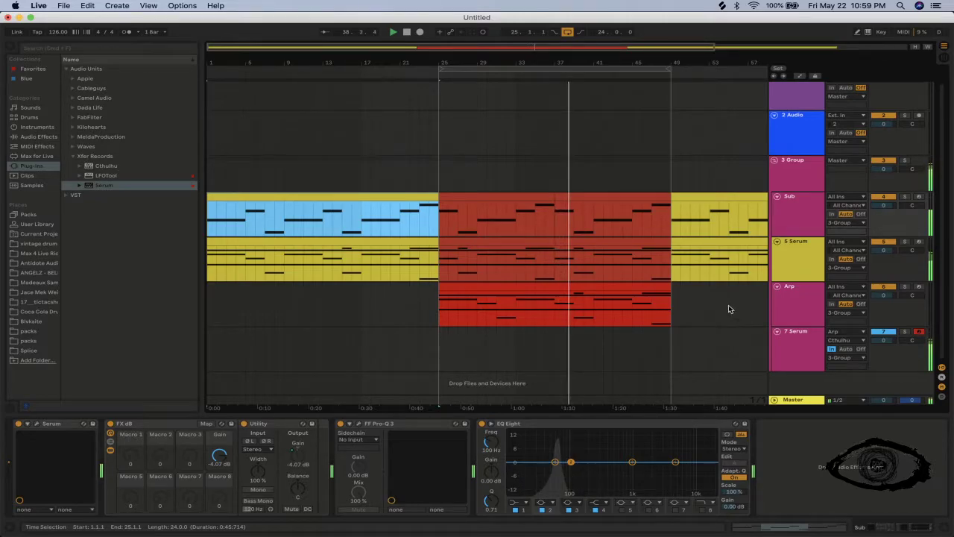
Raise oscillator A by one octave in the 7 Serum track's synth, with the loop playing from bar 25.
click(800, 303)
click(809, 340)
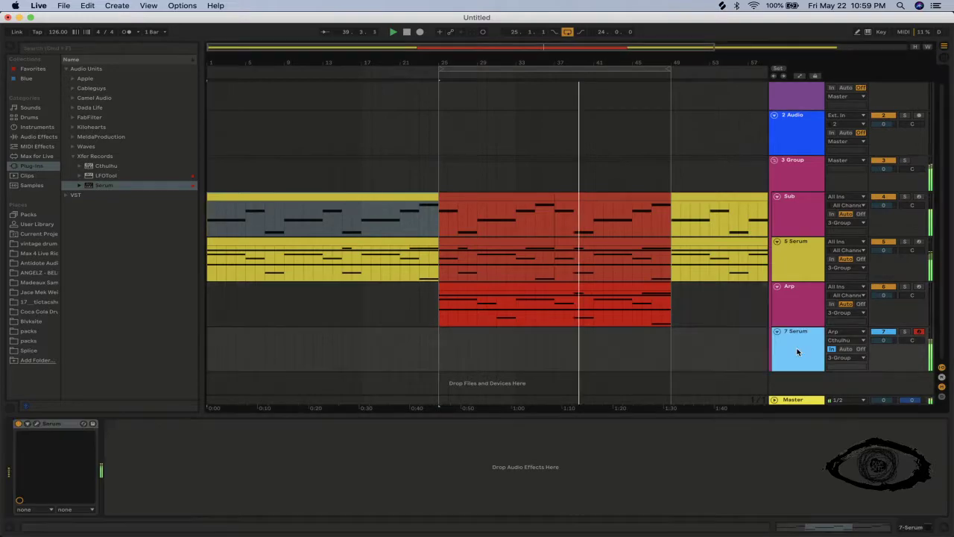
click(36, 423)
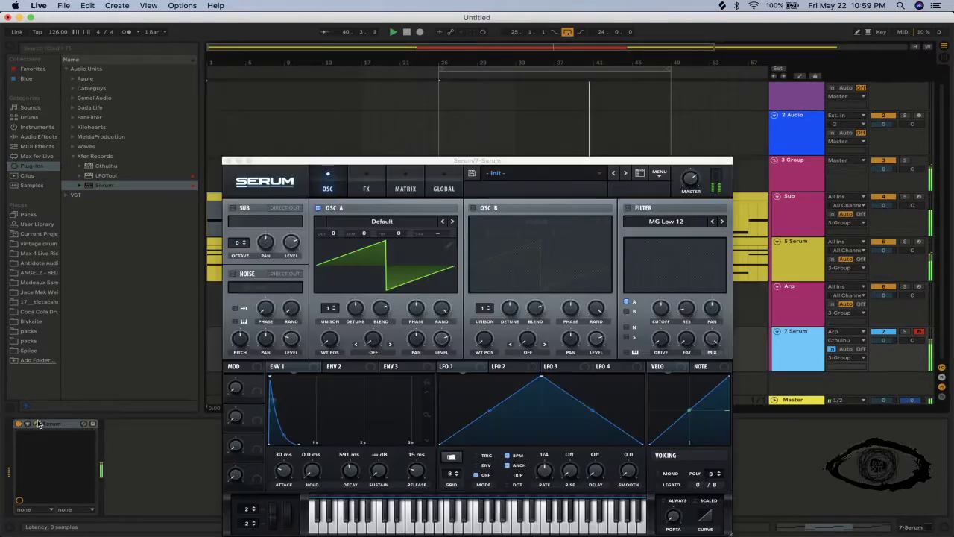
click(687, 185)
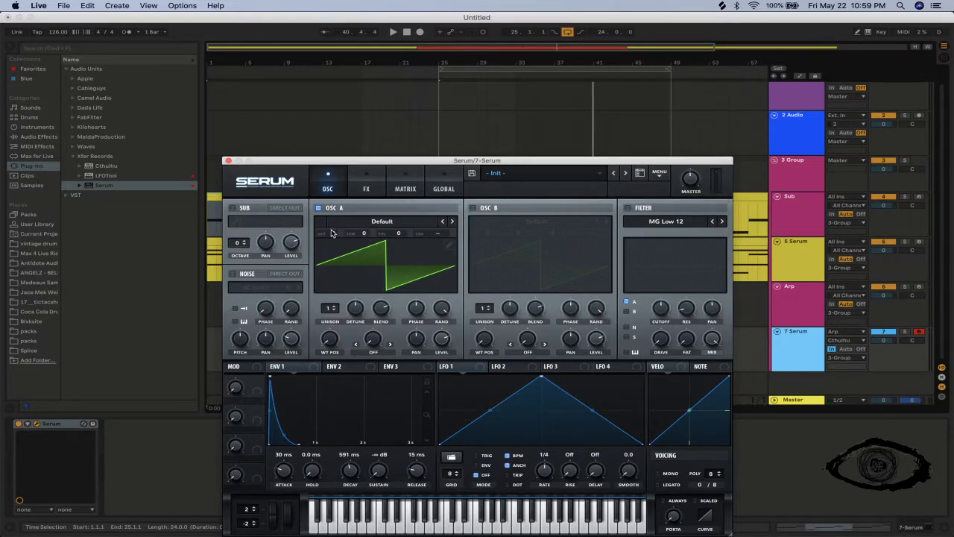
mouse_move(338, 233)
key(space)
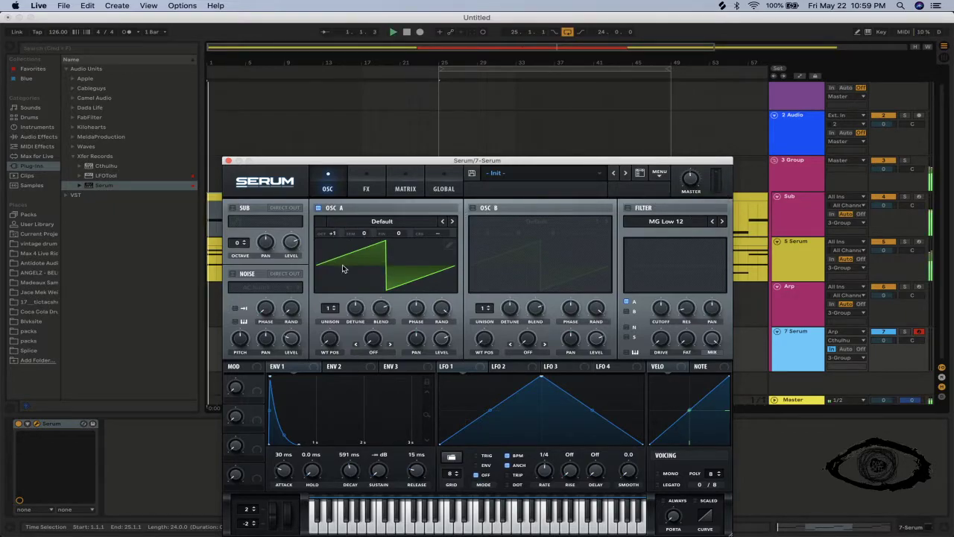
click(511, 68)
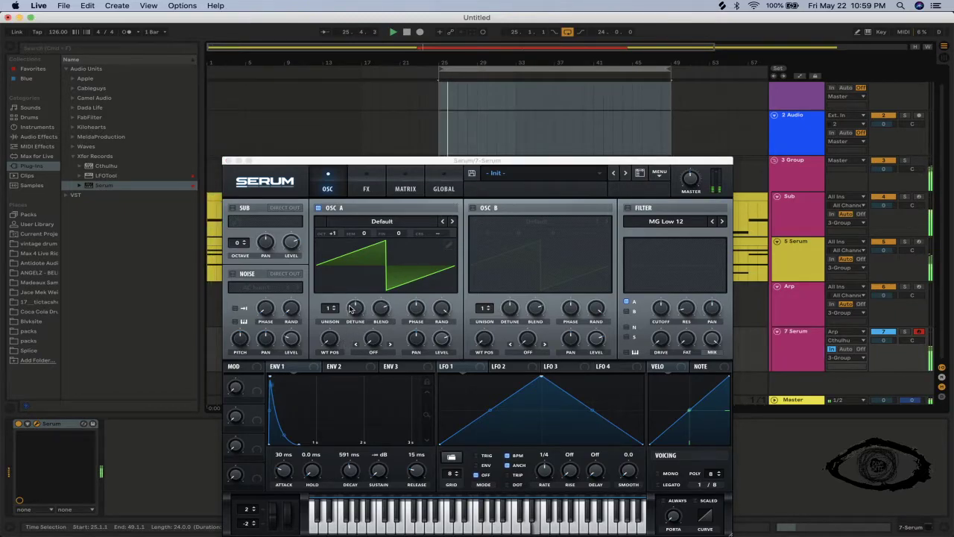
Turn on oscillator B and the MG Low 12 filter in Serum, and raise the filter cutoff above 830 Hz.
click(471, 208)
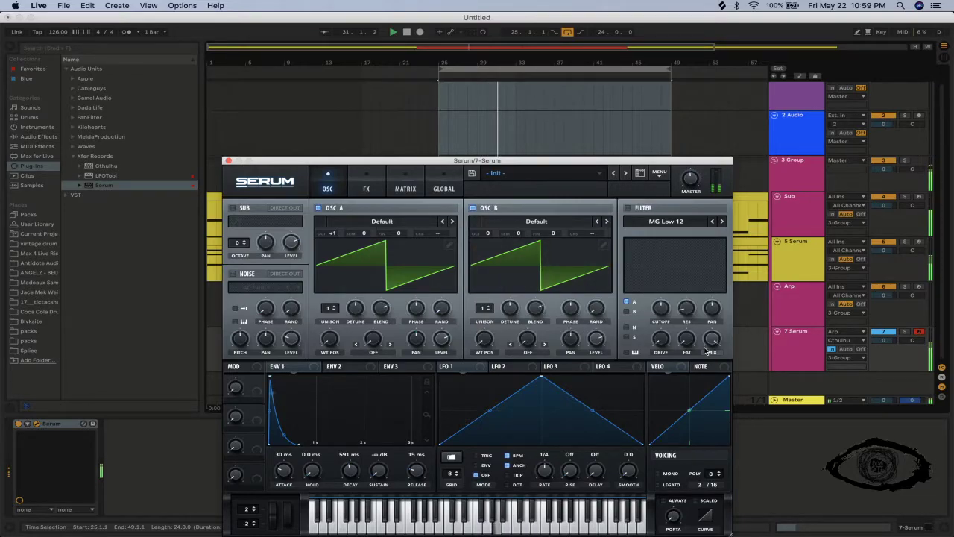
mouse_move(652, 297)
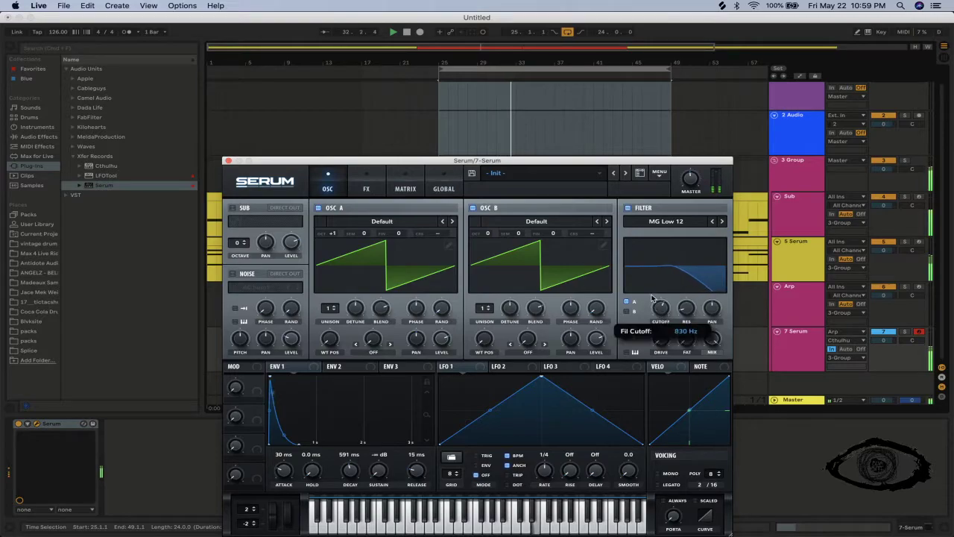
drag(650, 288, 651, 280)
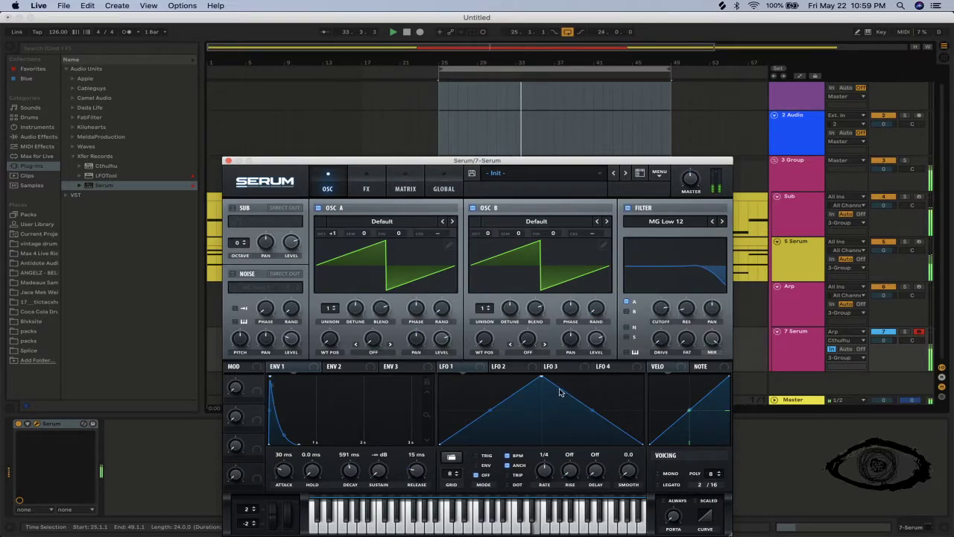
Reshape LFO 1 into an early peak with a curved decay, triggered at 6.2 Hz without BPM sync, and modulate the filter cutoff with it.
drag(541, 379, 461, 363)
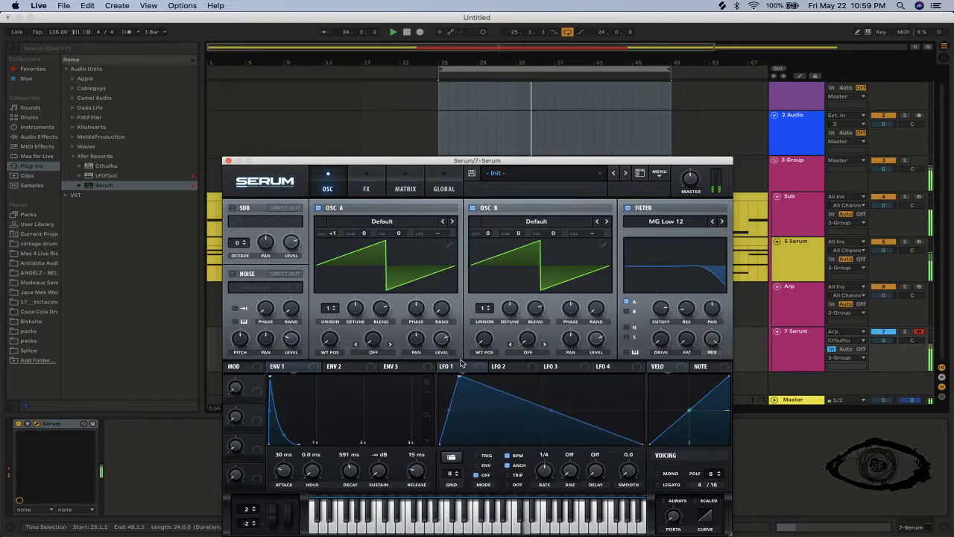
drag(548, 407, 531, 430)
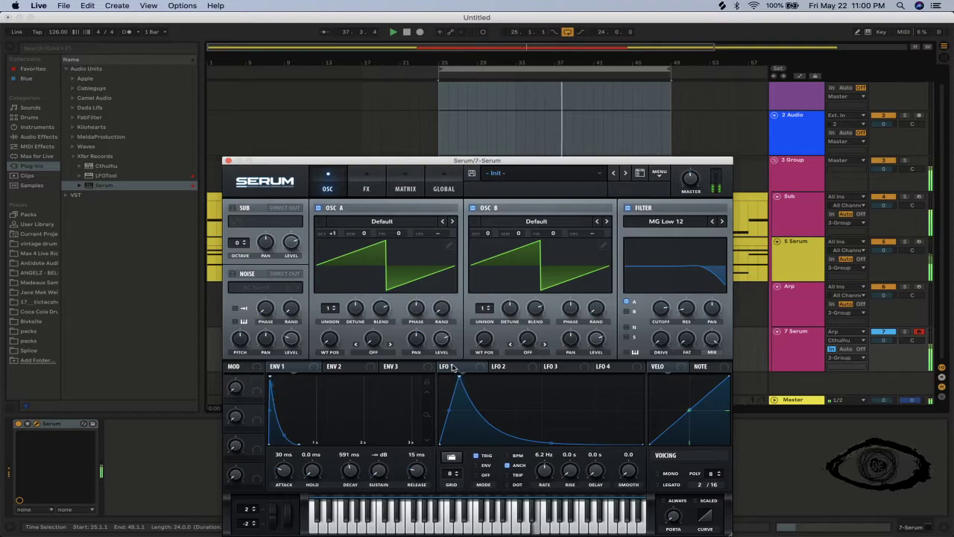
drag(449, 366, 660, 307)
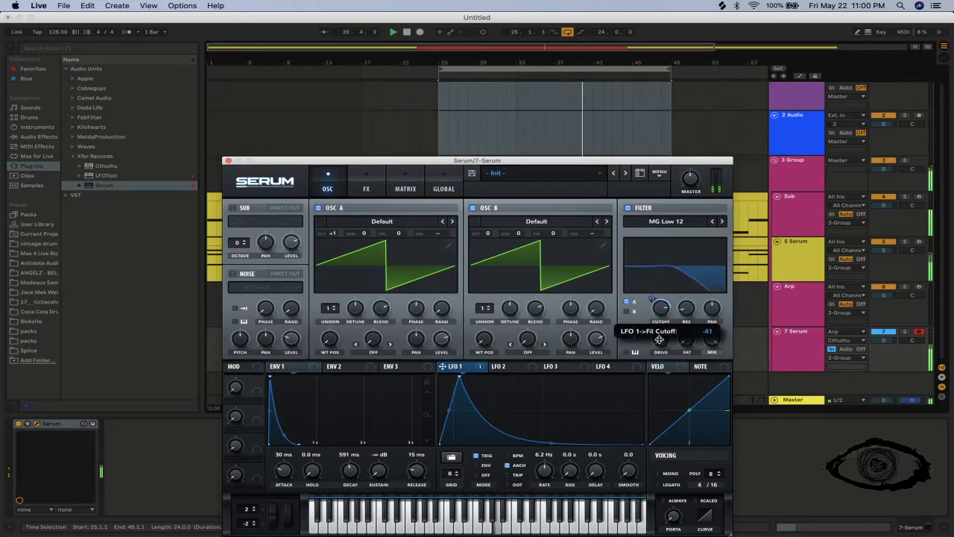
drag(659, 339, 659, 342)
drag(653, 300, 647, 290)
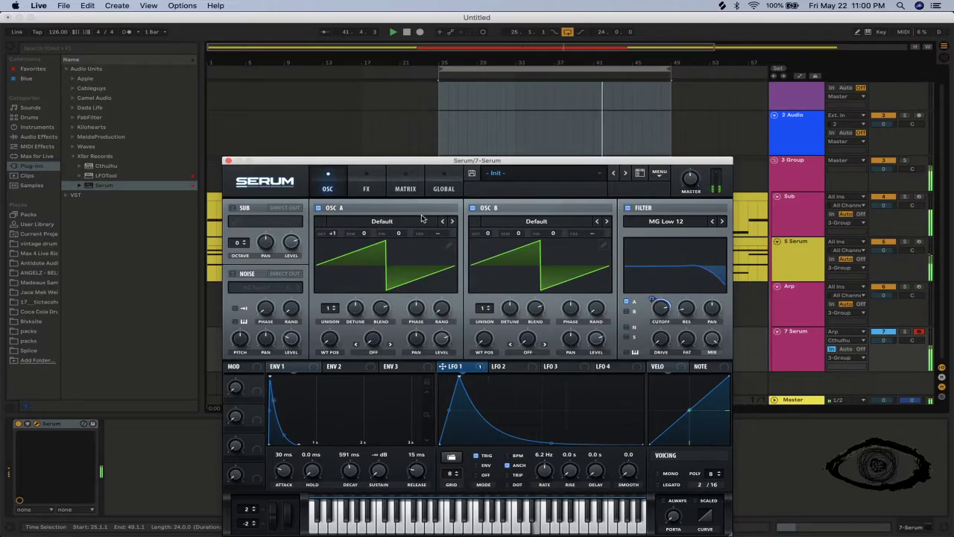
Add the Hyper/Dimension effect with lowered Dimension mix and a Hyper mix of about 33%, and close Serum.
click(366, 188)
click(237, 209)
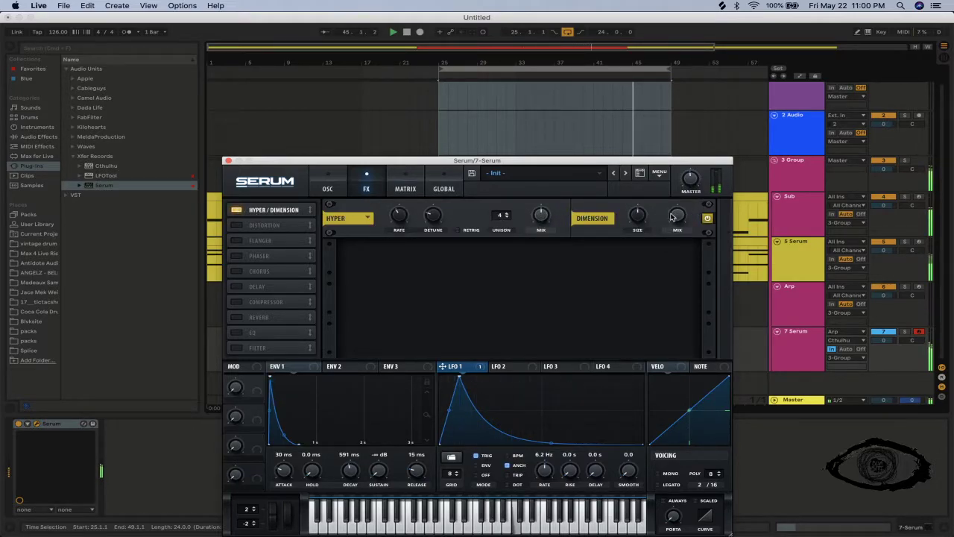
mouse_move(676, 214)
mouse_move(542, 219)
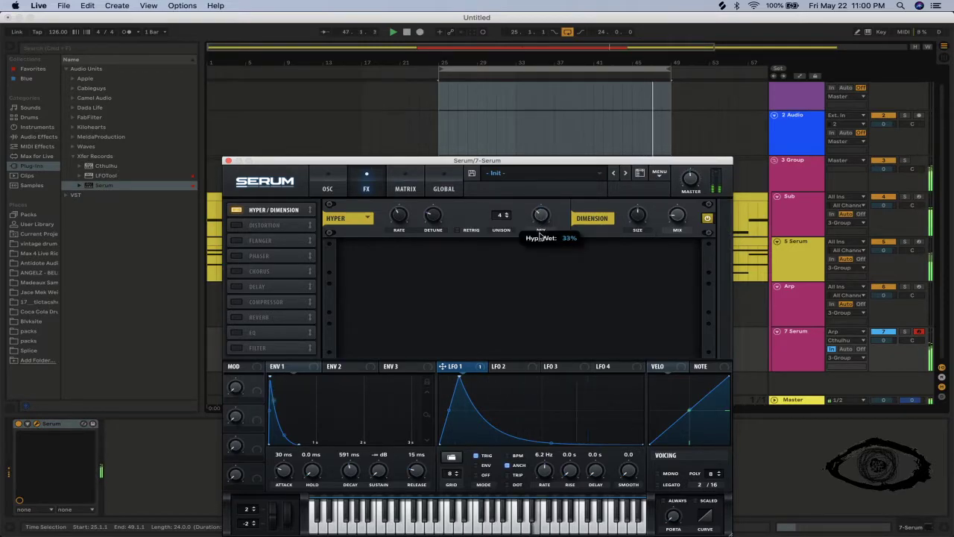
click(228, 161)
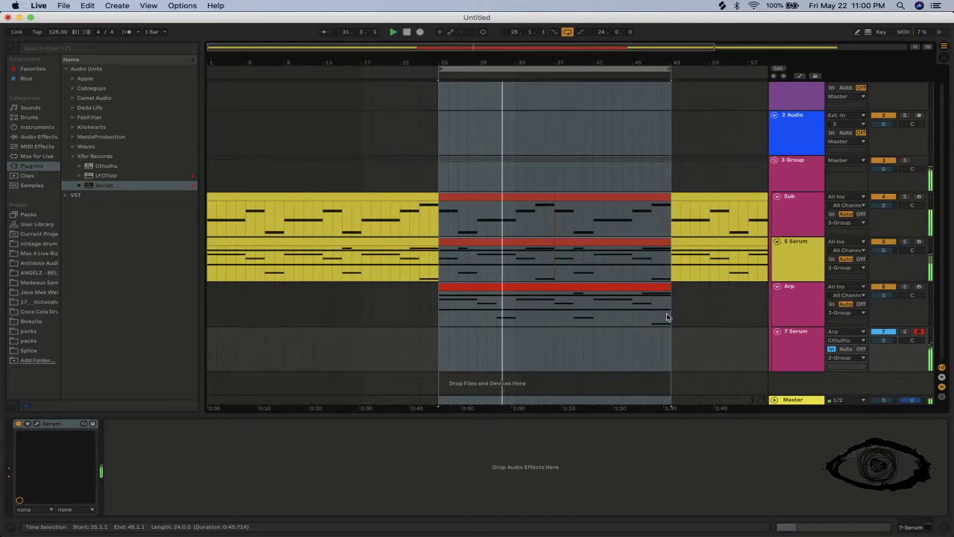
click(788, 166)
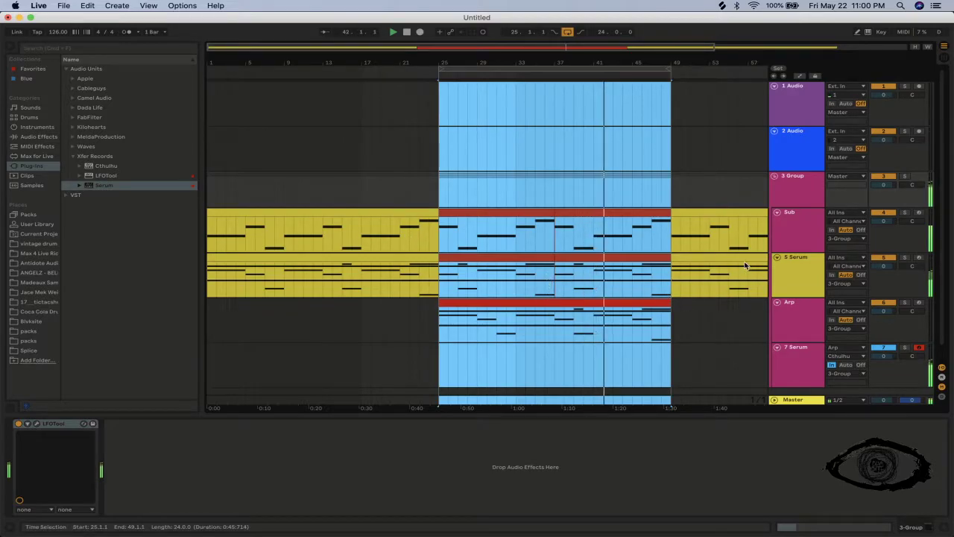
click(842, 200)
scroll(789, 317, down, 1)
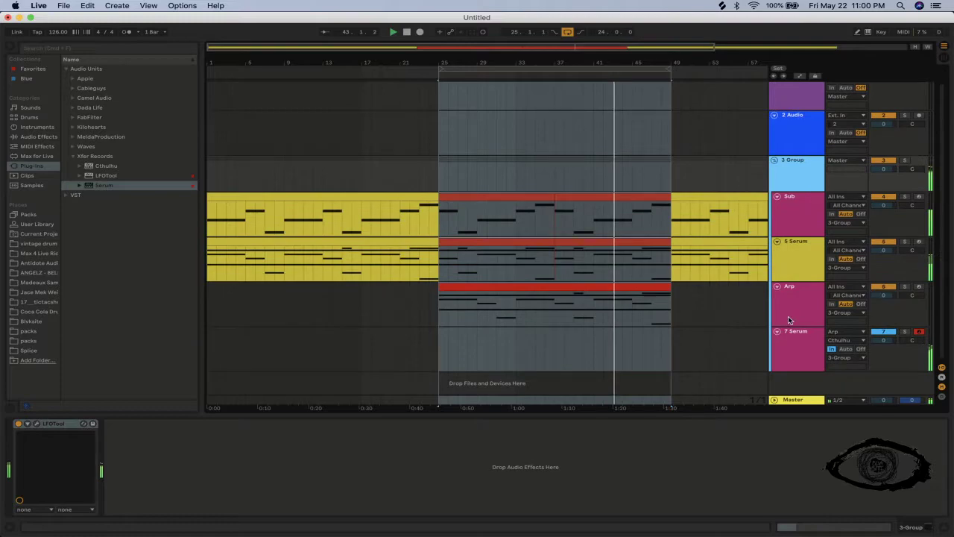
Rename the 7 Serum track to Arp and the track above it to Cthulu.
click(794, 353)
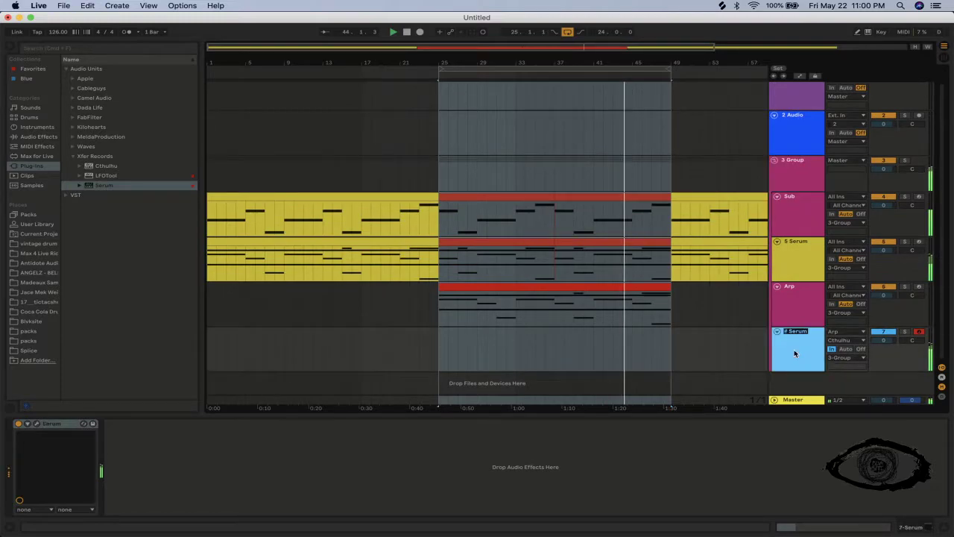
key(super+r)
text(Arp)
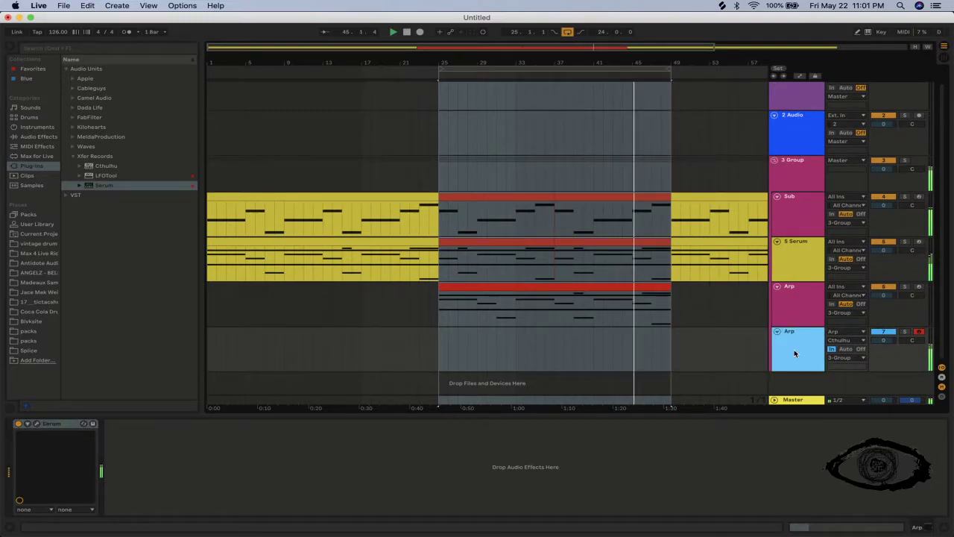
click(791, 296)
key(super+r)
text(Cthulu)
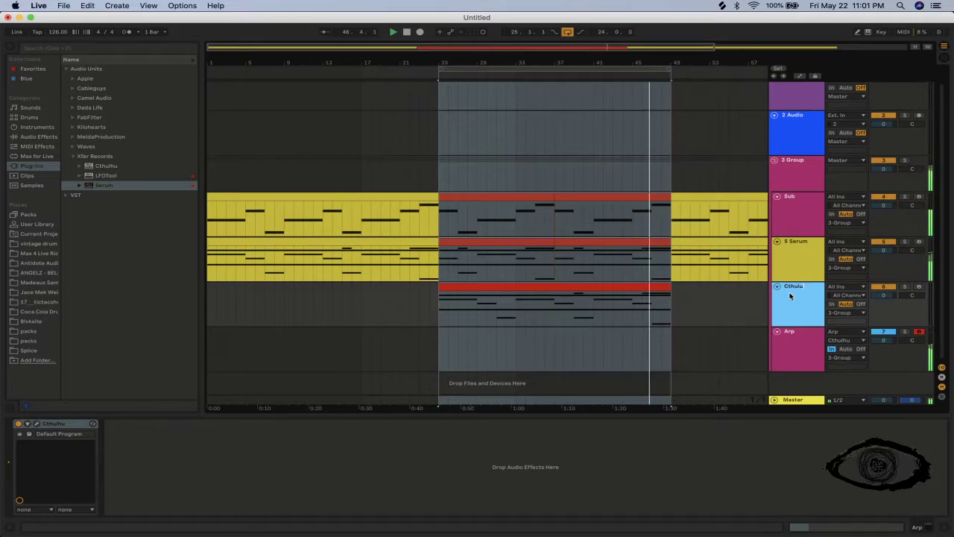
key(Return)
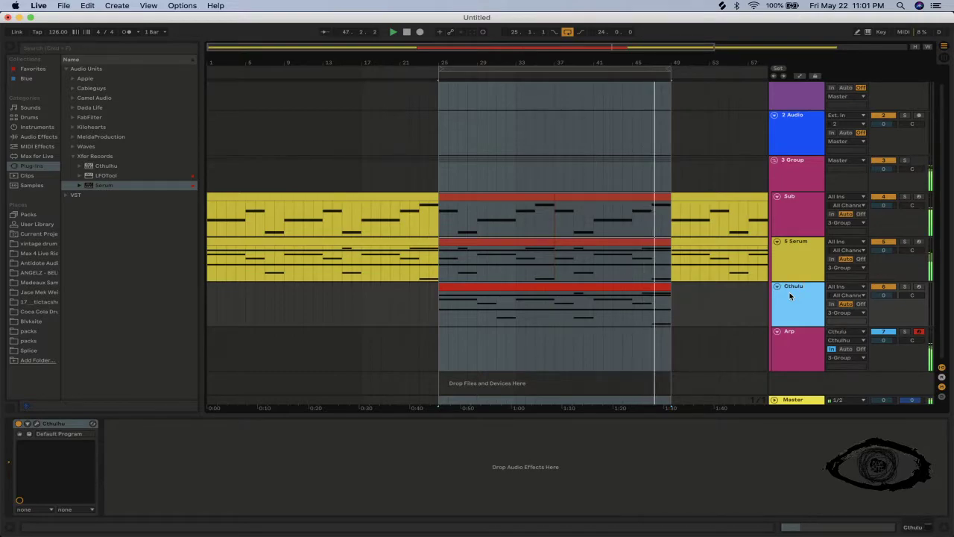
Colour the Cthulu and Arp tracks dark blue.
click(793, 351)
right_click(794, 349)
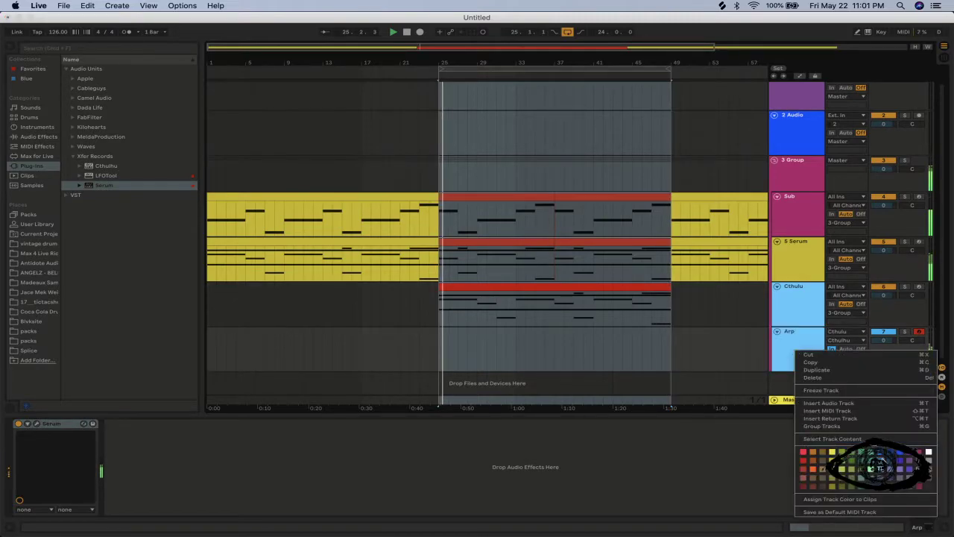
click(880, 491)
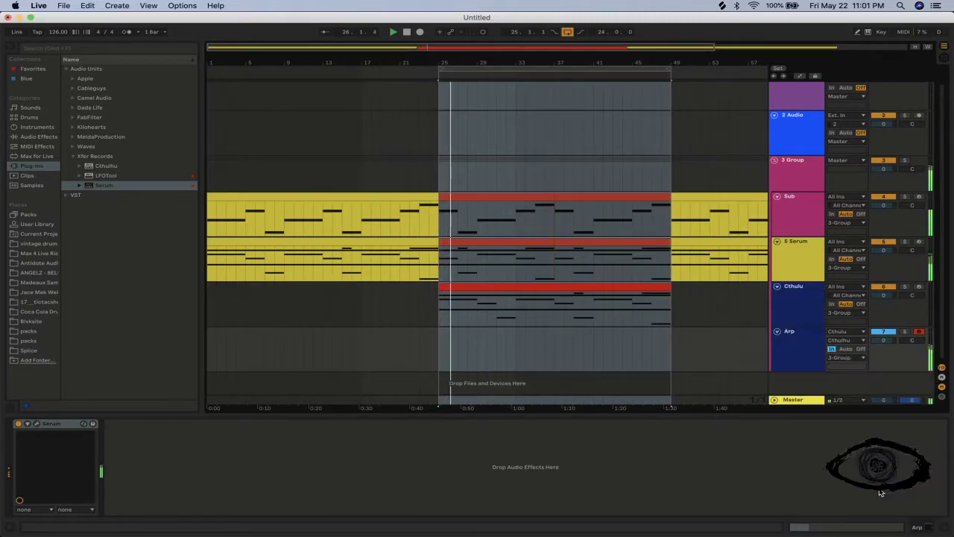
Try to recolour the Serum chord clips and the Cthulu clip between bars 25 and 49 dark blue.
click(555, 286)
drag(556, 285, 556, 242)
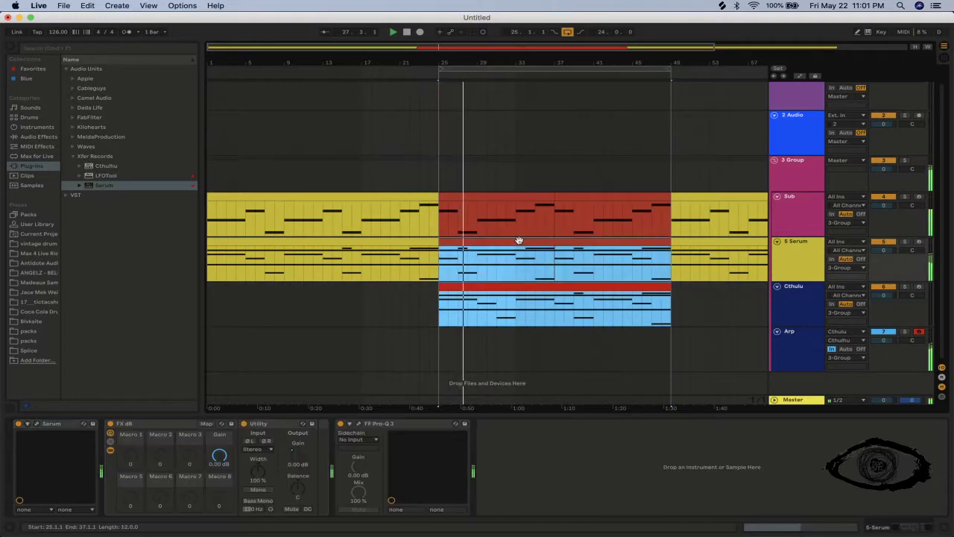
right_click(521, 242)
click(607, 418)
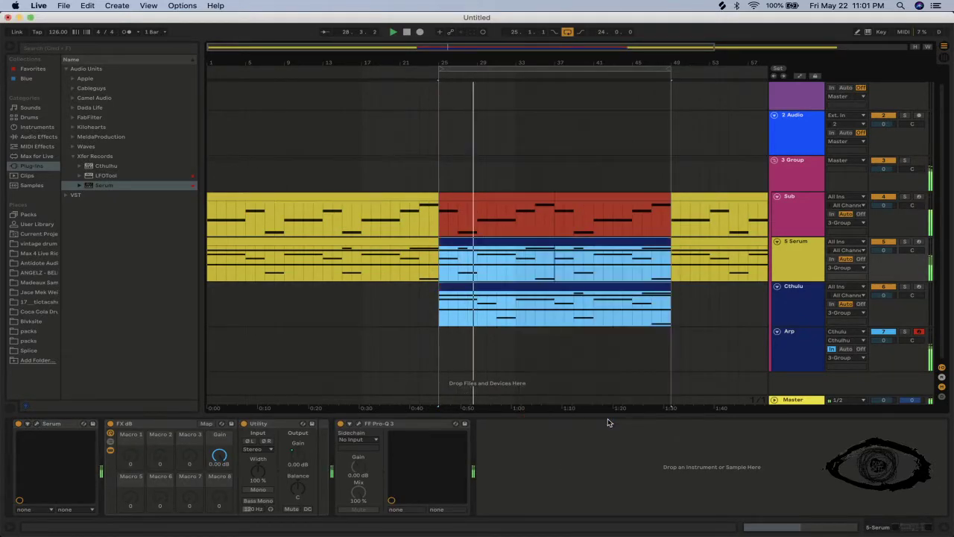
click(650, 329)
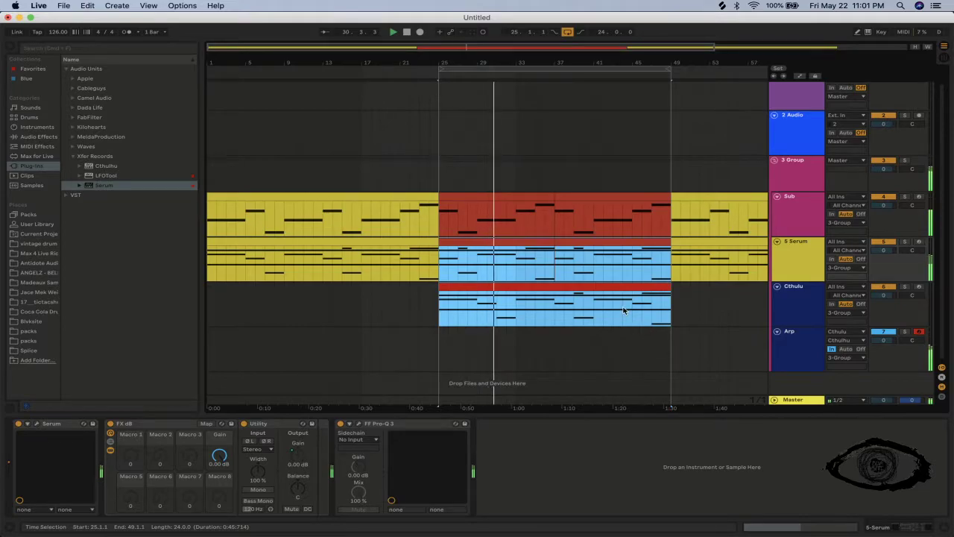
Recolour only the Cthulu clip dark blue to match its track, and hide the detail view.
right_click(533, 286)
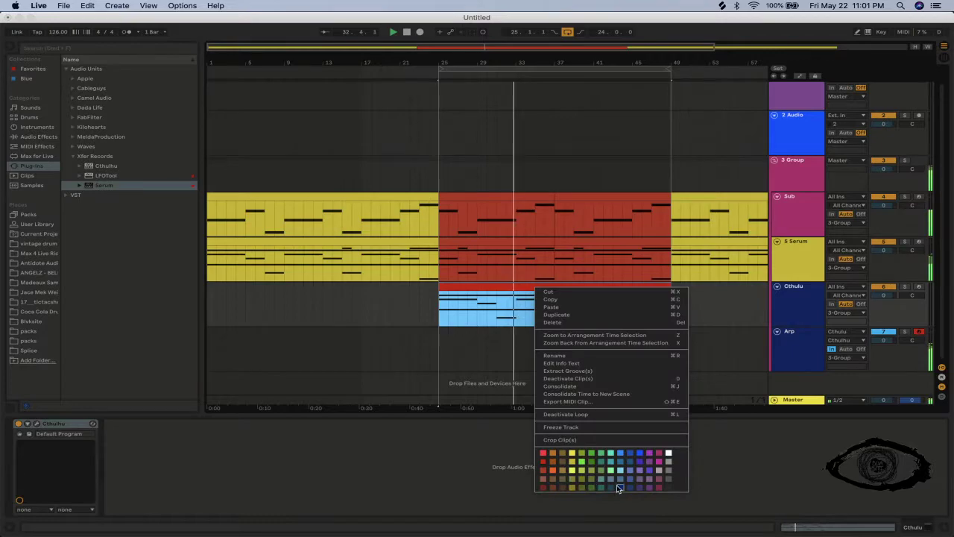
click(556, 386)
key(super+alt+l)
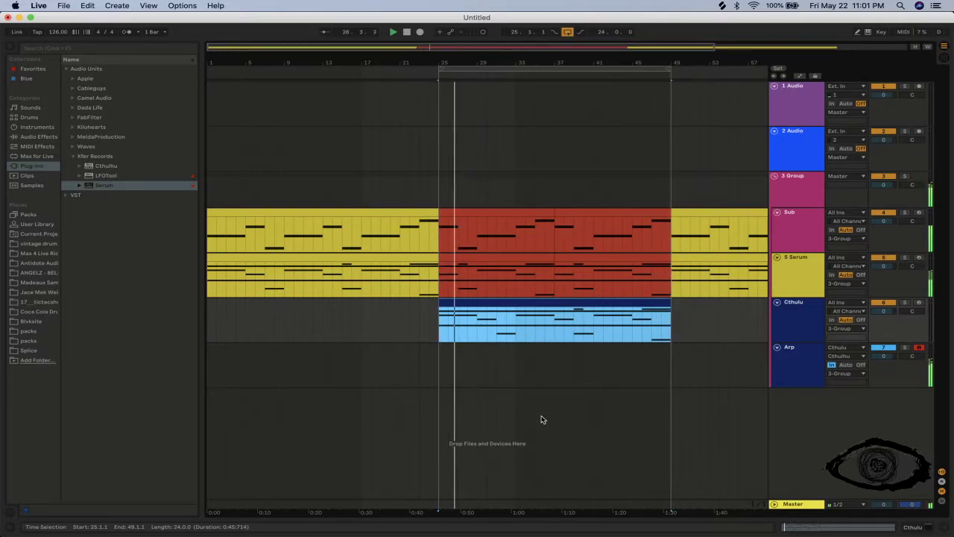
Review the Cthulhu arpeggiator settings on the Cthulu track, and close the plug-in.
double_click(788, 316)
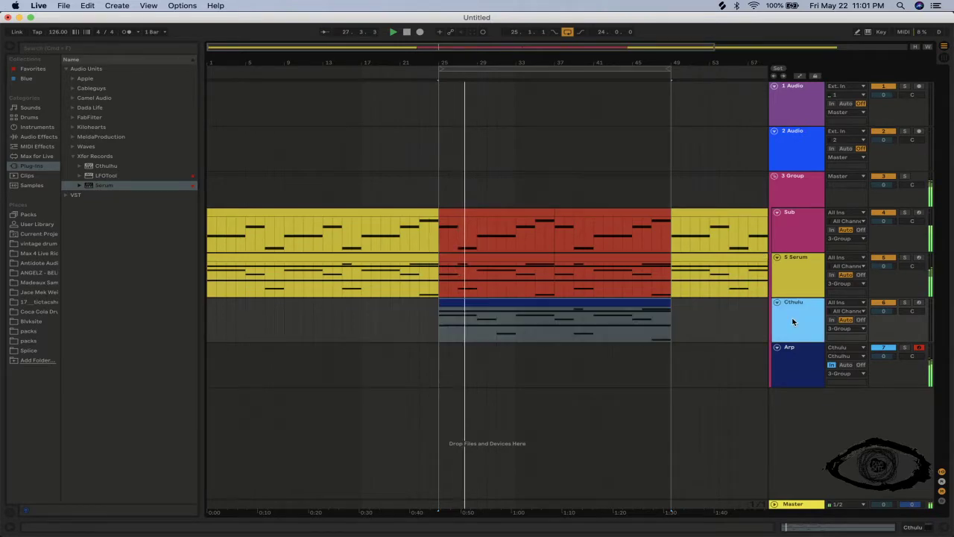
click(37, 424)
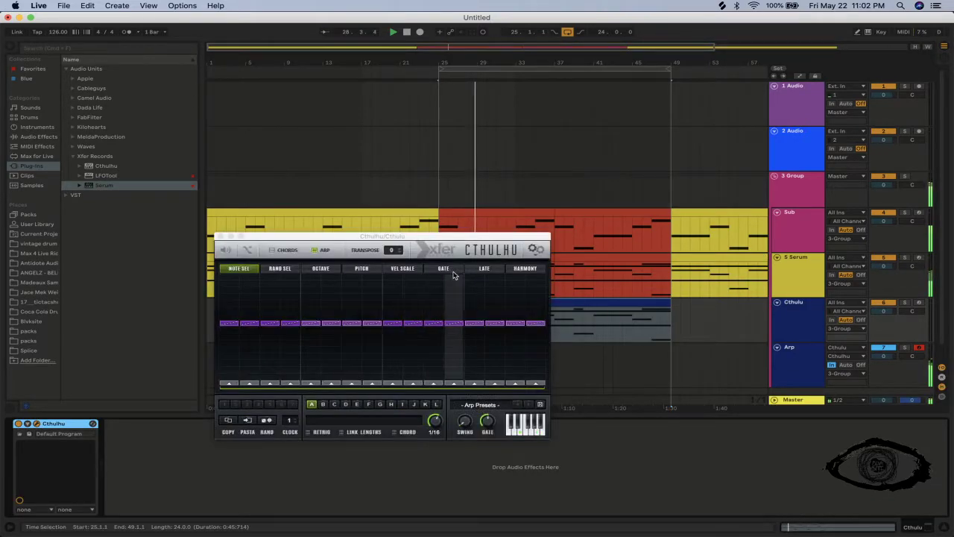
click(220, 237)
Open the effects rack of the Arp track's Serum.
click(809, 349)
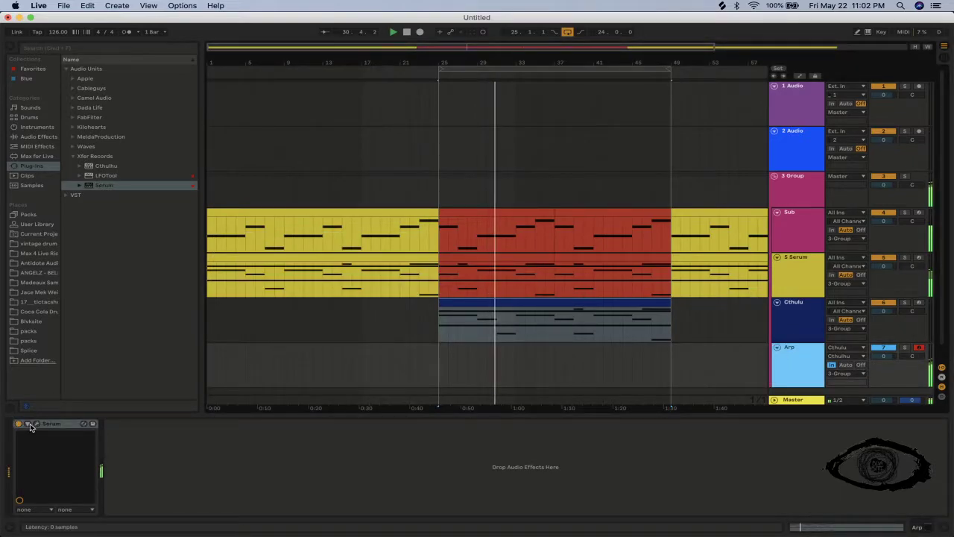
click(36, 424)
click(364, 188)
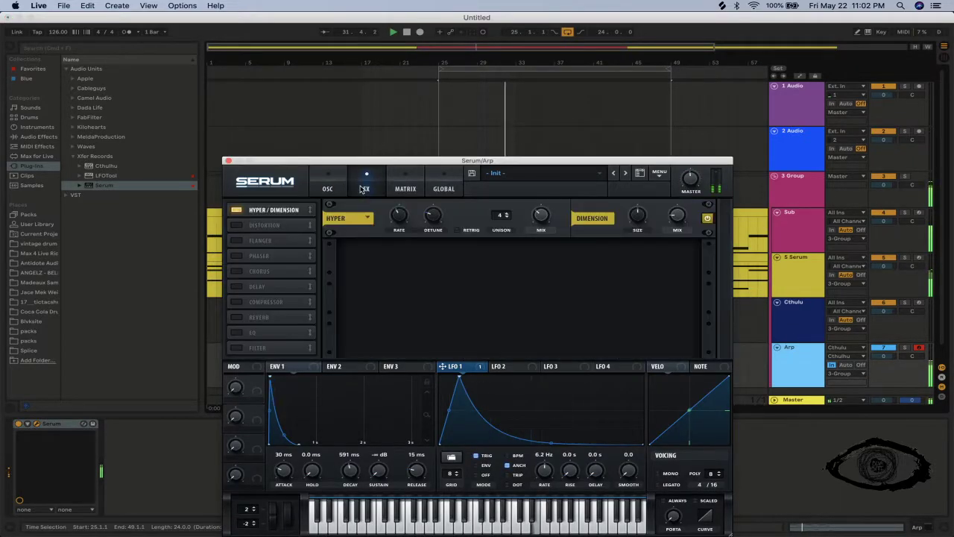
Try the flanger and phaser effects on the Arp sound.
click(236, 240)
click(235, 255)
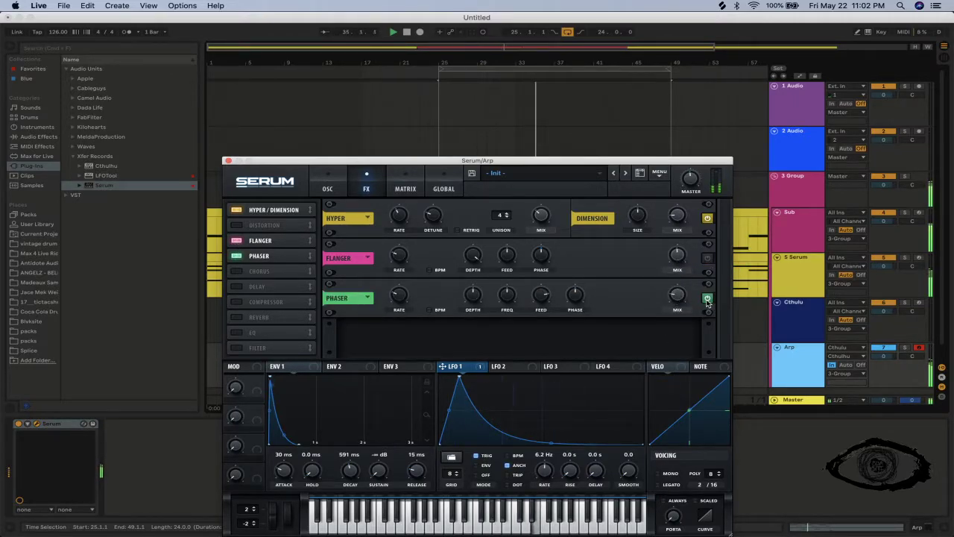
click(235, 256)
click(236, 240)
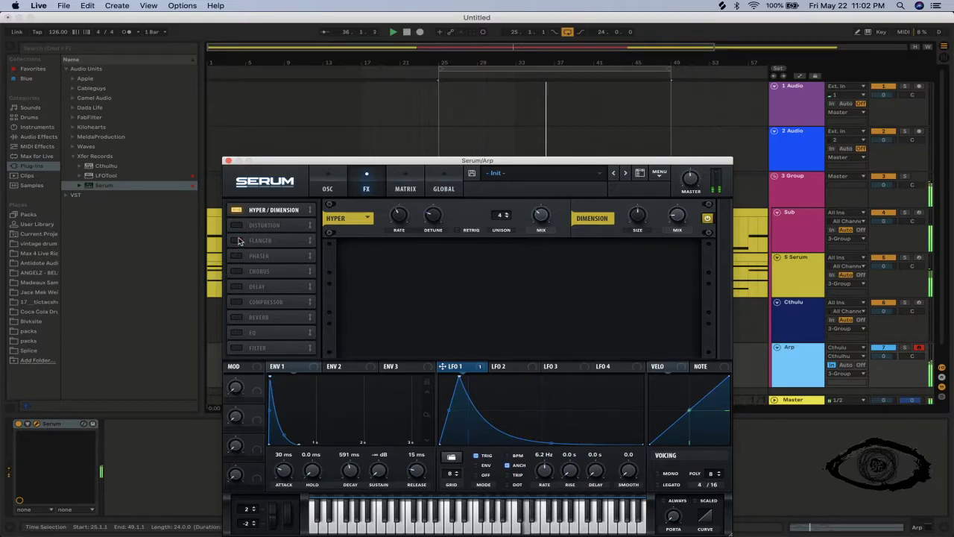
Enable the compressor in the Arp's Serum effects in multiband mode and lower its mix.
click(235, 302)
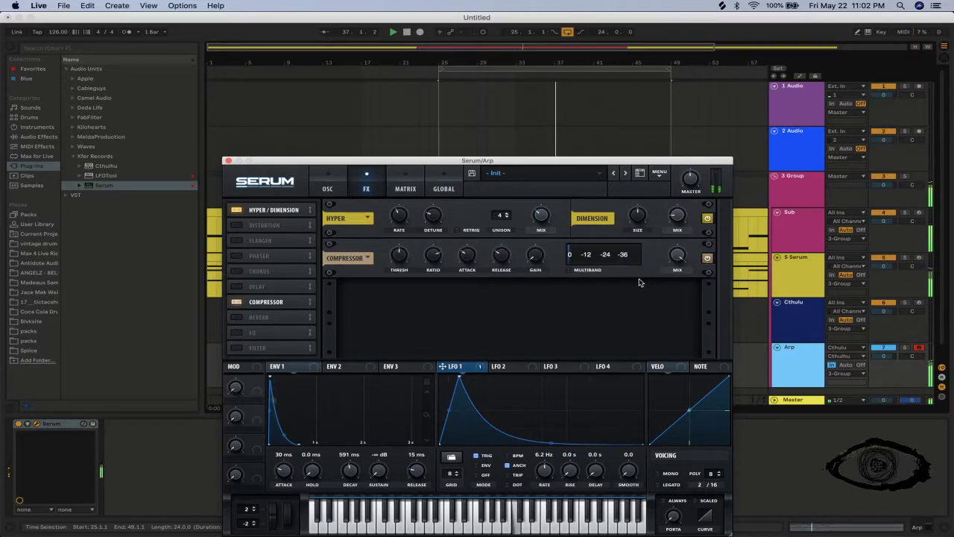
click(569, 270)
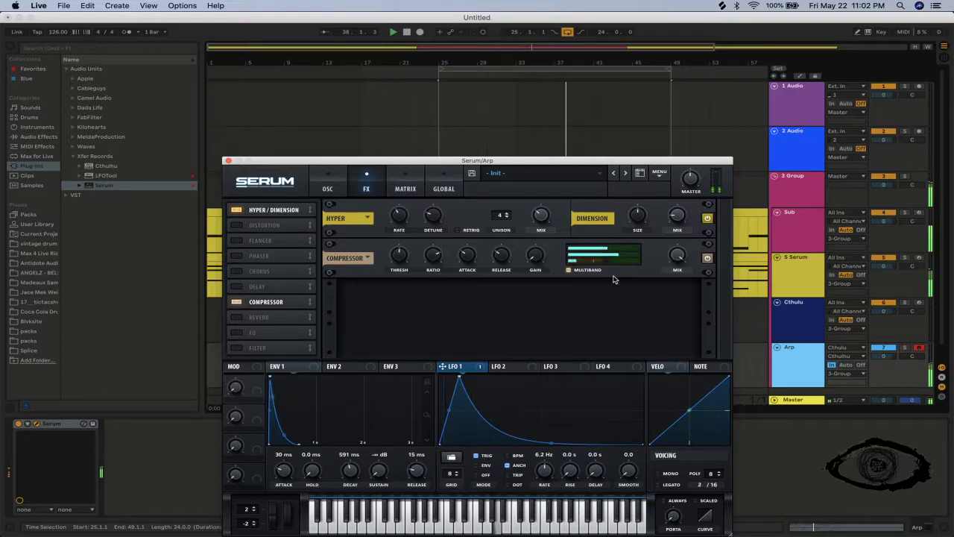
drag(677, 256, 670, 328)
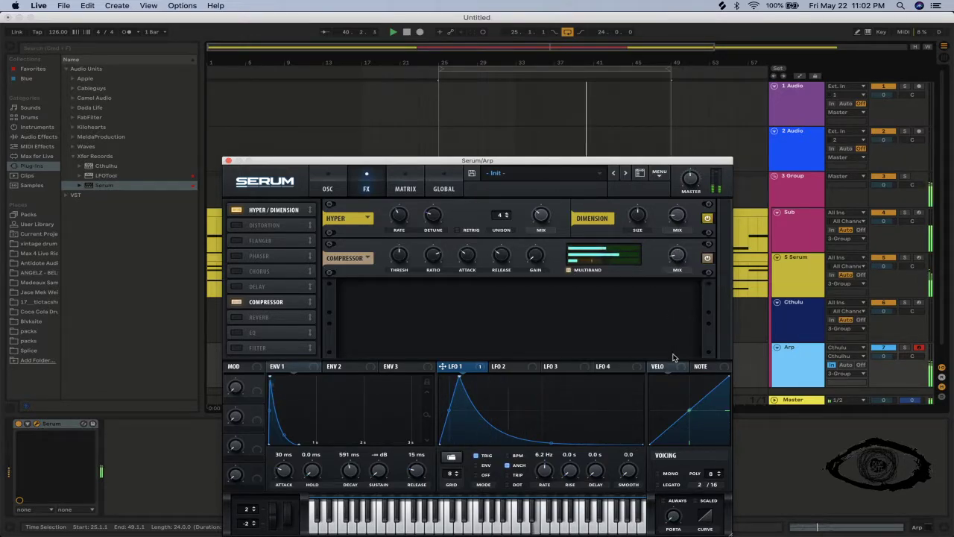
Enable the reverb on the Arp sound, and try the EQ before switching it back off.
click(238, 318)
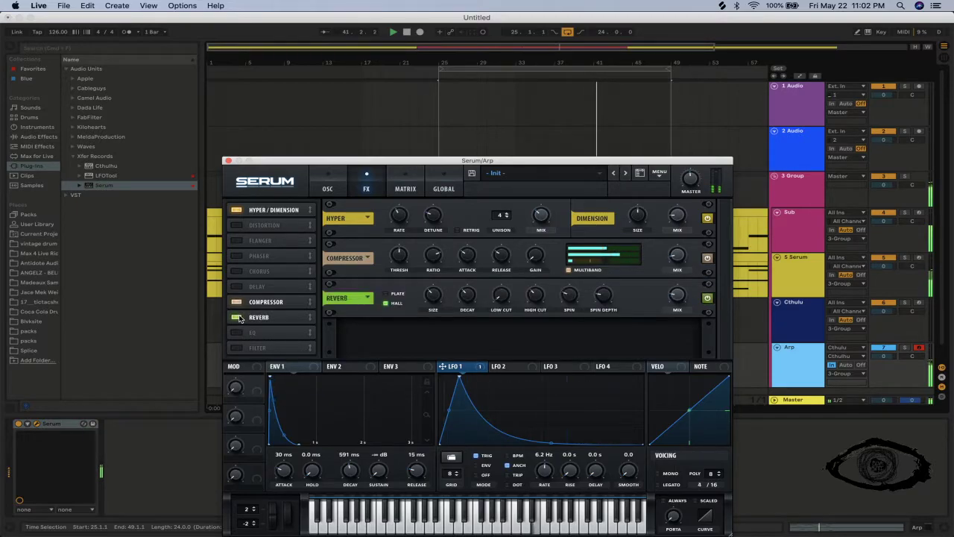
click(237, 332)
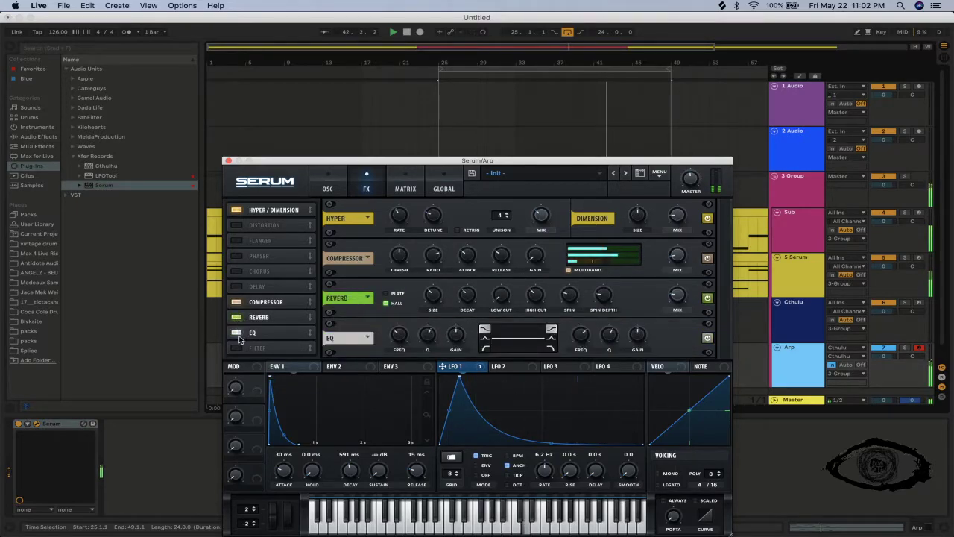
click(237, 332)
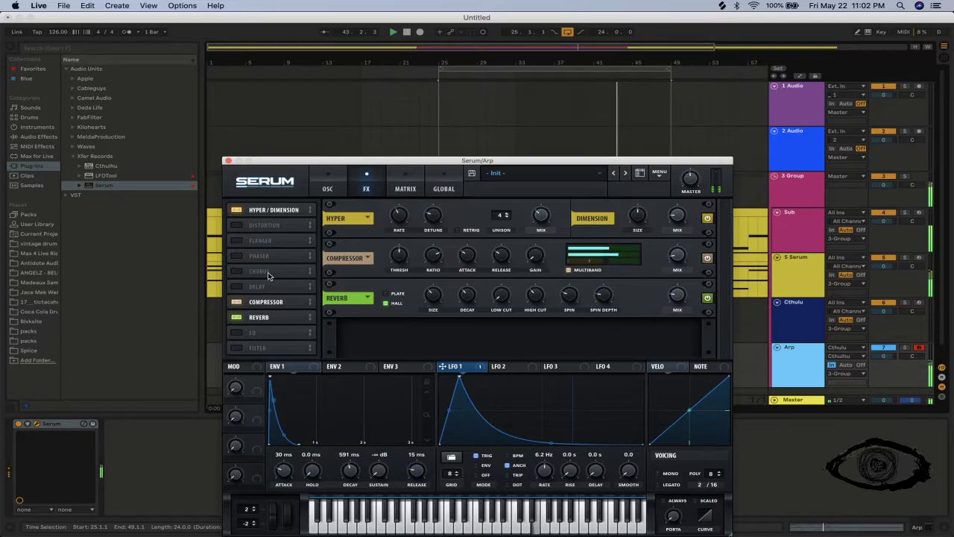
Add Diode 2 distortion with a reduced mix to the Arp sound, and close Serum.
click(237, 225)
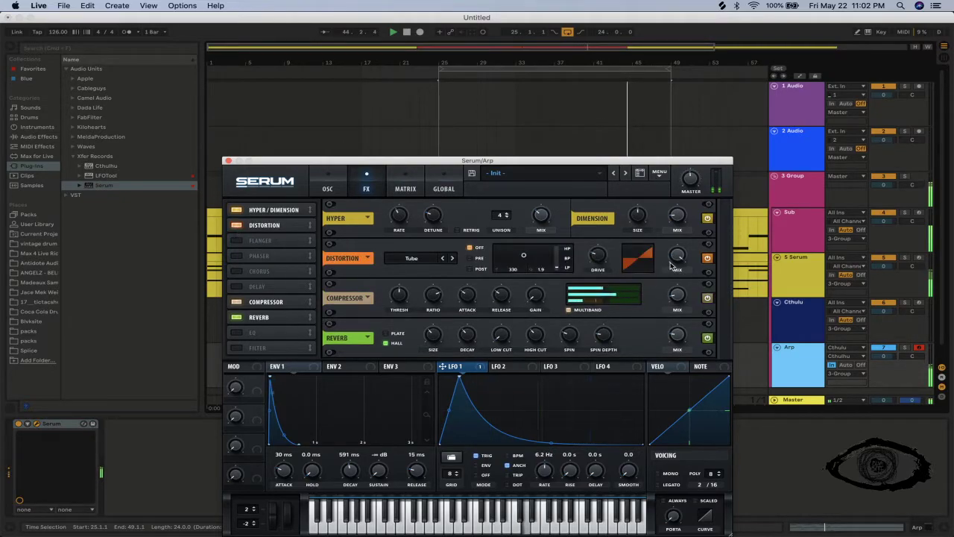
drag(671, 264, 674, 284)
click(451, 259)
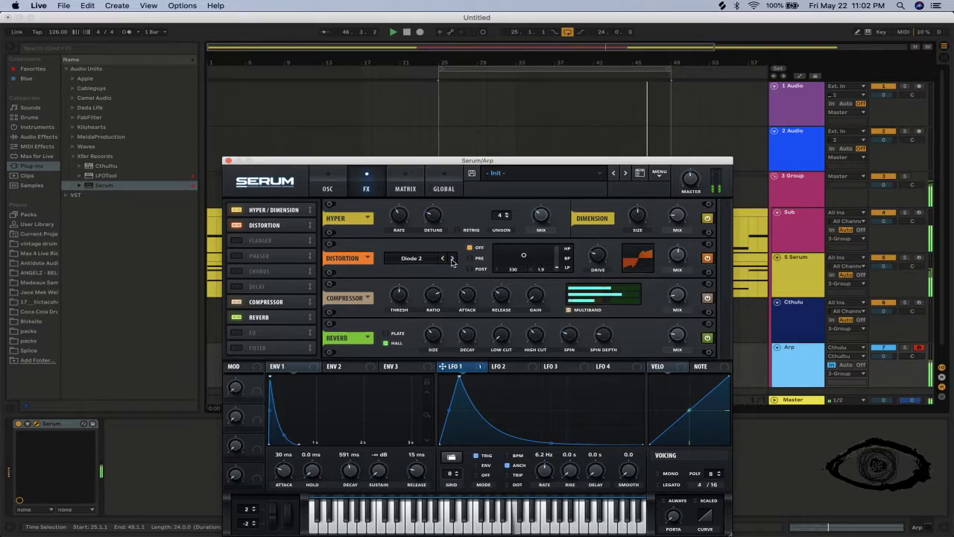
drag(679, 263, 675, 291)
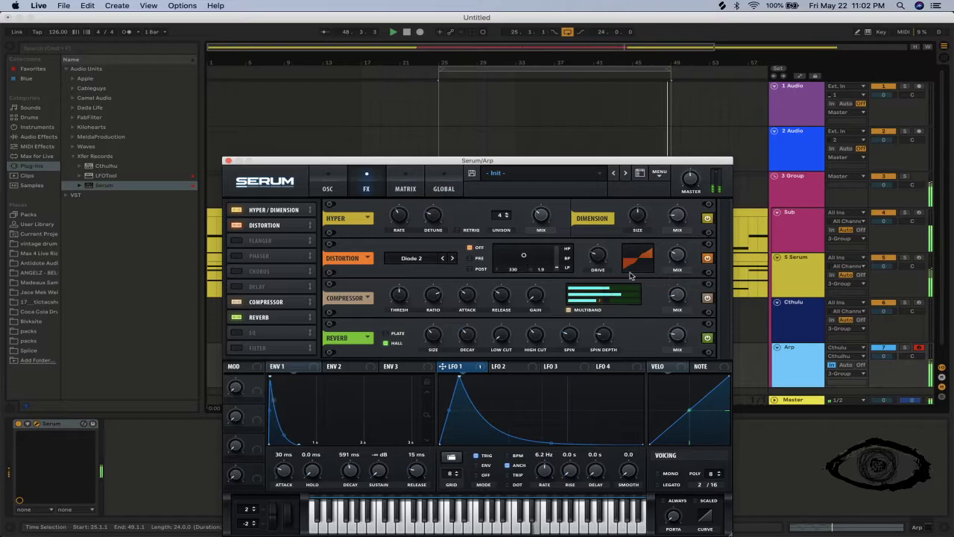
click(228, 161)
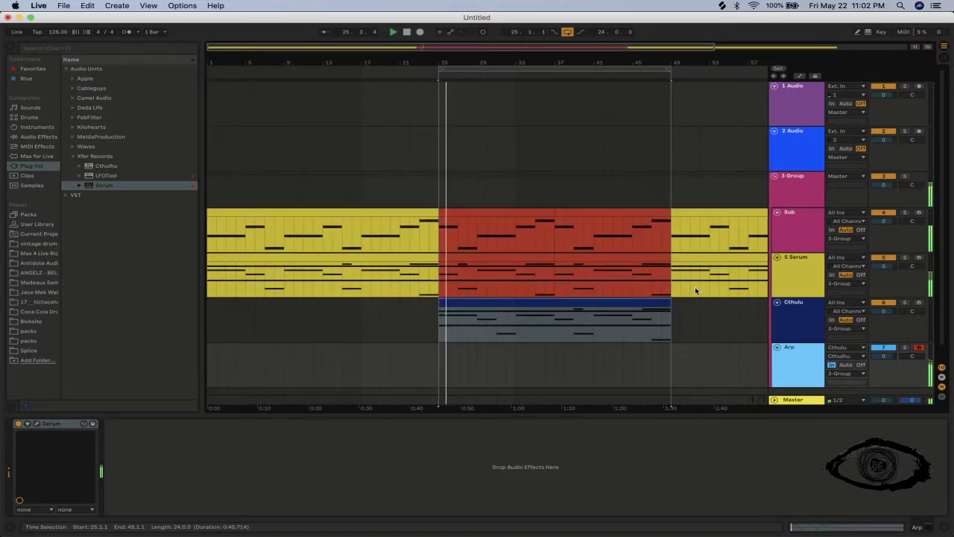
Add FabFilter's Pro-Q 3 and Pro-C 2 to the Cthulu track, with the compressor ahead of the equaliser.
click(808, 320)
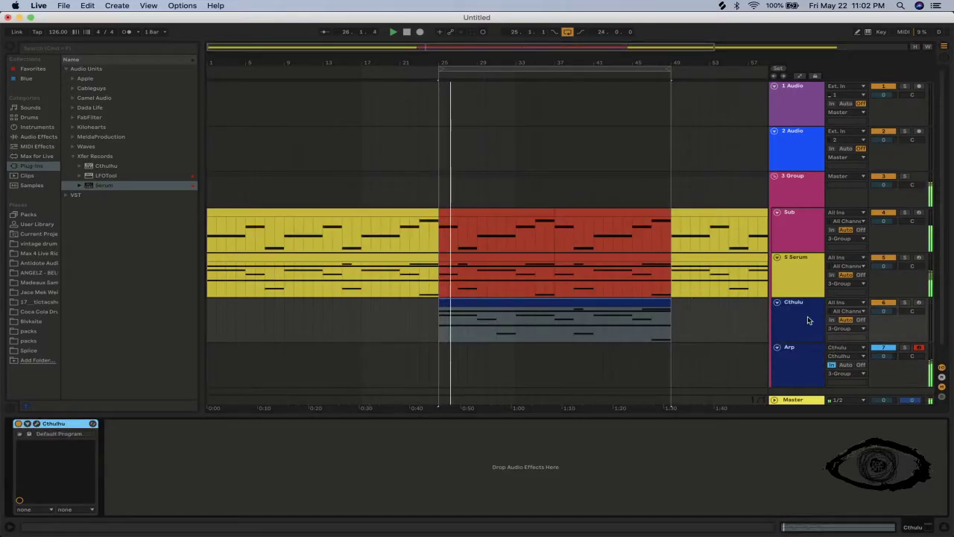
click(72, 120)
double_click(110, 165)
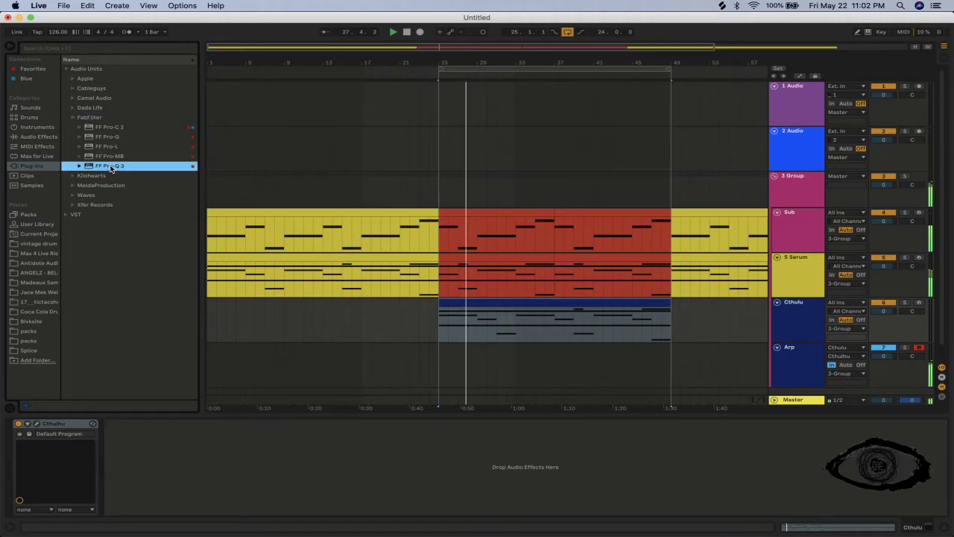
mouse_move(106, 127)
mouse_down()
mouse_move(109, 455)
mouse_move(131, 438)
mouse_up()
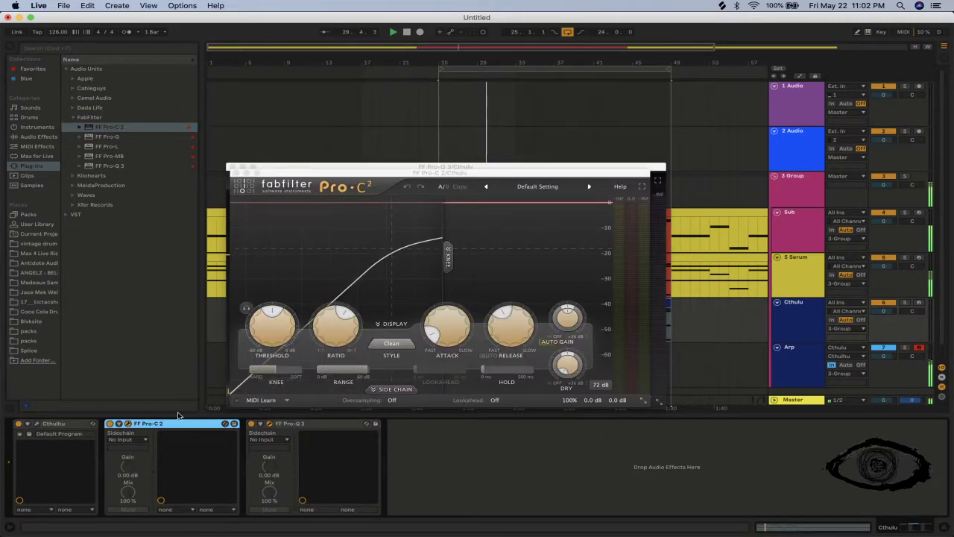
Move both FabFilter effects from the Cthulu track to the Arp track, and fold the Cthulu track.
shift+click(266, 429)
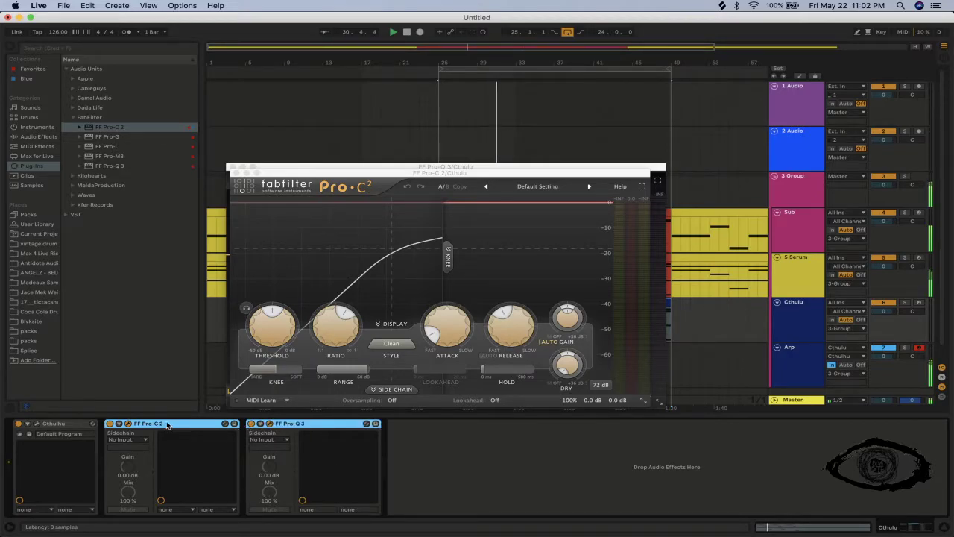
click(794, 360)
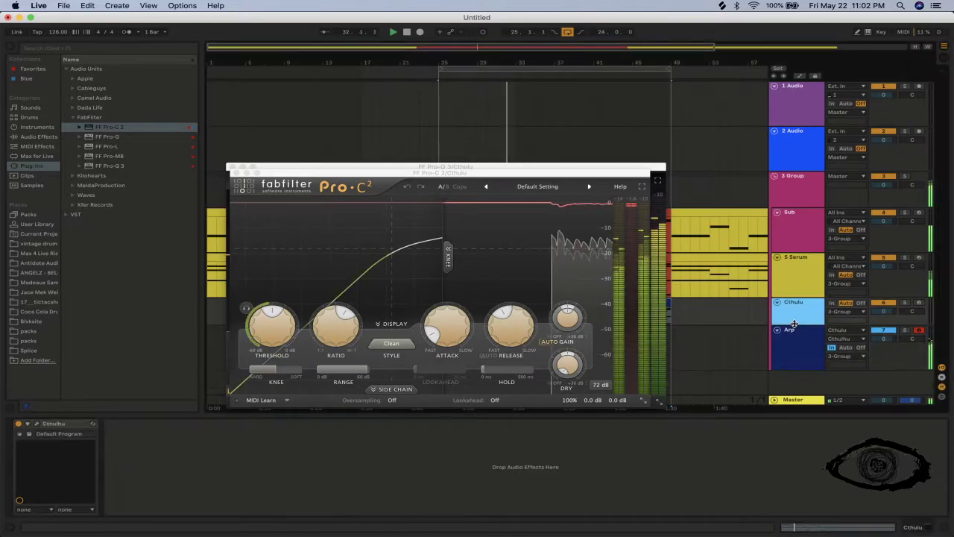
drag(794, 343, 794, 307)
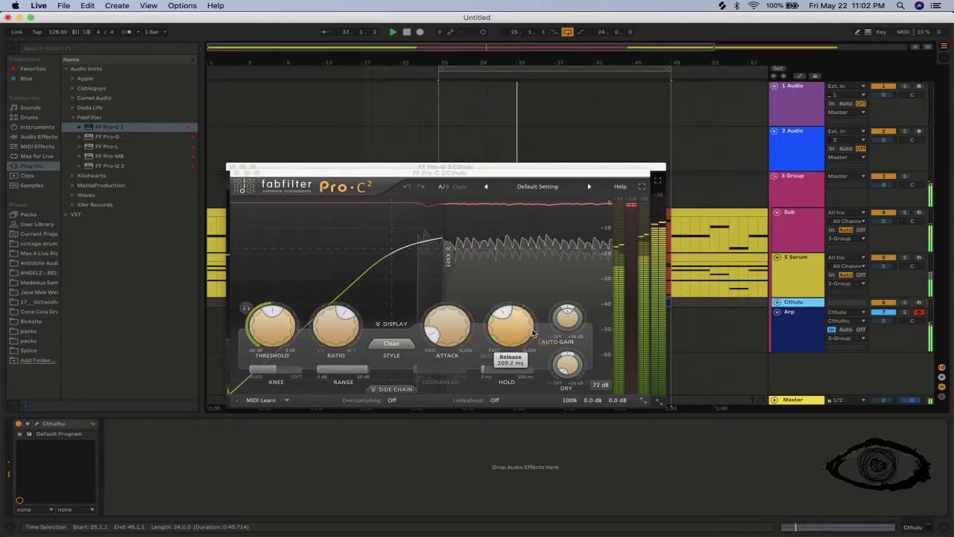
Configure the Pro-C 2 with auto gain off, a lower threshold and a 1.90:1 ratio, and close it.
click(313, 344)
drag(272, 332, 270, 346)
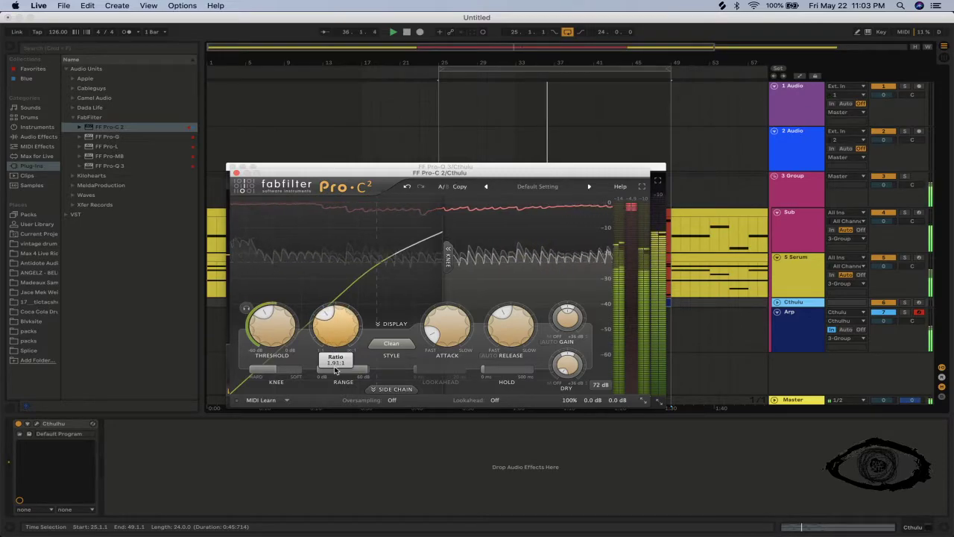
drag(336, 370, 335, 372)
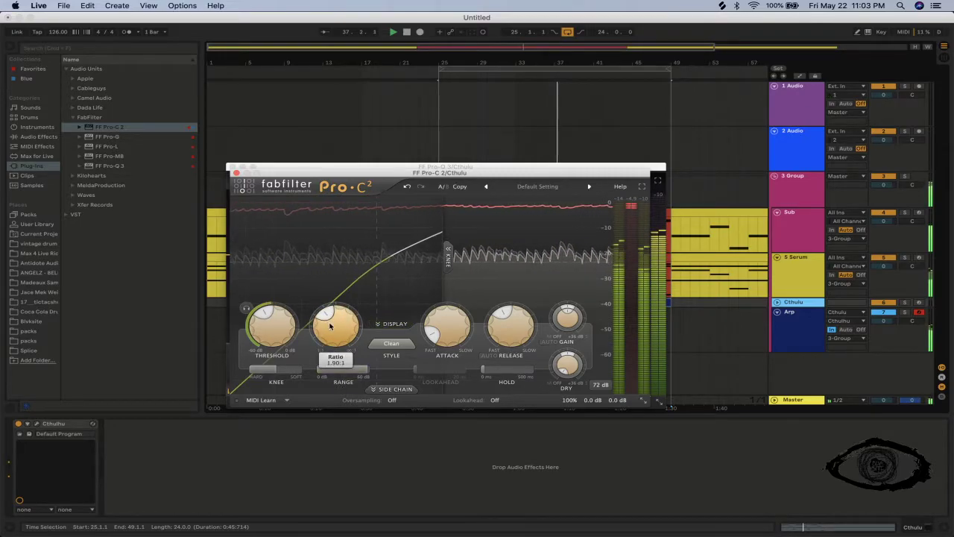
mouse_move(565, 322)
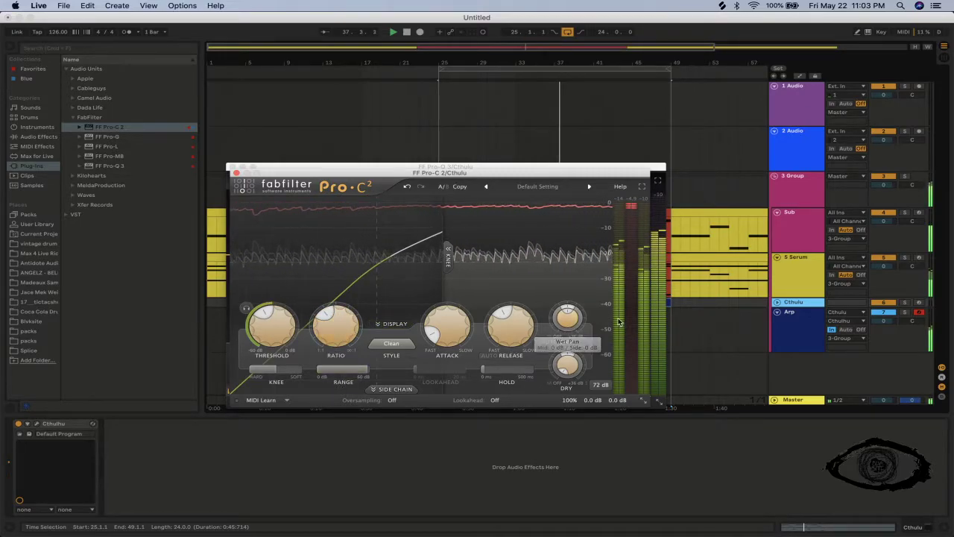
click(232, 173)
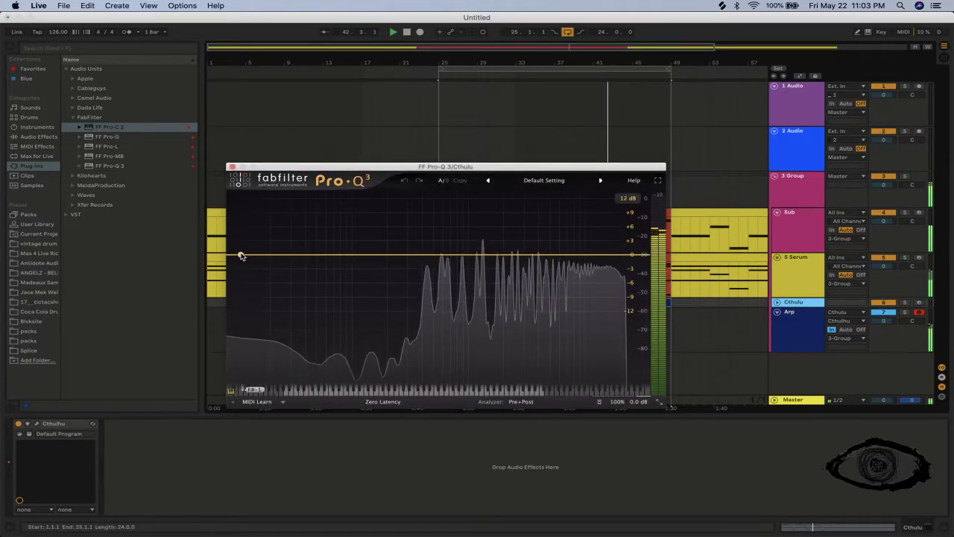
Shape the Arp's Pro-Q 3 curve with a low cut at about 342 Hz, a high cut, and a high shelf of about -1.9 dB near 4.5 kHz.
mouse_move(240, 256)
drag(241, 256, 415, 243)
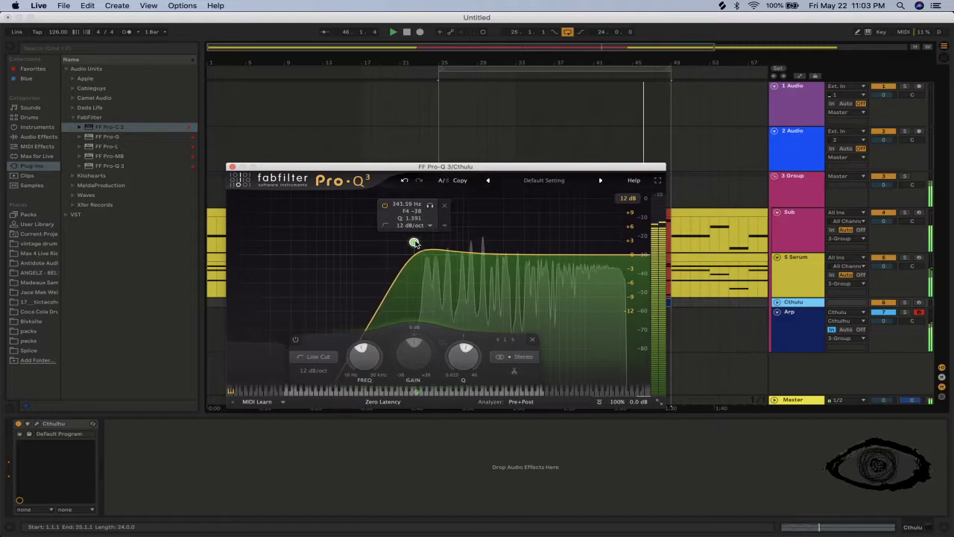
click(635, 256)
click(605, 256)
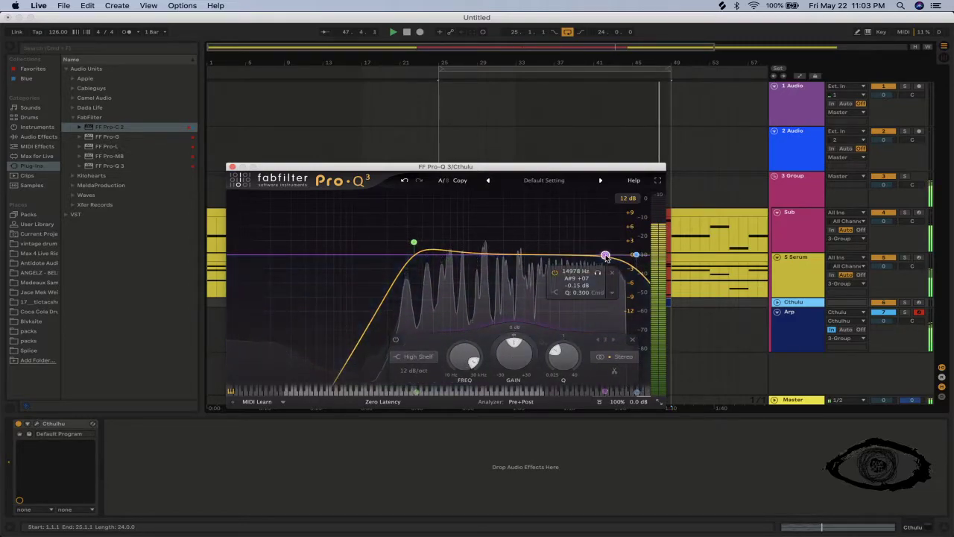
drag(545, 265, 544, 266)
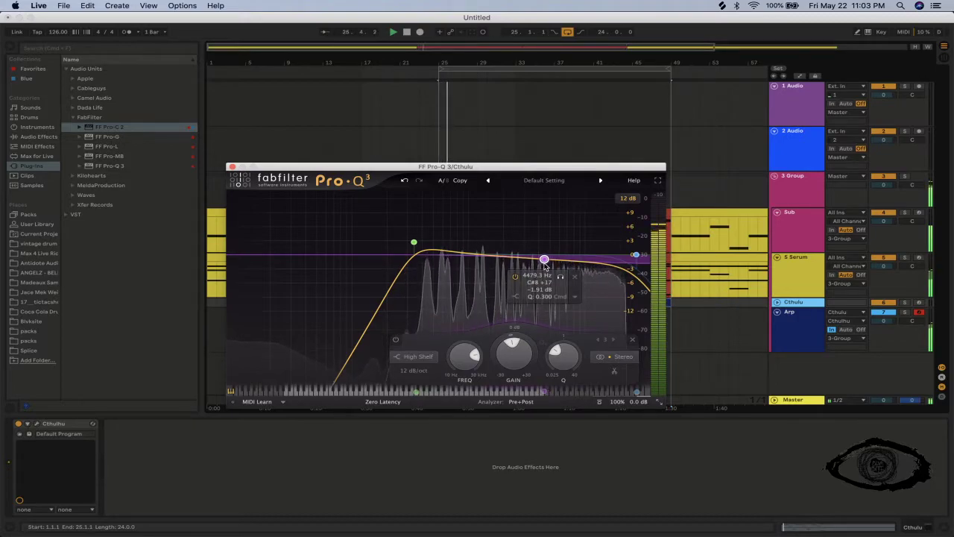
Set the low cut's slope to 30 dB/oct and its frequency to about 239 Hz, and close the equaliser.
mouse_move(425, 239)
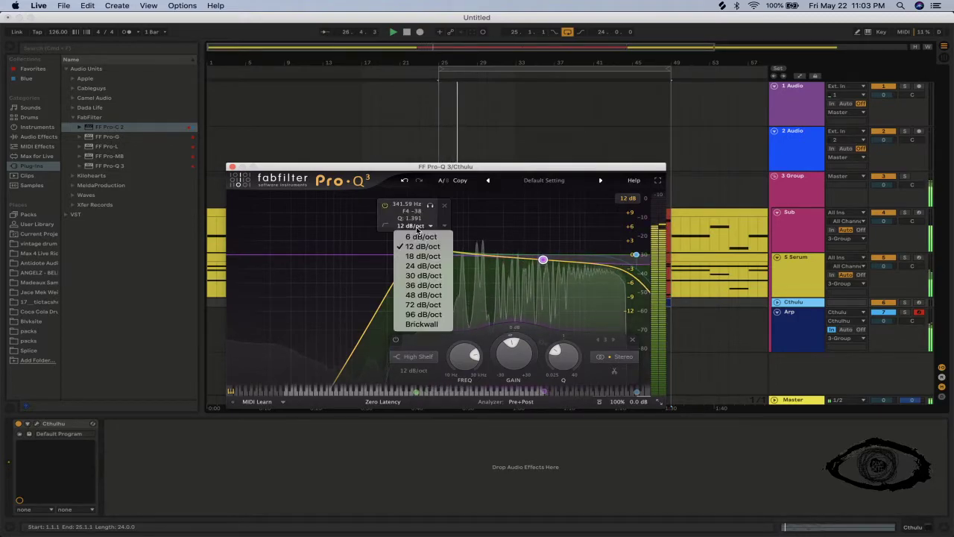
click(409, 276)
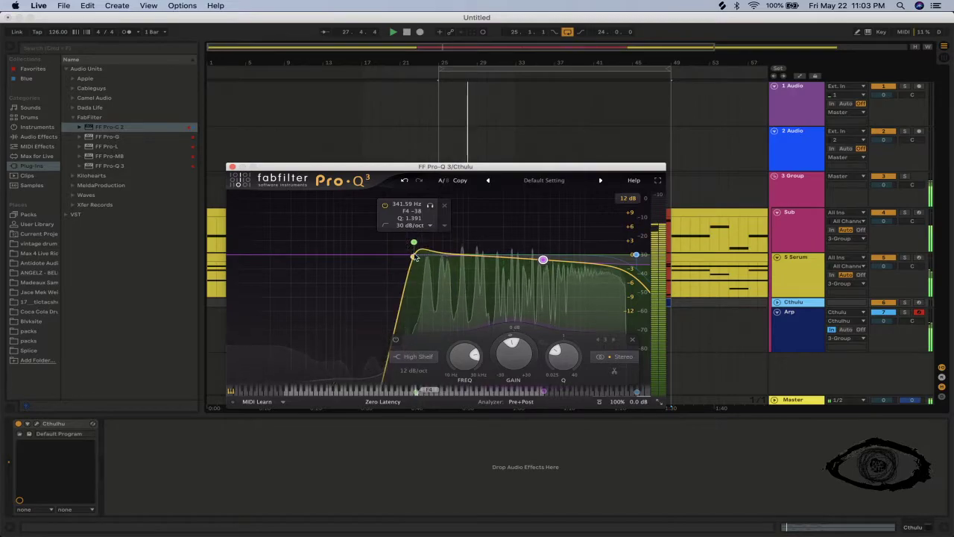
drag(415, 241, 395, 246)
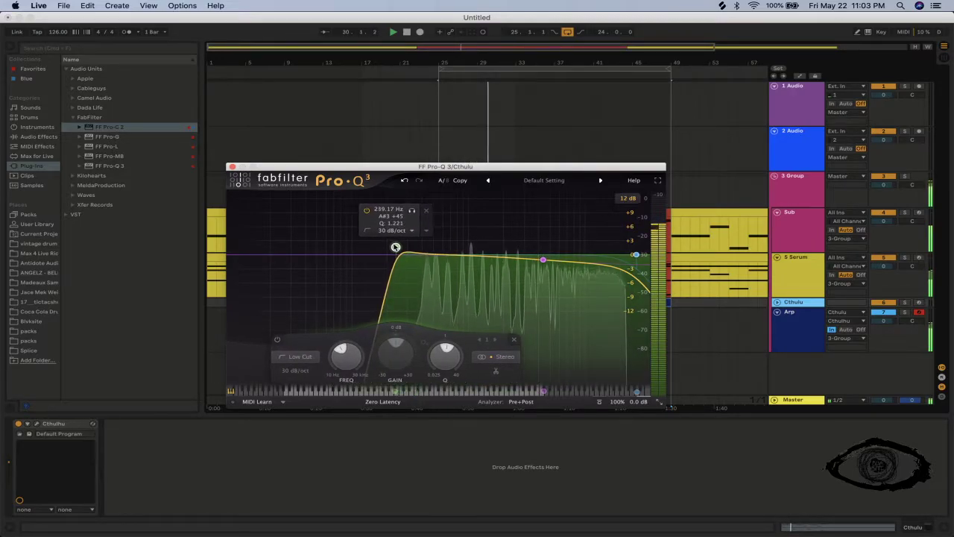
click(232, 167)
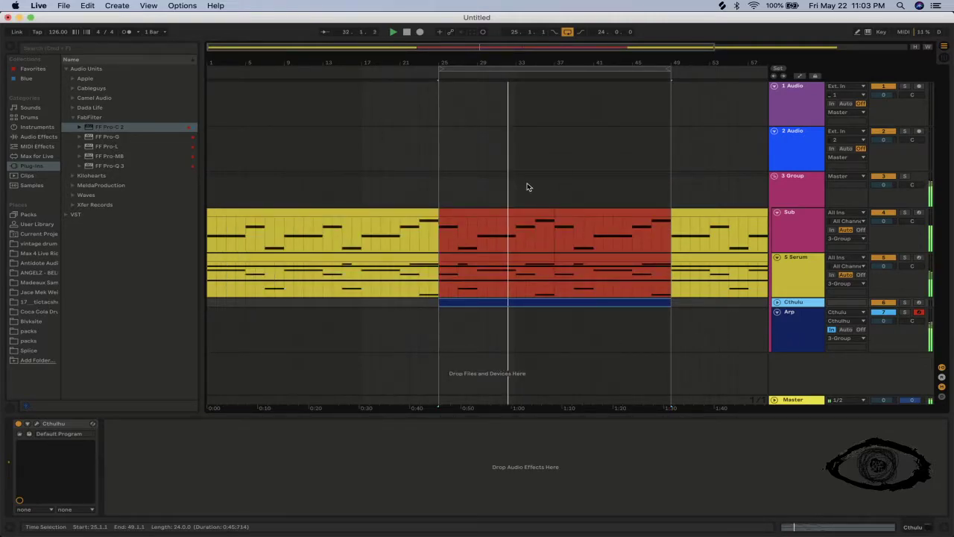
Insert a new MIDI track below the Arp track.
drag(329, 63, 329, 54)
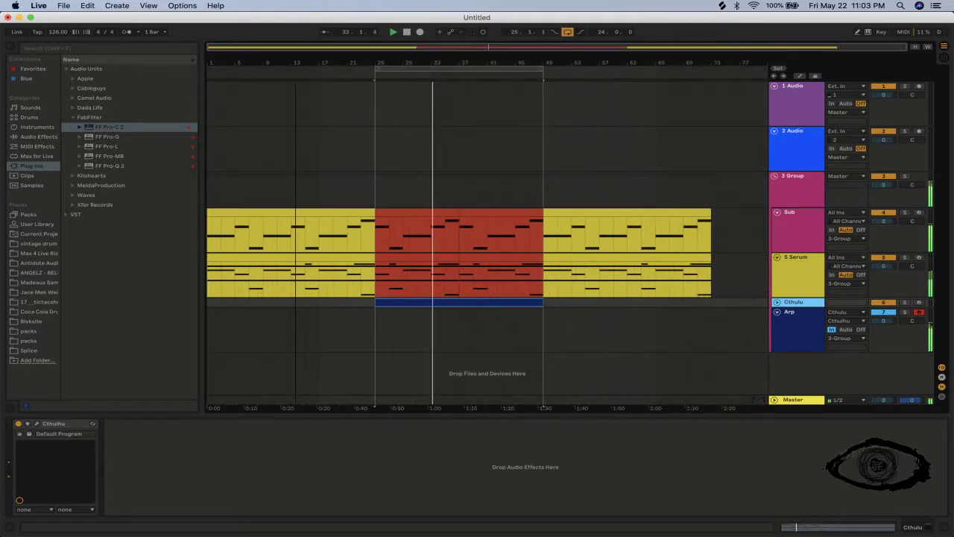
right_click(813, 369)
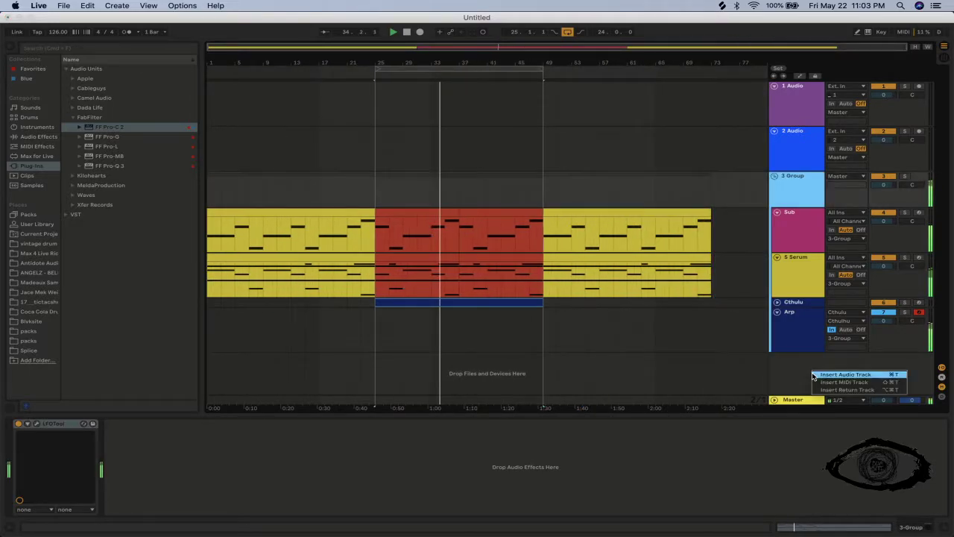
click(824, 385)
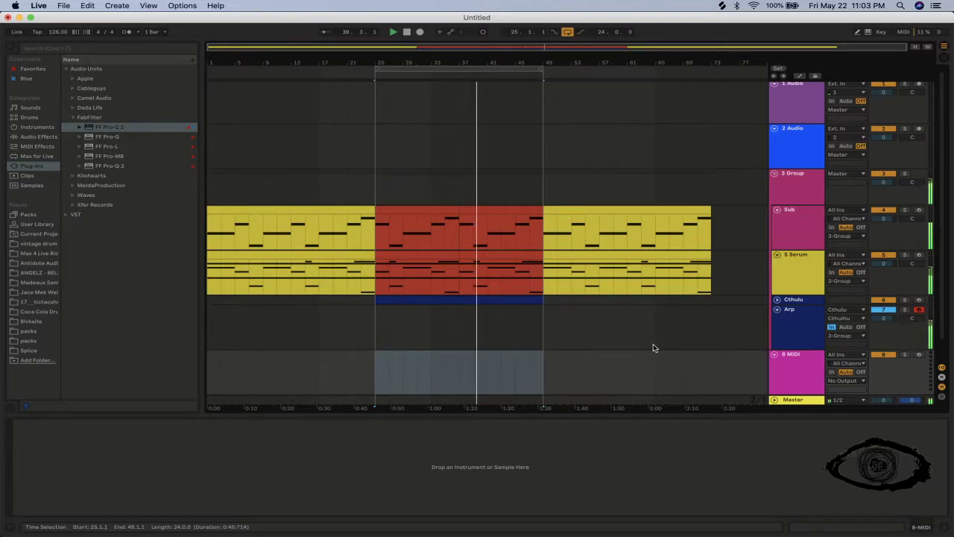
scroll(651, 348, down, 1)
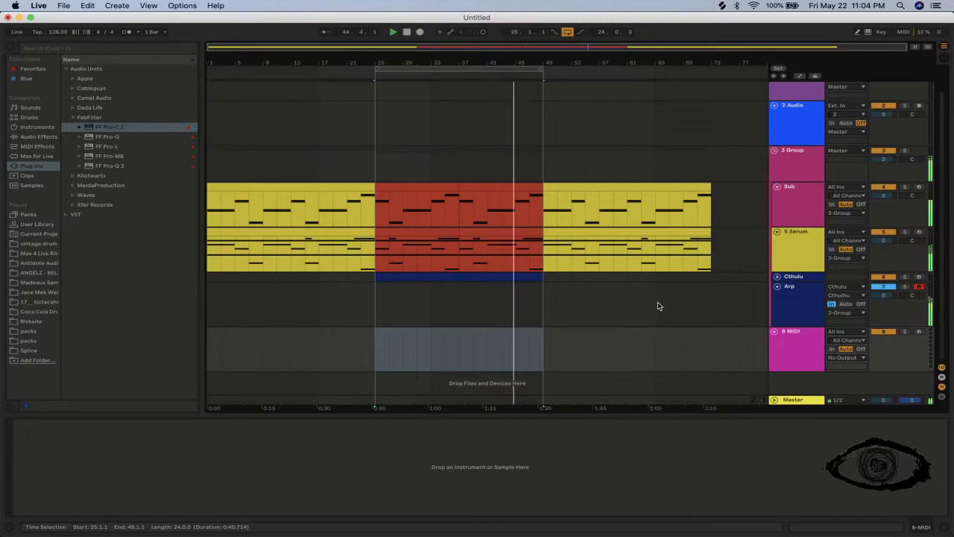
Unfold the Cthulu track and delete the empty MIDI track.
click(777, 279)
scroll(626, 323, down, 2)
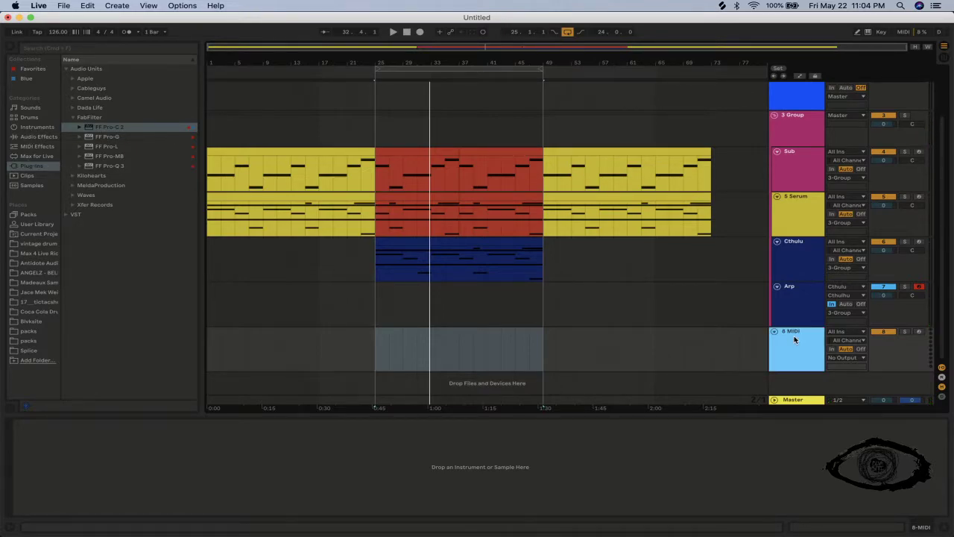
key(Delete)
Rename the 5 Serum track as Chords, and play it soloed.
click(796, 202)
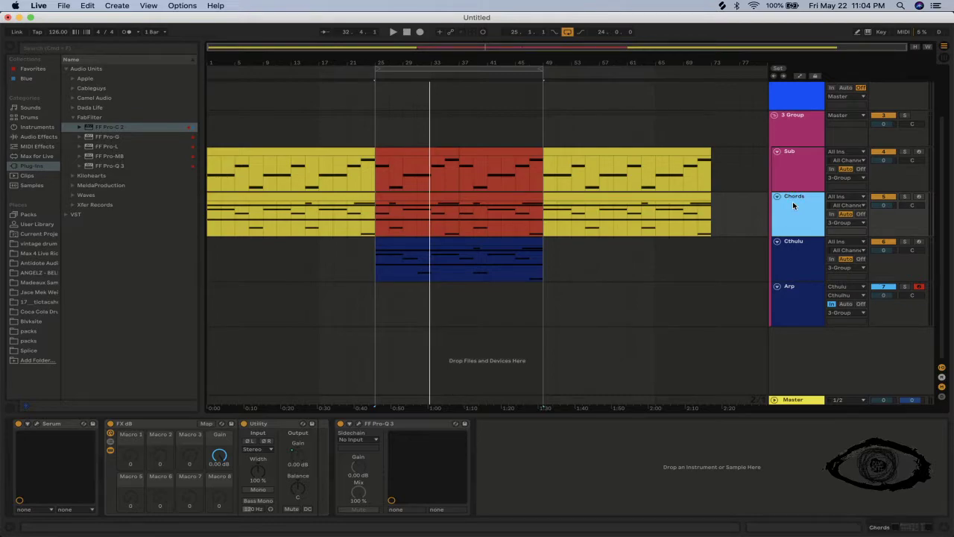
click(904, 196)
key(space)
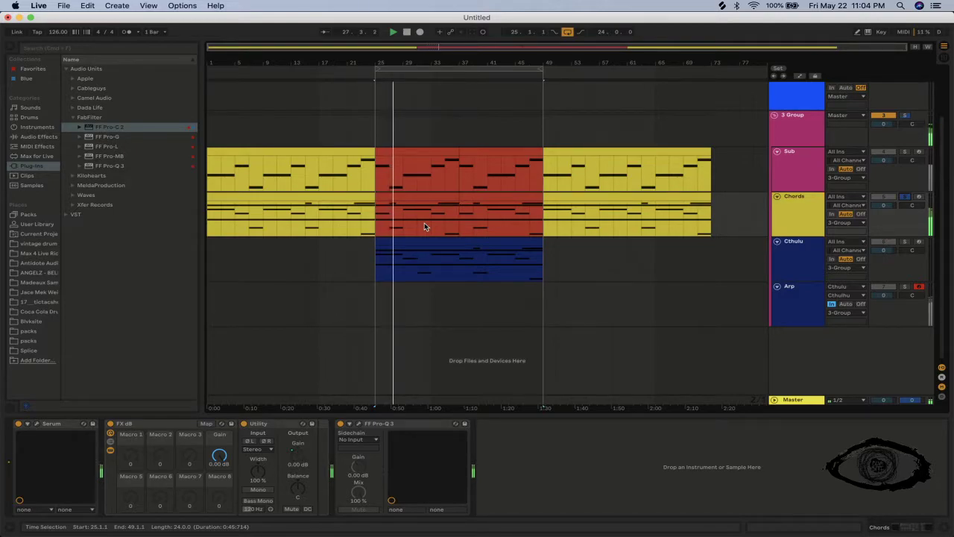
Add the FF Pro-C 2 compressor at the end of the Chords track's device chain.
click(99, 128)
double_click(99, 127)
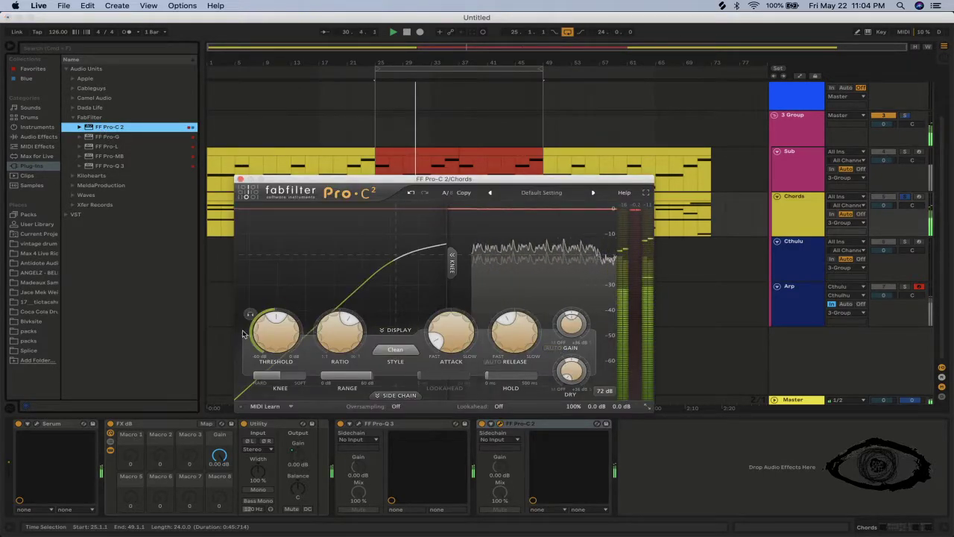
Set the Chords Pro-C 2 compressor's ratio to 1.87:1, lower its threshold further and raise its wet gain to about +1.24 dB.
mouse_move(339, 334)
mouse_down()
mouse_move(334, 363)
mouse_move(327, 344)
mouse_up()
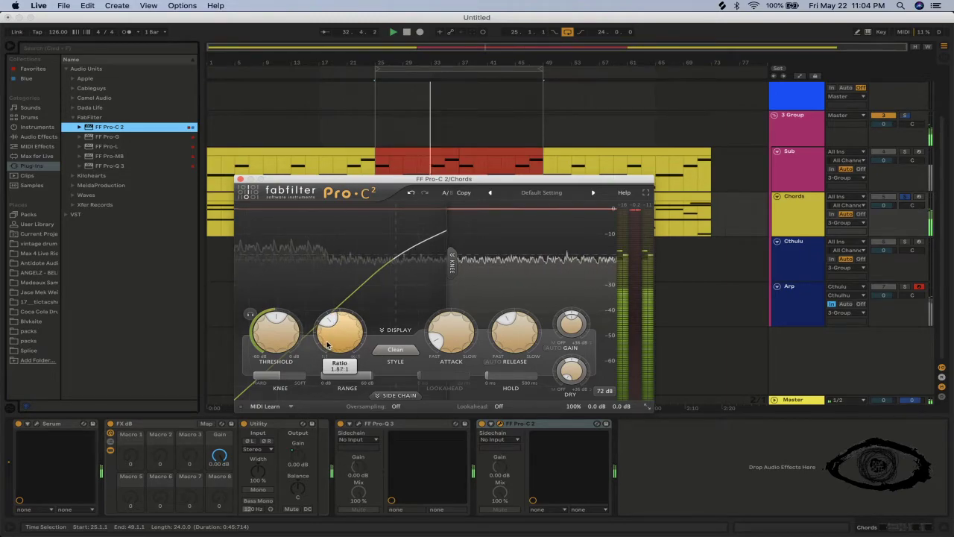
mouse_move(255, 326)
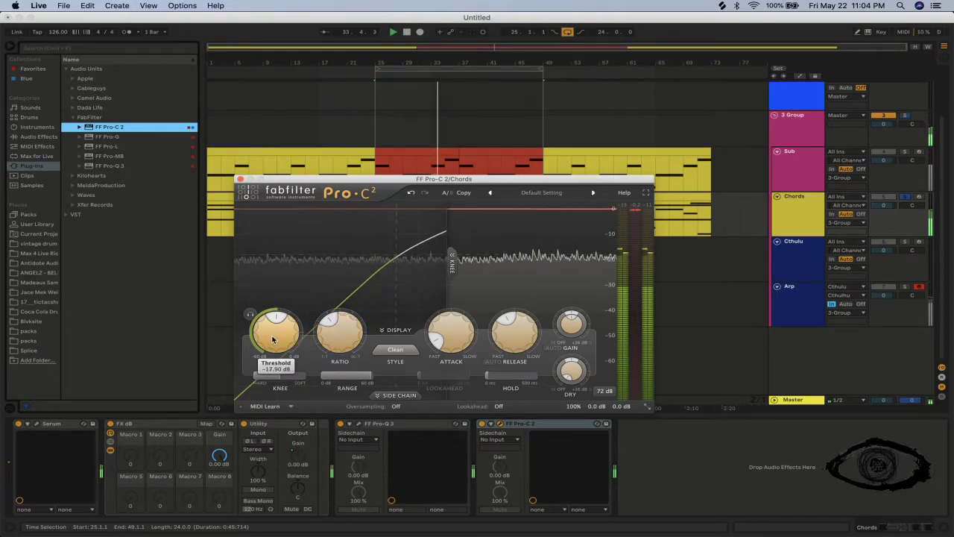
drag(272, 337, 275, 361)
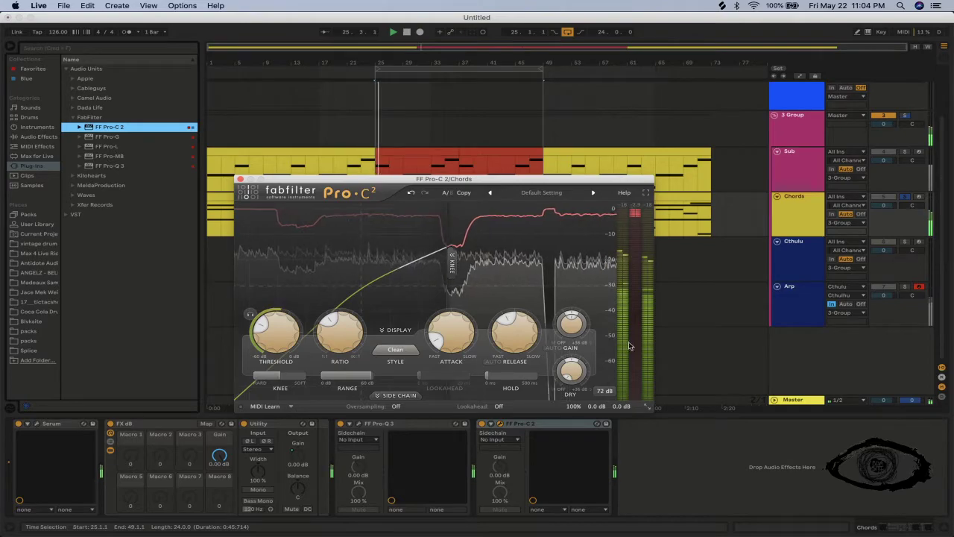
mouse_move(568, 328)
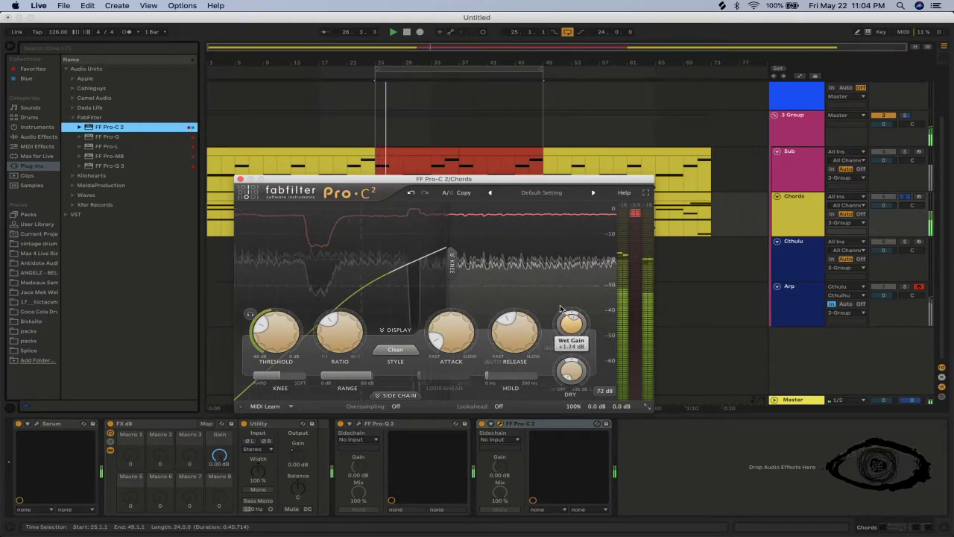
click(239, 179)
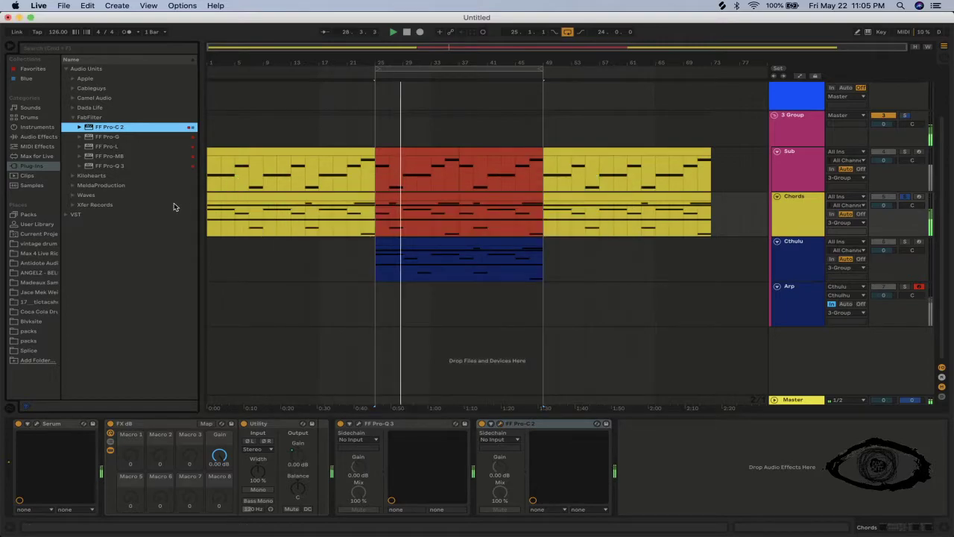
Add the FF Pro-L limiter to the end of the Chords chain with its gain at +17.4 dB.
double_click(107, 147)
drag(252, 342, 247, 269)
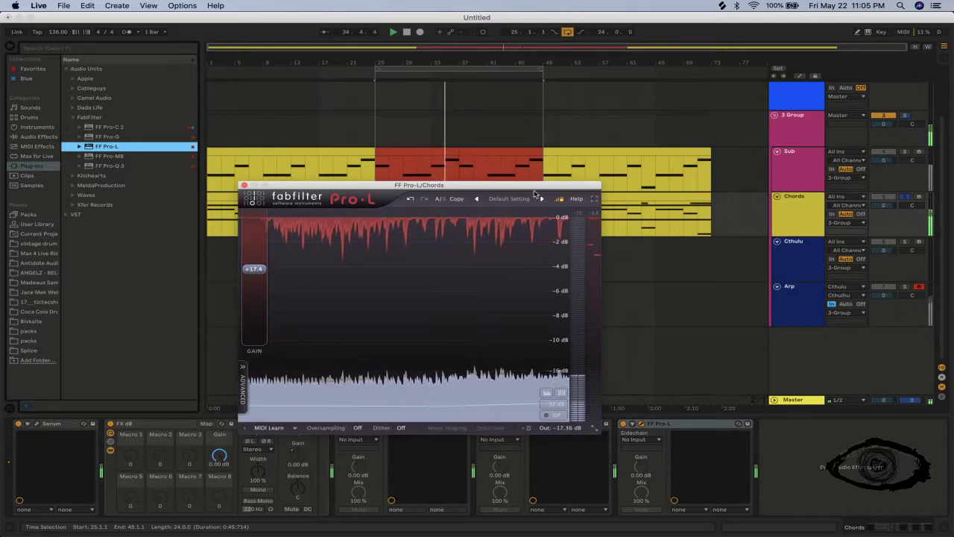
click(244, 185)
Add FF Pro-MB to the Chords track and load its bass preset Upright Bass Clarity of Tone bM.
double_click(97, 157)
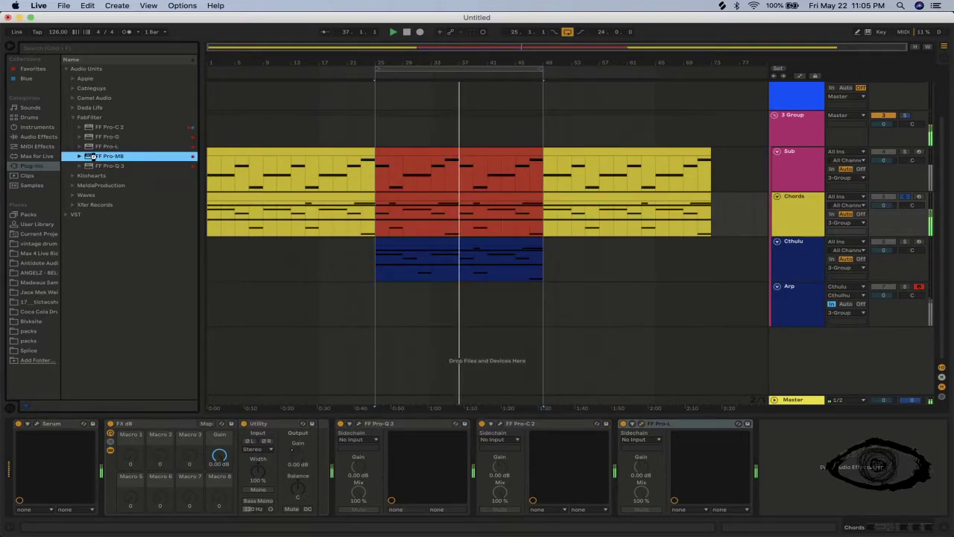
click(600, 205)
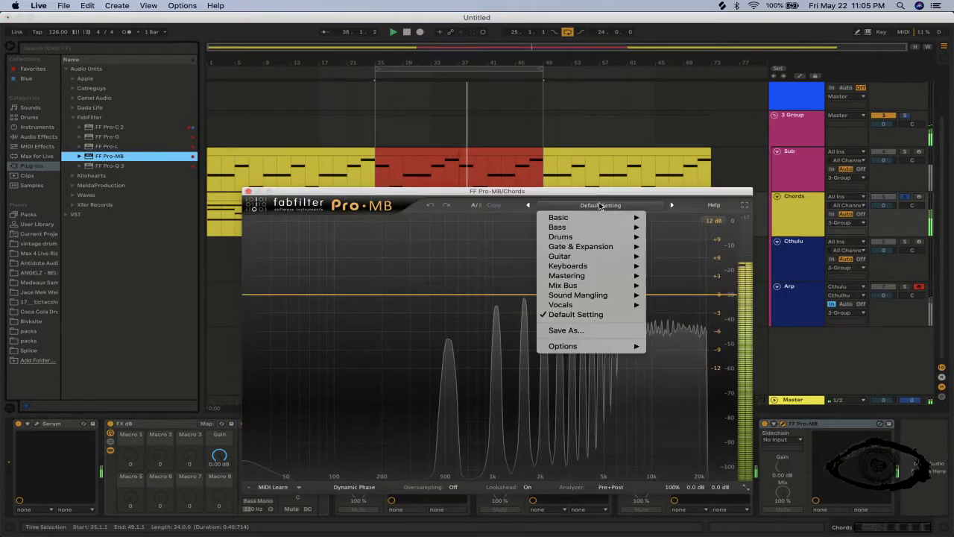
mouse_move(634, 227)
click(705, 227)
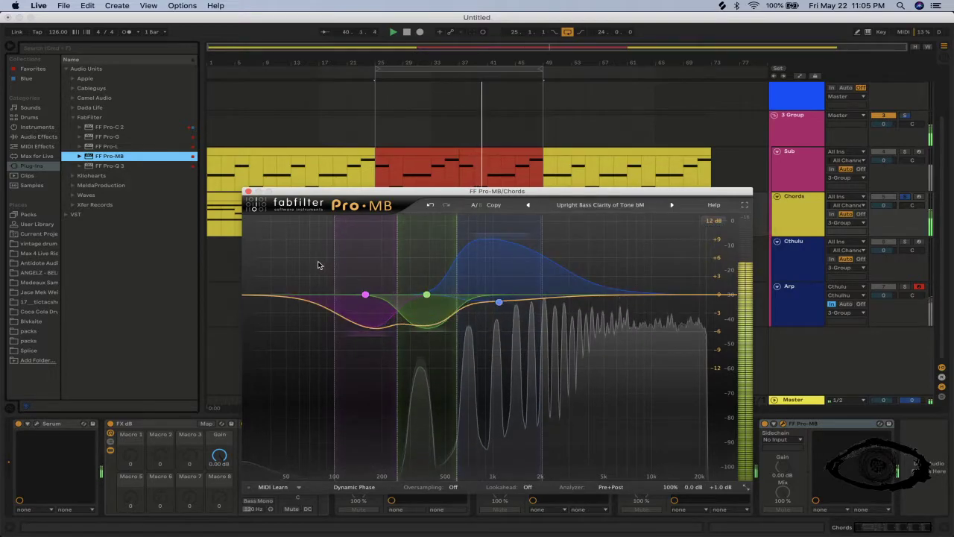
Shift all three Pro-MB bands up in frequency so the lowest band starts at about 200 Hz.
click(365, 295)
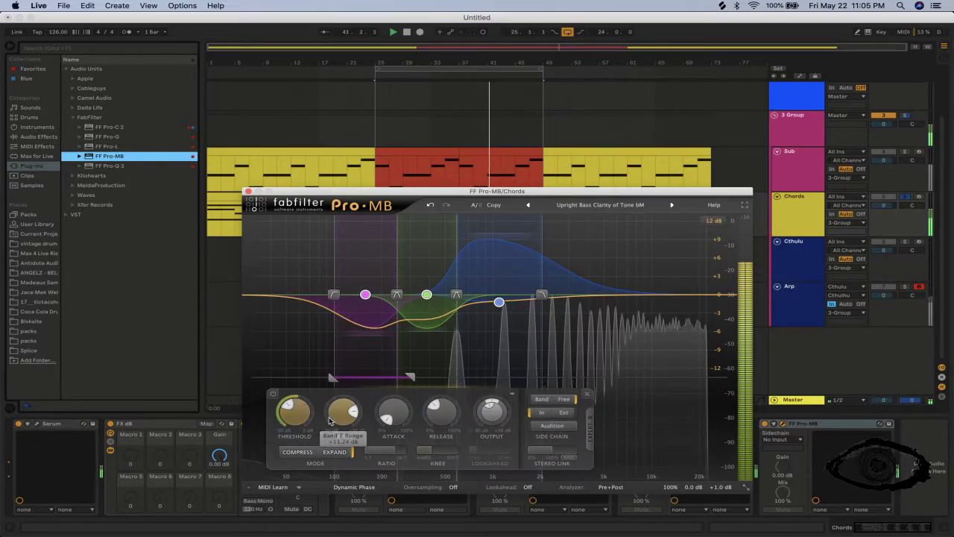
drag(427, 297, 507, 295)
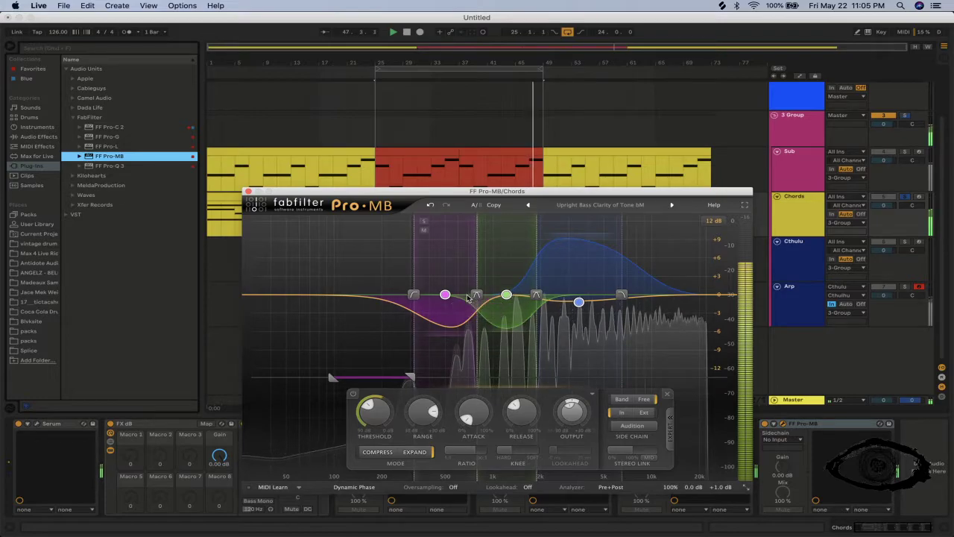
drag(446, 294, 418, 296)
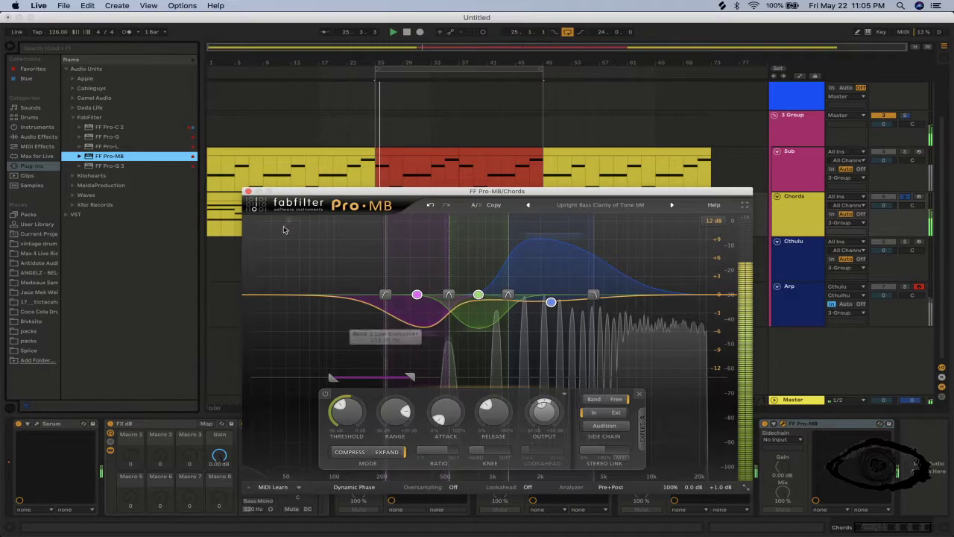
click(247, 192)
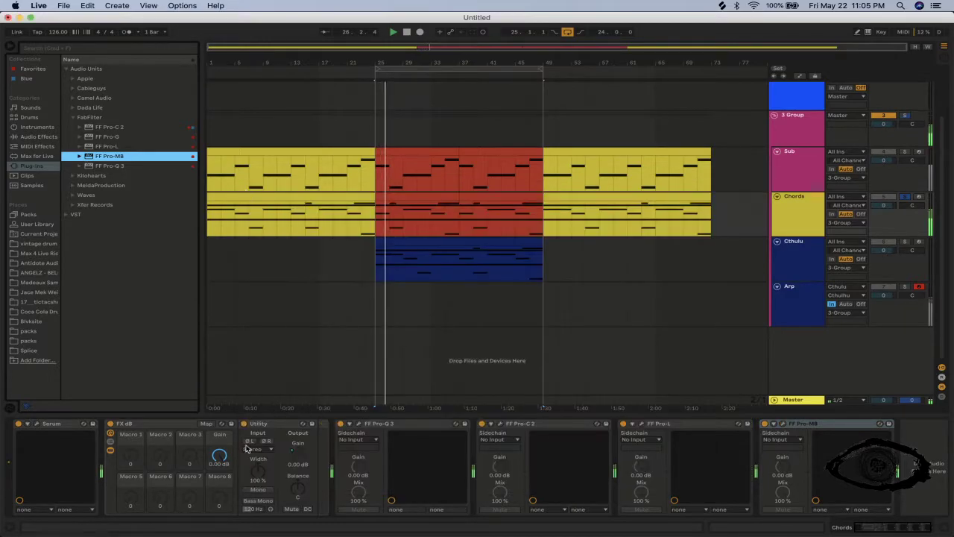
Create a 30 dB/oct low cut at about 134.58 Hz in the Chords track's Pro-Q 3.
click(359, 423)
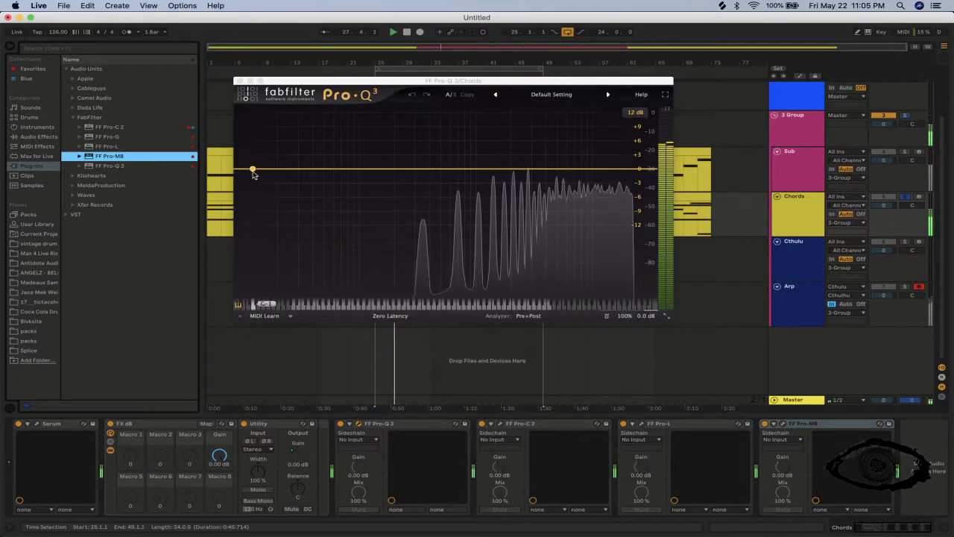
double_click(253, 169)
click(276, 153)
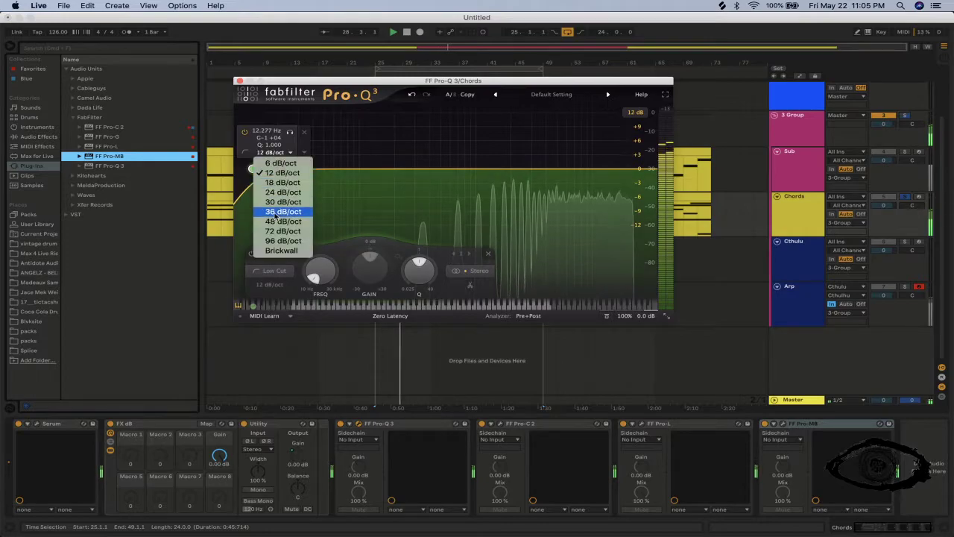
click(277, 212)
drag(253, 168, 374, 170)
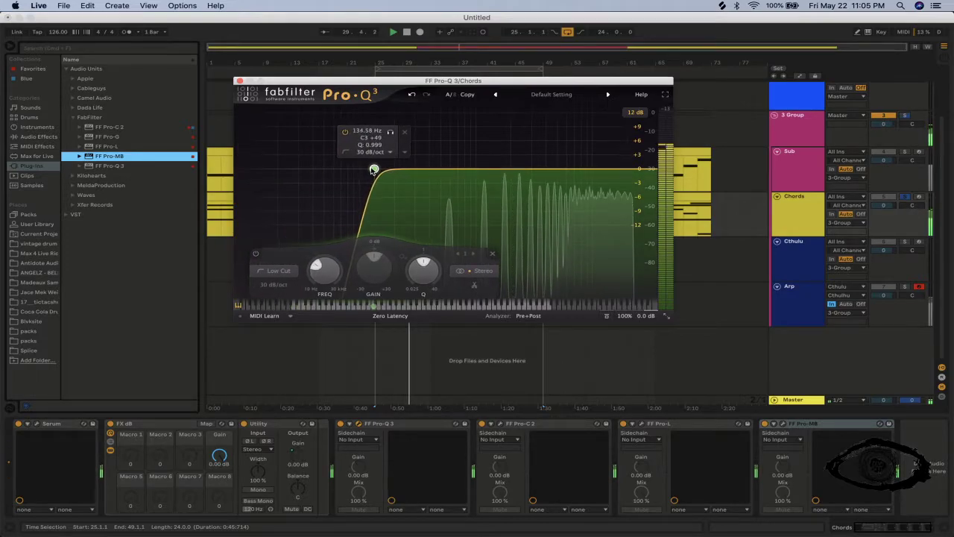
Unsolo the Chords track and add CamelCrusher to it with the Compressor section switched off.
click(906, 201)
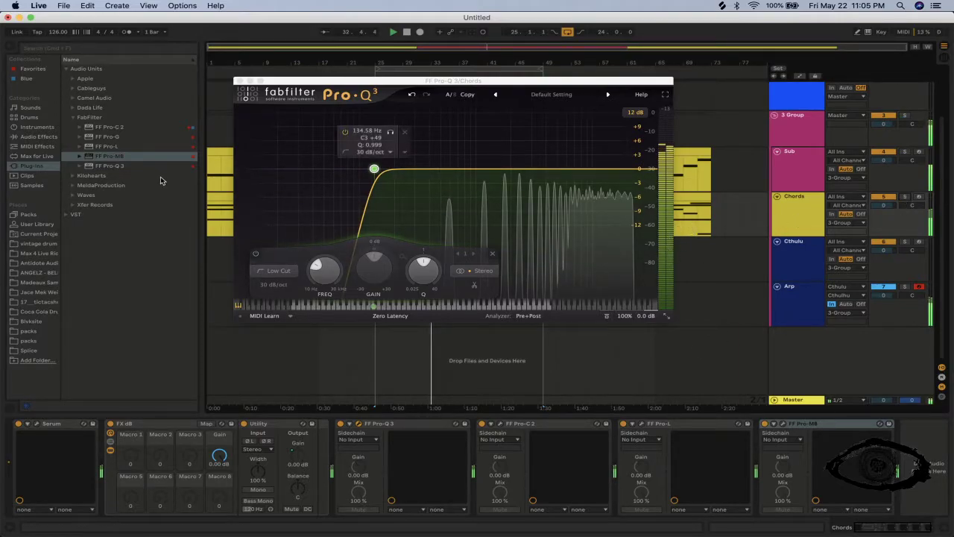
click(72, 117)
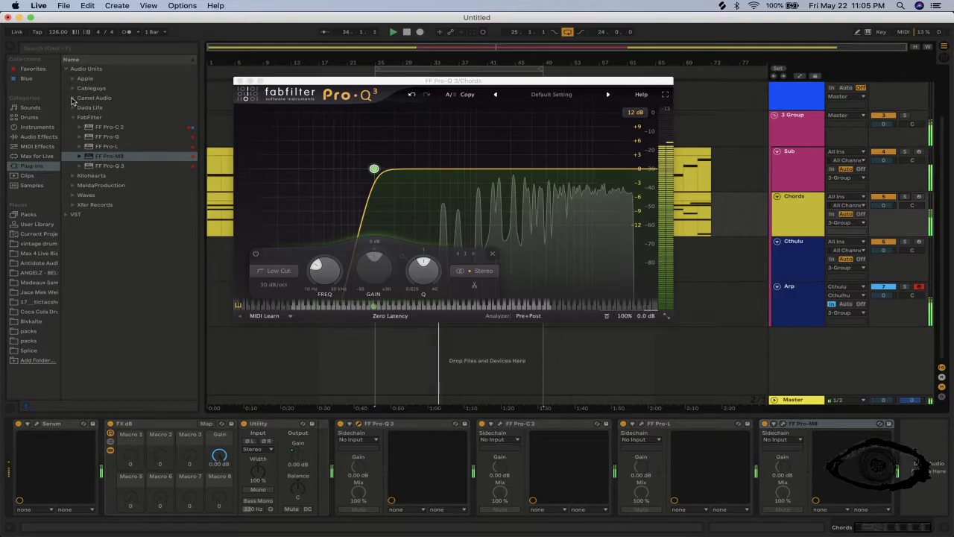
click(84, 98)
double_click(85, 107)
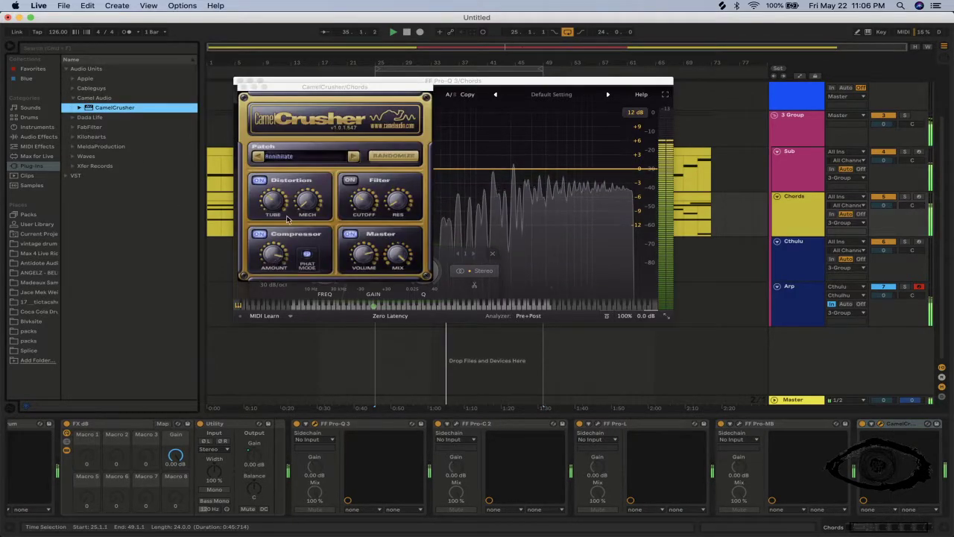
click(389, 256)
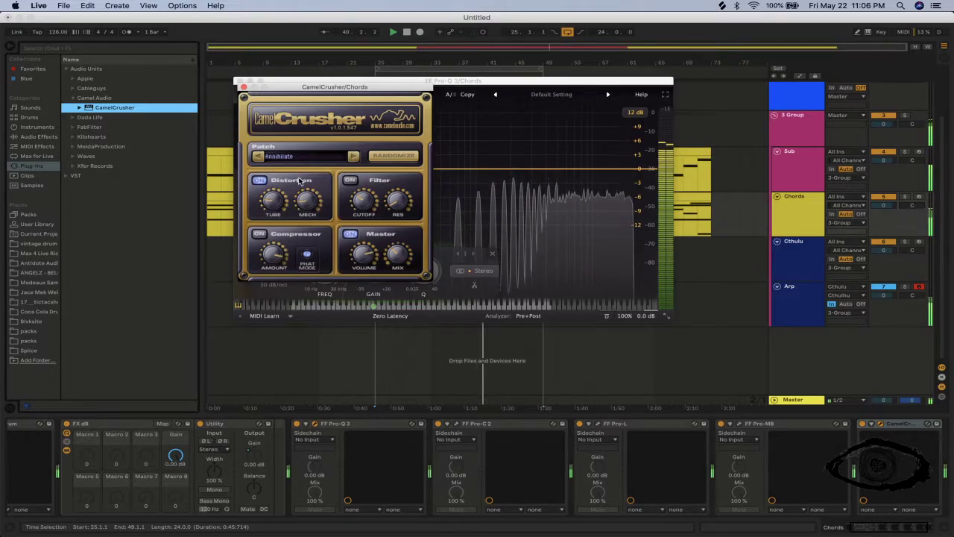
Add the Dada Life Endless Smile effect to the Chords track with Intensity at 32%.
click(75, 119)
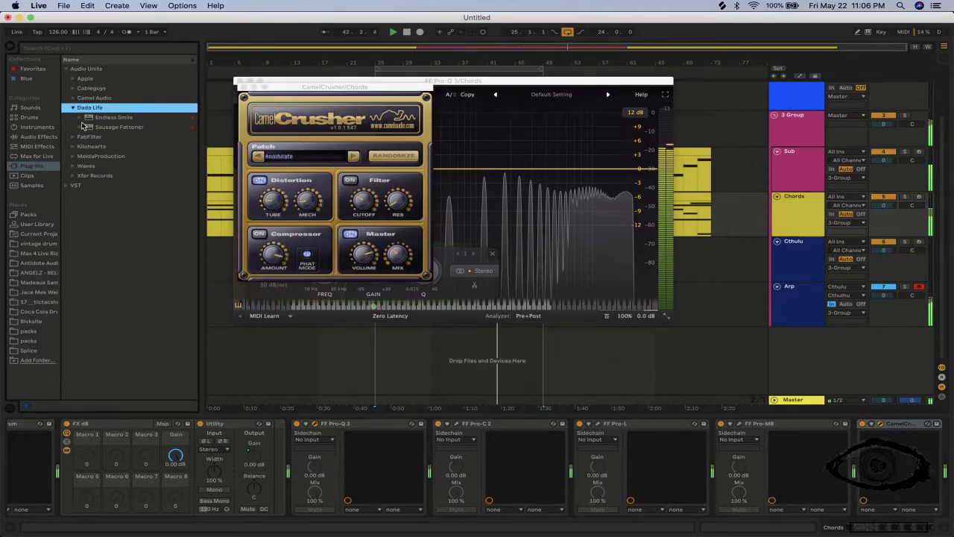
click(89, 118)
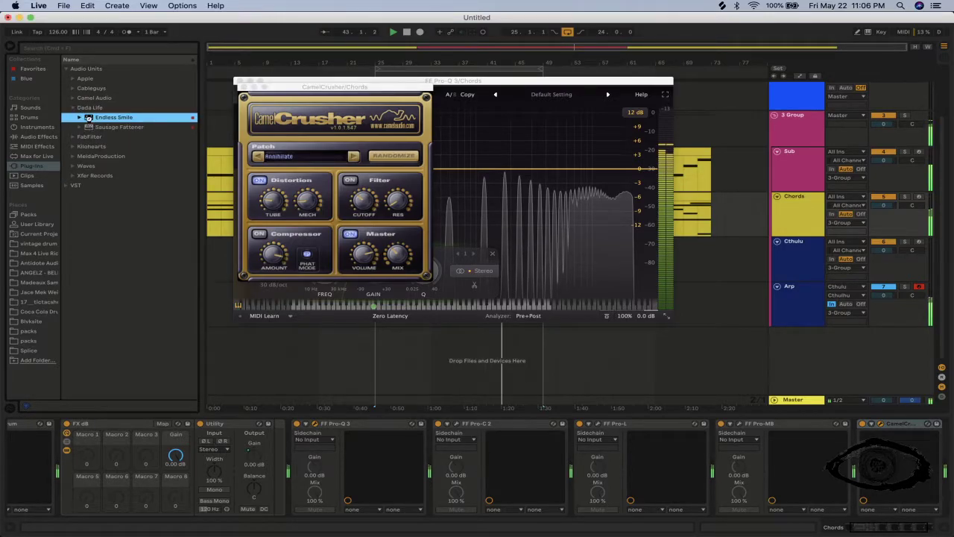
double_click(89, 118)
drag(410, 183, 405, 149)
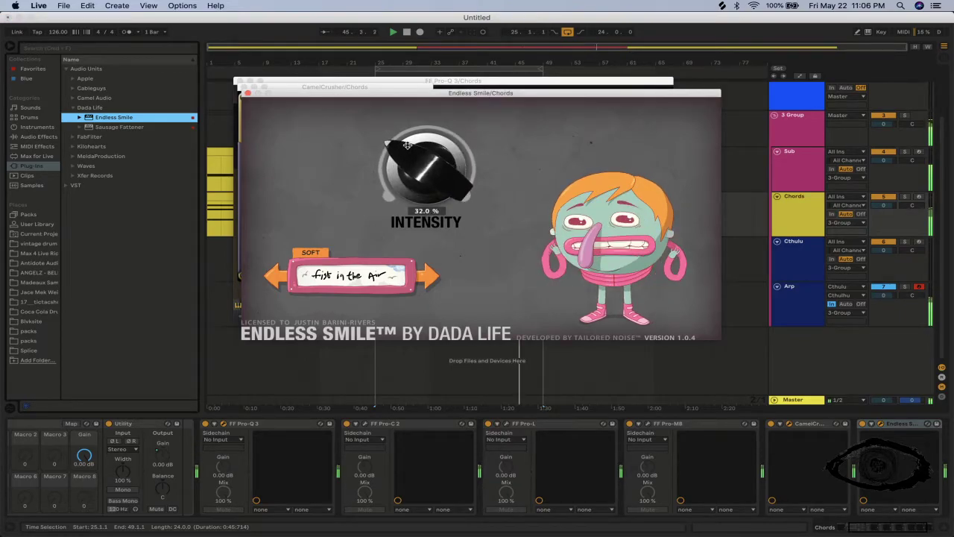
Raise the Endless Smile intensity to well above half while auditioning Chords soloed, and unsolo the track.
click(906, 196)
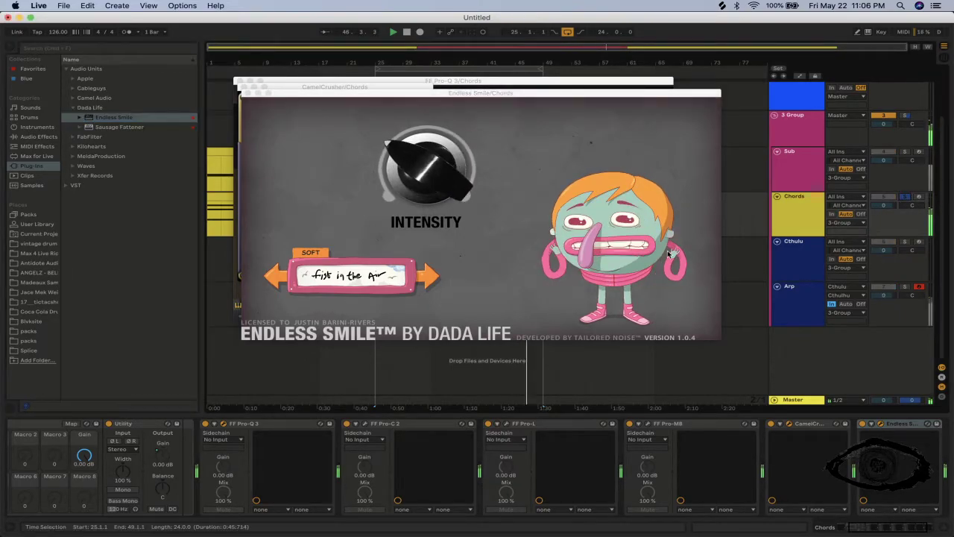
click(865, 425)
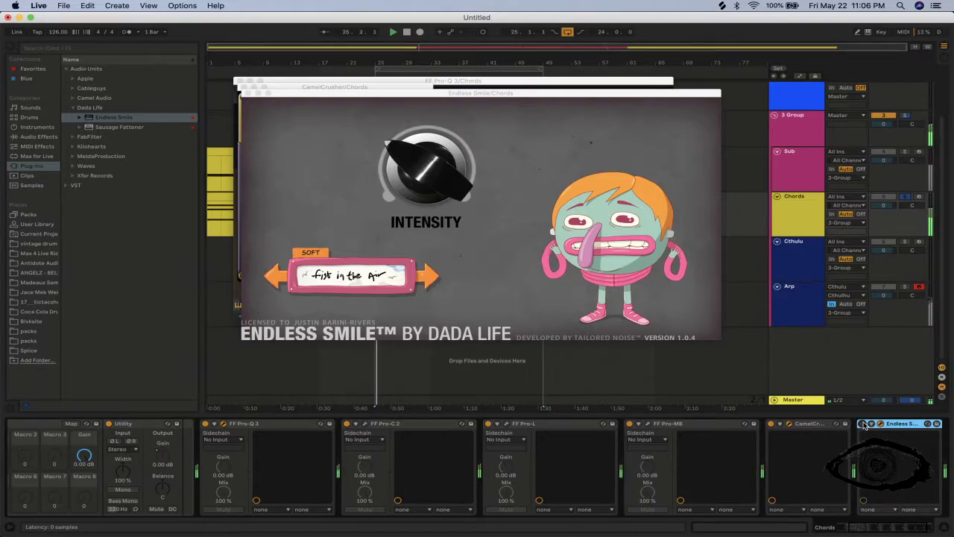
drag(400, 179, 408, 126)
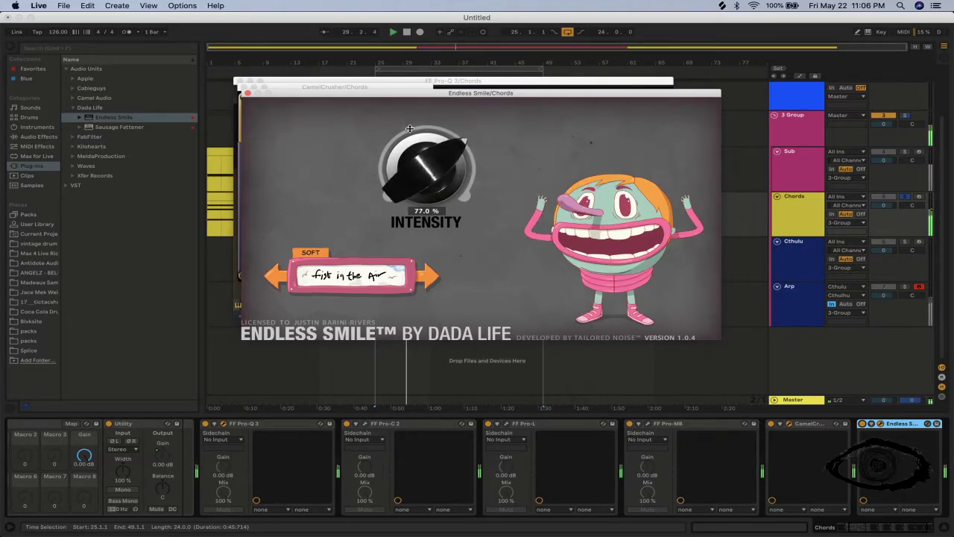
drag(409, 131, 409, 132)
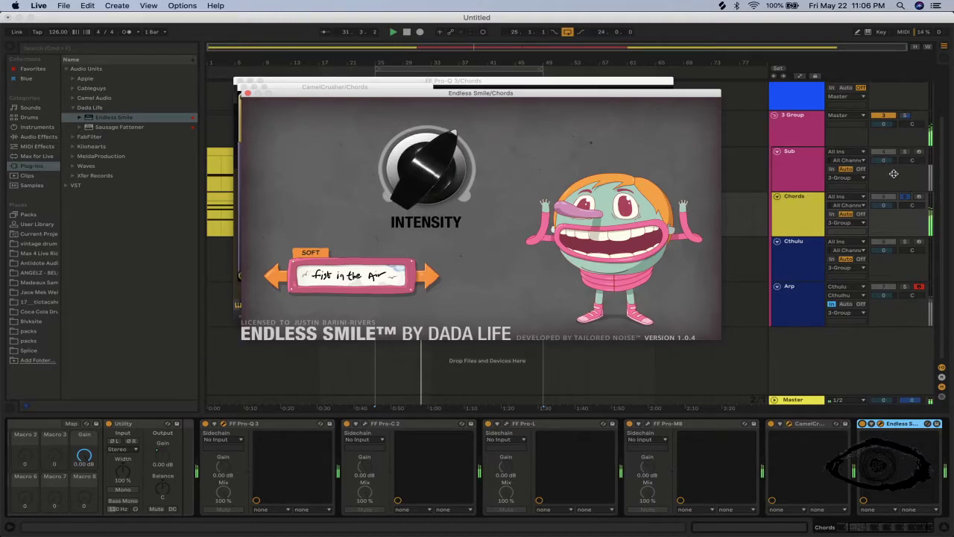
click(906, 202)
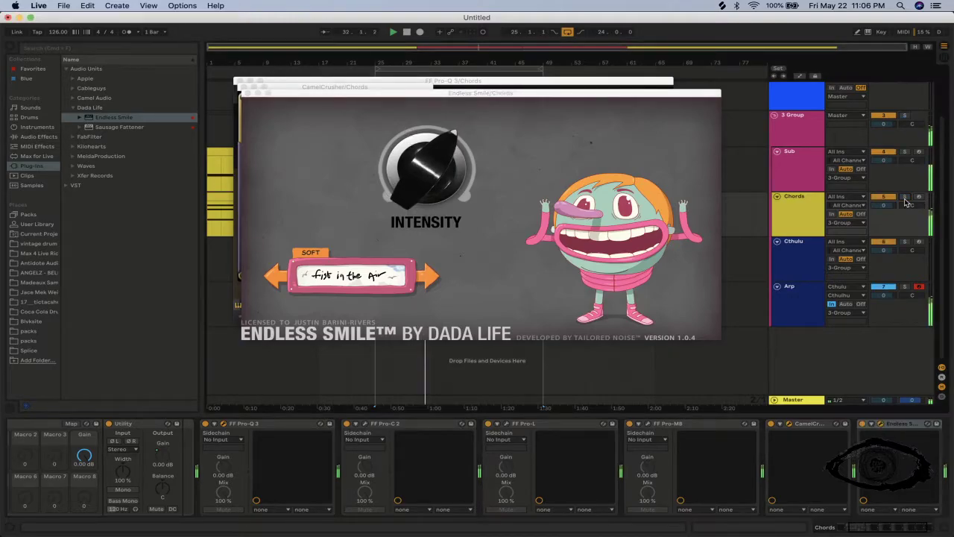
Close the open Endless Smile, CamelCrusher and Pro-Q 3 plug-in windows.
click(247, 92)
click(243, 87)
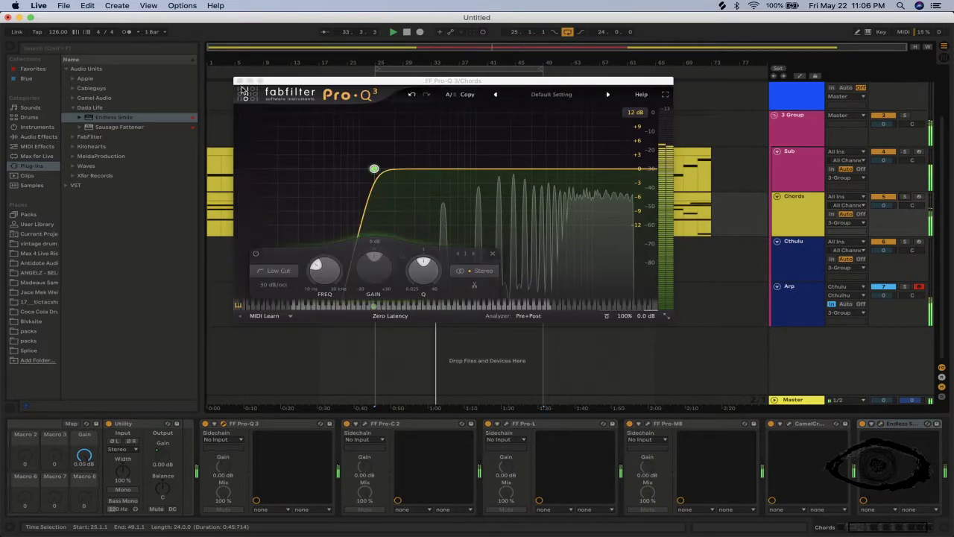
click(239, 82)
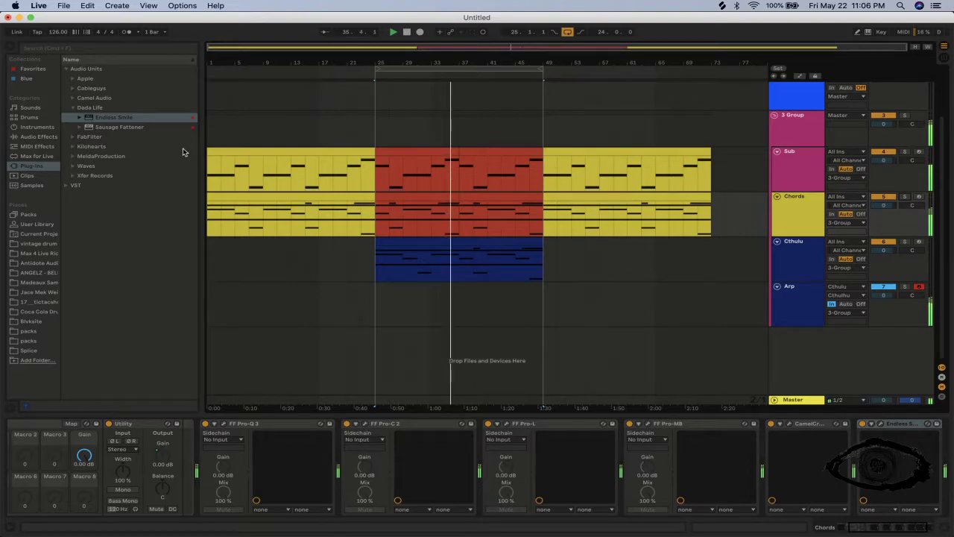
Add Dada Life Sausage Fattener to the Chords track with Fatness at 15%, and lower the track volume to -6.1 dB.
click(94, 111)
click(94, 109)
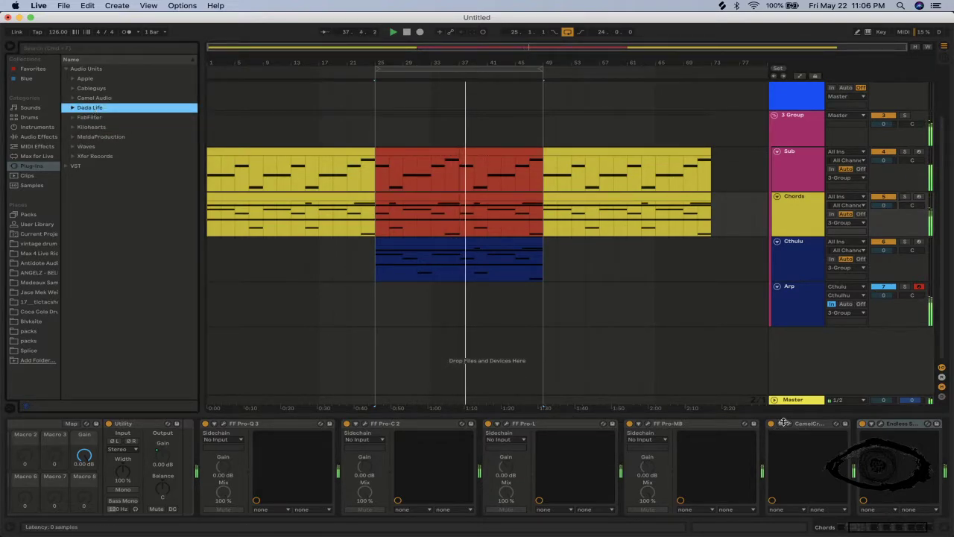
click(73, 107)
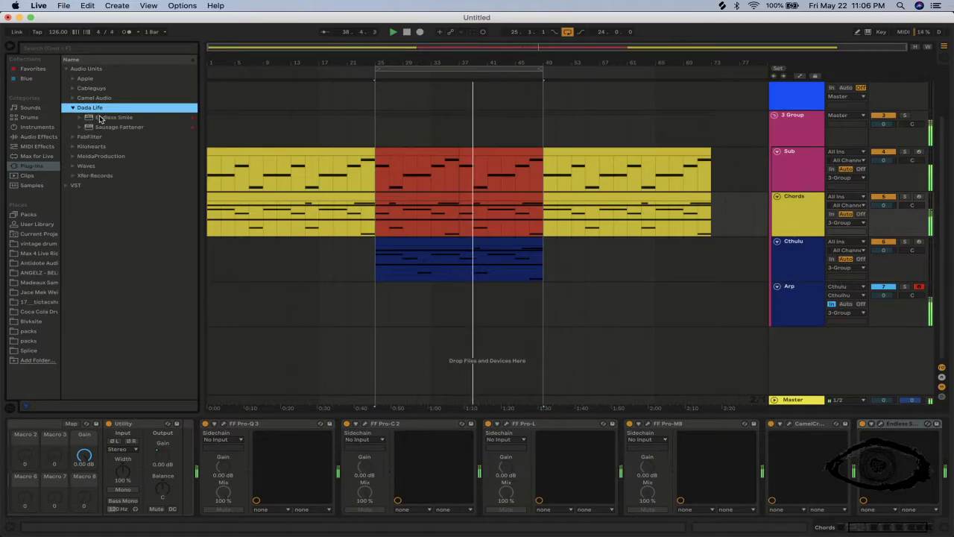
click(99, 118)
click(102, 127)
double_click(102, 128)
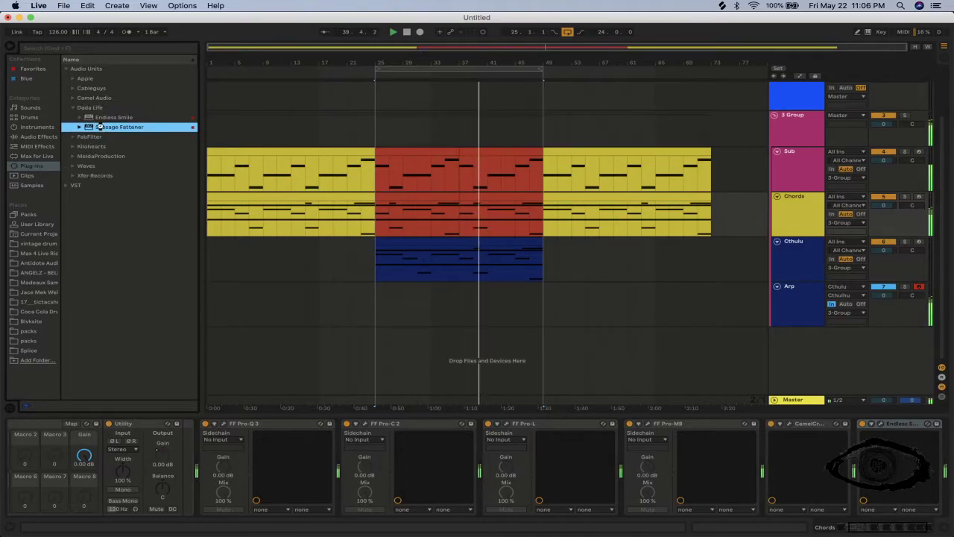
drag(437, 200, 438, 173)
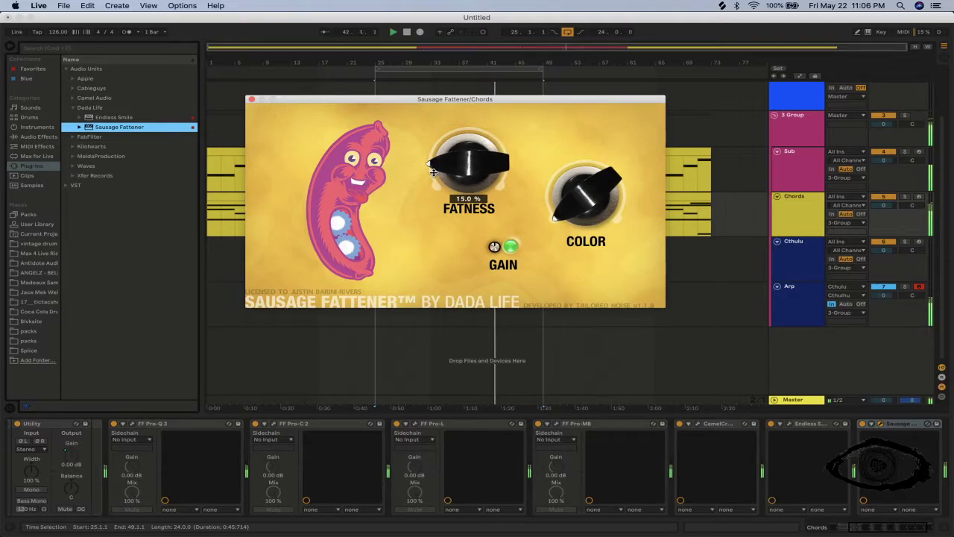
click(891, 208)
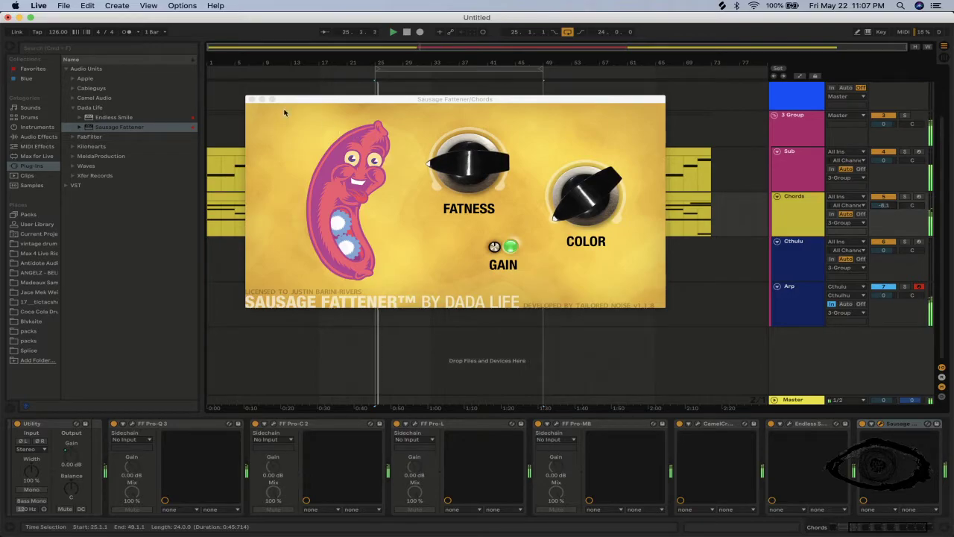
Close the Sausage Fattener window and audition the ANGELZ_Kick_17 and ANGELZ_Kick_18 samples from the ANGELZ pack's KICKS folder.
click(252, 100)
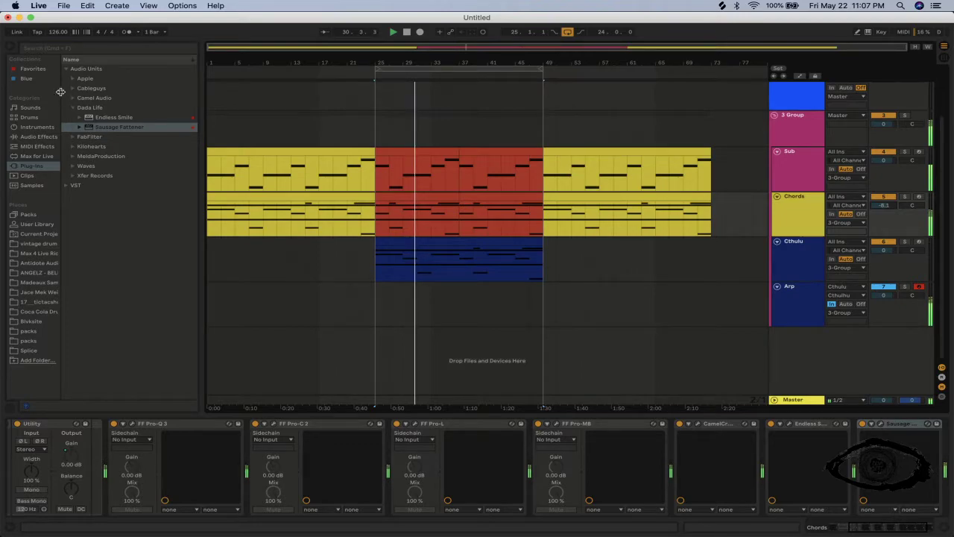
scroll(723, 146, up, 3)
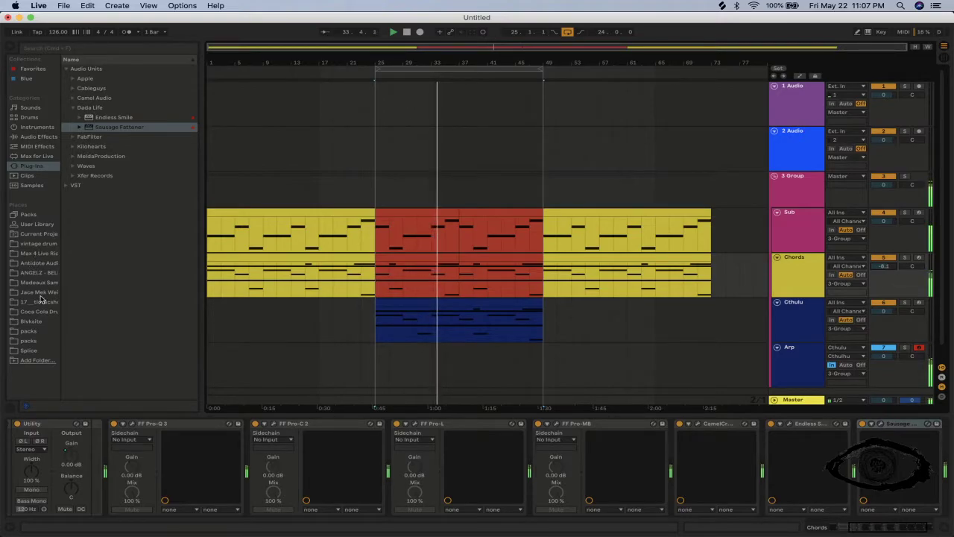
click(41, 273)
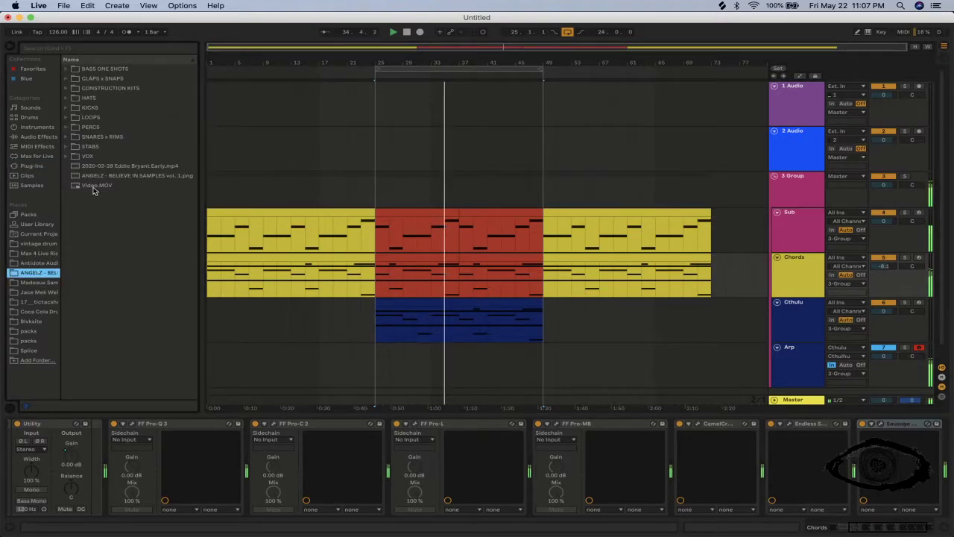
click(74, 108)
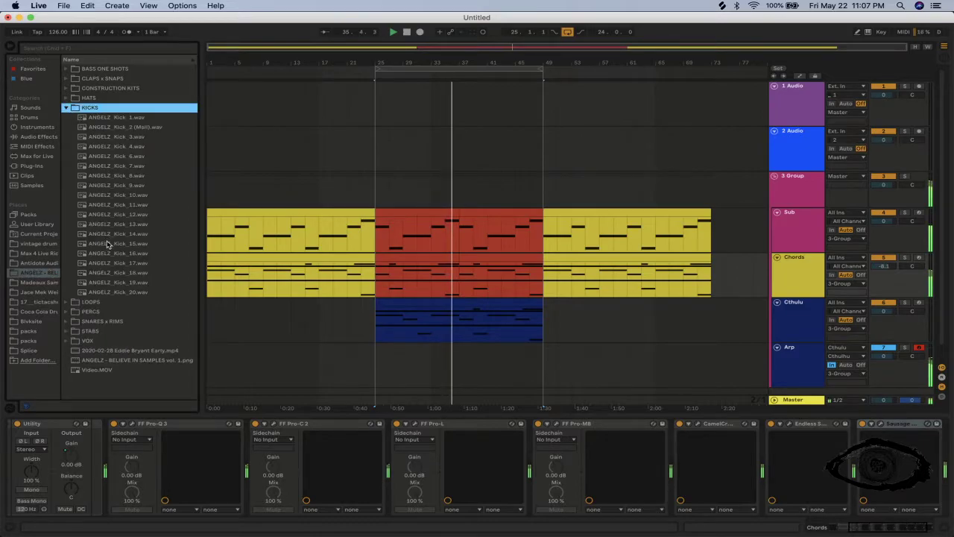
click(121, 264)
click(123, 272)
click(119, 264)
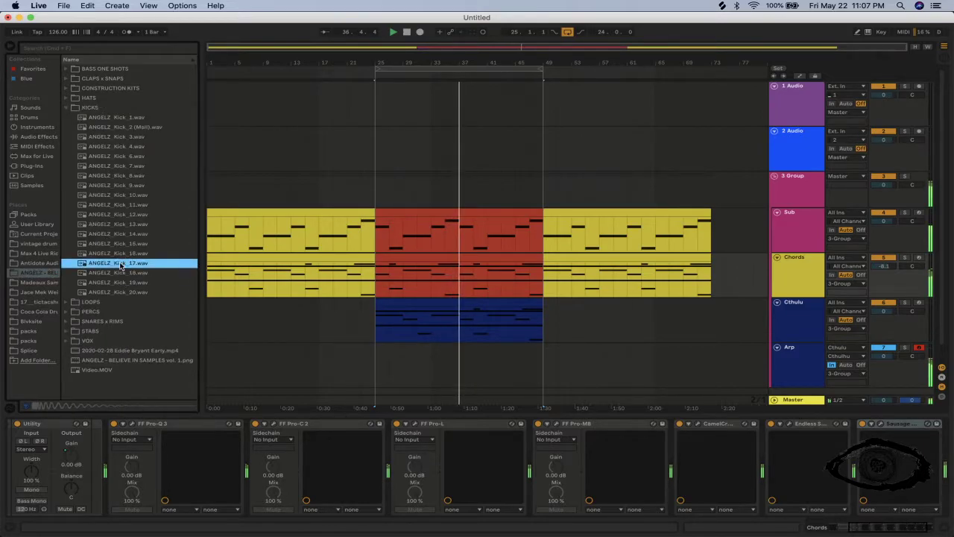
Stop playback and place ANGELZ_Kick_17.wav at bar 25 on the first audio track.
key(space)
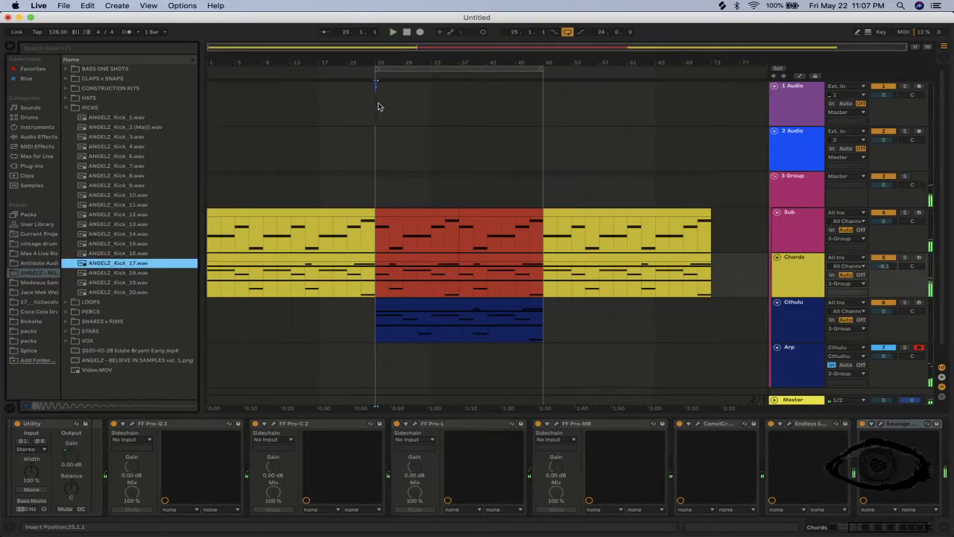
key(Return)
drag(378, 66, 344, 86)
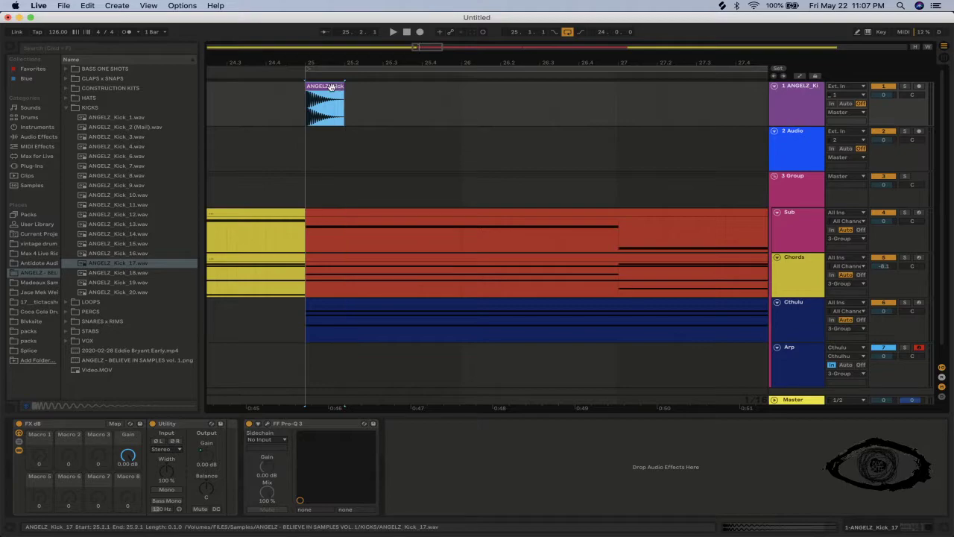
Duplicate the ANGELZ_Kick_17 clip on every beat from bar 25 up to the end of the loop.
click(339, 93)
click(336, 87)
key(super+d)
key(super+d)
key(super+d)
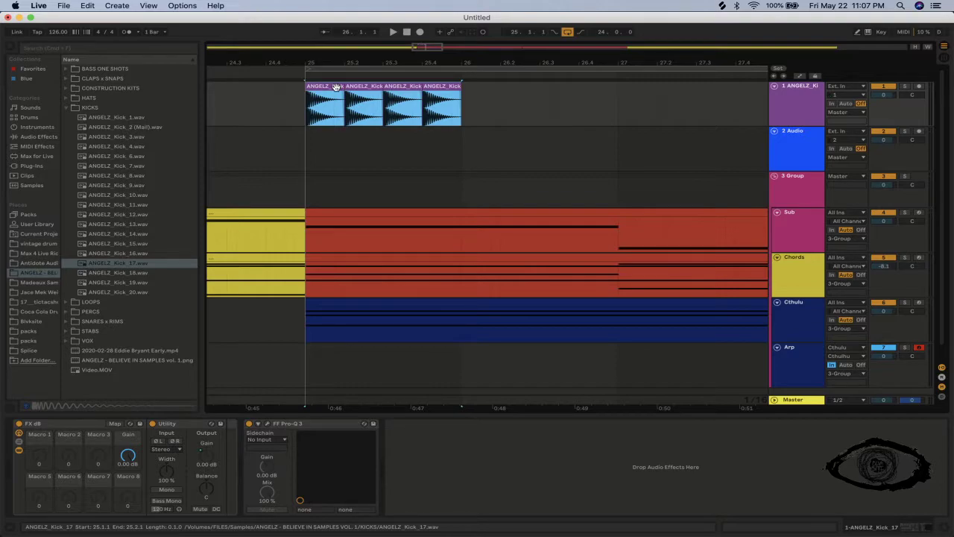
key(super+d)
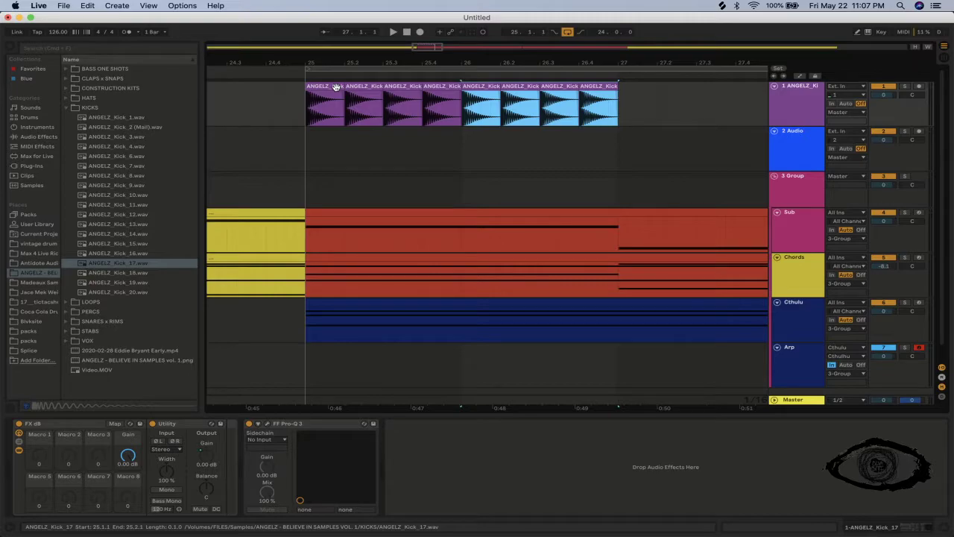
key(super+d)
key(super+d)
key(super+d)
key(super+d)
key(super+d)
key(super+d)
key(super+d)
key(super+d)
key(super+d)
key(super+d)
key(super+d)
key(super+d)
key(super+d)
key(super+d)
key(super+d)
key(super+d)
key(super+d)
key(super+d)
key(super+d)
key(super+d)
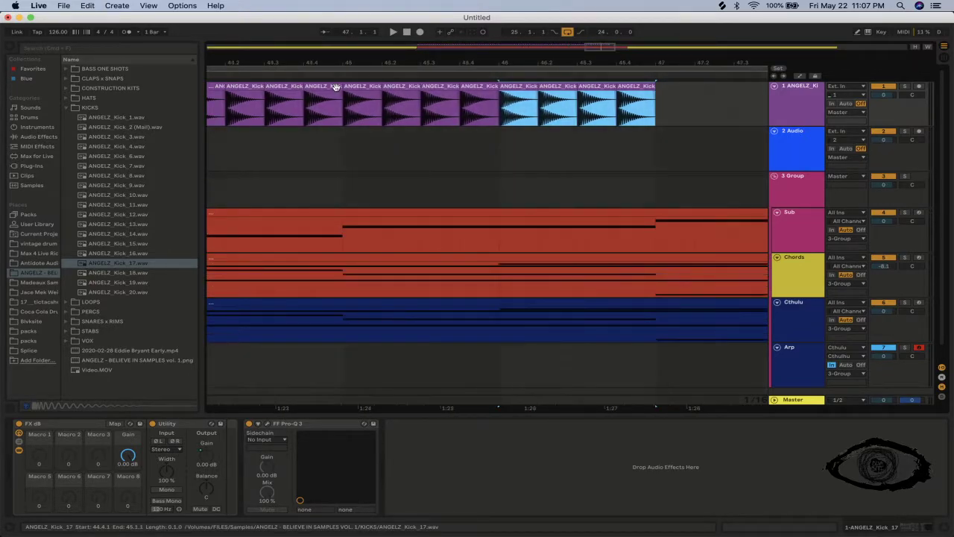
key(super+d)
key(super+d)
key(super+d)
Extend the kick pattern back to bar 13 by copying the kicks from bars 25 to 37.
drag(342, 66, 537, 66)
drag(376, 103, 454, 99)
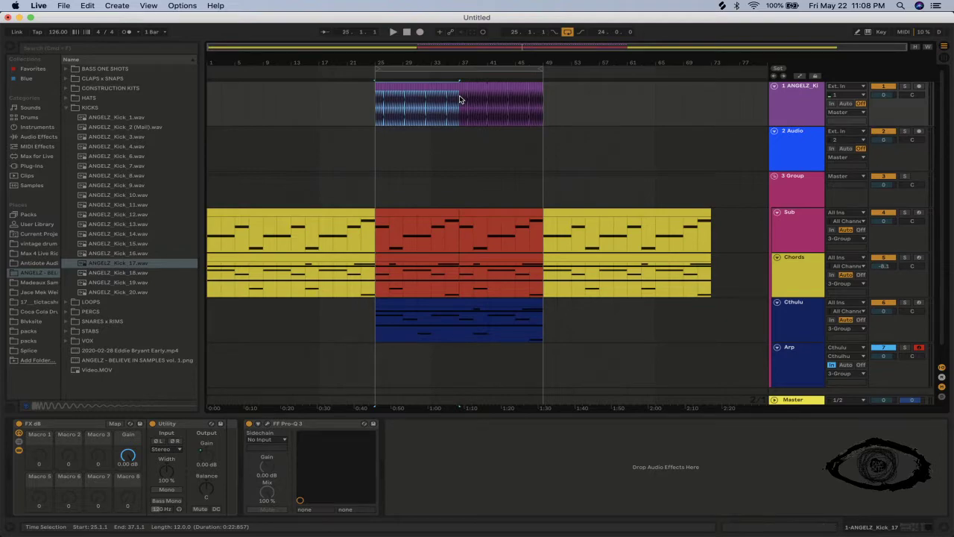
key(super+z)
click(208, 93)
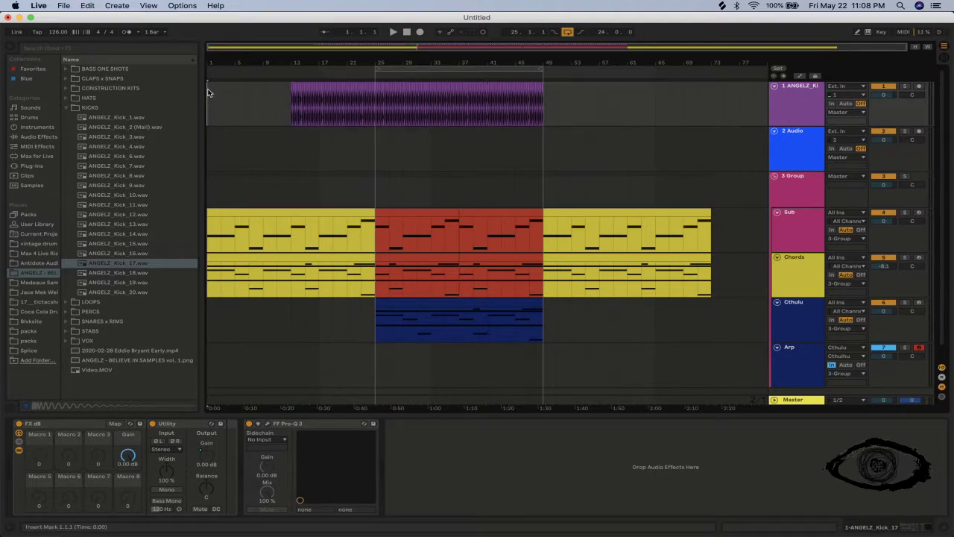
Play the arrangement from bar 13, lower the kick track's volume to -4.5 dB and stop playback.
click(284, 109)
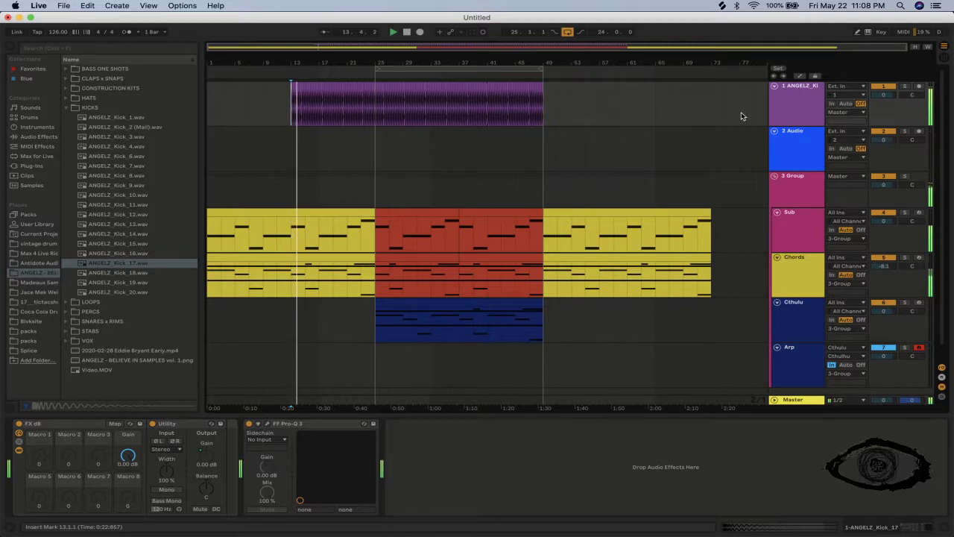
drag(870, 103, 870, 119)
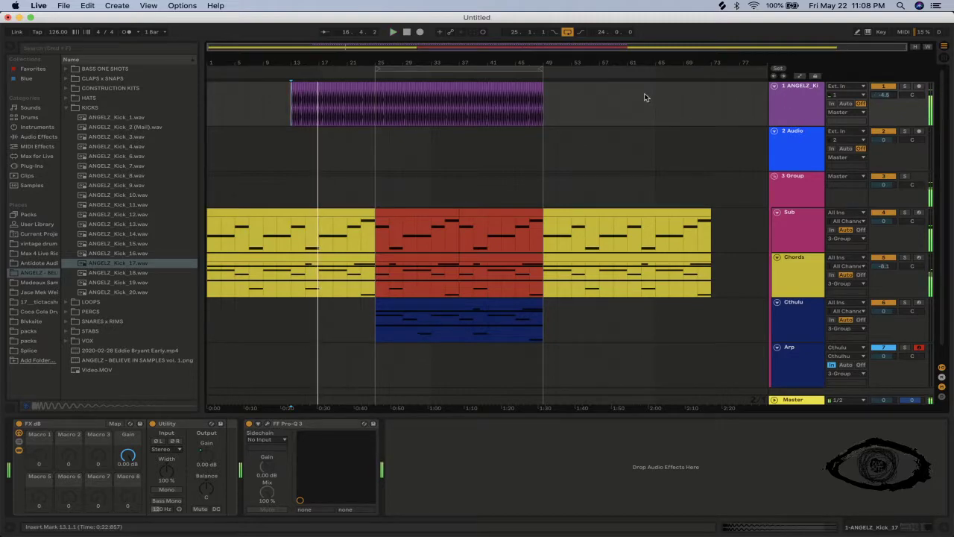
key(space)
Delete all ANGELZ_Kick_17 clips and place ANGELZ_Kick_18.wav at bar 25 on the same track.
drag(641, 97, 236, 105)
key(Delete)
click(94, 273)
click(291, 125)
click(379, 105)
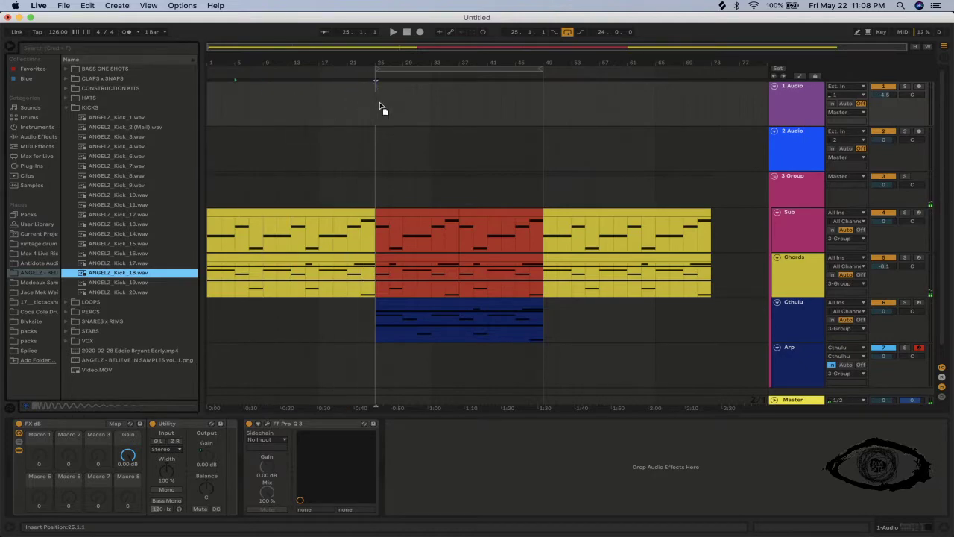
drag(384, 108, 377, 106)
Duplicate the one-beat ANGELZ_Kick_18 clip on every beat from bar 25 to bar 33.
drag(373, 56, 340, 132)
click(322, 88)
click(322, 88)
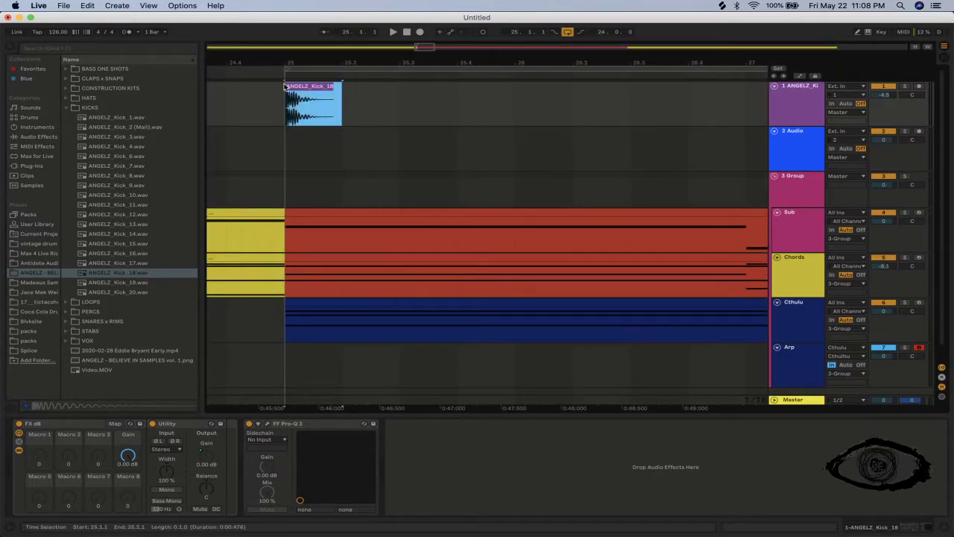
key(super+d)
key(super+d)
key(super+d)
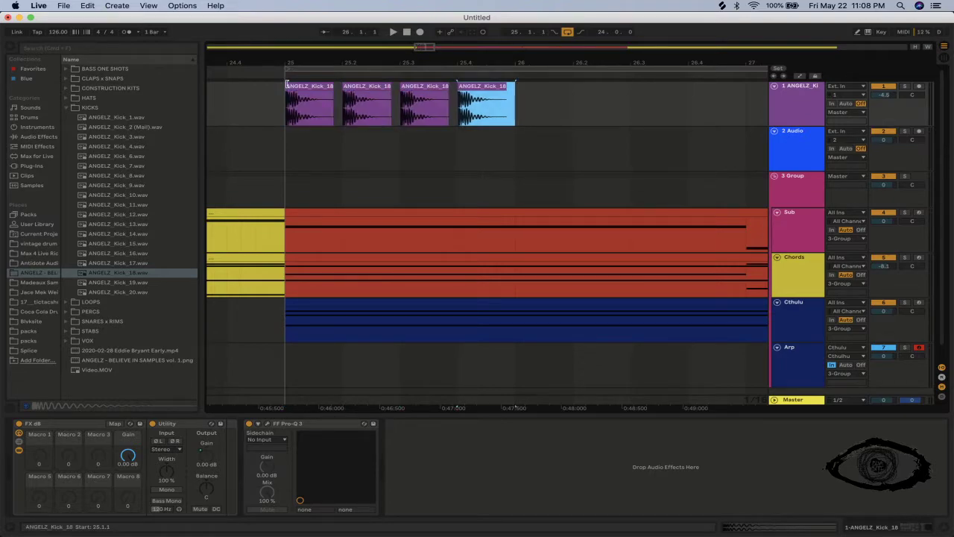
key(super+d)
key(super+d)
key(super+d)
key(super+d)
key(super+d)
key(super+d)
key(super+d)
key(super+d)
key(super+d)
key(super+d)
key(super+d)
key(super+d)
key(super+d)
key(super+d)
key(super+d)
key(super+d)
drag(291, 71, 295, 62)
key(super+d)
key(super+d)
key(super+d)
key(super+d)
key(super+d)
key(super+d)
key(super+d)
key(super+d)
key(super+d)
key(super+d)
key(super+d)
key(super+d)
key(super+d)
key(super+z)
key(super+z)
mouse_move(375, 66)
mouse_down()
mouse_move(378, 93)
mouse_move(382, 66)
mouse_move(461, 68)
mouse_up()
key(super+d)
click(385, 96)
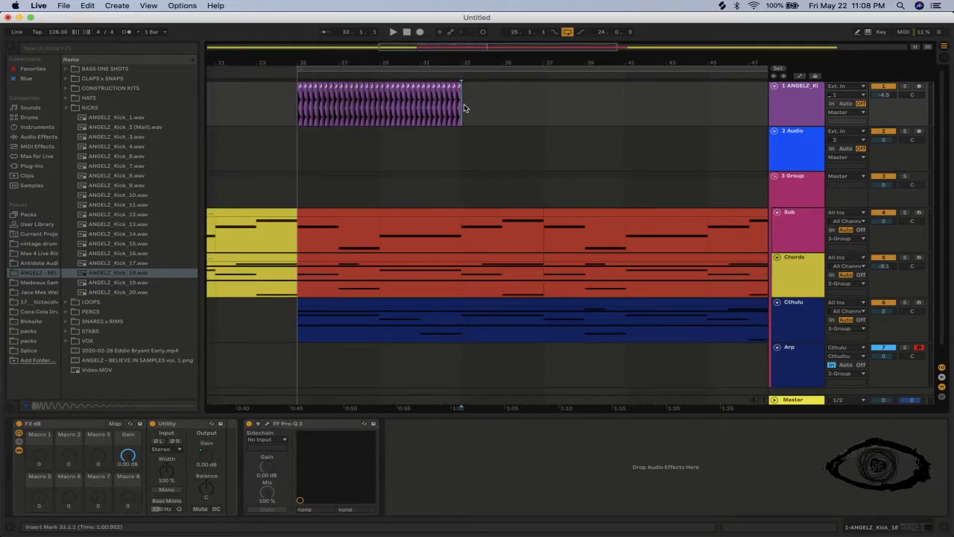
Consolidate the kicks from bar 25 to 33 into one clip and set the kick track's FX dB Gain to -8.30 dB.
drag(485, 108, 280, 114)
click(514, 111)
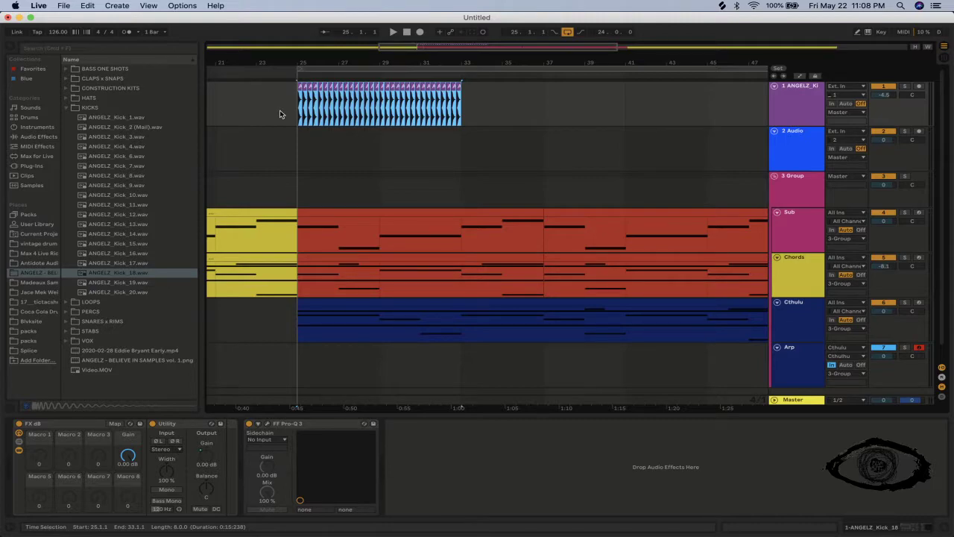
key(super+j)
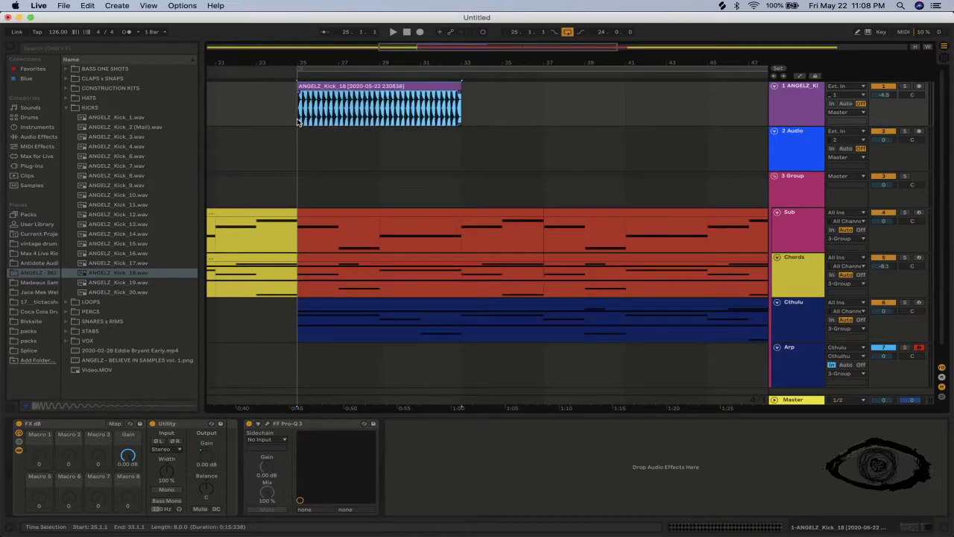
key(space)
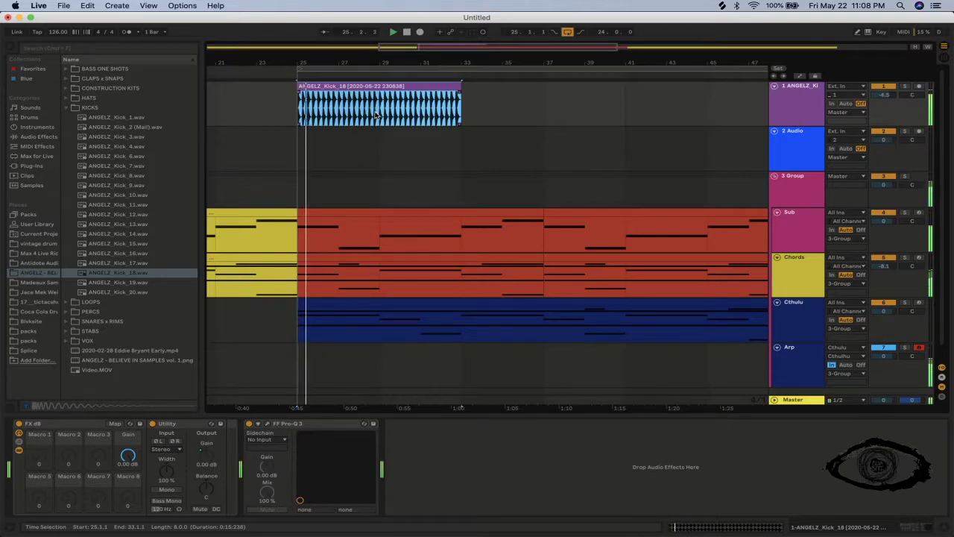
drag(202, 464, 202, 496)
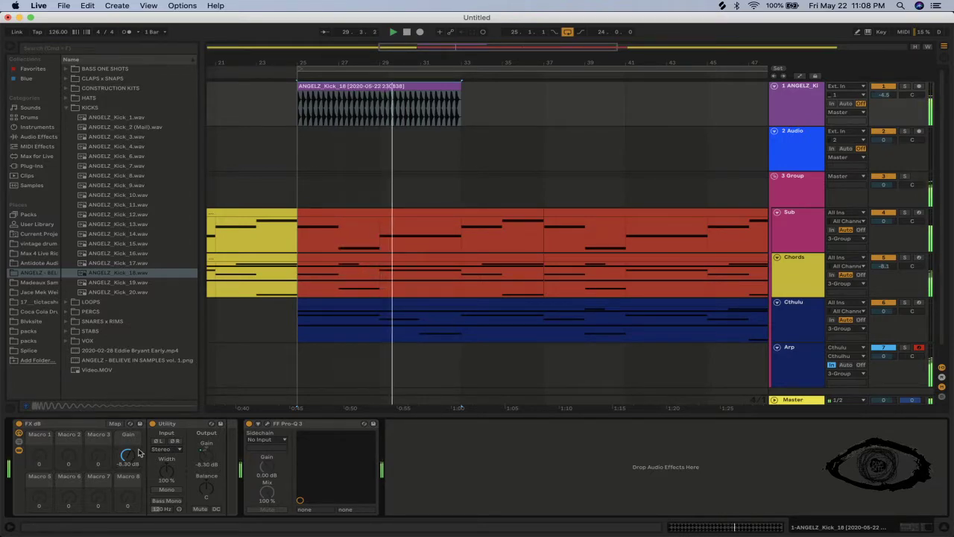
Duplicate the consolidated kick clip twice to fill the loop up to bar 49.
click(425, 84)
key(super+d)
key(super+d)
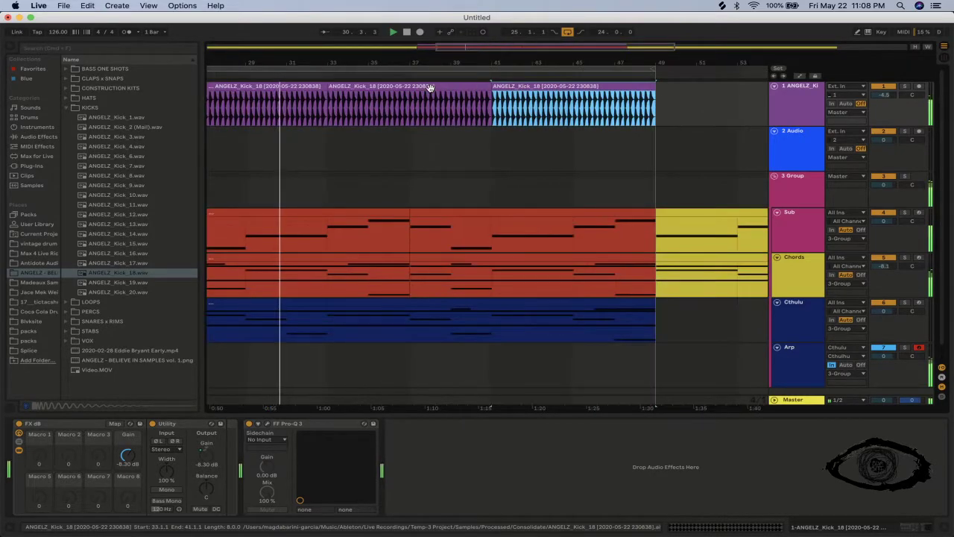
key(minus)
key(minus)
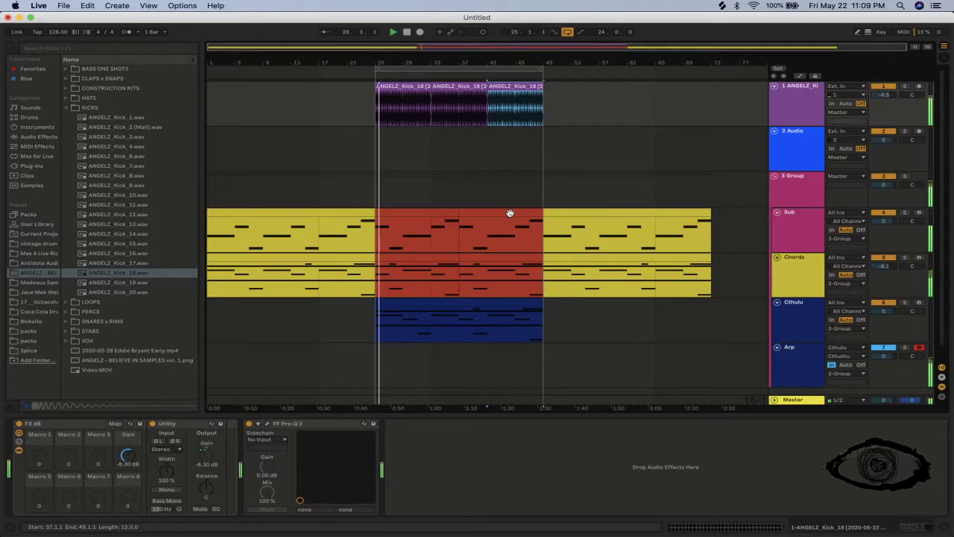
Add three new audio tracks below the second audio track.
click(811, 101)
click(798, 140)
key(super+t)
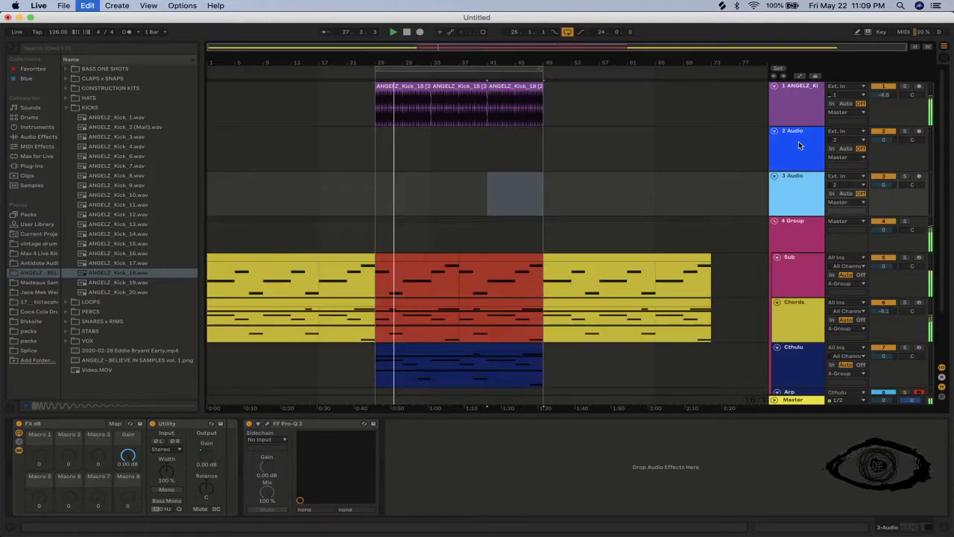
key(super+t)
key(super+t)
Audition the ANGELZ_Hat_1 and ANGELZ_Hat_2 samples from the ANGELZ pack's HATS folder.
click(66, 107)
click(68, 88)
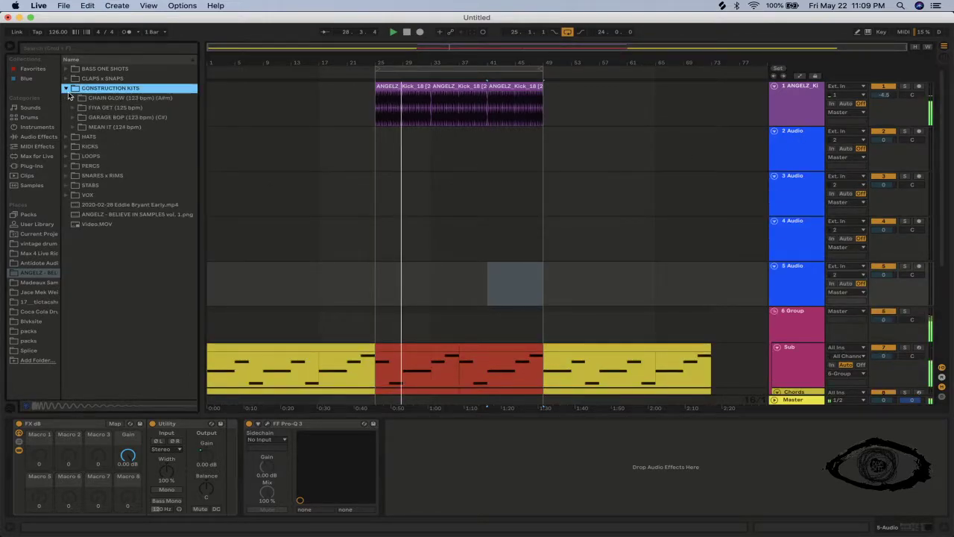
click(68, 88)
click(65, 98)
click(88, 108)
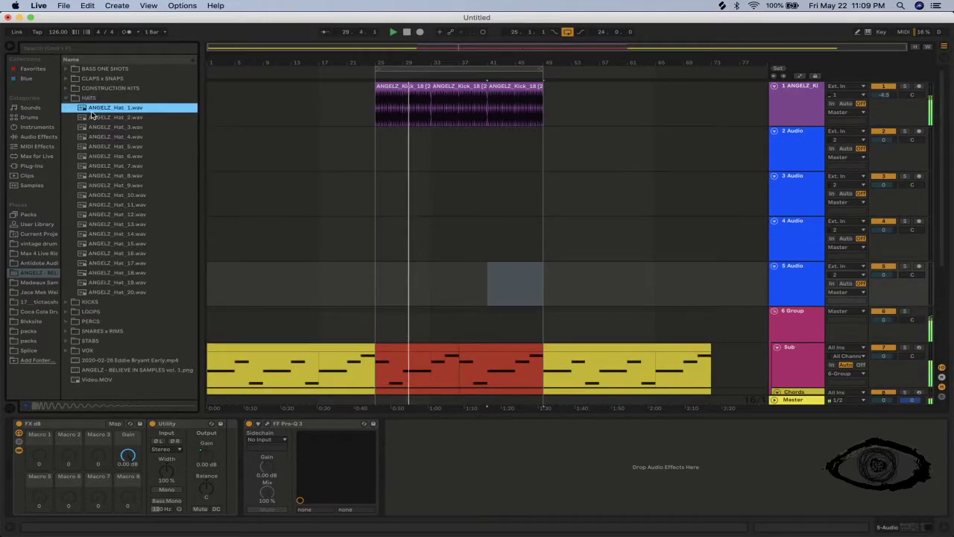
click(110, 118)
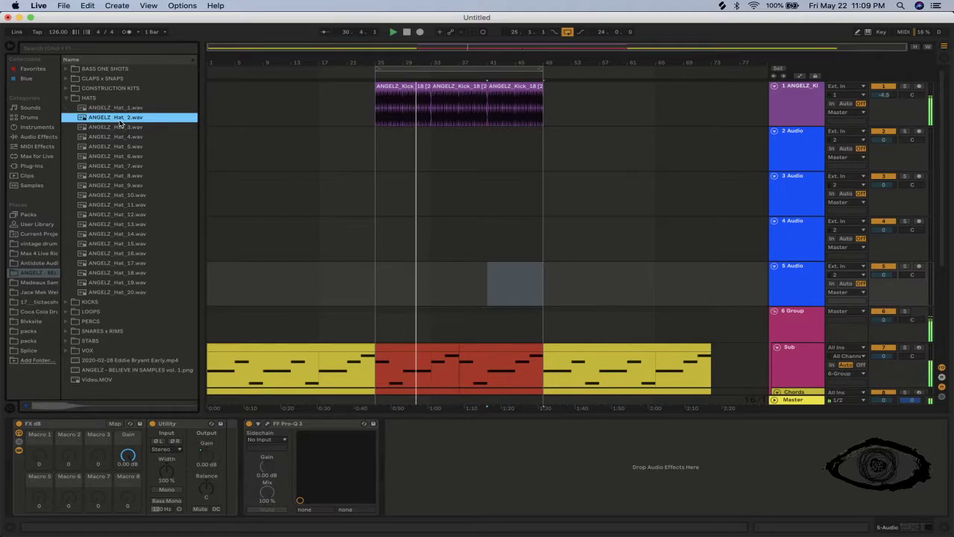
Place ANGELZ_Hat_2.wav on the second audio track at bar 25 and stop playback.
click(321, 138)
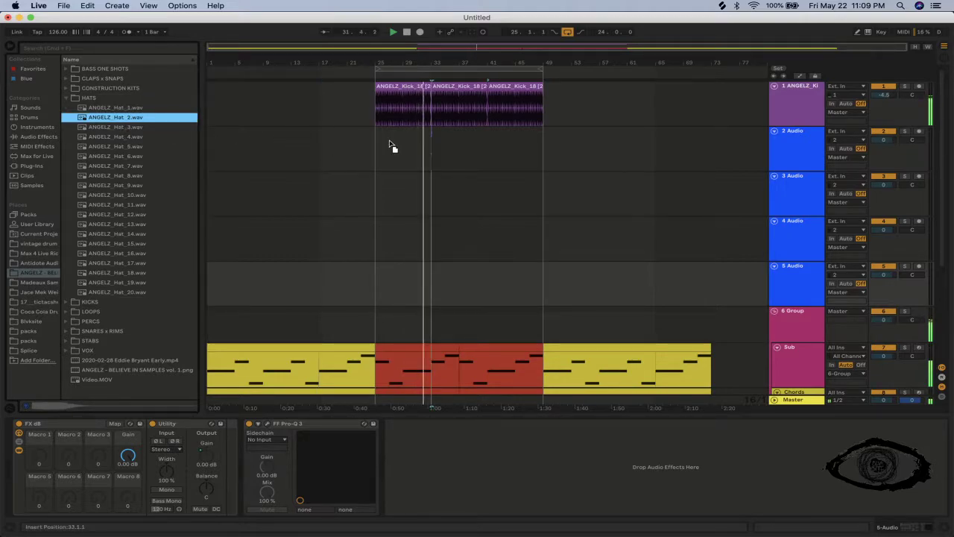
click(385, 149)
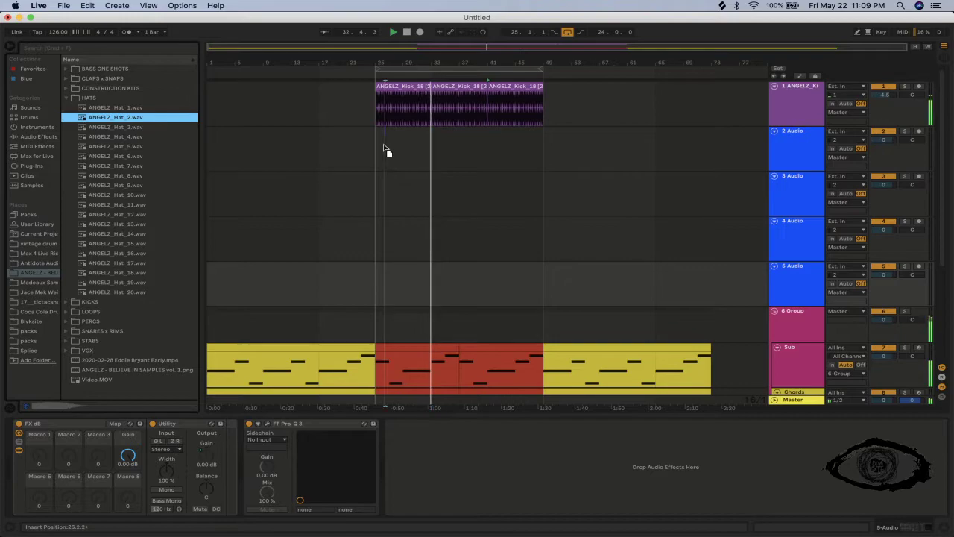
key(Return)
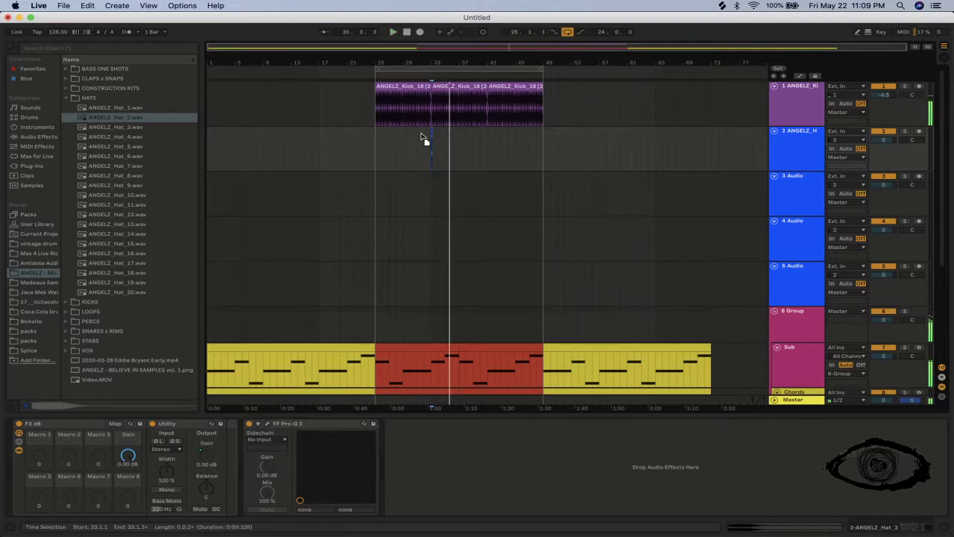
key(space)
click(377, 137)
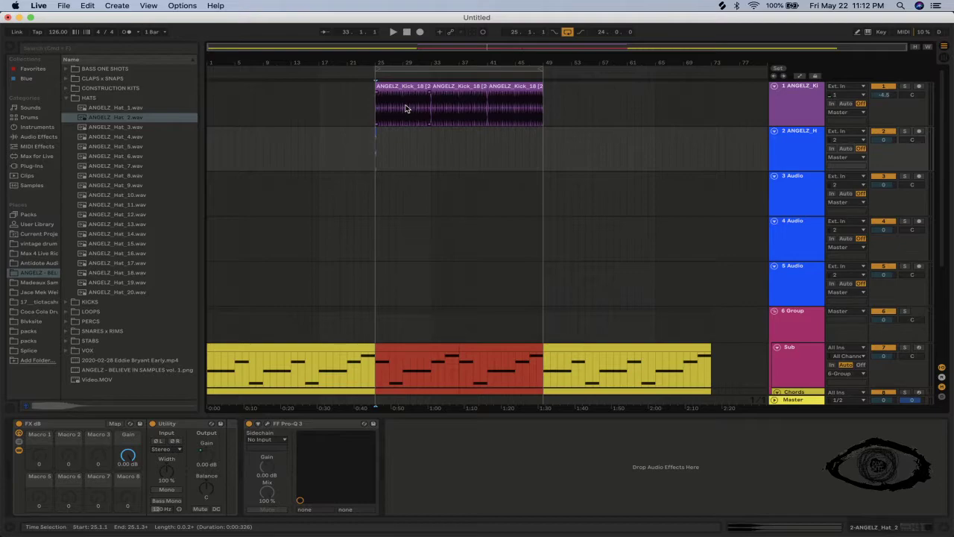
Move the ANGELZ_Hat_2 clip to 25.1.3 and trim its end to 25.1.4.
drag(383, 54, 408, 112)
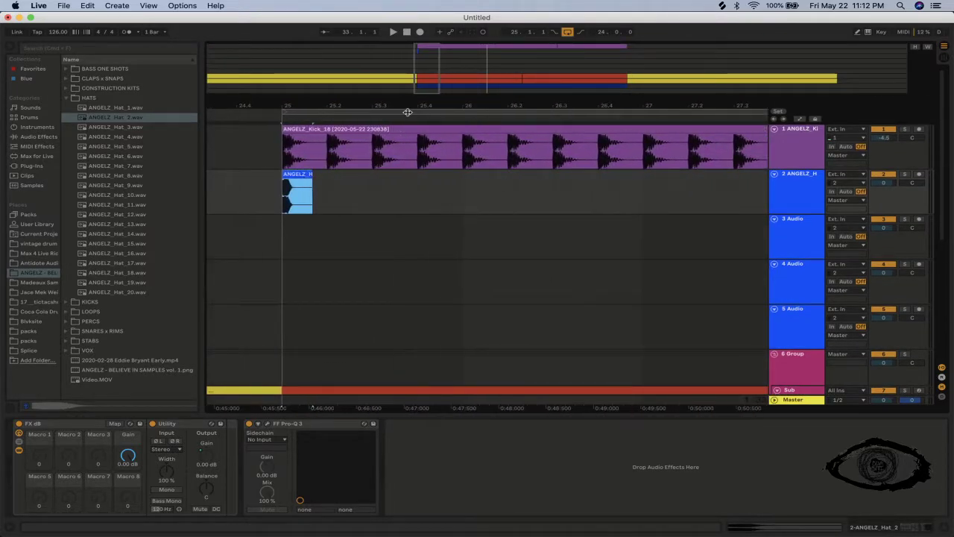
drag(304, 177, 325, 181)
key(plus)
key(plus)
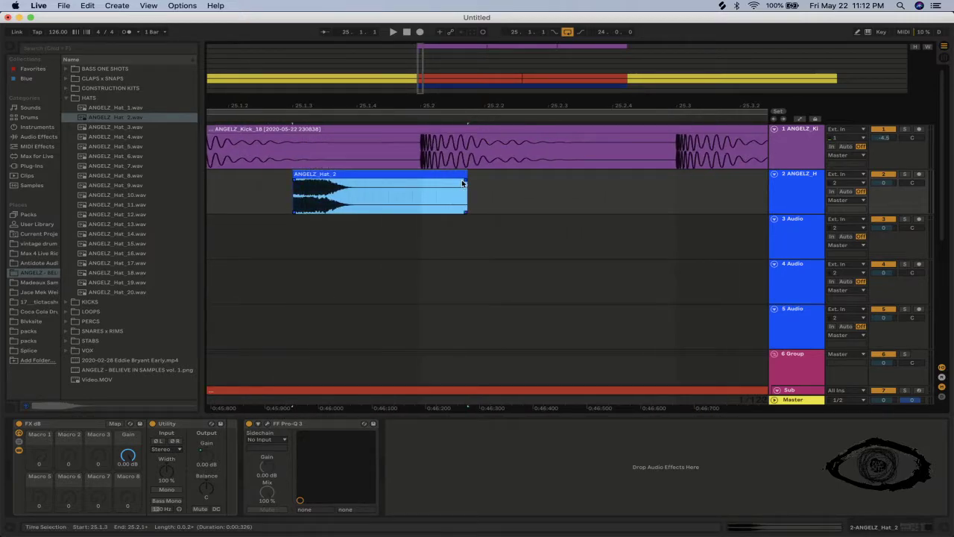
drag(463, 183, 358, 188)
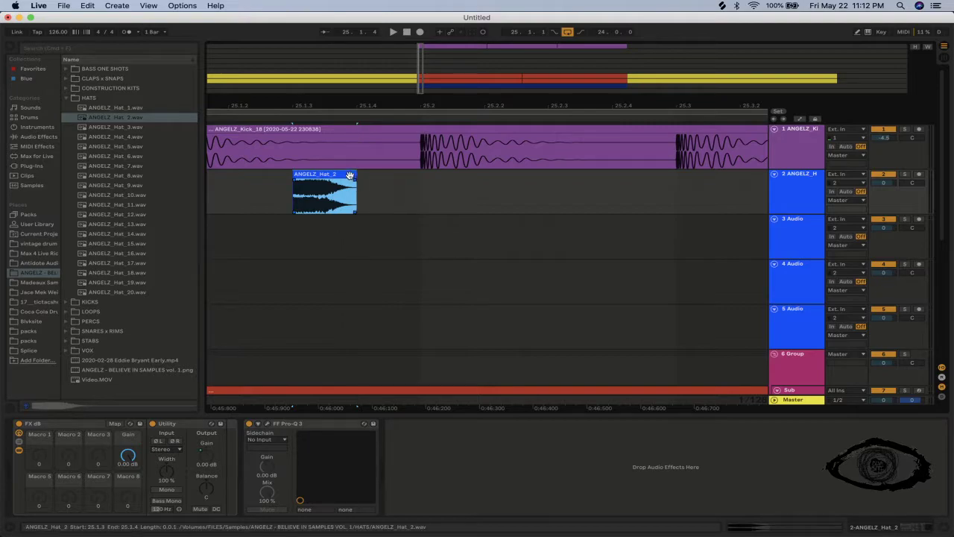
Play back the hat hit against the kick and consolidate the ANGELZ_Hat_2 clip between 25.1.3 and 25.1.4.
click(270, 202)
key(space)
scroll(313, 190, down, 5)
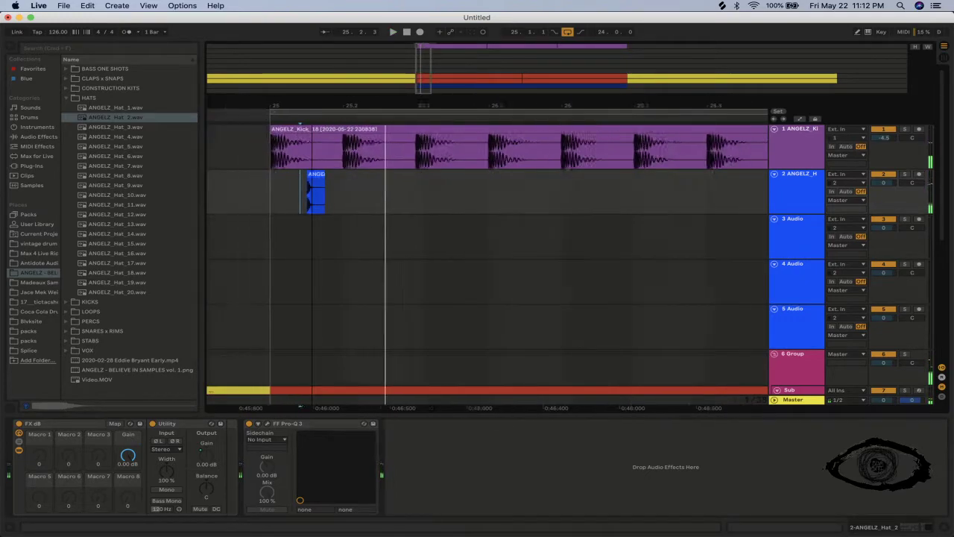
click(331, 179)
key(space)
drag(331, 179, 283, 184)
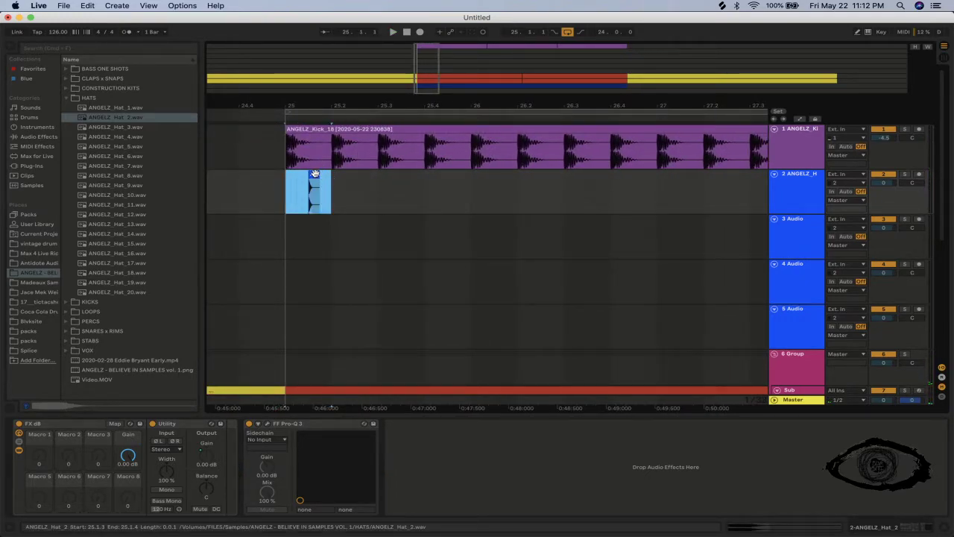
key(super+j)
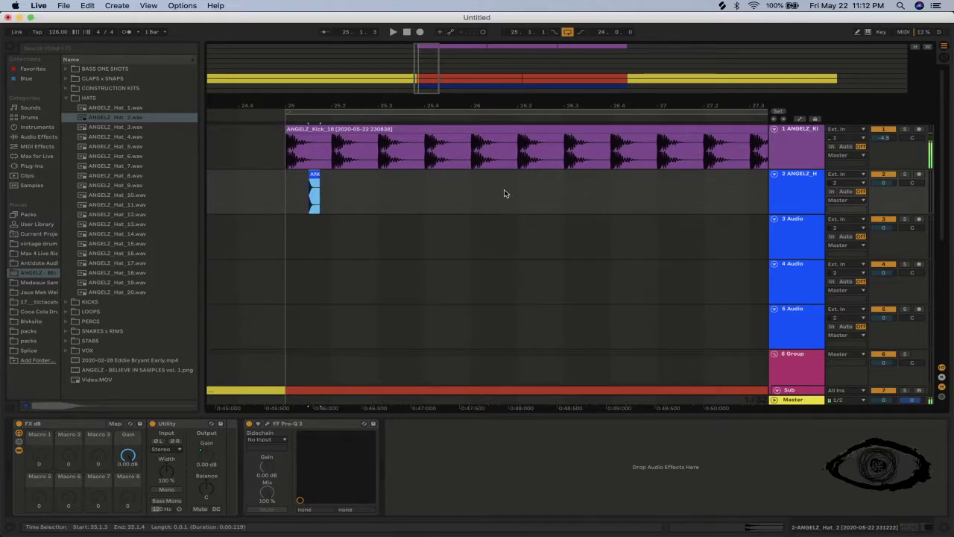
Insert a MIDI track below the kick track and create an empty one-bar MIDI clip on it from 25.1.1 to 26.1.1.
click(802, 157)
key(super+shift+t)
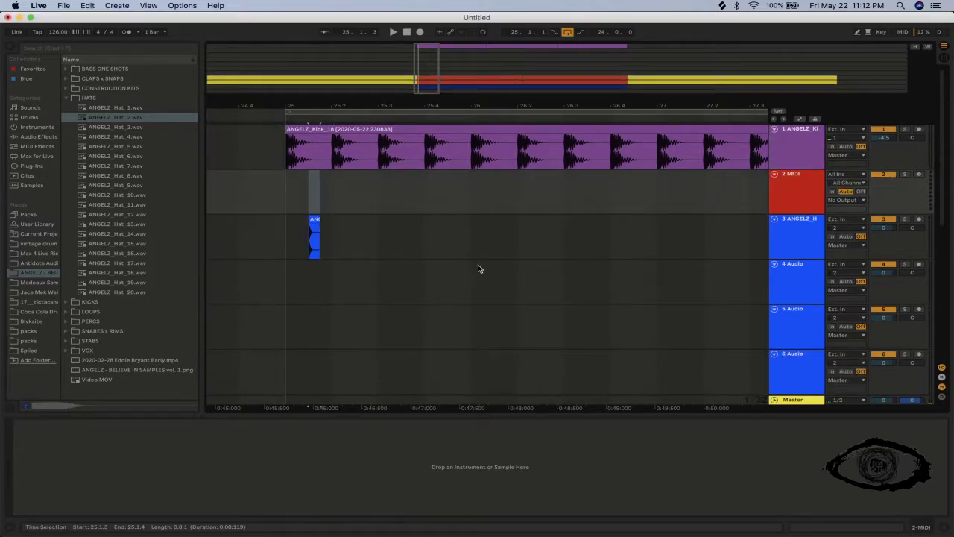
drag(286, 193, 473, 201)
key(super+j)
click(567, 296)
right_click(443, 187)
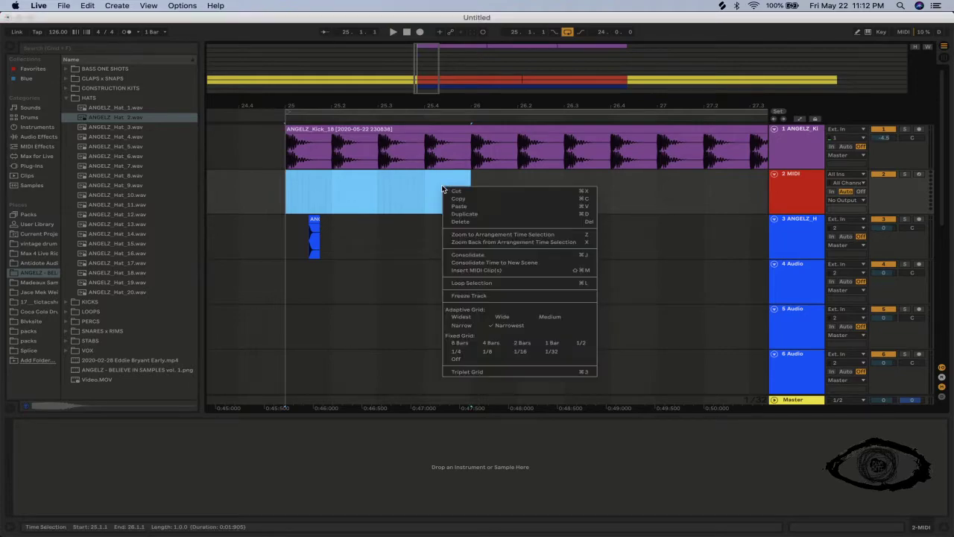
click(492, 273)
Load the consolidated hat clip as the new MIDI track's Simpler instrument and open the one-bar MIDI clip for note editing.
click(788, 187)
drag(315, 235, 296, 463)
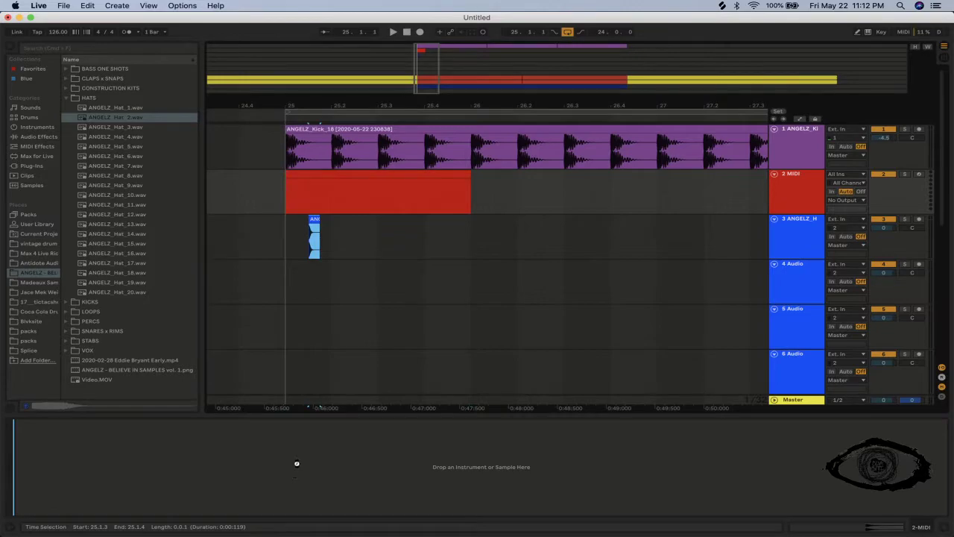
click(316, 175)
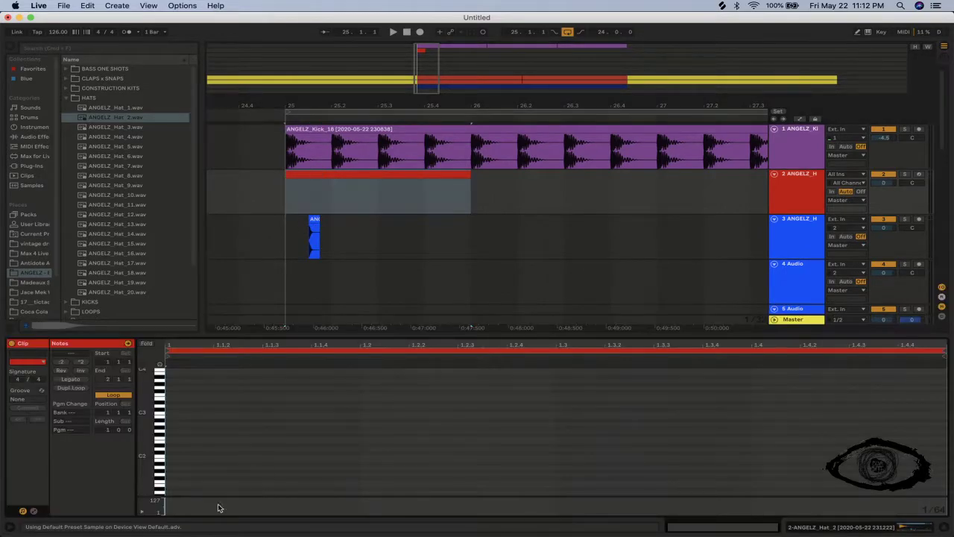
Draw a short C3 note midway through the first sixteenth and duplicate it for every sixteenth of the bar.
click(191, 416)
double_click(192, 416)
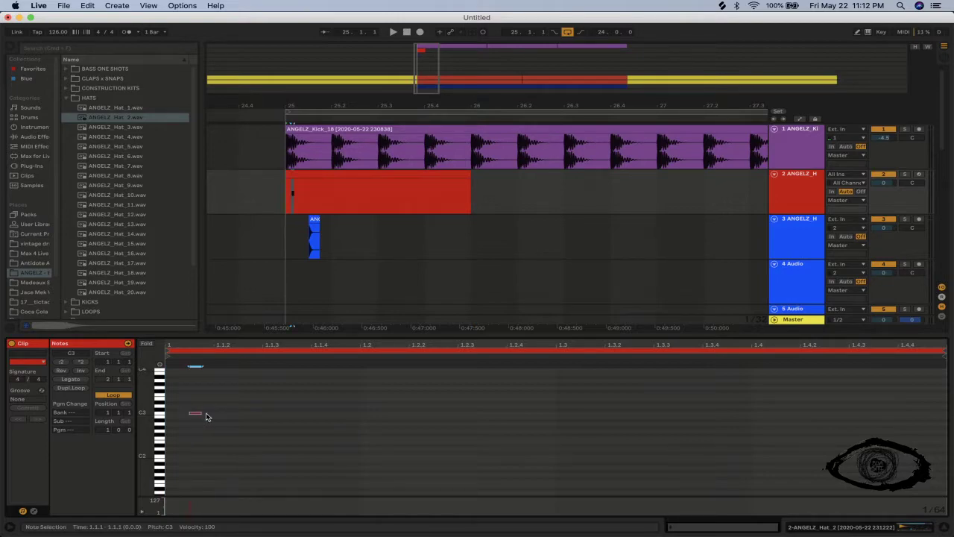
drag(215, 419, 135, 417)
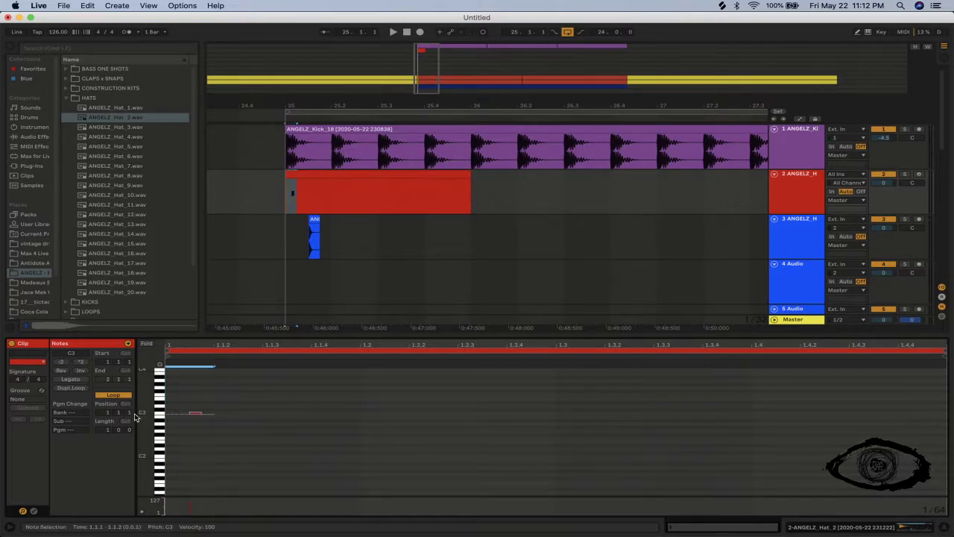
mouse_move(201, 345)
mouse_down()
mouse_move(205, 395)
mouse_move(205, 350)
mouse_up()
key(super+d)
key(super+d)
key(super+d)
key(super+d)
key(super+d)
key(super+d)
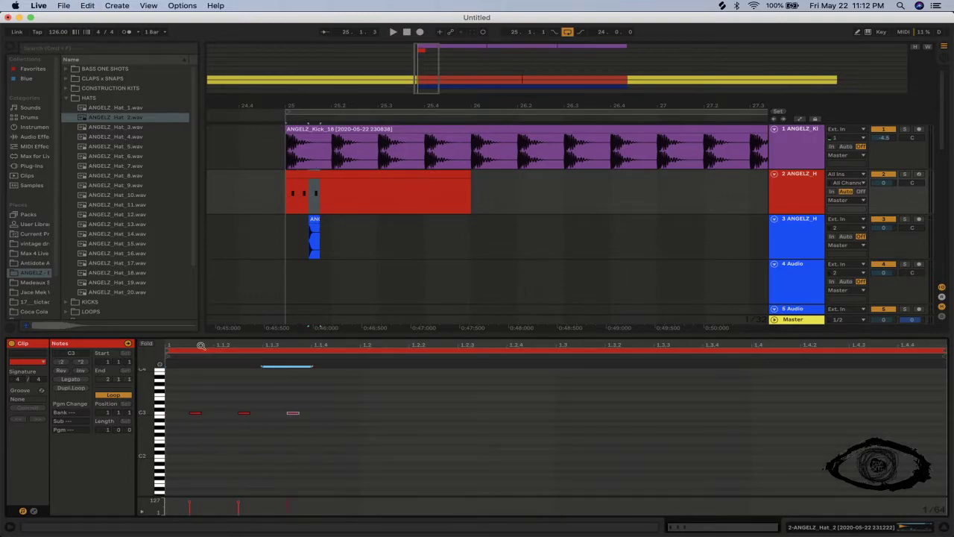
key(super+d)
key(super+d)
key(super+d)
key(super+d)
key(super+d)
key(super+d)
key(super+d)
key(super+d)
key(super+d)
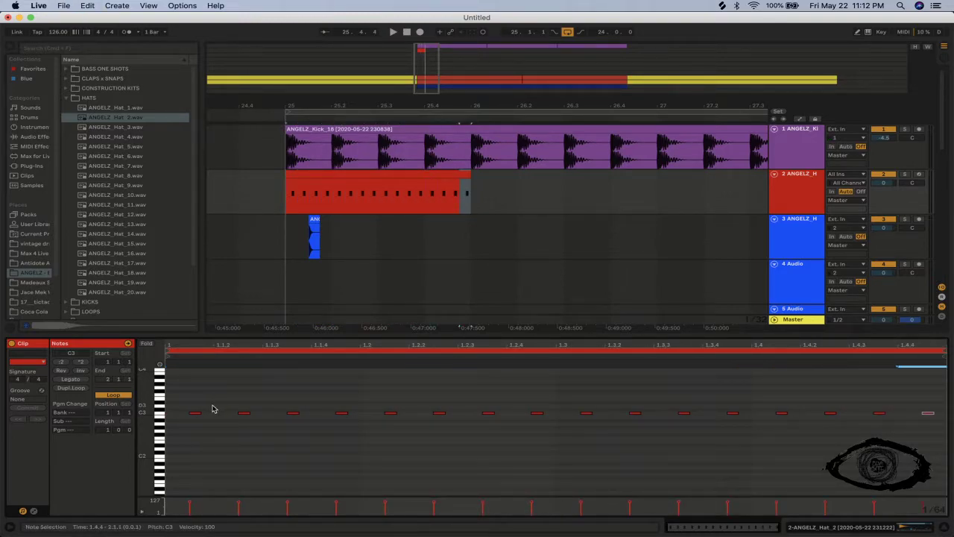
Try extra notes at D2 before 1.2.3 and at B3 around 1.4.4, and play the pattern back.
double_click(478, 448)
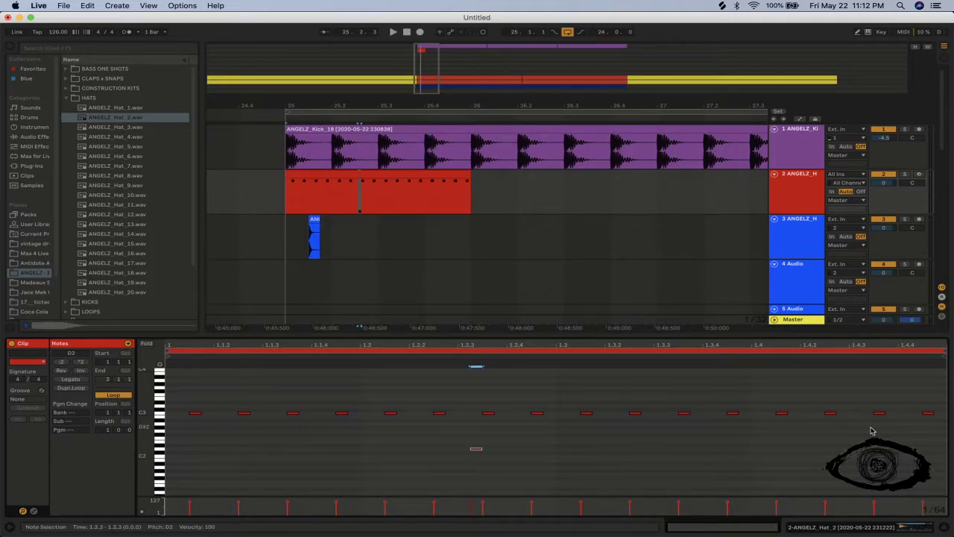
double_click(918, 372)
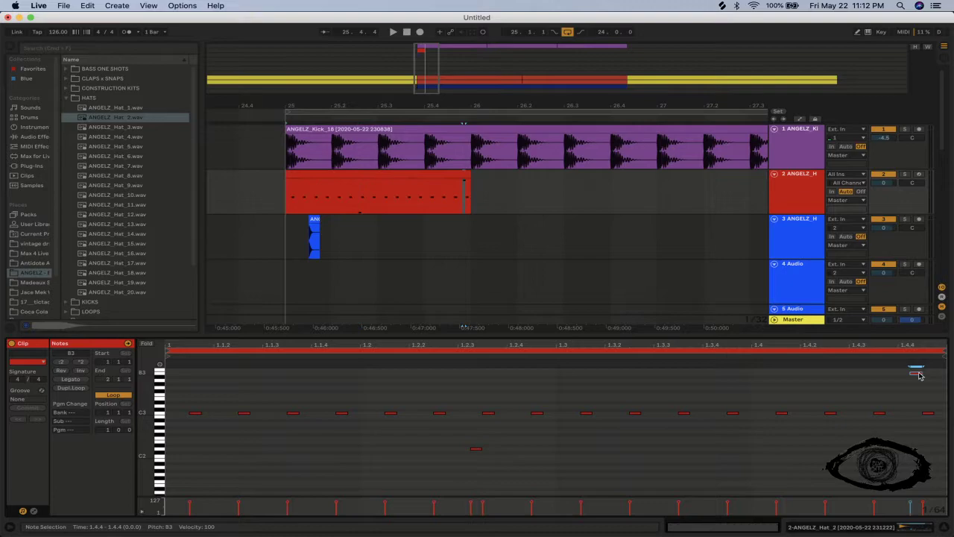
key(space)
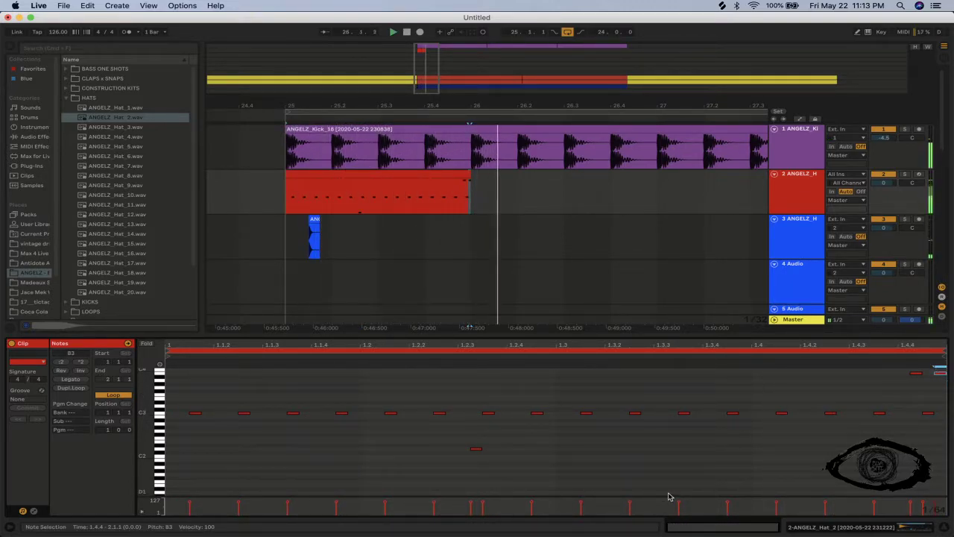
Undo the trial note edits and clear all notes from the hat clip.
drag(405, 455, 580, 448)
key(super+z)
key(super+z)
key(super+z)
key(super+a)
key(Delete)
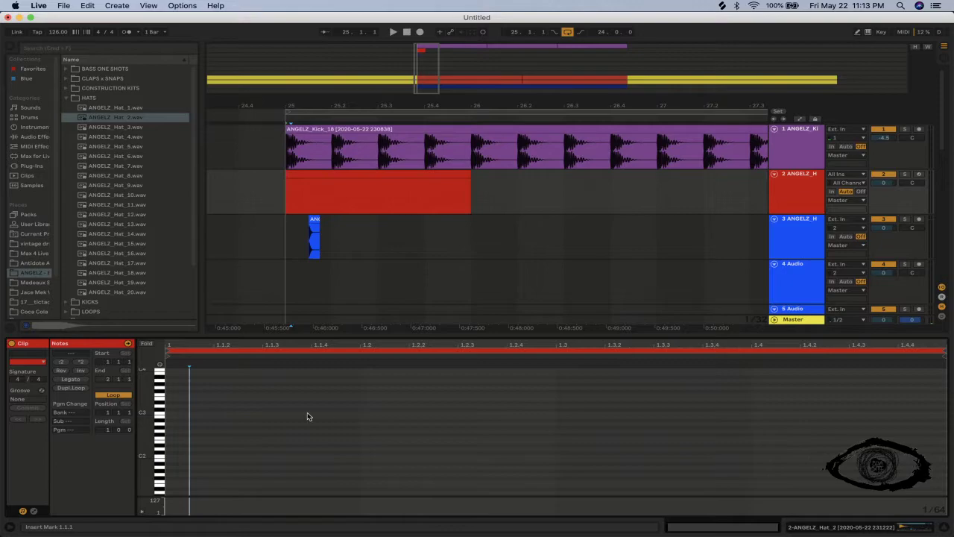
Draw a sixteenth-long C3 note at 1.1.3 and duplicate it onto the offbeat of all four beats.
double_click(257, 424)
mouse_move(258, 424)
mouse_down()
mouse_move(290, 432)
mouse_move(301, 419)
mouse_up()
drag(360, 421, 142, 424)
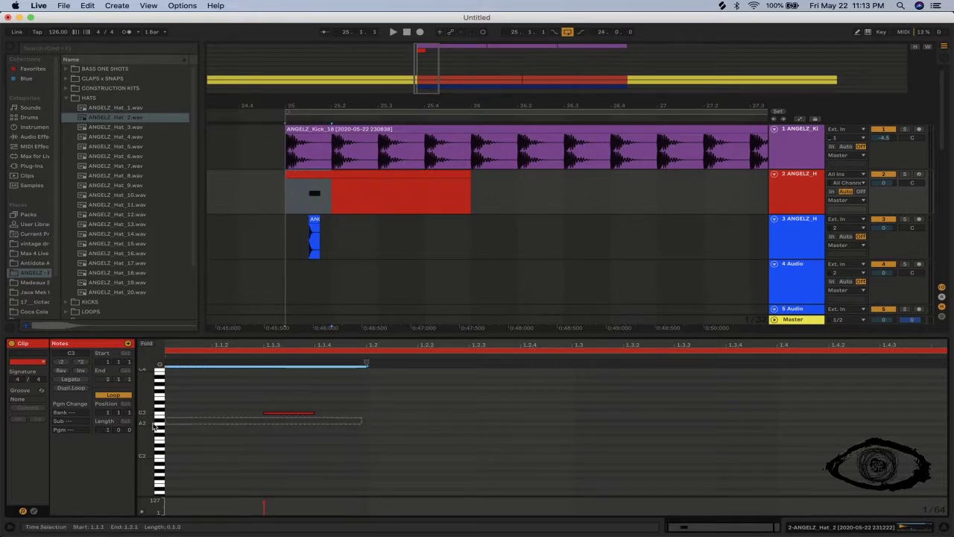
key(super+d)
key(super+d)
key(super+d)
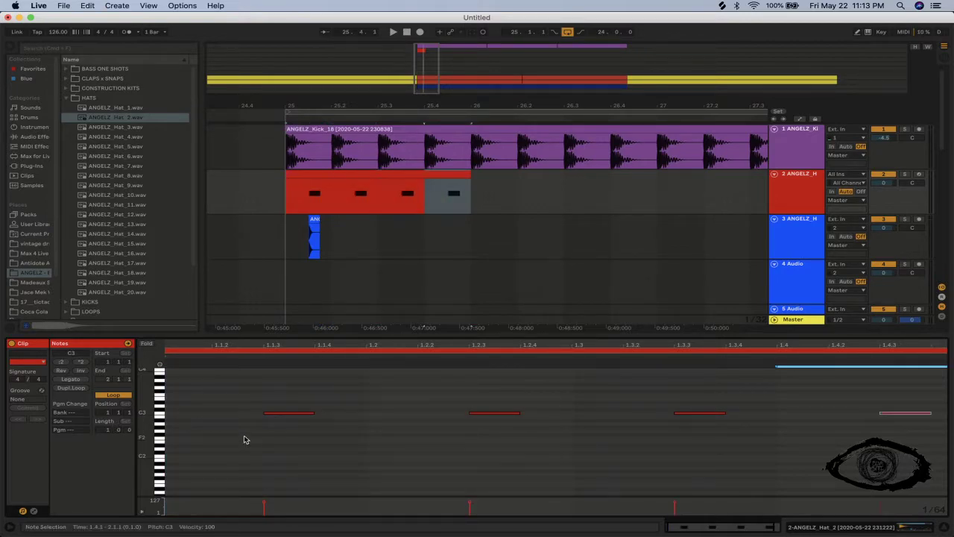
Play the offbeat hat pattern and delete the leftover audio track holding the ANGELZ_Hat_2 clip.
key(space)
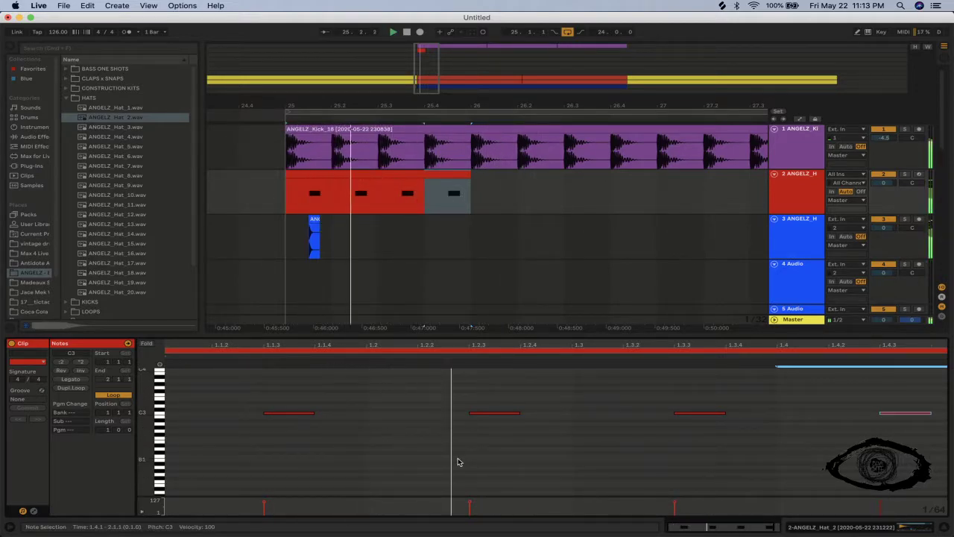
click(794, 248)
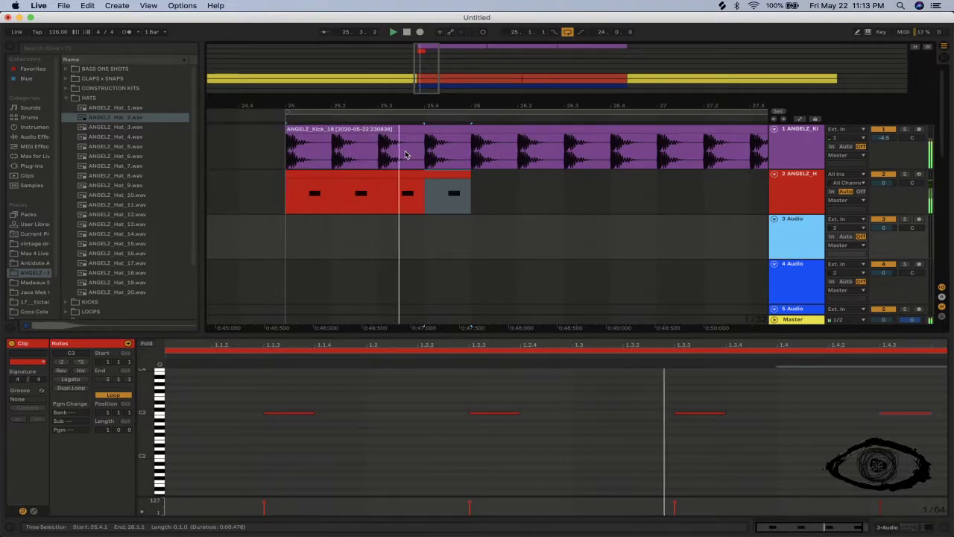
Duplicate the one-bar hat clip repeatedly until it fills the section up to bar 49, where the kick ends.
click(398, 172)
key(super+d)
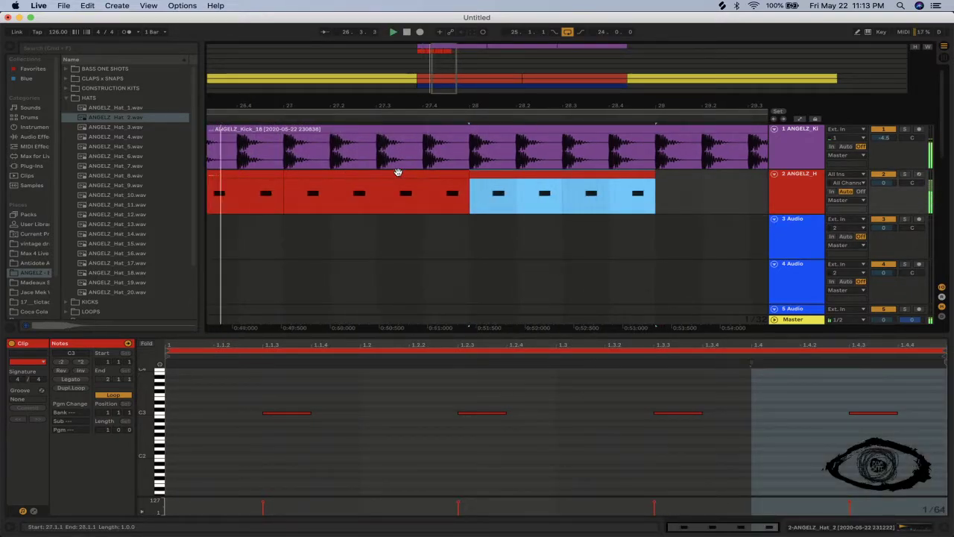
key(super+d)
key(super+d)
key(super+d)
key(super+d)
key(super+d)
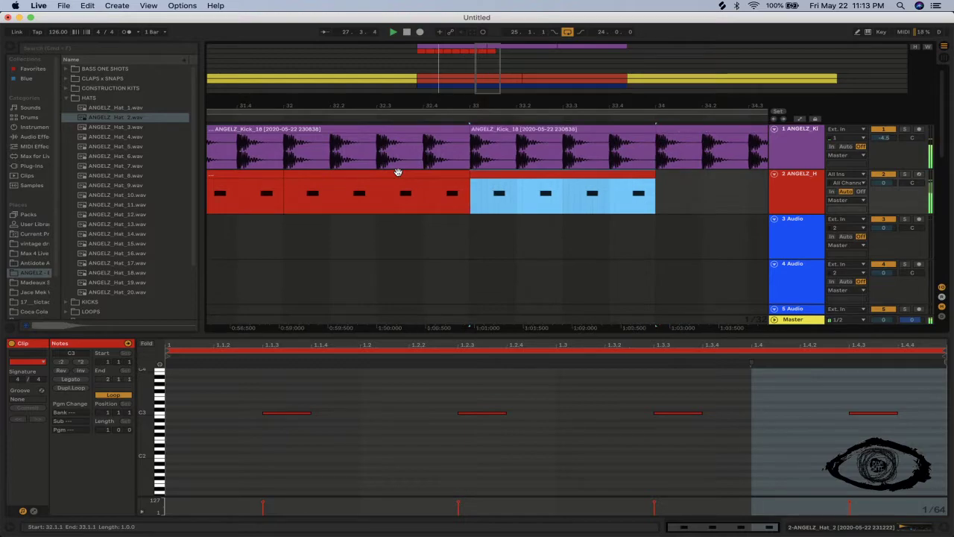
key(super+d)
key(super+d)
key(super+d)
key(super+d)
key(super+d)
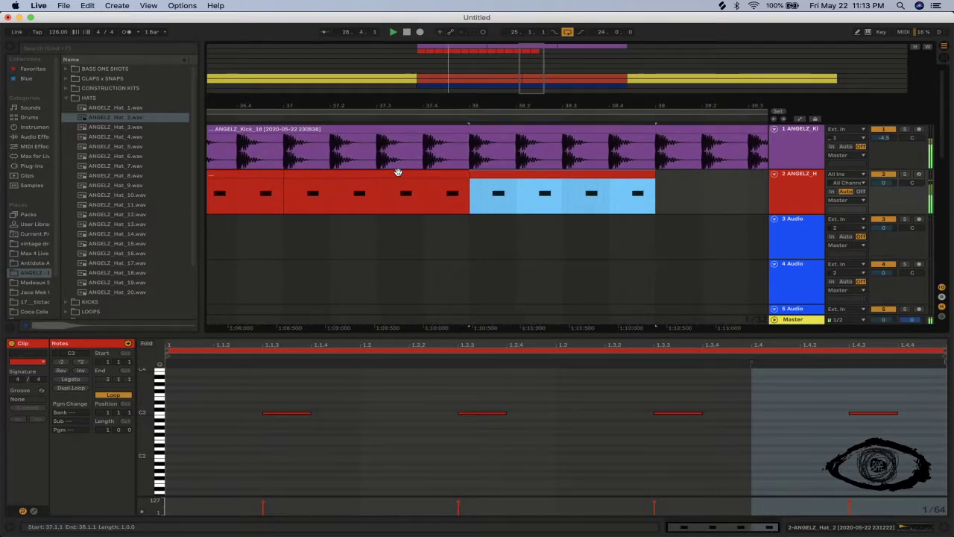
key(super+d)
key(super+d)
key(super+d)
key(super+d)
key(super+d)
key(super+d)
key(super+d)
key(super+d)
key(super+d)
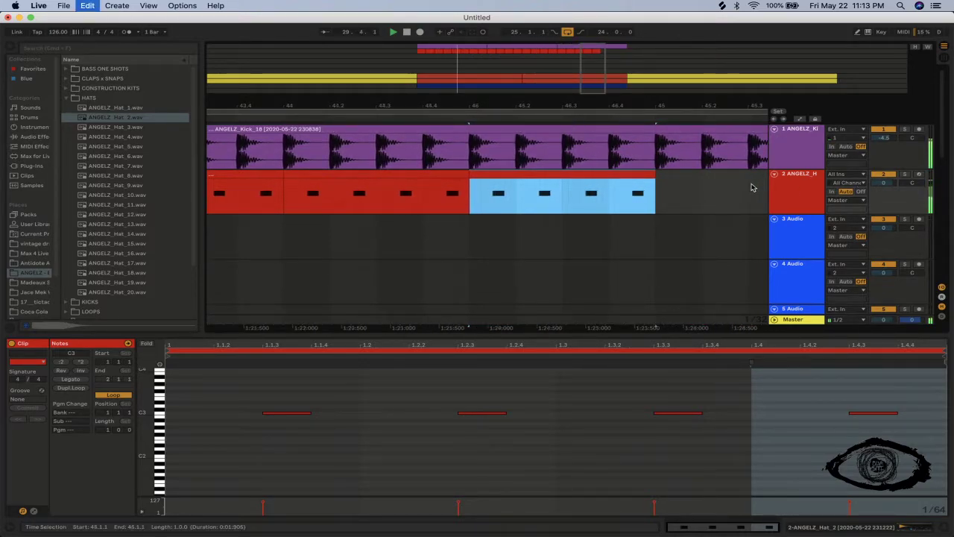
Show the hat track's Simpler device and convert it to Sampler.
click(801, 181)
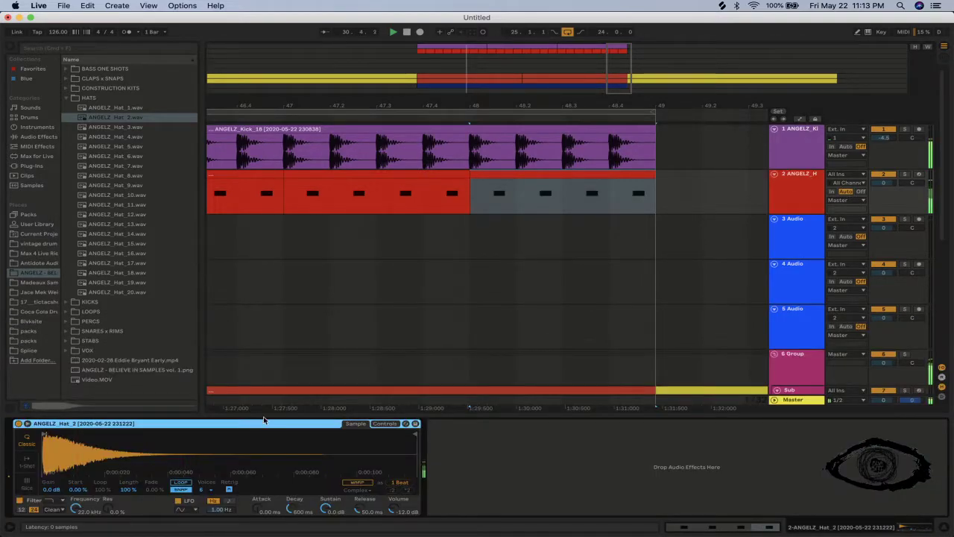
right_click(239, 423)
click(273, 419)
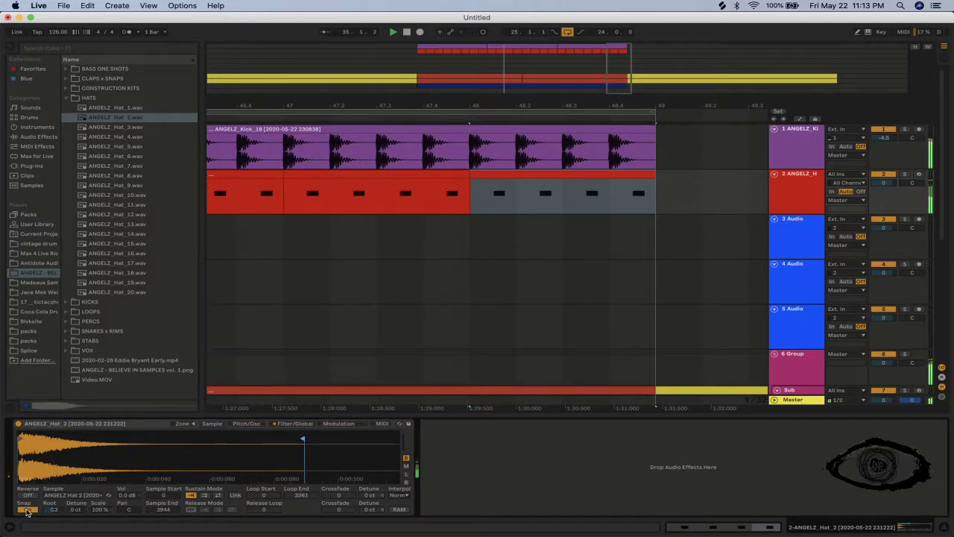
Set the hat Sampler's volume envelope to 183 ms decay and -inf dB sustain, and its volume to -15.2 dB.
click(296, 423)
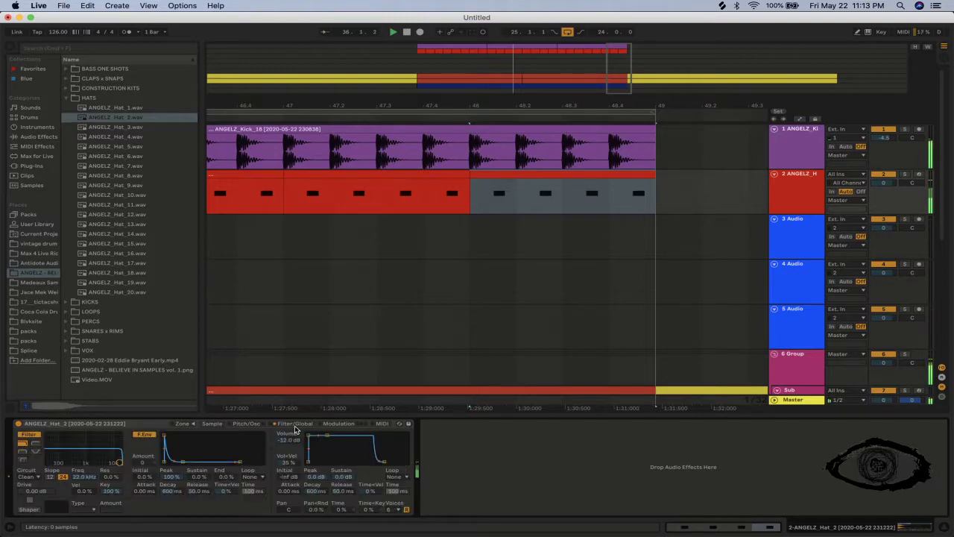
drag(326, 435, 323, 462)
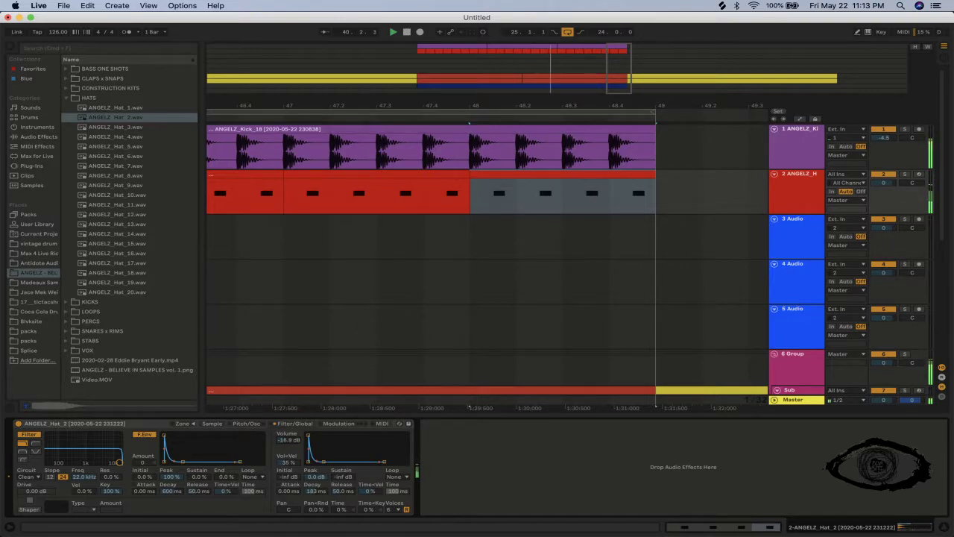
drag(287, 439, 287, 437)
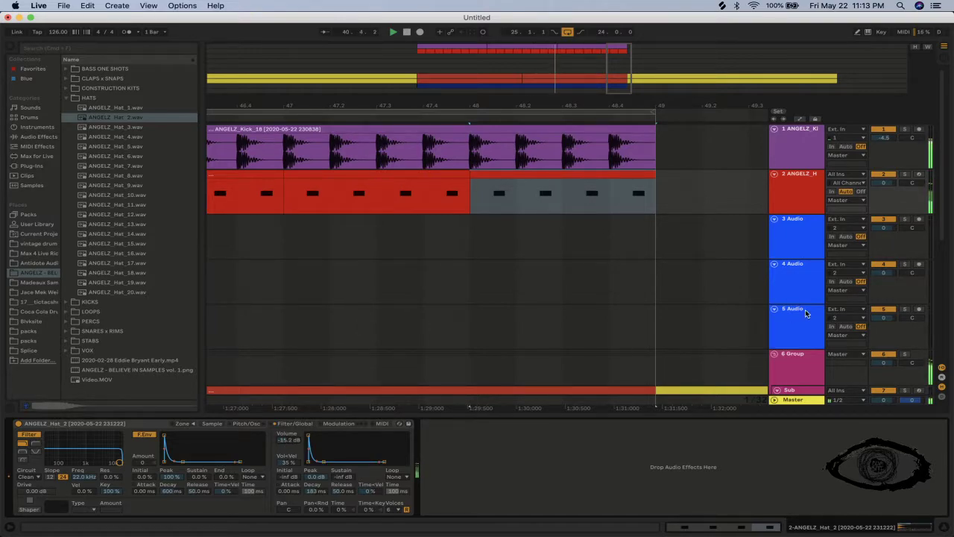
Duplicate the hat MIDI track with its clips and stop playback.
click(794, 196)
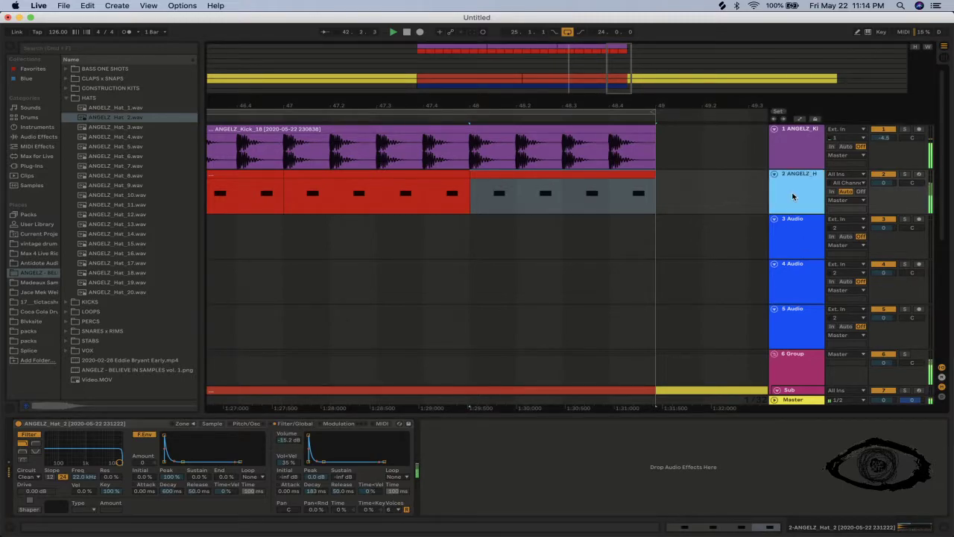
key(super+d)
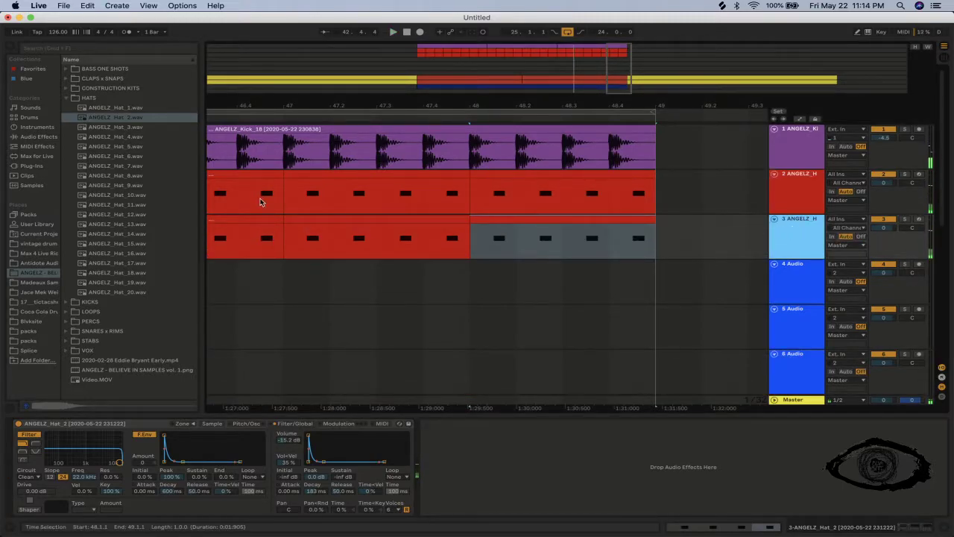
drag(294, 105, 311, 163)
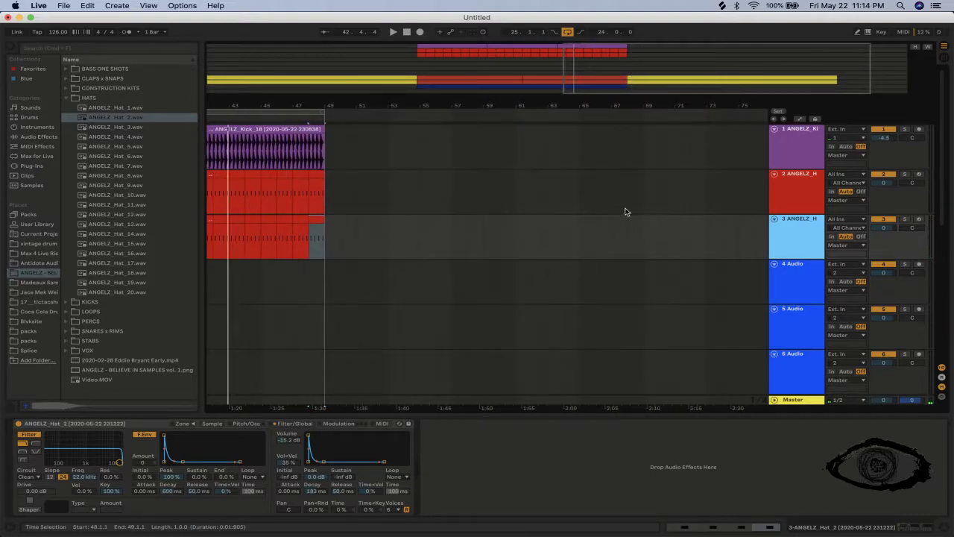
Audition the hat samples from ANGELZ_Hat_1 through ANGELZ_Hat_8 in the HATS folder.
click(111, 108)
key(Down)
key(Down)
key(Down)
key(Down)
key(Down)
key(Down)
key(Down)
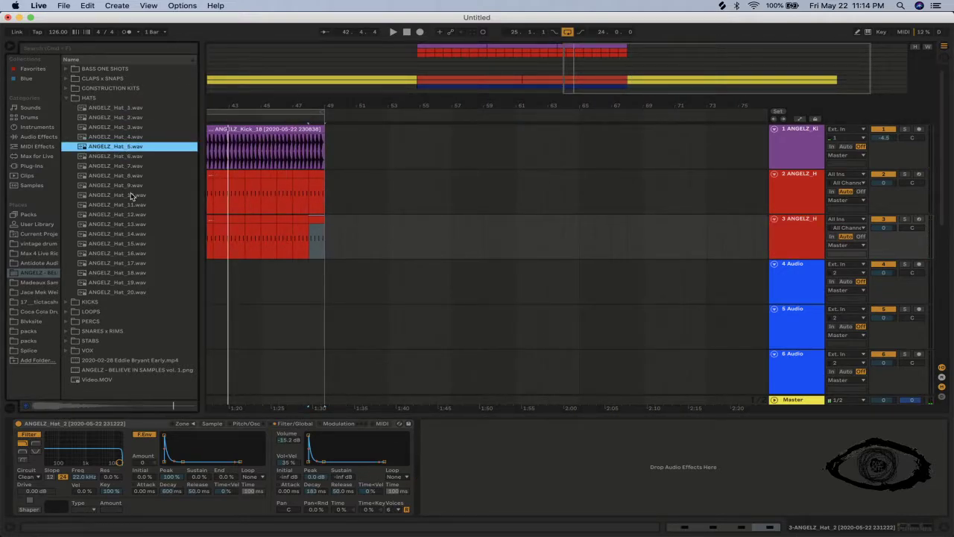
Load ANGELZ_Hat_8.wav as the duplicated hat track's instrument and convert its Simpler to Sampler.
click(760, 223)
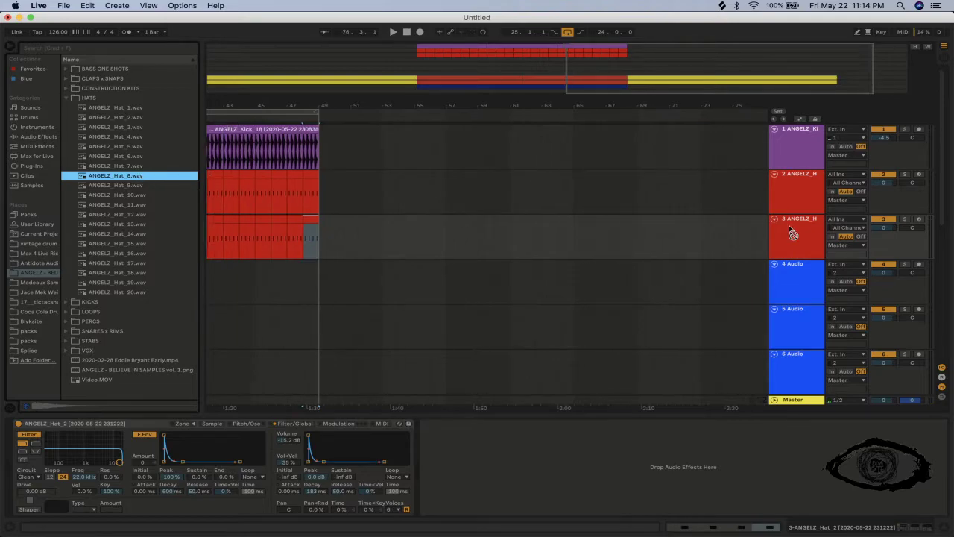
double_click(116, 175)
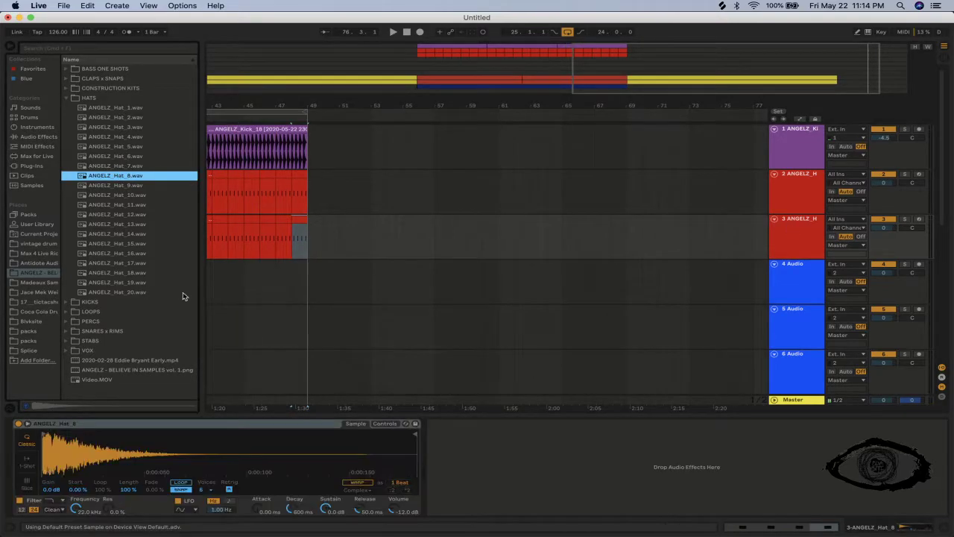
right_click(239, 422)
click(298, 420)
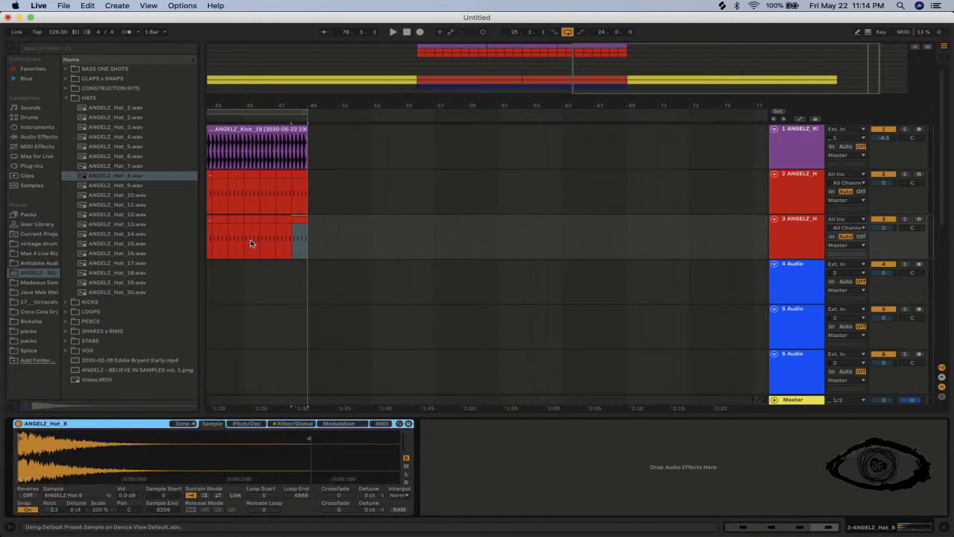
Consolidate the duplicated hat track's clips from bar 25 to 49 into one clip and open its notes.
click(300, 223)
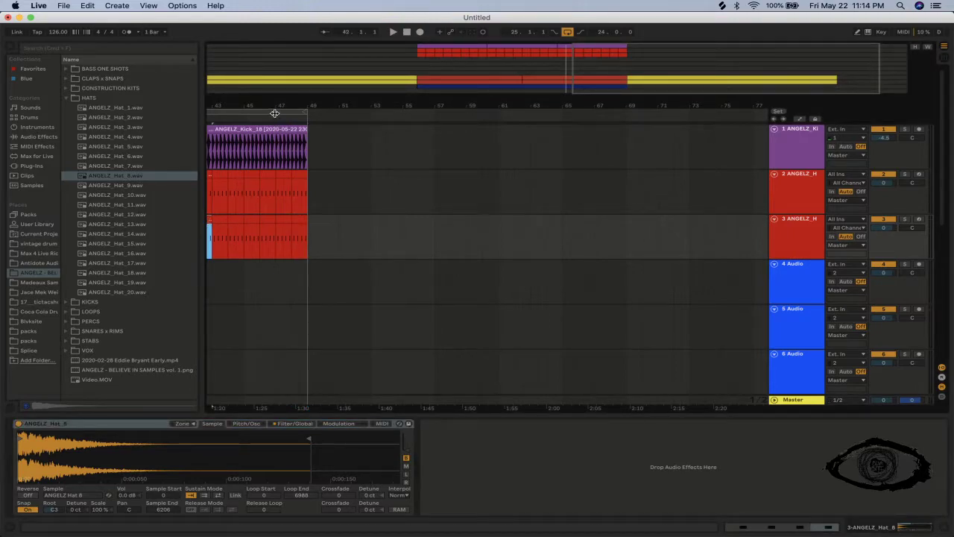
drag(271, 110, 271, 95)
click(231, 220)
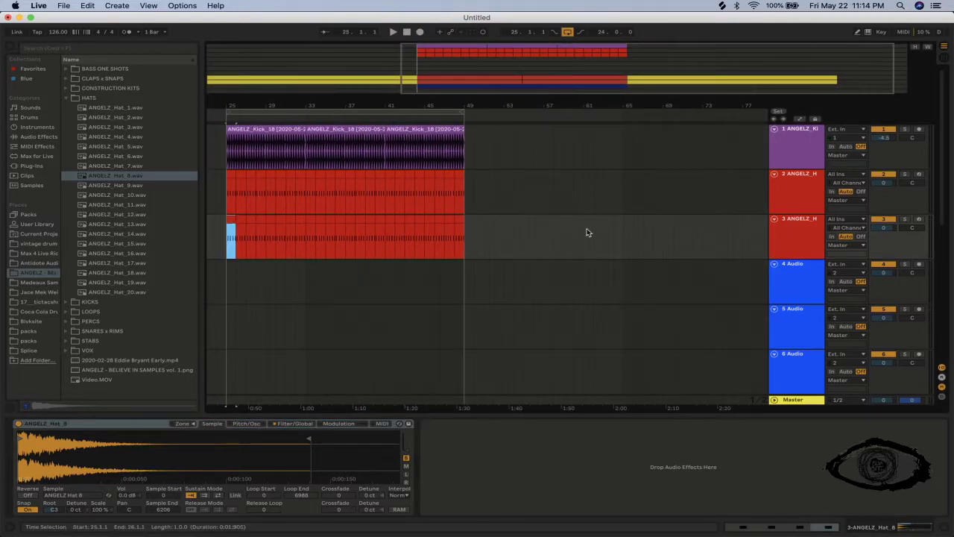
shift+click(458, 221)
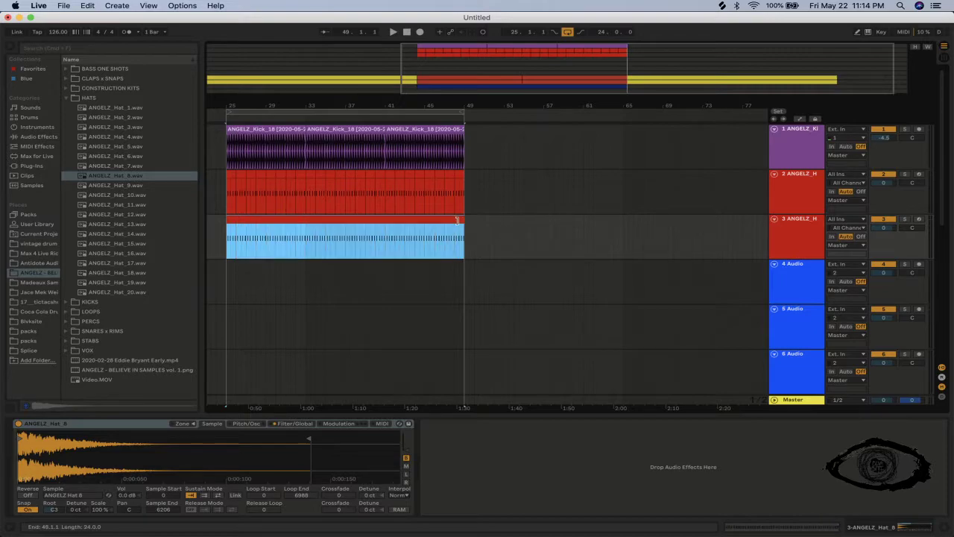
double_click(457, 221)
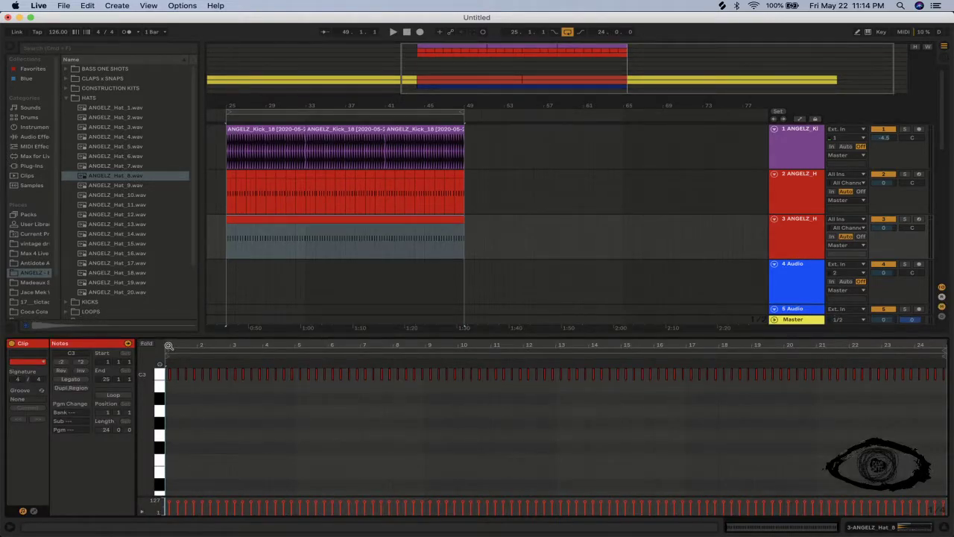
Copy all the offbeat C3 hat notes onto the beats to make a continuous eighth-note pattern.
drag(173, 345, 179, 348)
click(315, 378)
key(super+a)
mouse_move(315, 378)
mouse_down()
mouse_move(200, 379)
mouse_move(330, 383)
mouse_move(313, 379)
mouse_up()
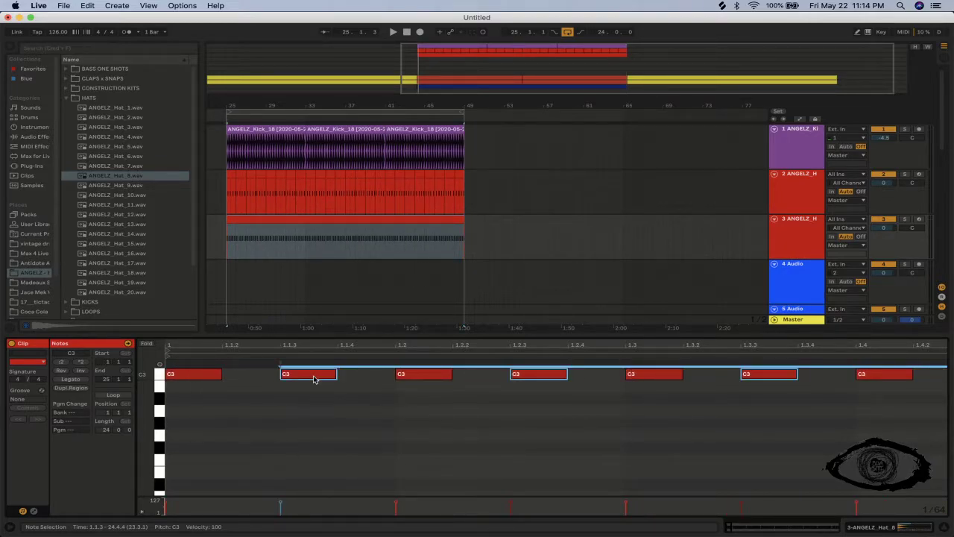
Solo the duplicated hat track, play it back and try compressing the selected notes to half their time.
click(906, 218)
key(space)
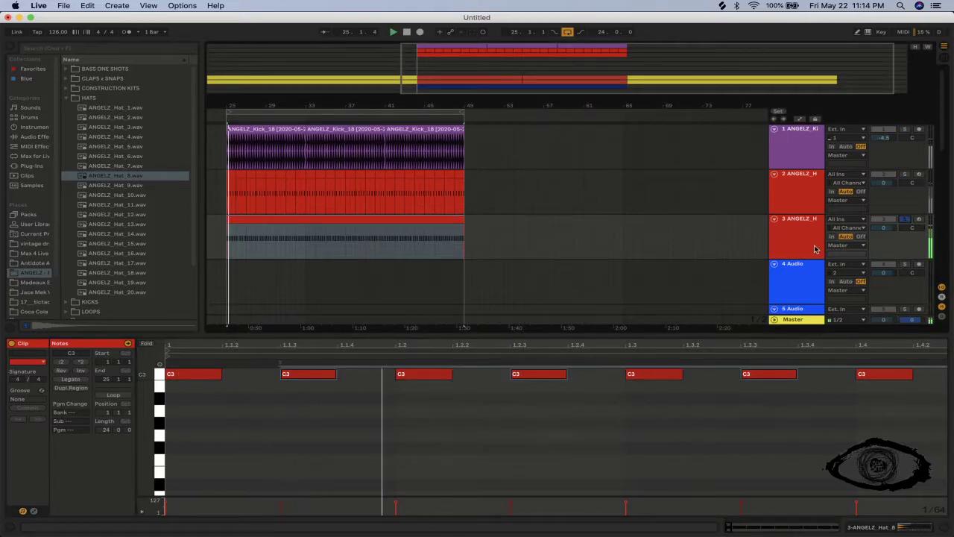
click(62, 363)
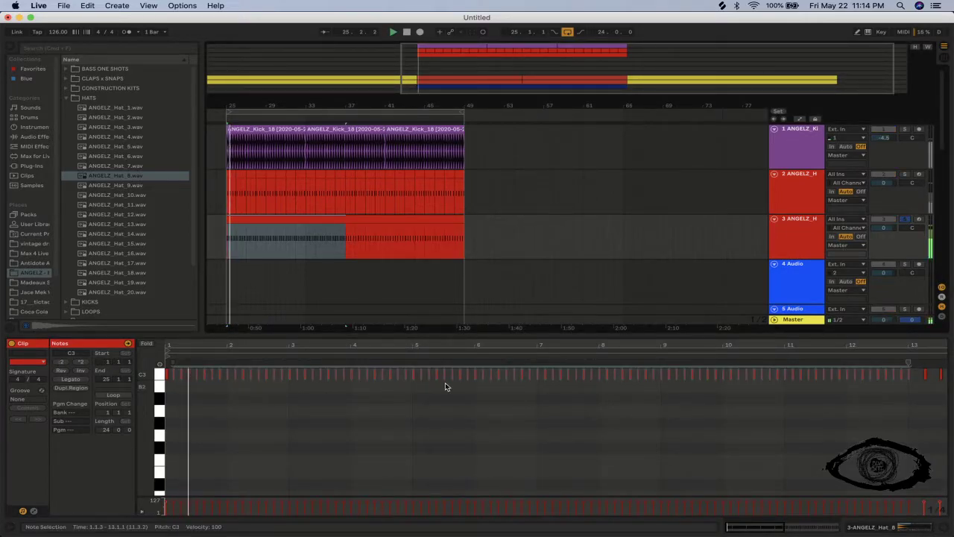
click(300, 390)
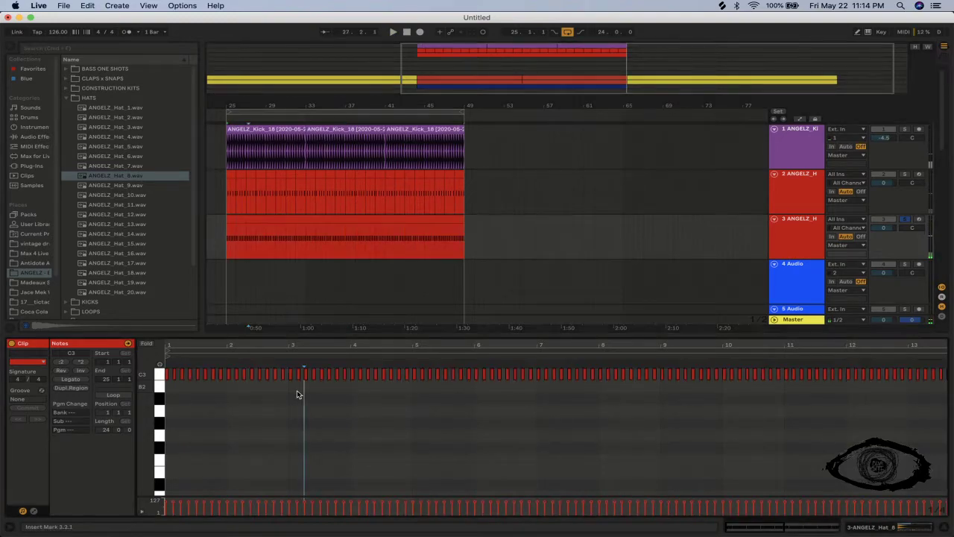
Duplicate the clip's first C3 note to fill the first beat with four sixteenth notes.
key(plus)
key(plus)
key(plus)
key(plus)
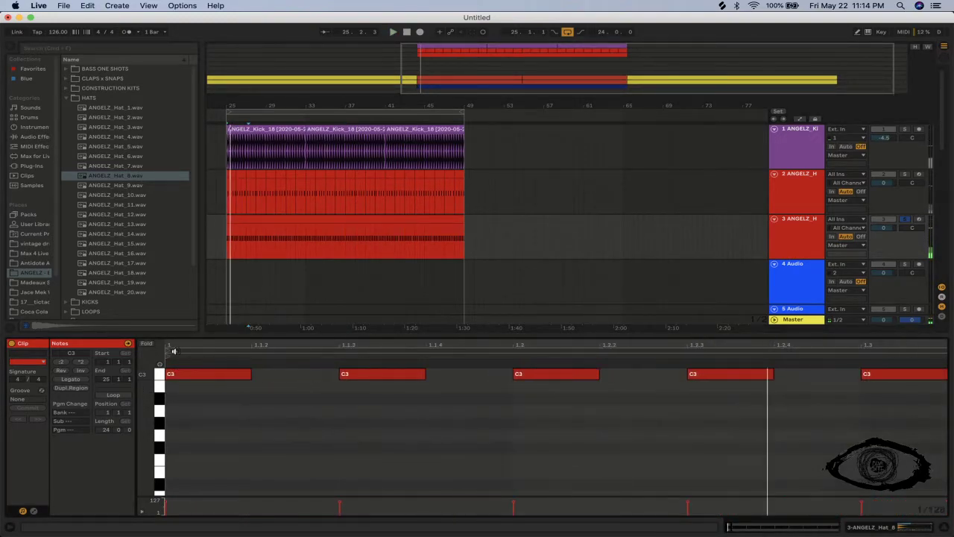
click(230, 378)
key(super+d)
key(super+d)
key(super+d)
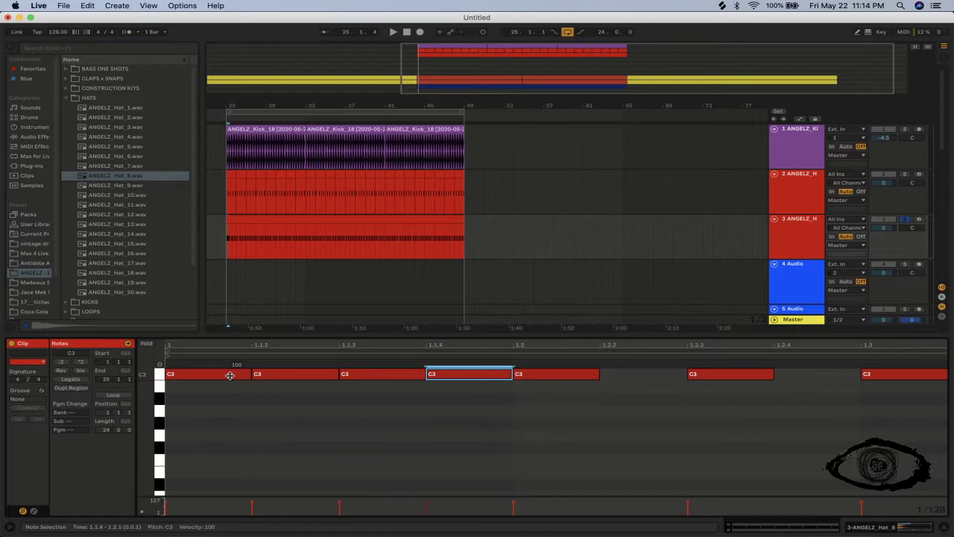
shift+click(229, 378)
key(super+d)
click(229, 375)
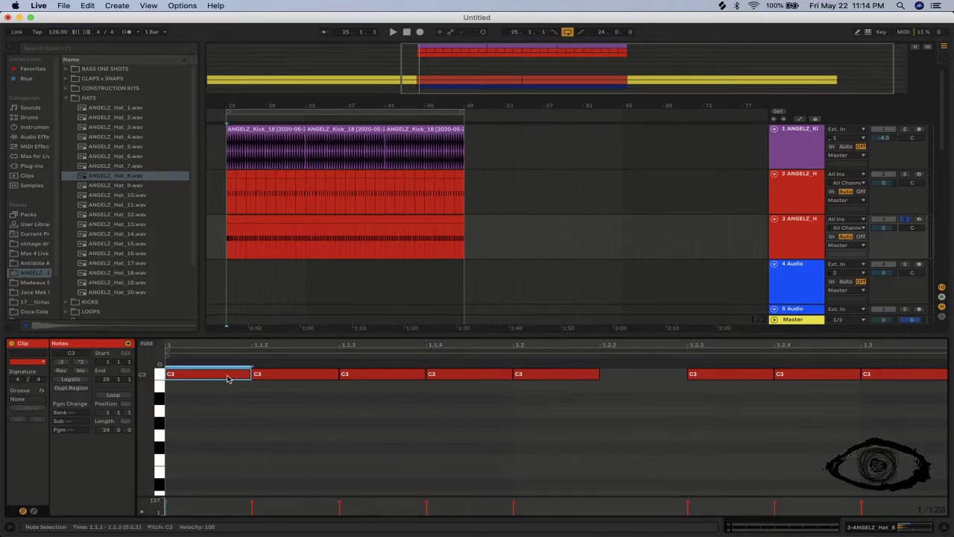
Duplicate the first beat's four sixteenth notes repeatedly to fill the opening bars of the hat clip.
shift+click(441, 378)
drag(448, 386, 211, 373)
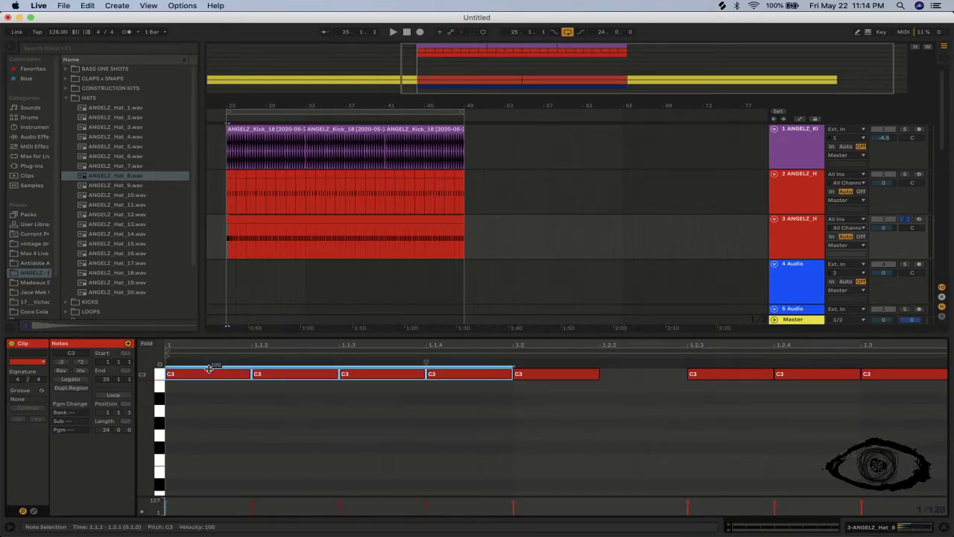
key(super+d)
key(super+d)
key(super+d)
key(super+d)
key(super+d)
key(super+d)
key(super+d)
key(super+d)
key(super+d)
key(super+d)
key(super+d)
key(super+d)
key(super+d)
key(super+d)
key(super+d)
key(super+d)
key(super+d)
key(super+d)
key(super+d)
key(super+d)
key(super+d)
key(super+d)
key(super+d)
key(super+d)
key(super+d)
key(super+d)
key(super+d)
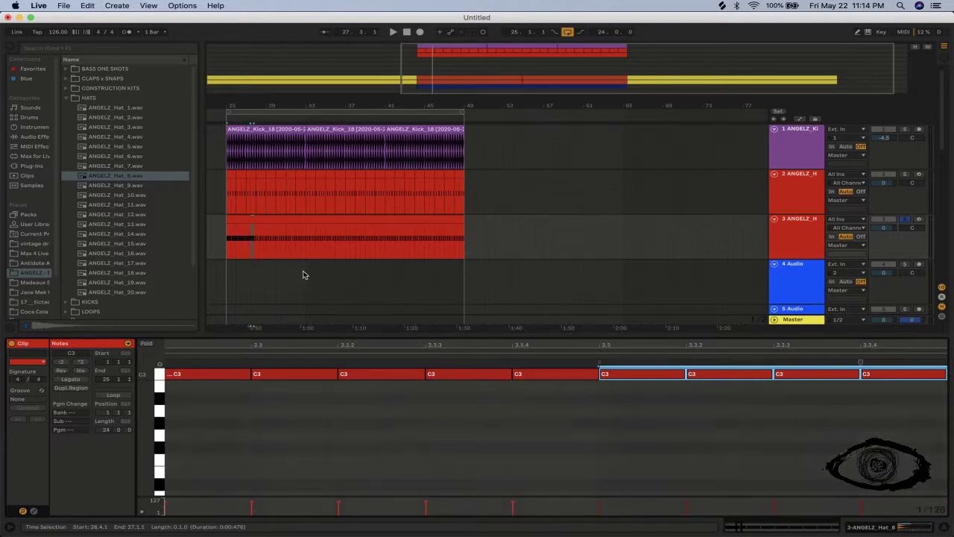
Repeat the sixteenth-note section from bars 25 to 29 through bar 49 as a single clip on the second hat track.
drag(227, 248, 270, 219)
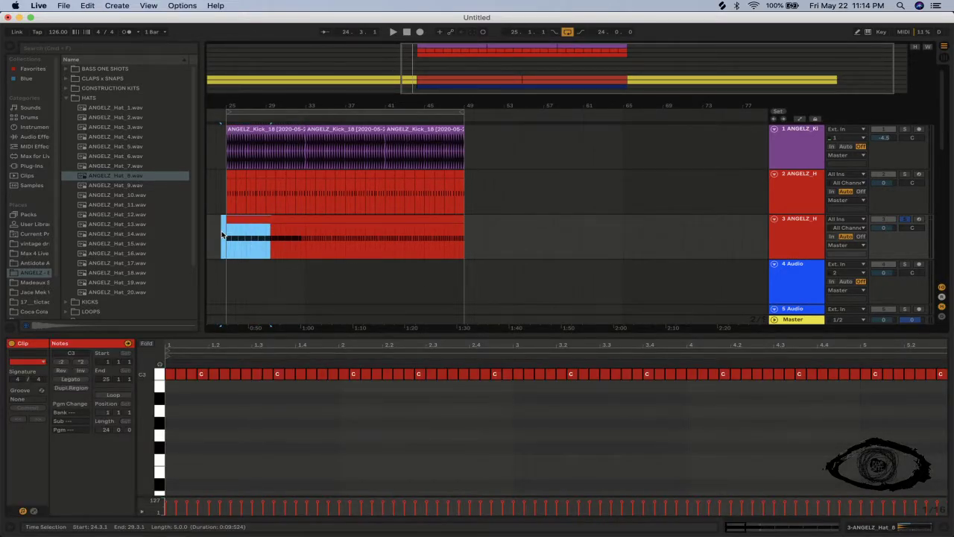
drag(221, 234, 263, 226)
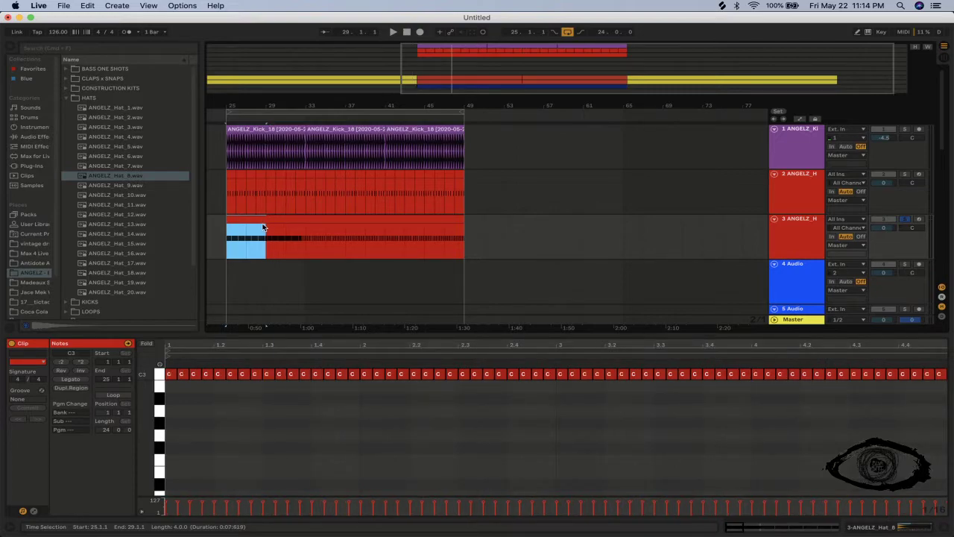
click(249, 220)
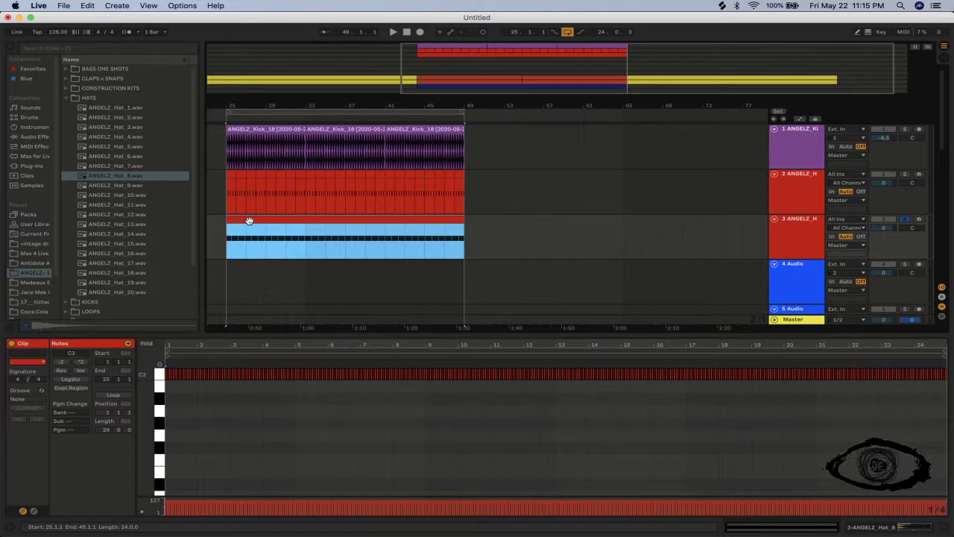
Set the ANGELZ_Hat_8 Sampler to 21.9 ms decay, -inf dB sustain, 95.2 ms release and -28.1 dB volume, and unsolo the hats.
click(819, 231)
click(292, 424)
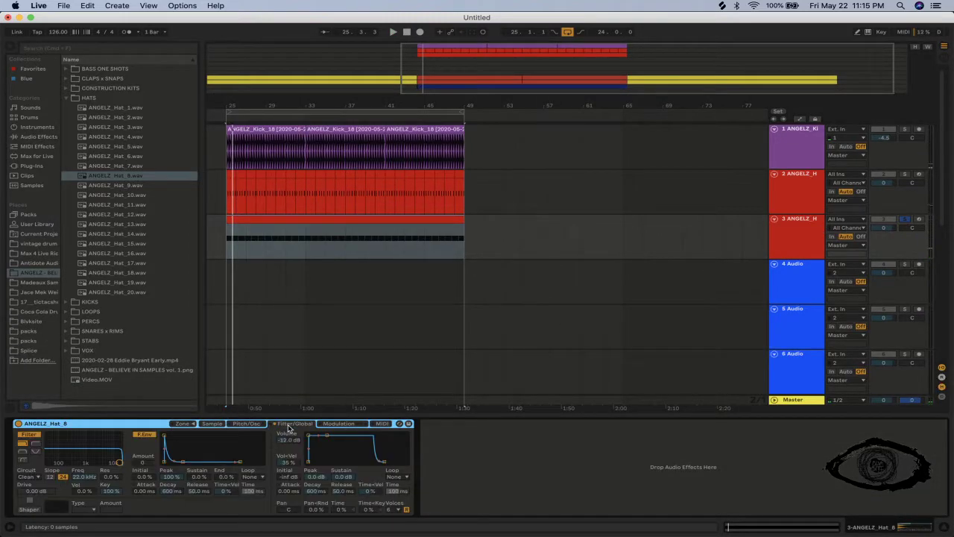
drag(328, 437, 319, 462)
drag(339, 496, 340, 497)
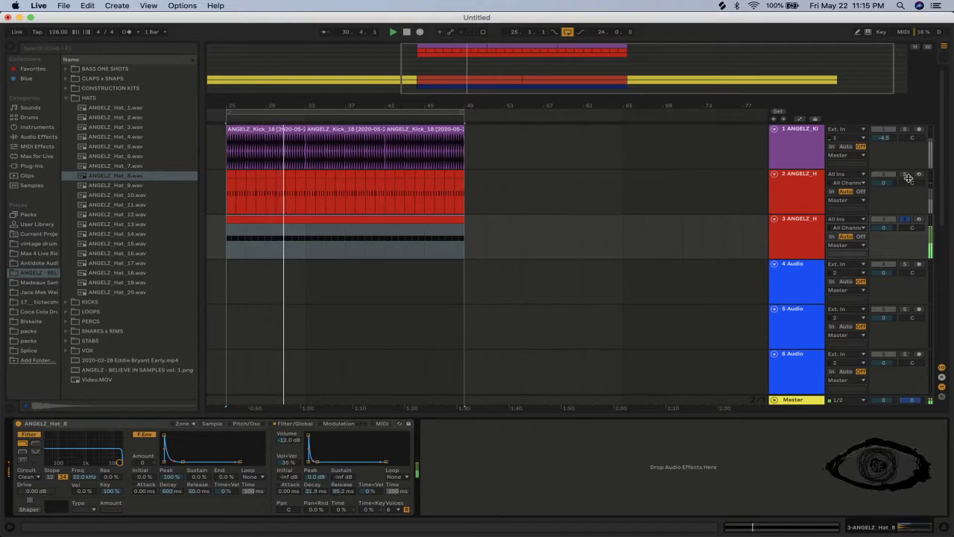
mouse_move(287, 440)
mouse_down()
mouse_move(288, 466)
mouse_move(291, 454)
mouse_up()
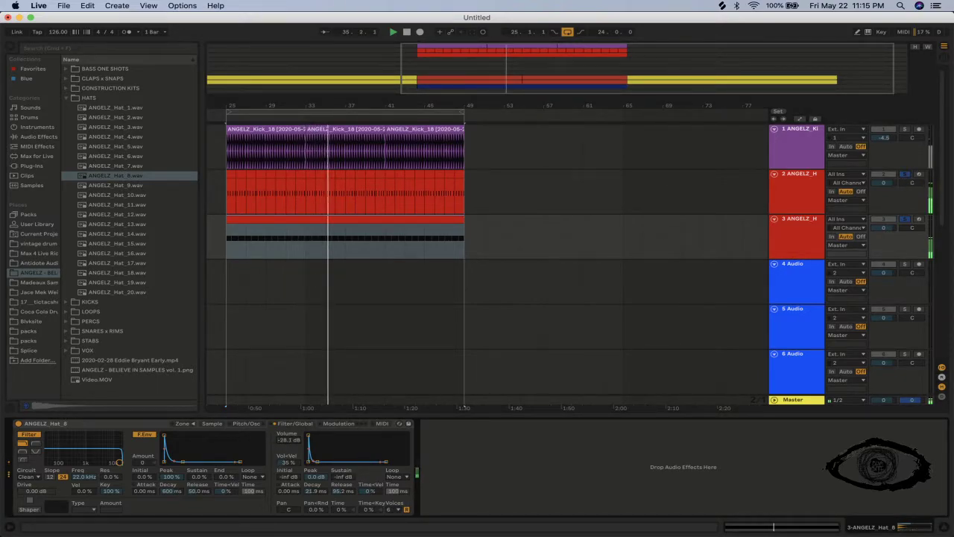
click(906, 176)
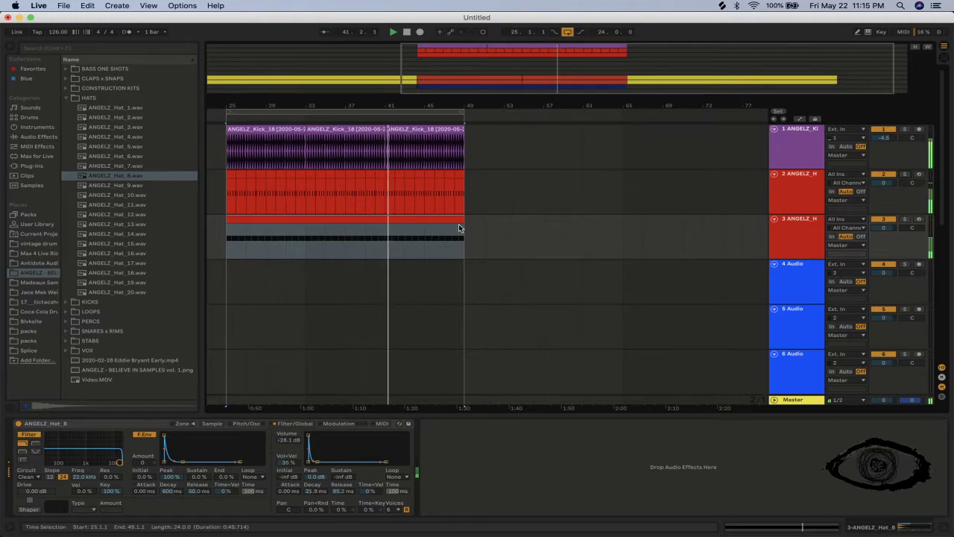
Add LFOTool after the Sampler on both hat tracks.
click(32, 68)
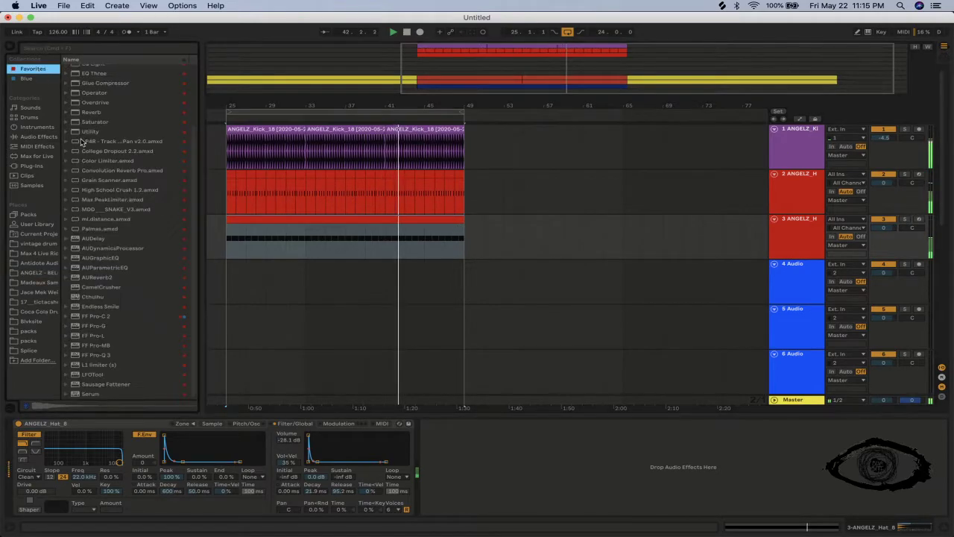
drag(93, 375, 613, 416)
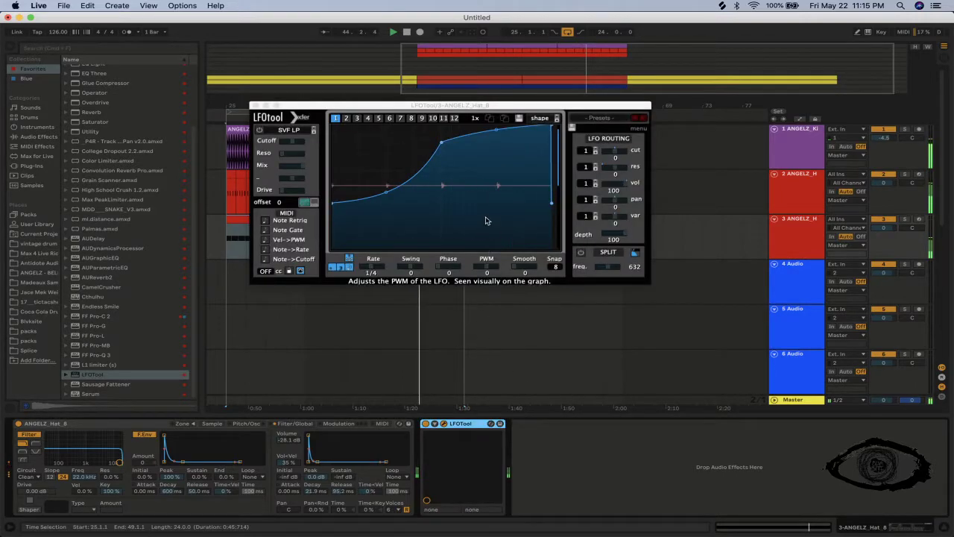
click(372, 106)
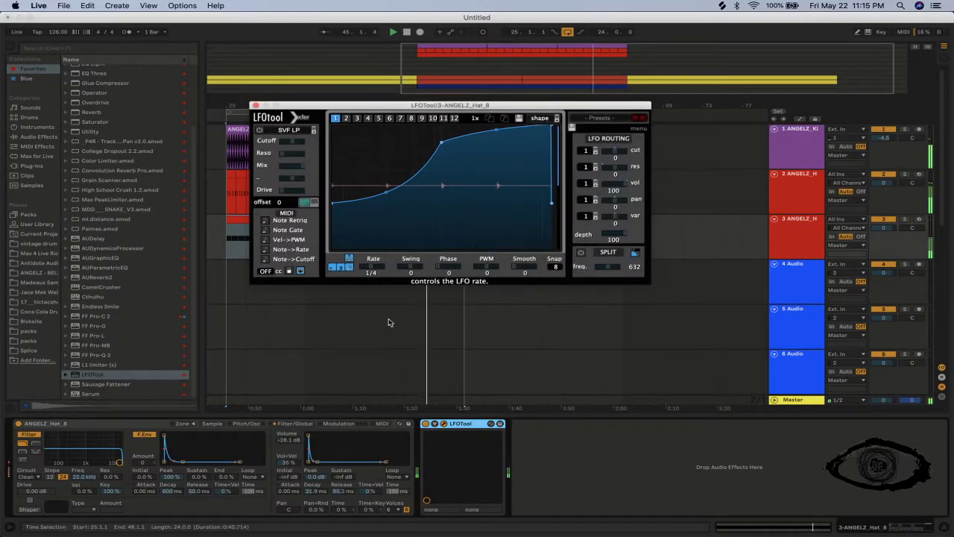
click(444, 424)
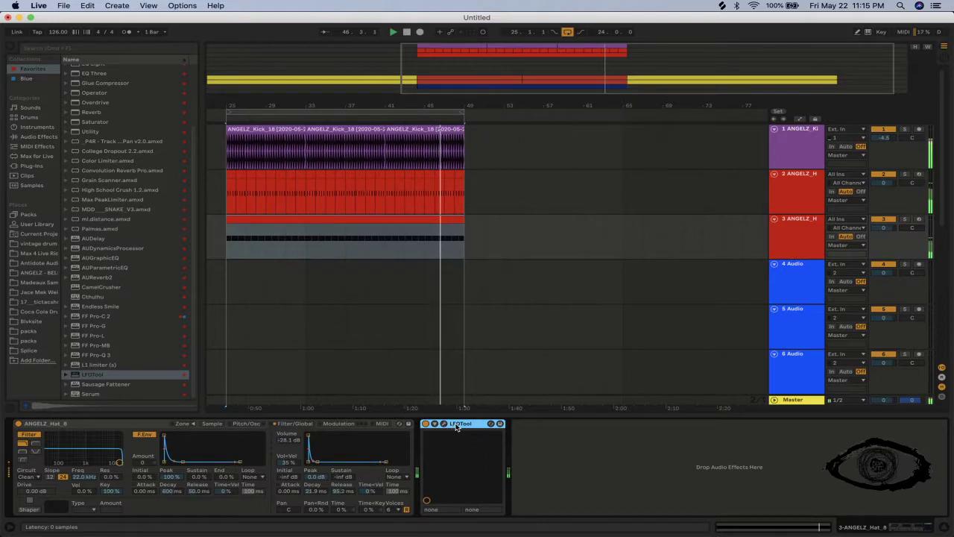
click(796, 190)
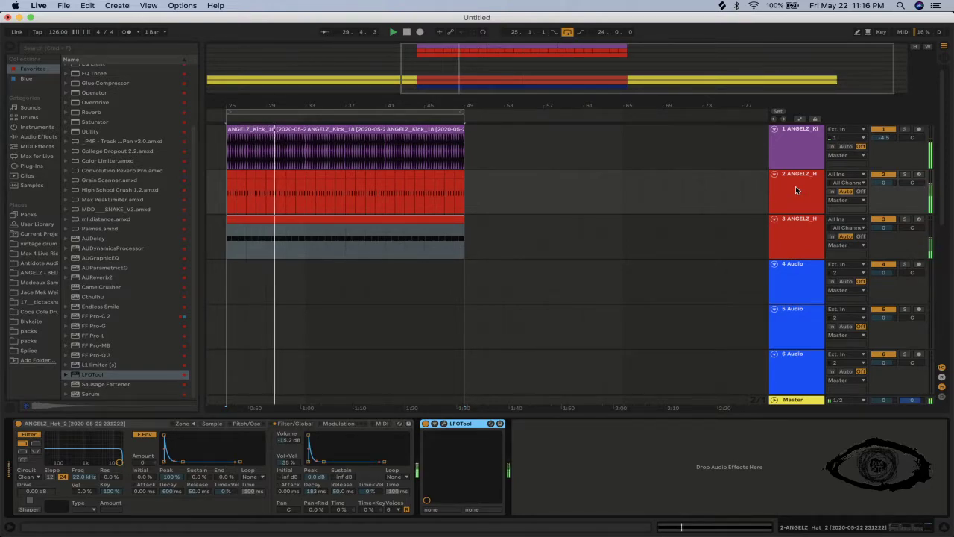
Switch to Streamlabs OBS, activate the Full Set Up scene and return to Ableton Live.
key(super+Tab)
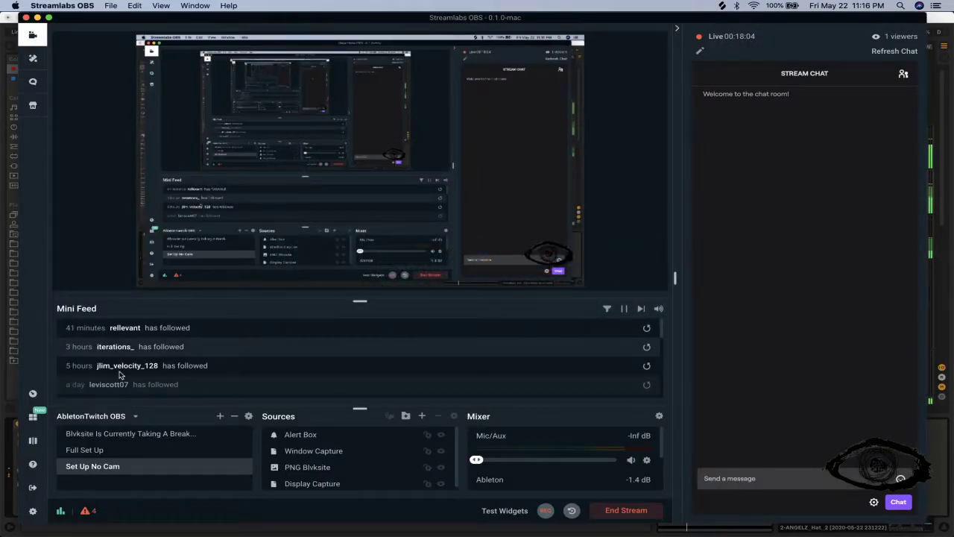
click(97, 452)
key(super+Tab)
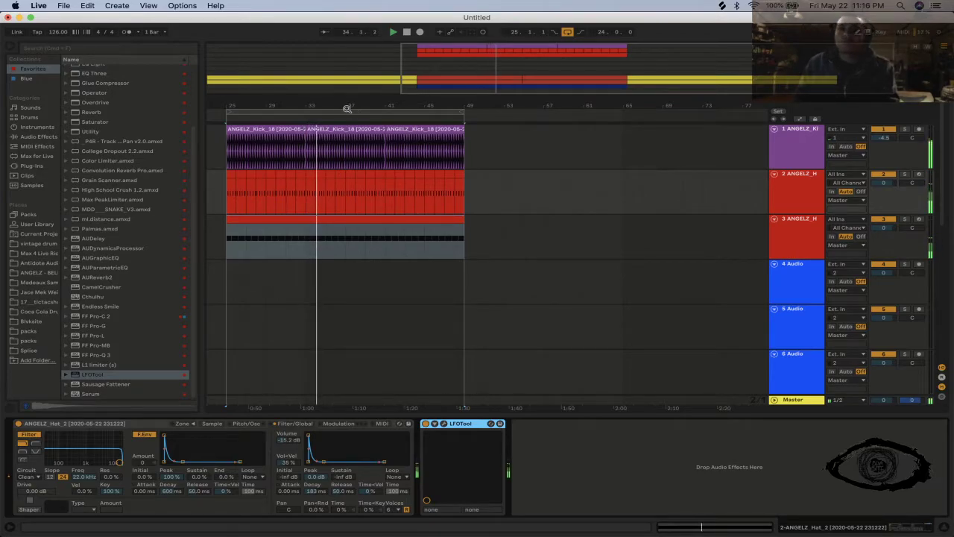
Deactivate the kick track and both hat tracks together.
scroll(403, 190, down, 3)
click(406, 129)
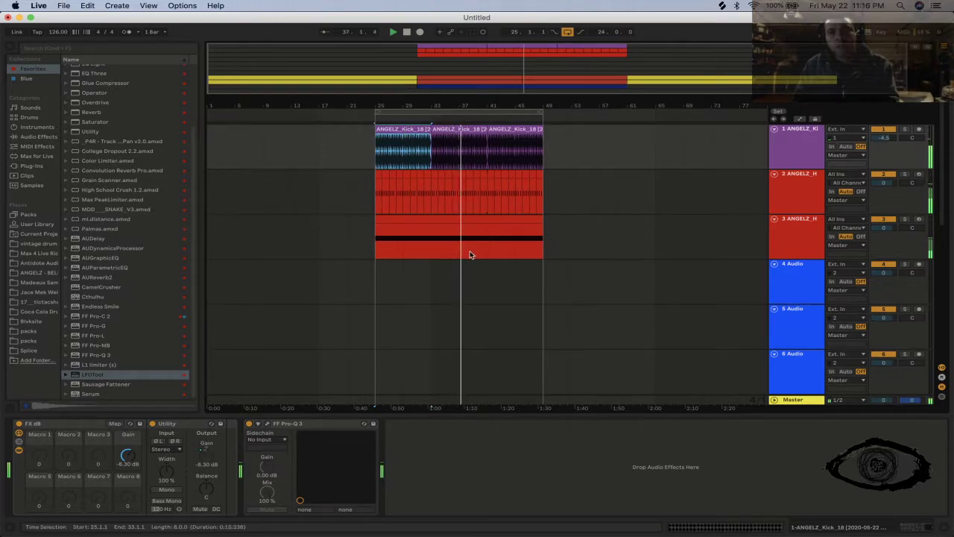
scroll(470, 255, down, 8)
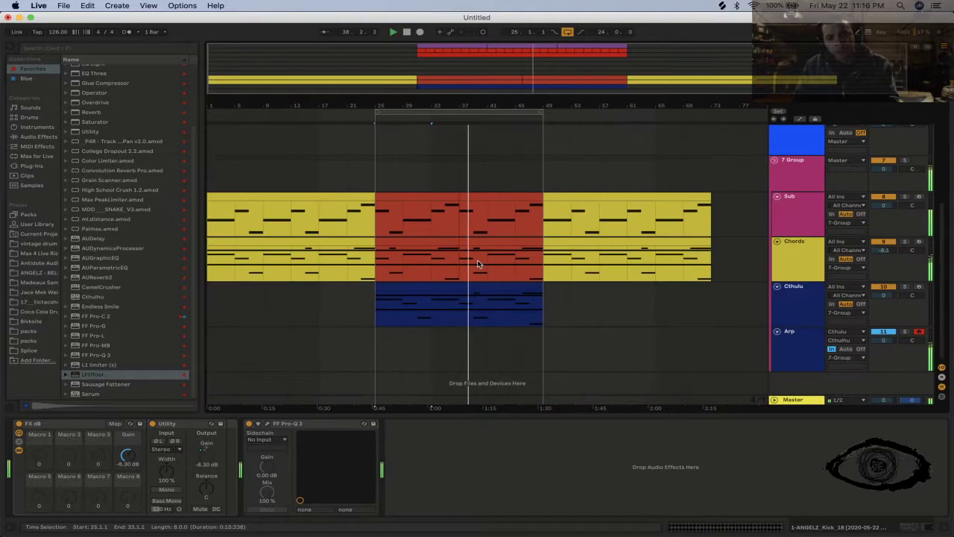
scroll(854, 224, up, 8)
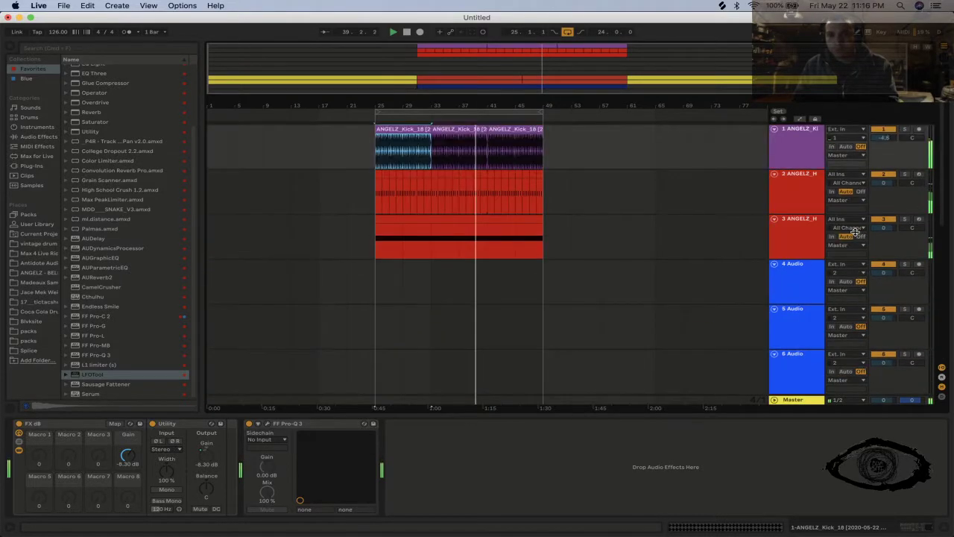
click(802, 161)
shift+click(799, 231)
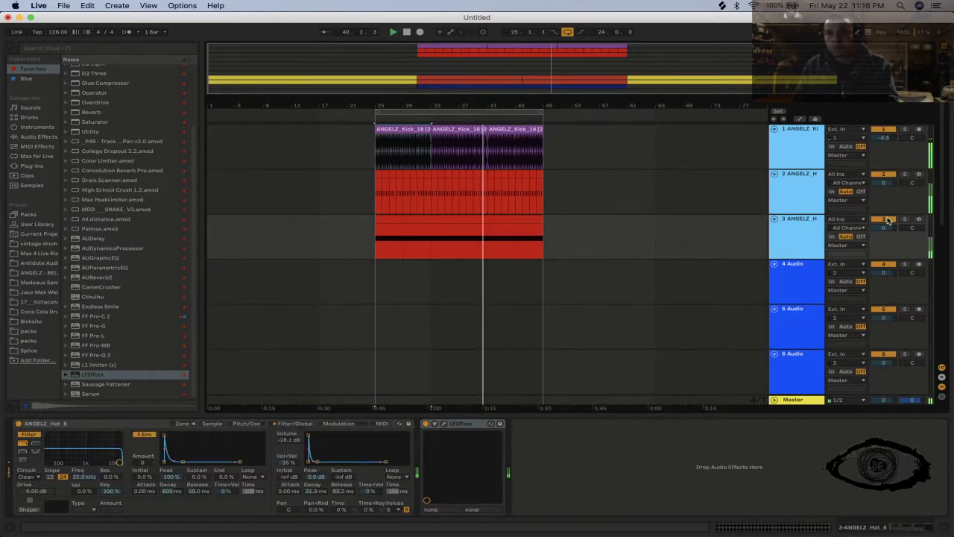
click(885, 219)
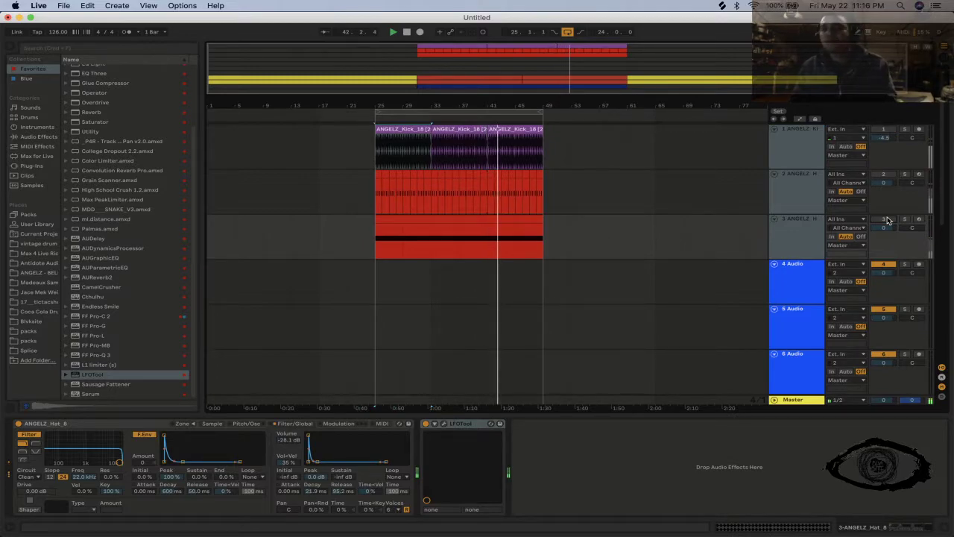
Lower the Sub, Chords, Cthulu and Arp track volumes together, bringing Chords to -17.2 dB.
scroll(508, 365, down, 8)
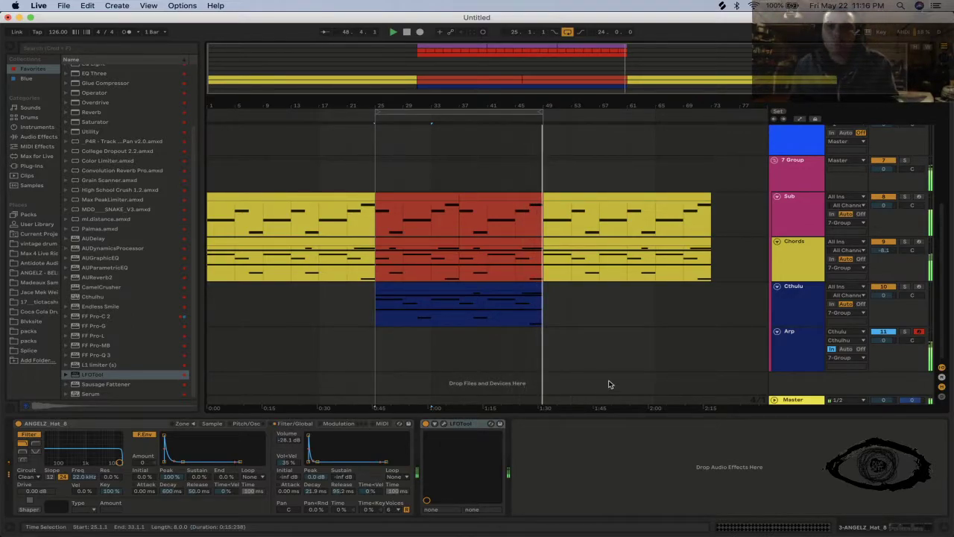
mouse_move(887, 169)
mouse_down()
mouse_move(887, 177)
mouse_move(888, 169)
mouse_up()
drag(805, 215, 802, 358)
drag(884, 339, 883, 365)
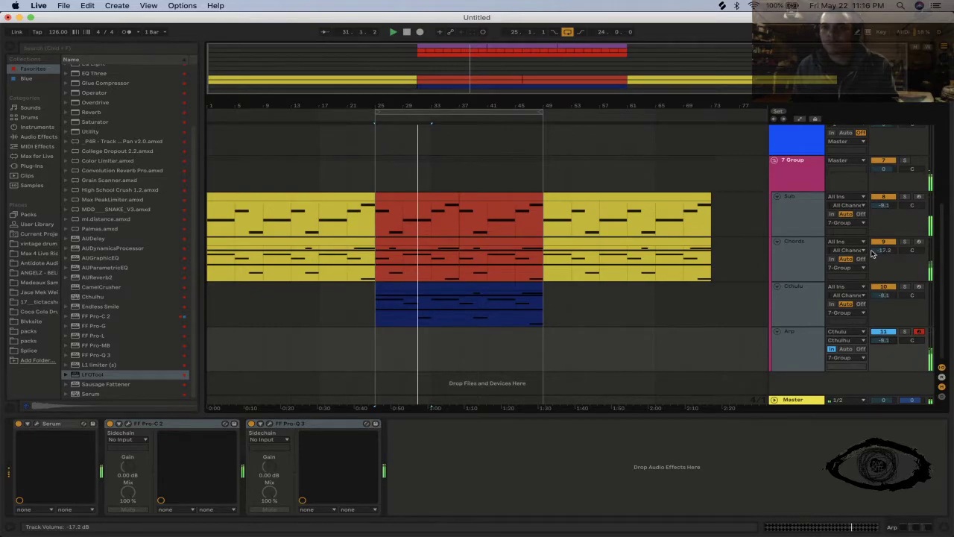
scroll(869, 224, up, 8)
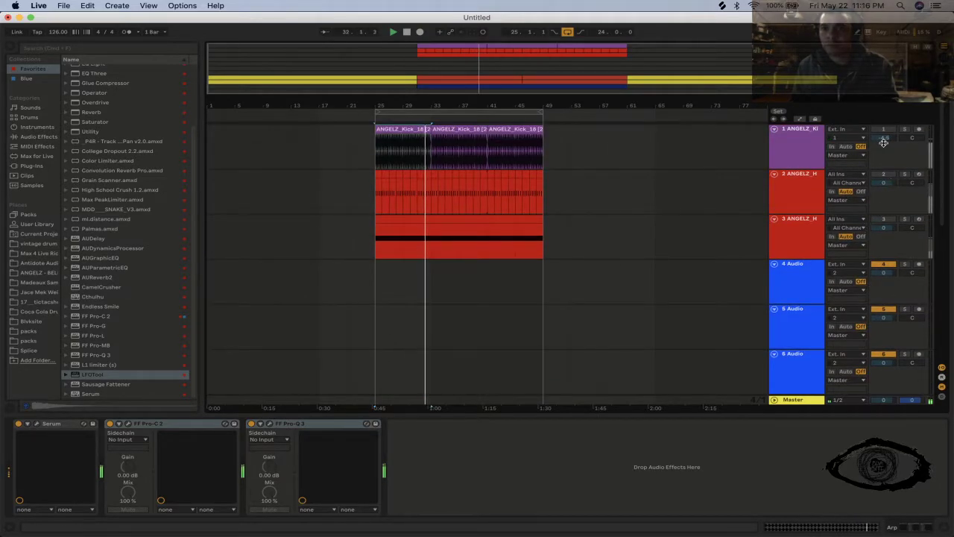
Reactivate the kick track and both hat tracks.
key(F1)
key(F2)
click(886, 220)
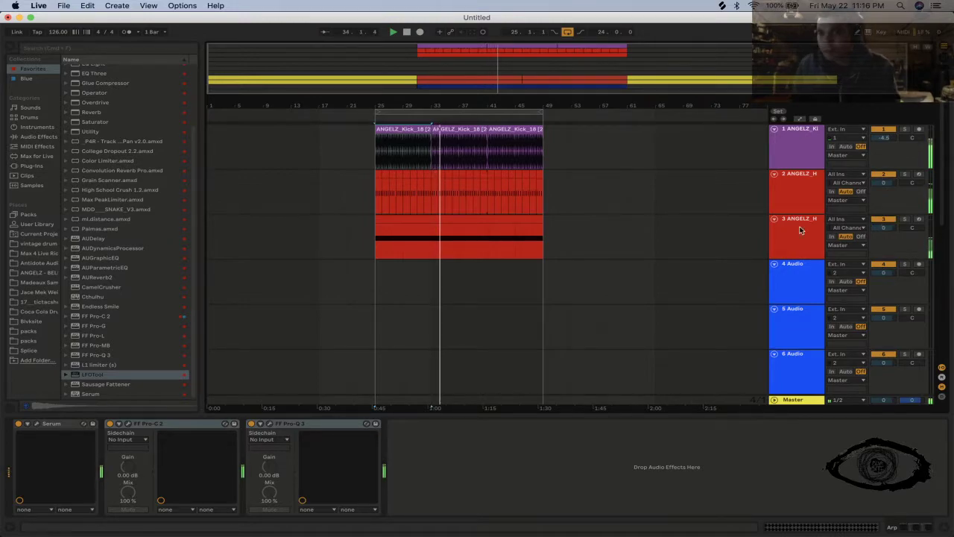
Delete the first two C3 notes and all beat-four notes from bar 1 of track 3's hat clip.
double_click(388, 228)
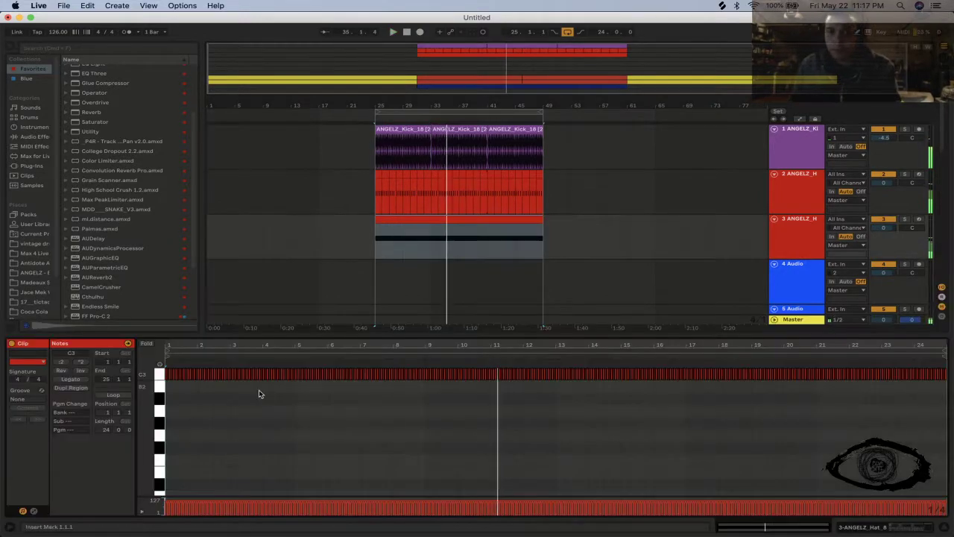
drag(172, 345, 173, 387)
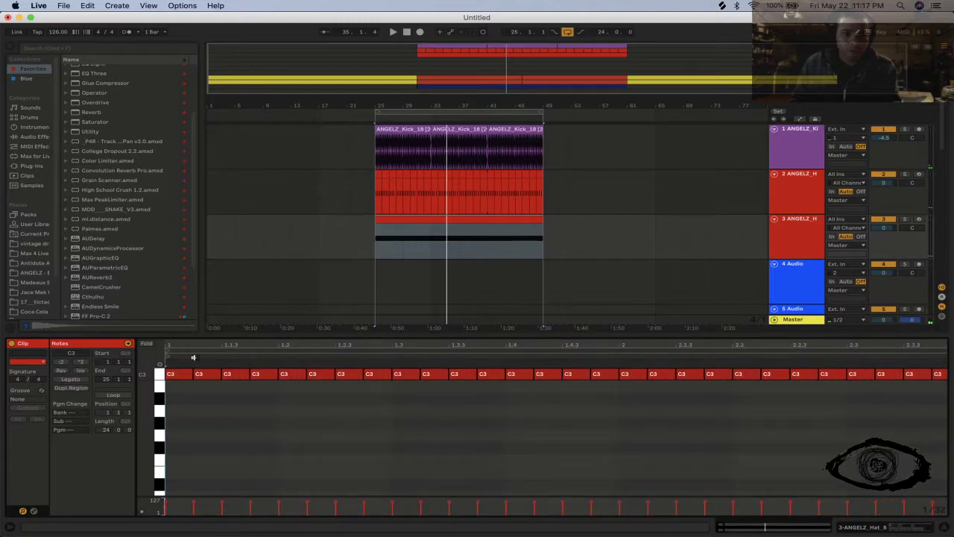
click(179, 374)
key(Delete)
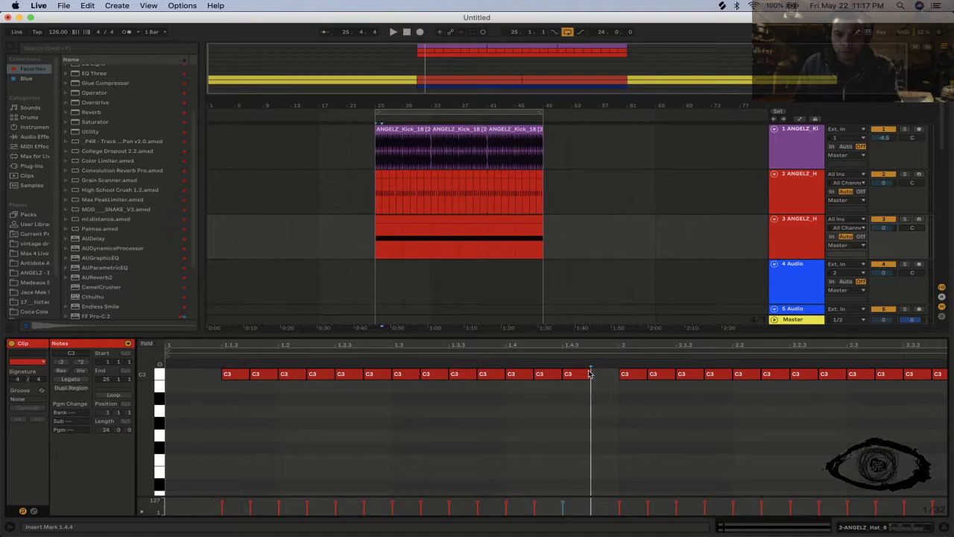
click(555, 373)
key(Delete)
click(520, 373)
key(Delete)
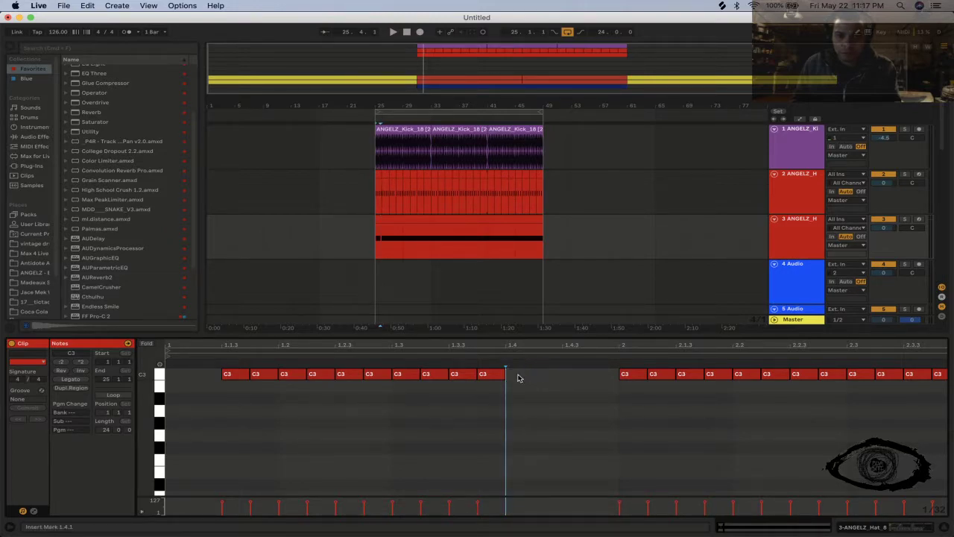
Loop track 3's hat clip over its first bar and play back the arrangement.
drag(610, 382, 200, 365)
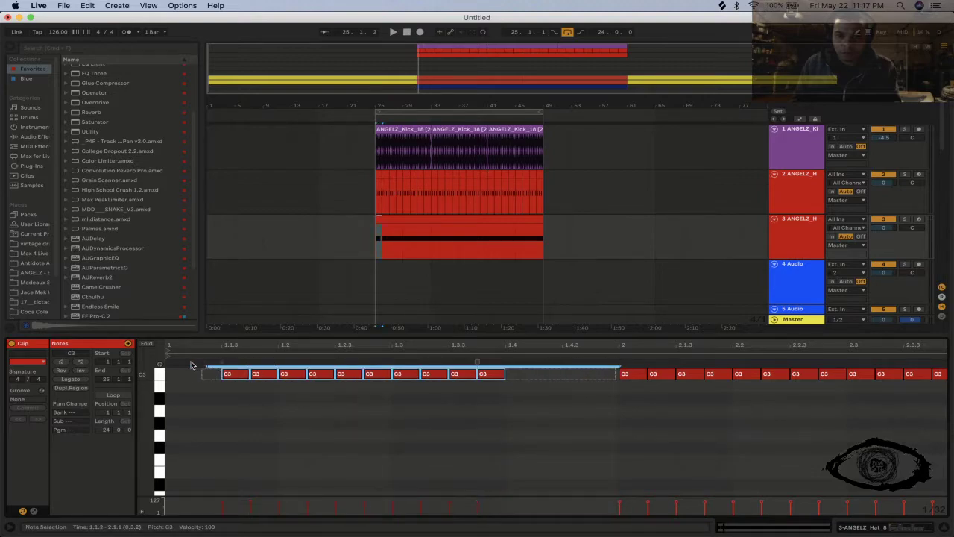
key(super+l)
key(space)
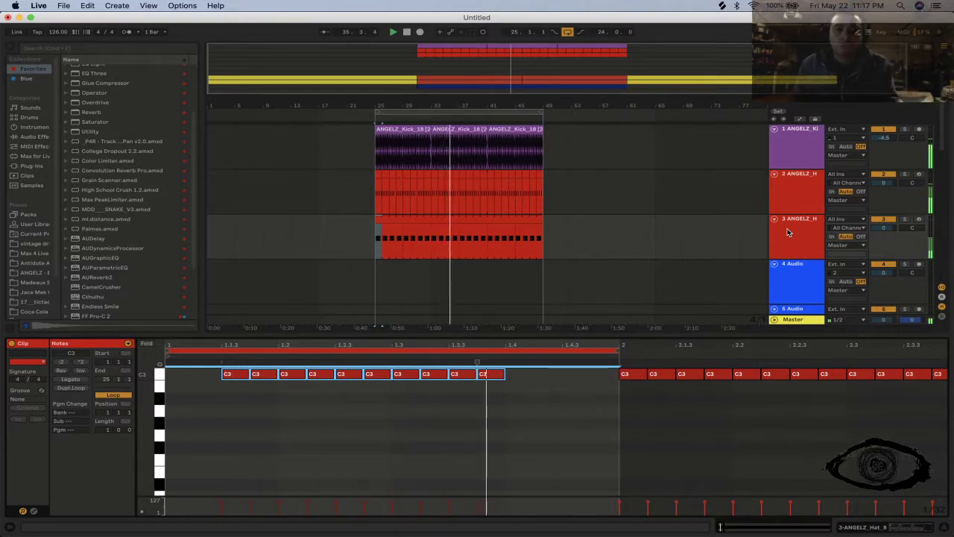
Duplicate hat track 3 and search all browser results for "Snare".
click(754, 236)
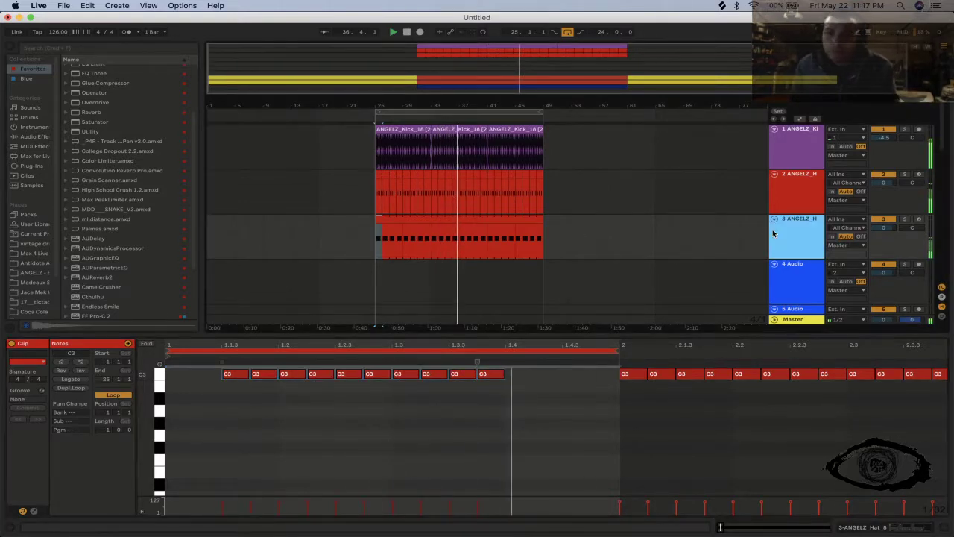
key(super+d)
click(81, 48)
text(Snare)
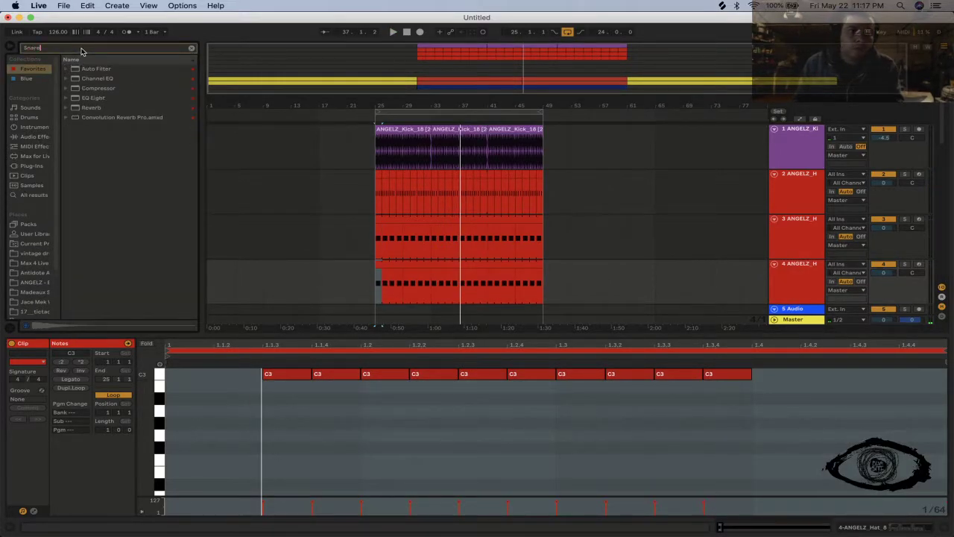
click(31, 194)
Audition the zoid, Unison and UZ snare samples, ending on UZ_SS_snare_ish.wav.
click(92, 96)
click(96, 79)
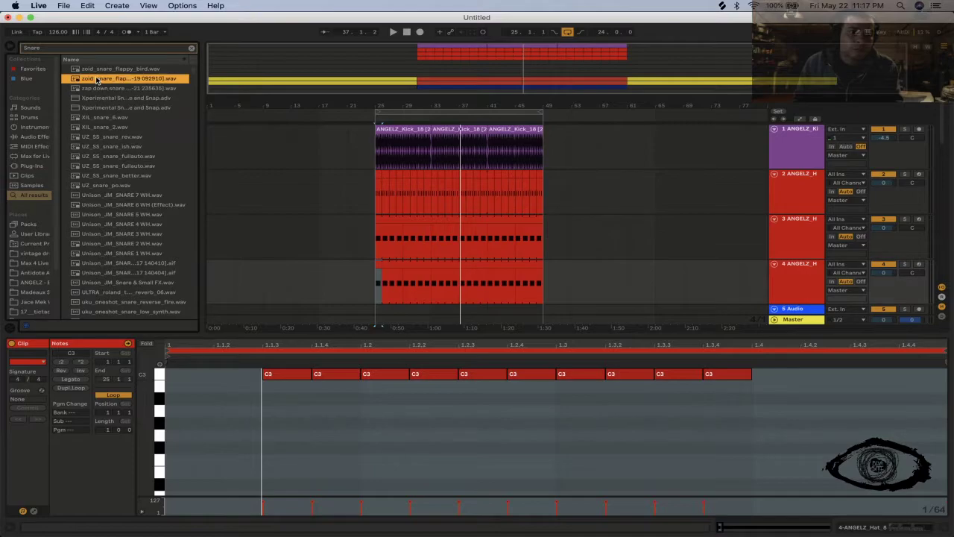
click(108, 195)
click(107, 206)
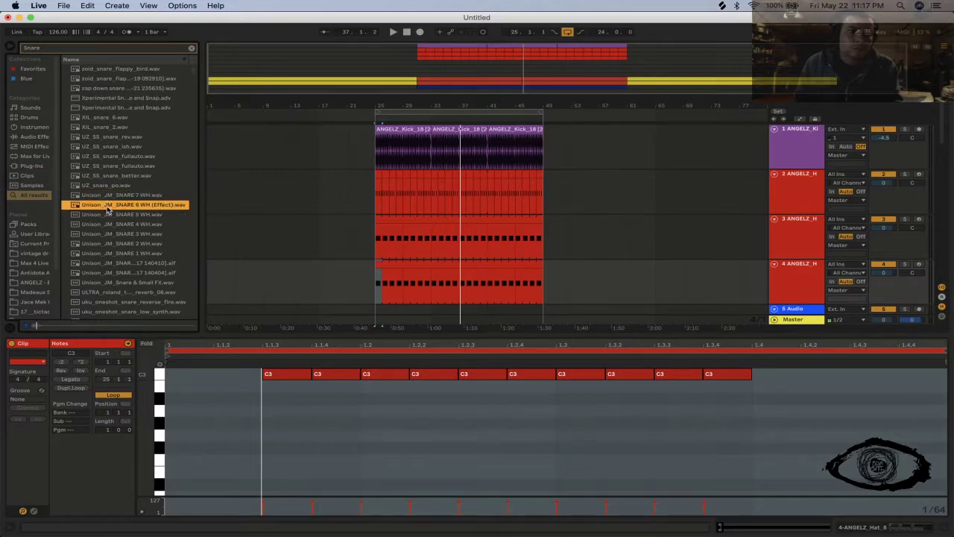
click(107, 187)
click(109, 177)
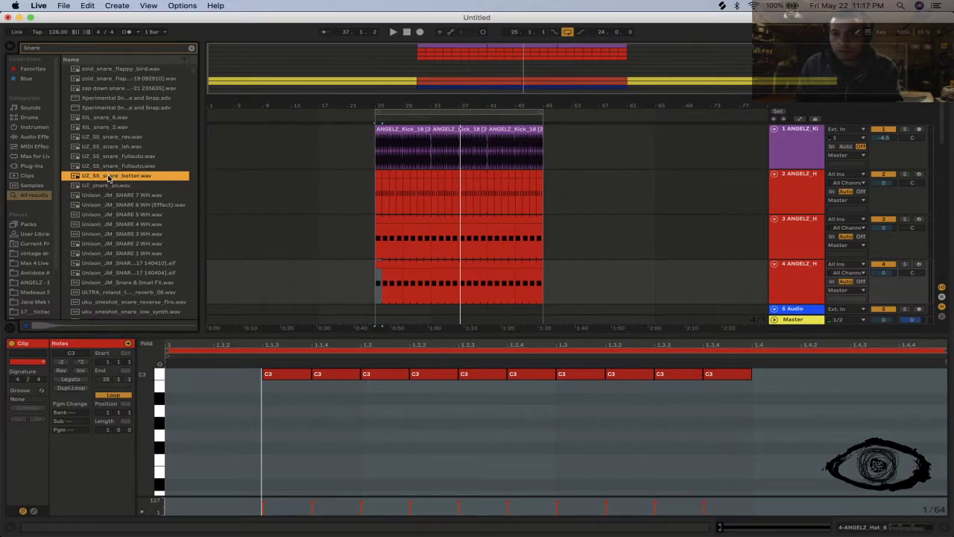
click(103, 147)
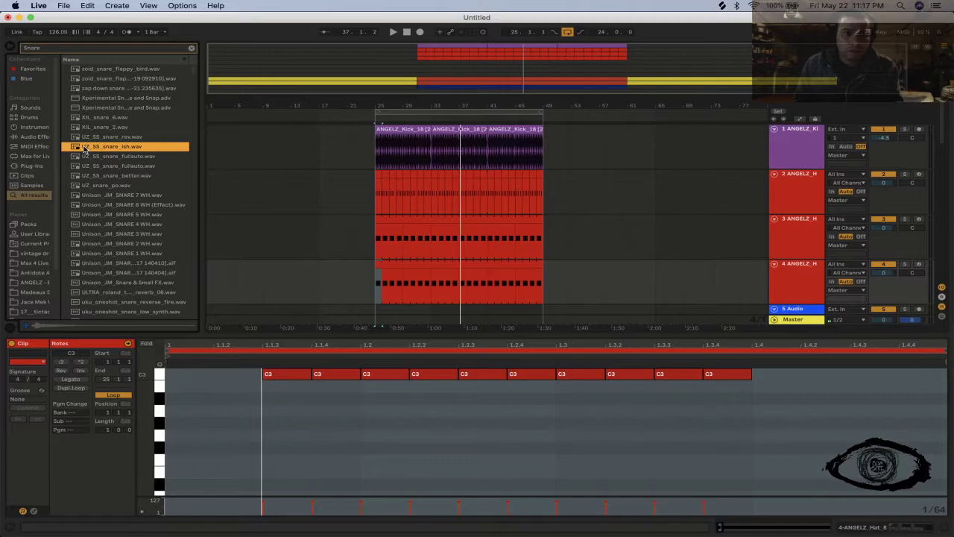
Load UZ_SS_snare_ish.wav onto the duplicated track in place of the hat sample and play it back.
drag(85, 149, 799, 282)
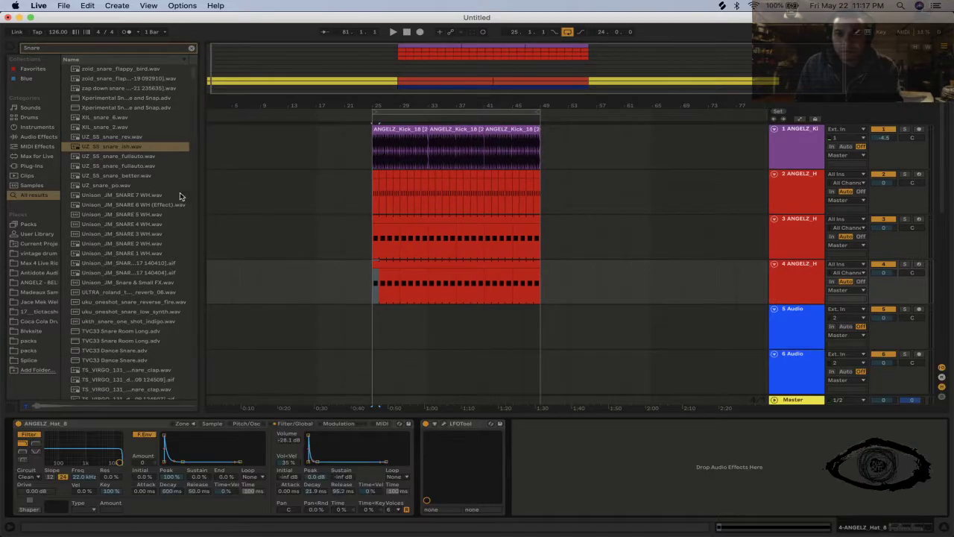
double_click(109, 146)
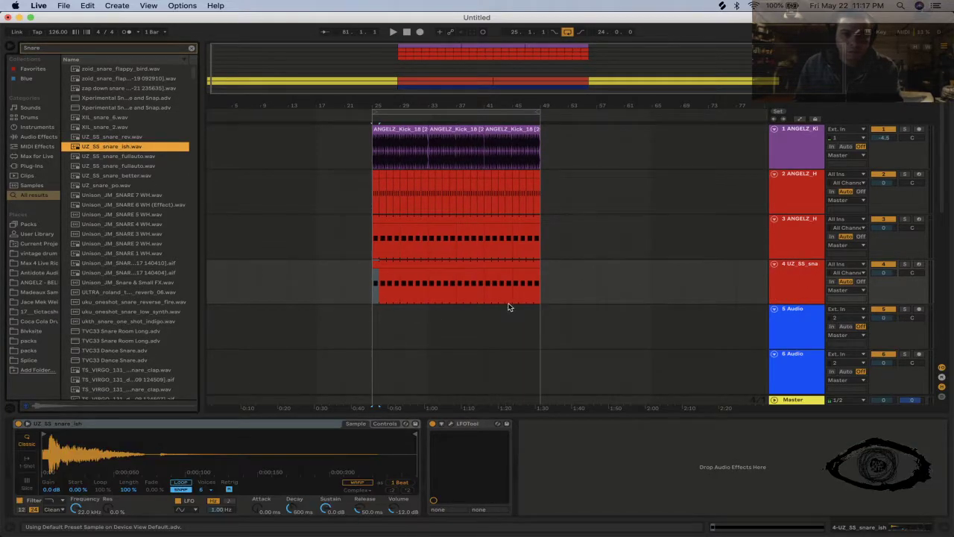
key(space)
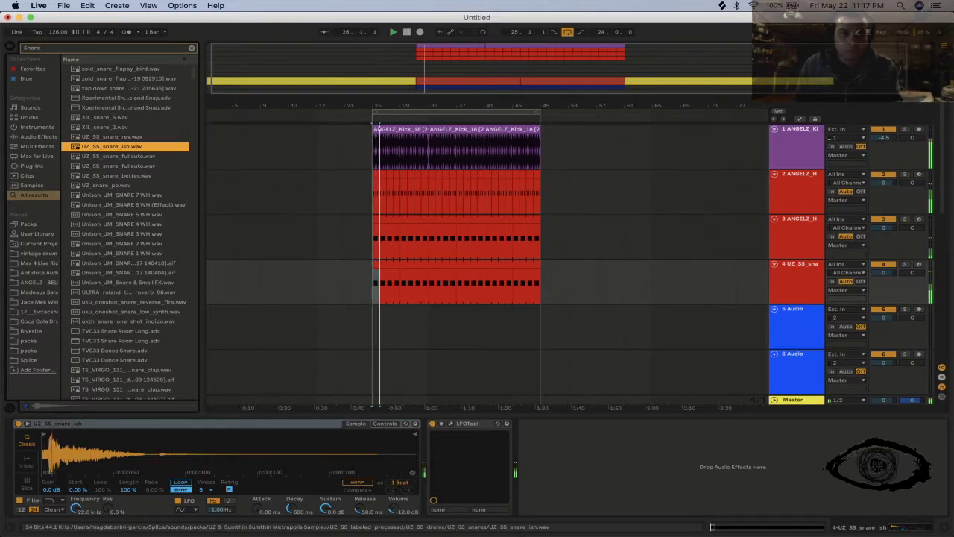
Convert the snare's Simpler to Sampler with a 222 ms volume decay, and lower tracks 3 and 4 to -3.0 dB.
scroll(62, 440, up, 5)
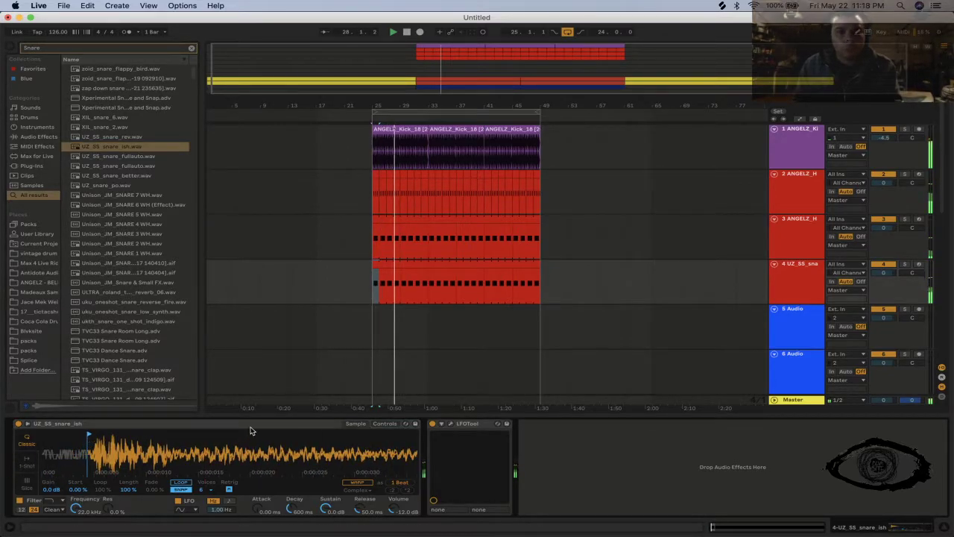
right_click(309, 424)
click(351, 419)
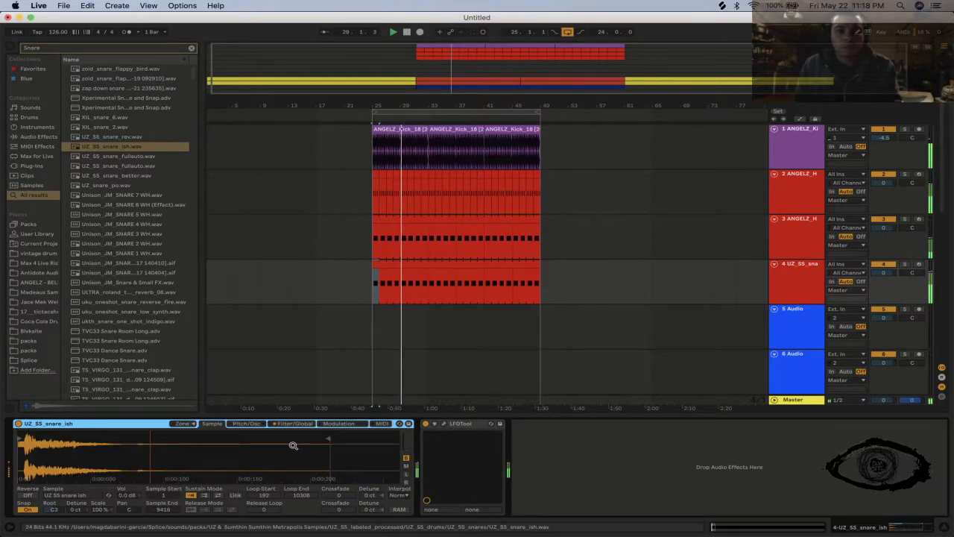
drag(326, 434, 326, 461)
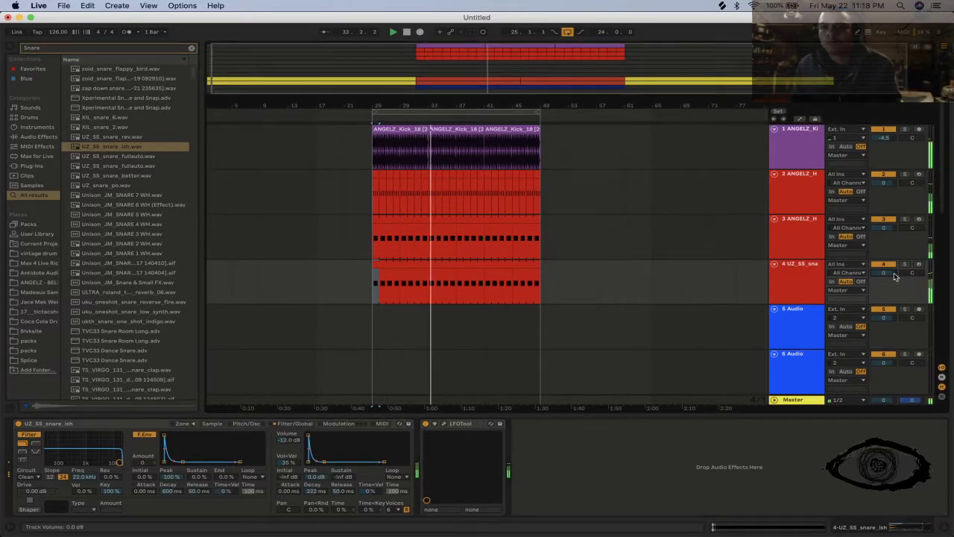
drag(895, 277, 880, 254)
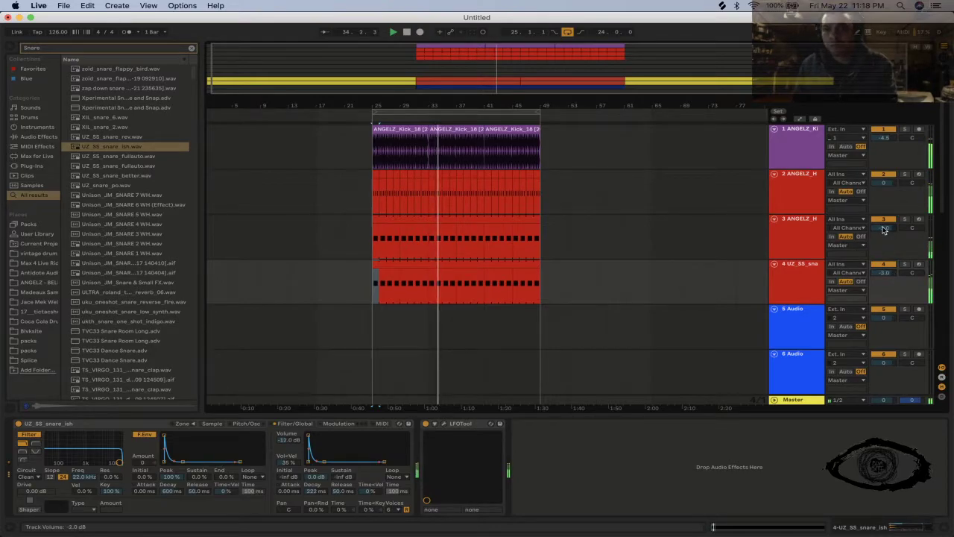
Deactivate every second C3 note in track 3's hat clip, starting with the note at 1.1.4.
double_click(380, 224)
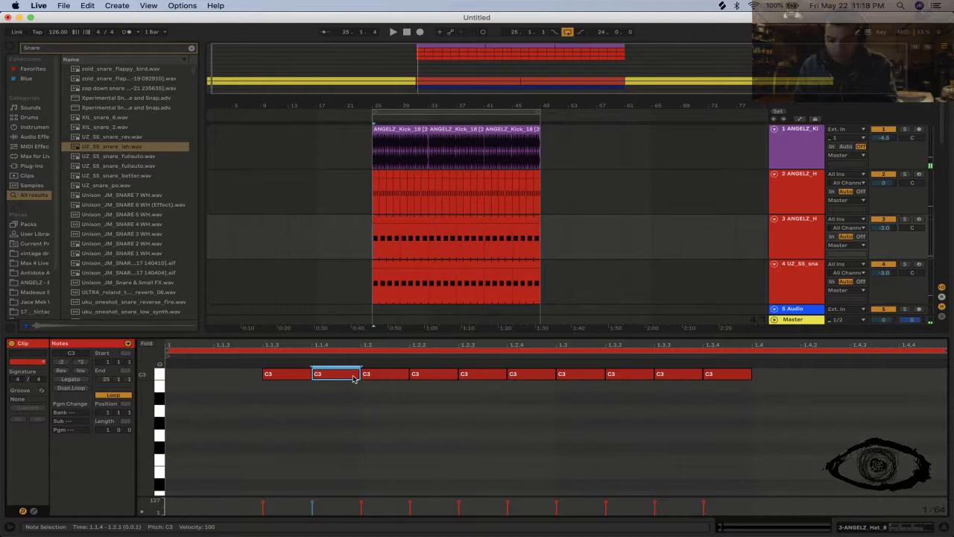
key(0)
click(415, 375)
key(0)
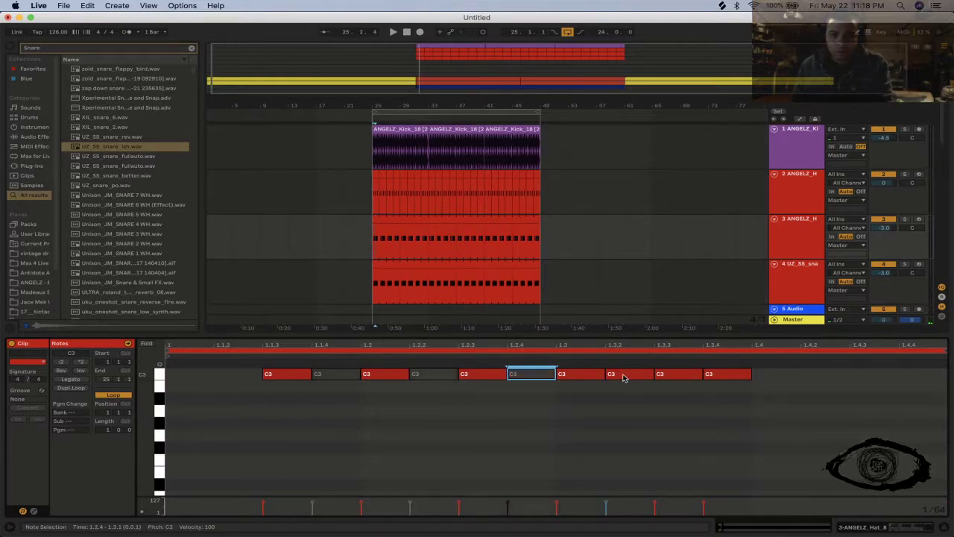
click(624, 378)
key(0)
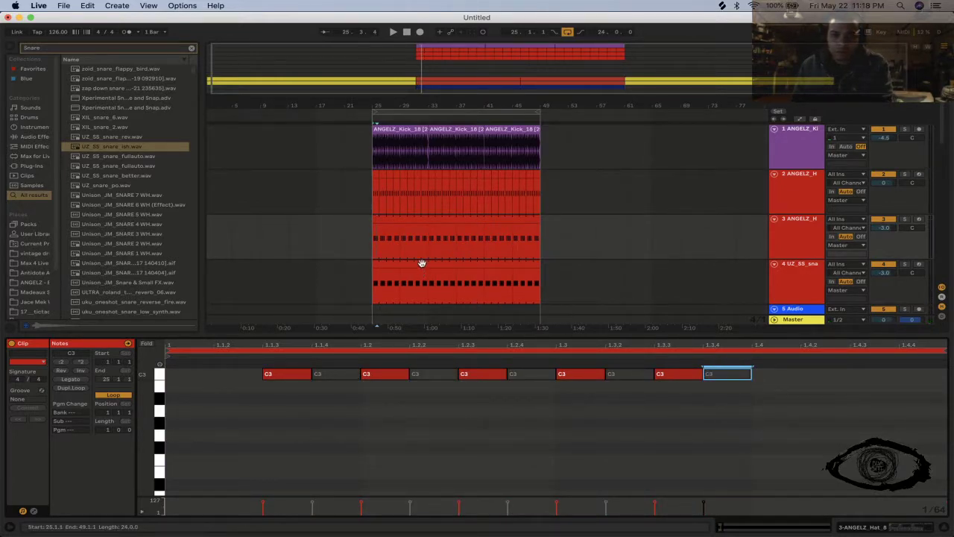
Deactivate the alternate notes in the snare clip, starting at 1.1.3, so they interlock with the hat, and play back.
click(400, 261)
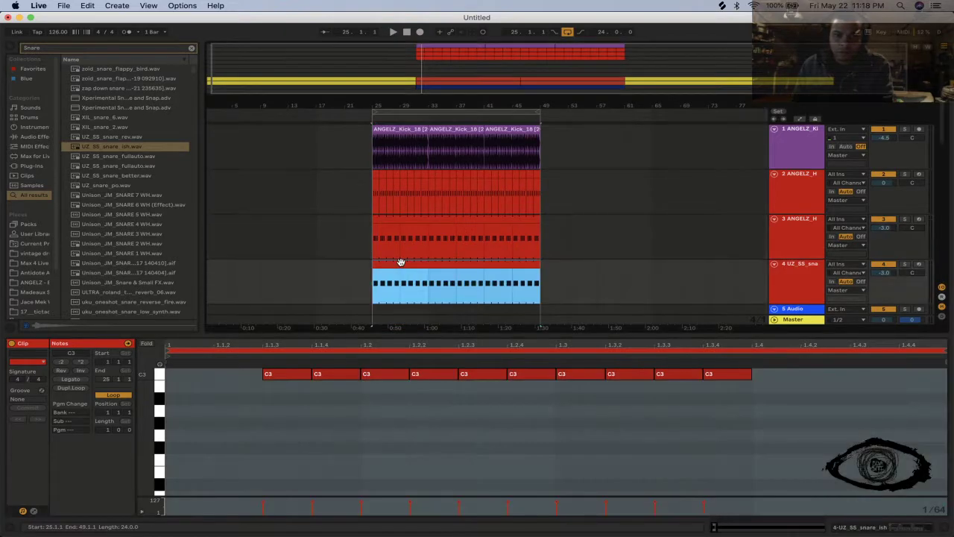
click(297, 375)
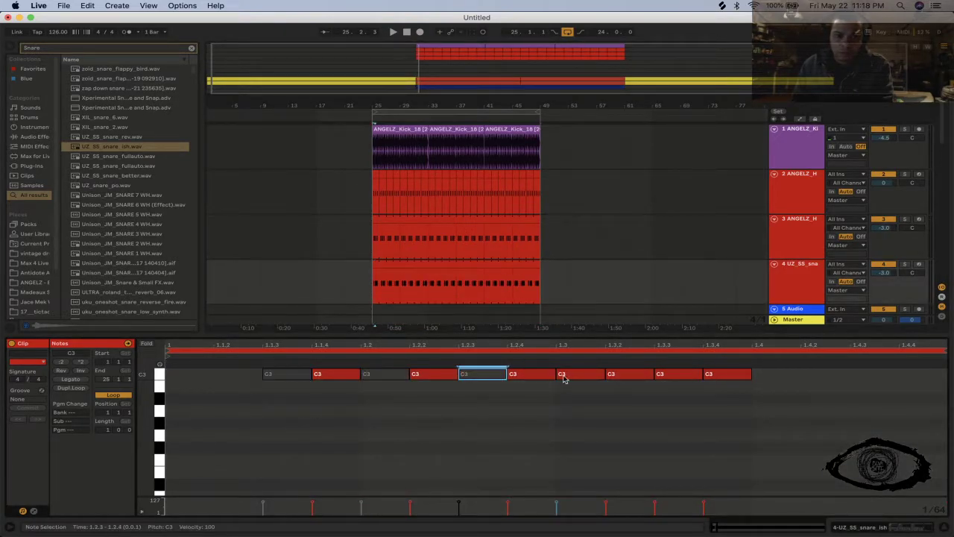
click(408, 218)
key(space)
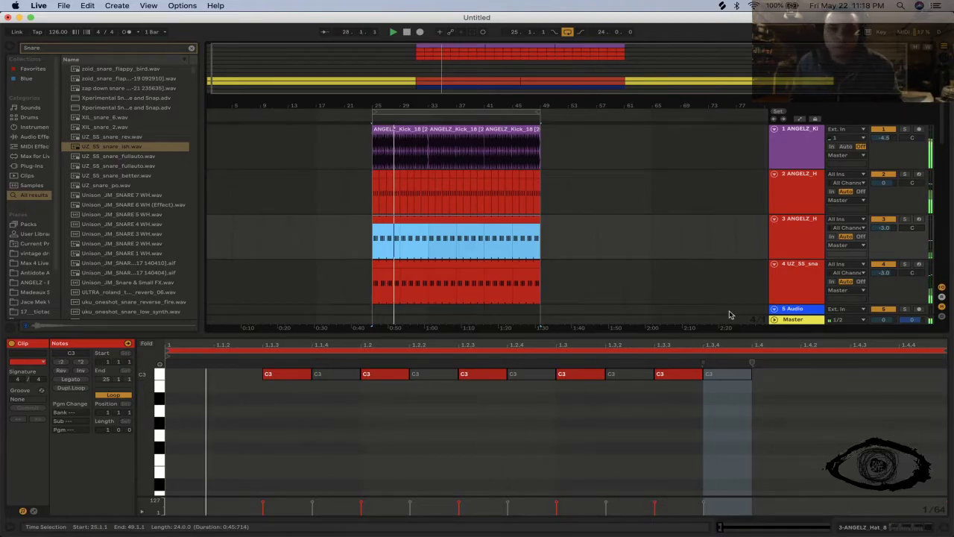
Deactivate hat track 2 and set hat track 3's volume back to 0 dB.
click(874, 220)
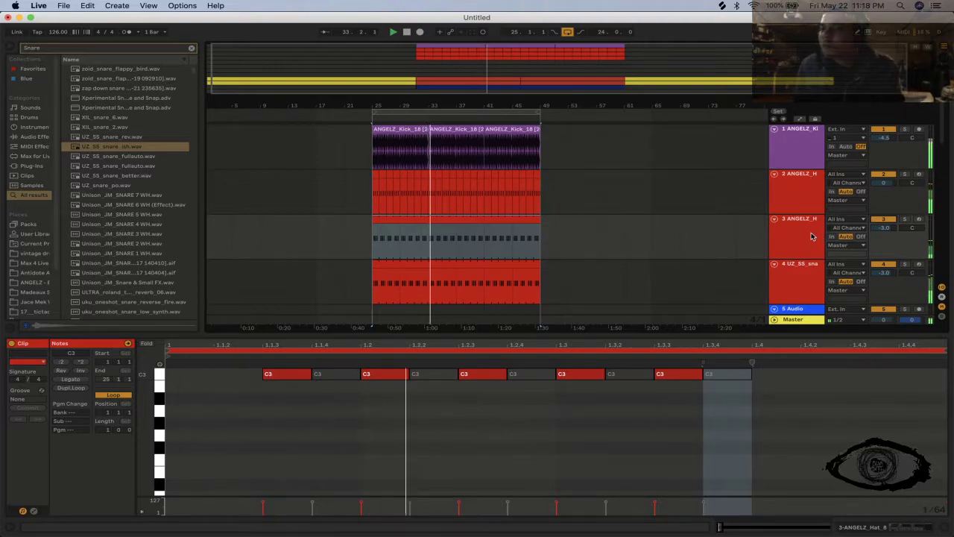
click(802, 149)
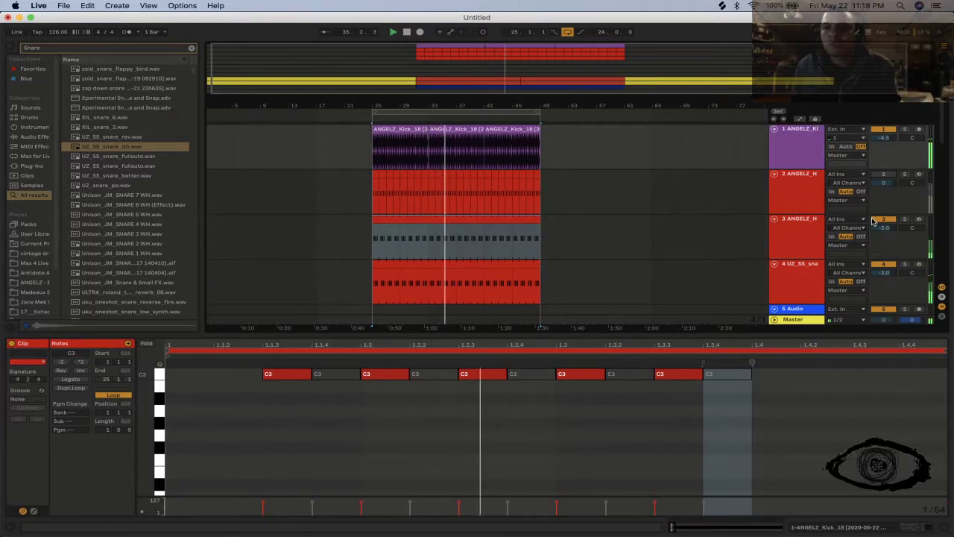
drag(873, 224, 874, 221)
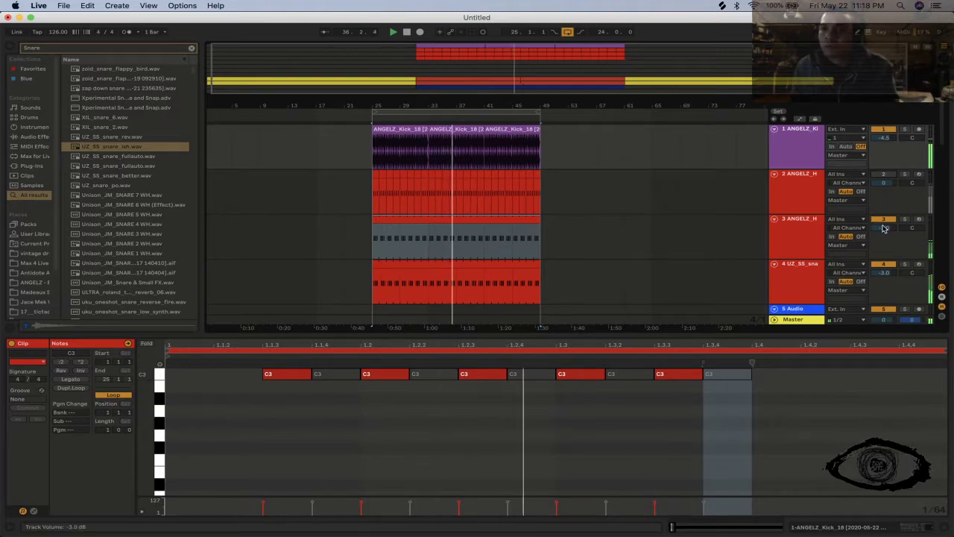
Raise the Sampler volume on hat track 3 to -20.2 dB and reactivate hat track 2.
click(801, 239)
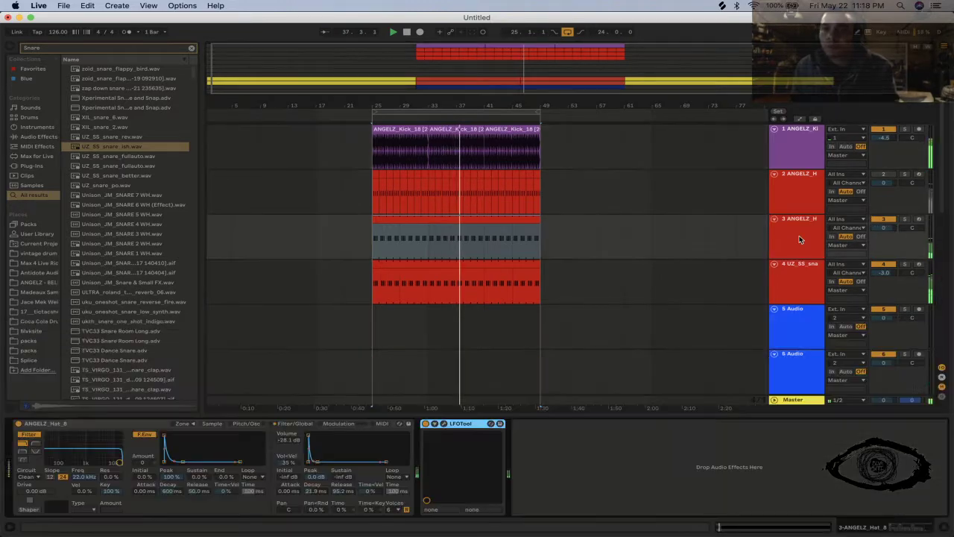
click(319, 440)
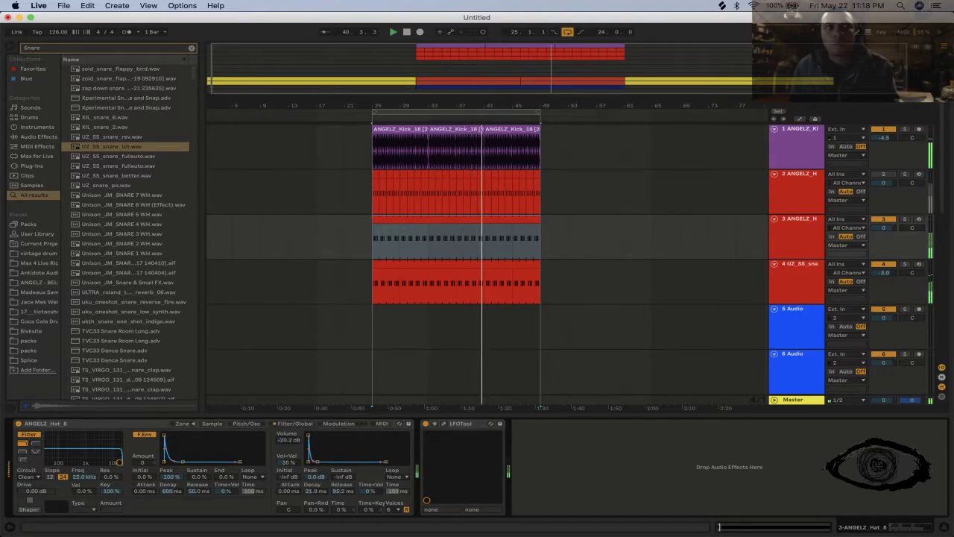
click(881, 177)
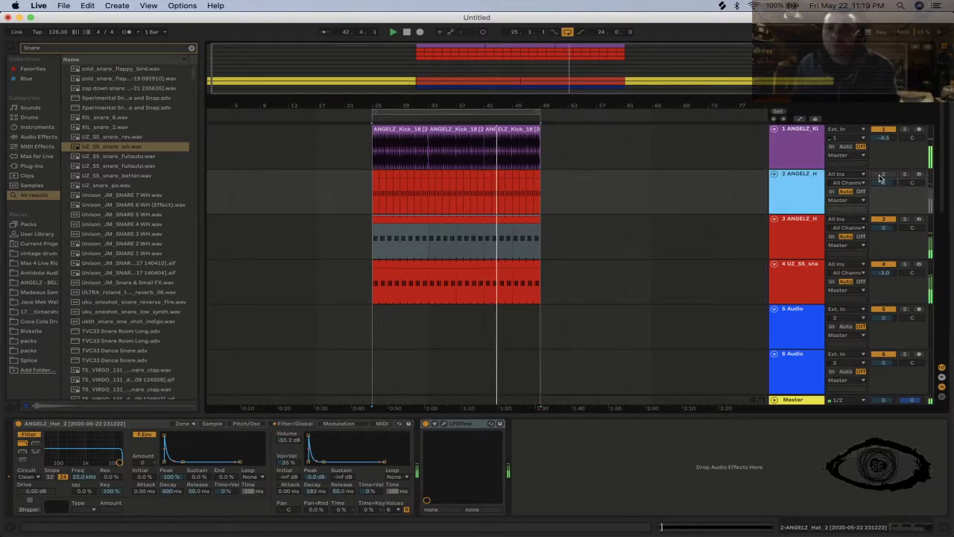
click(882, 177)
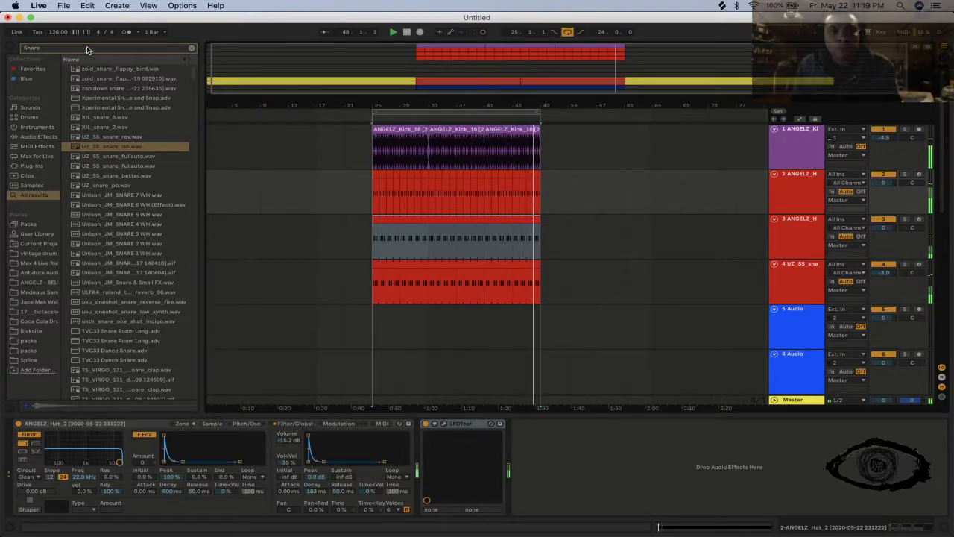
Search the browser for "clap" and audition several clap samples from across the results, including 0001 Clap Buss.wav.
key(super+f)
text(clap)
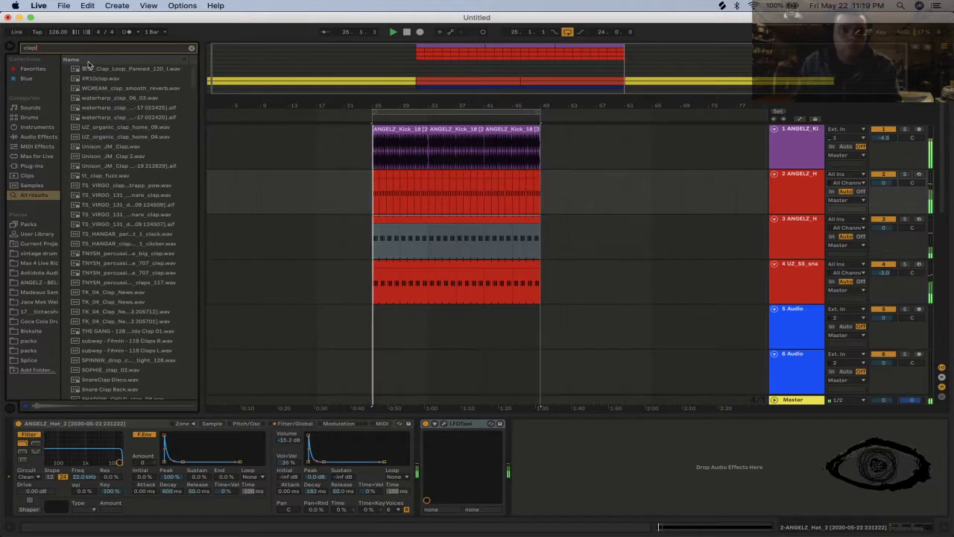
click(112, 77)
click(110, 69)
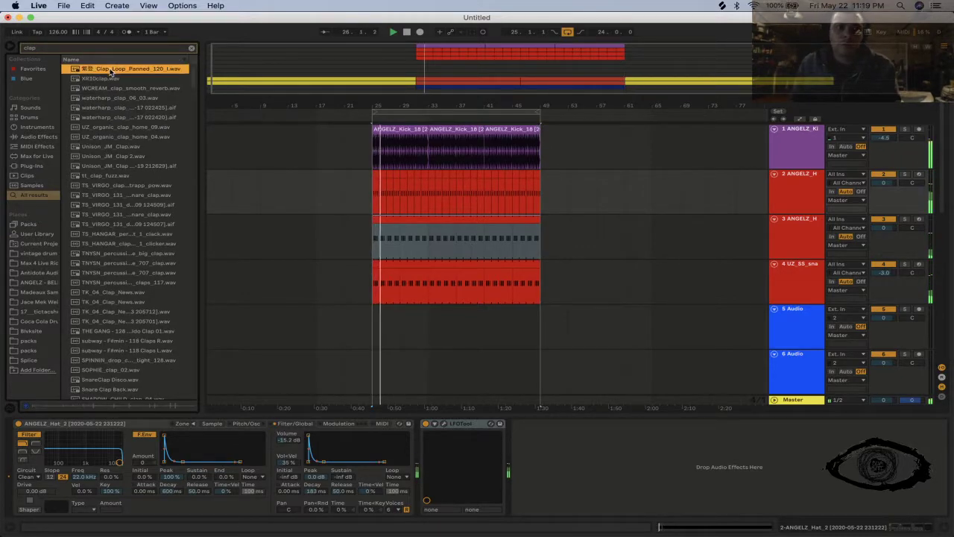
click(106, 175)
click(111, 157)
scroll(116, 168, down, 10)
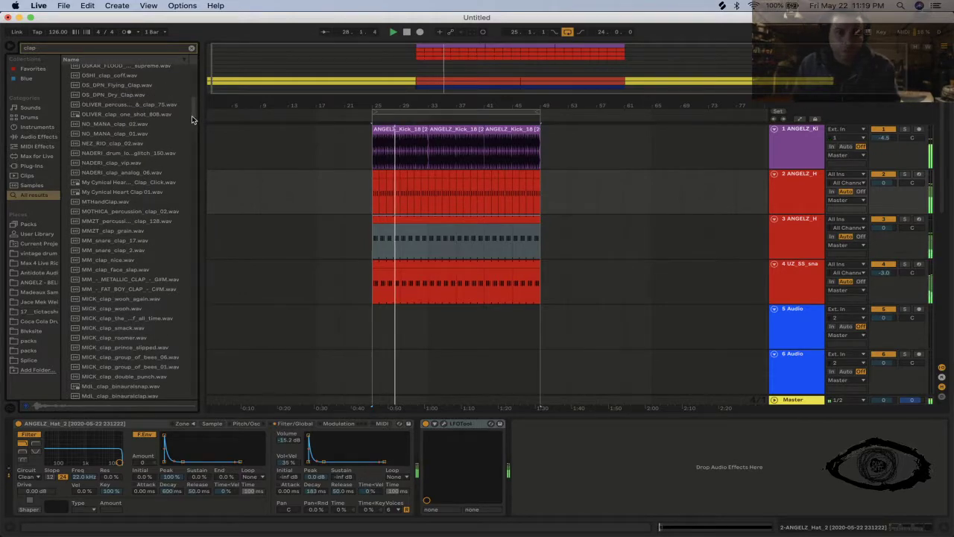
drag(192, 119, 184, 528)
click(138, 386)
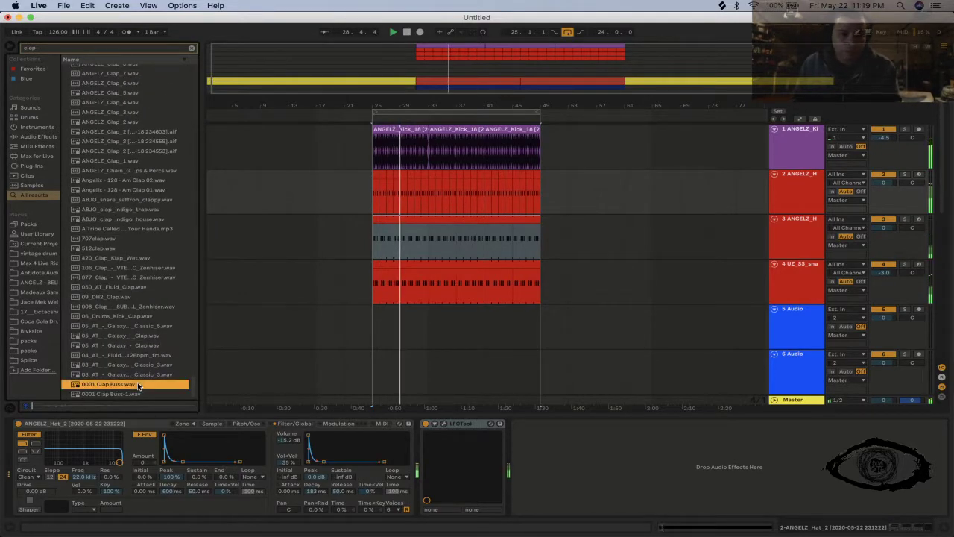
Audition the 05_AT_-_Galaxy claps and place 05_AT_-_Galaxy_-_Clap.wav on audio track 5 at bar 25.
click(134, 337)
key(Up)
key(Up)
key(Up)
click(137, 337)
click(313, 338)
Move the clap to beat 2 of bar 25, trim it to one beat, and copy it to beat 4.
drag(378, 113, 378, 325)
drag(378, 110, 335, 123)
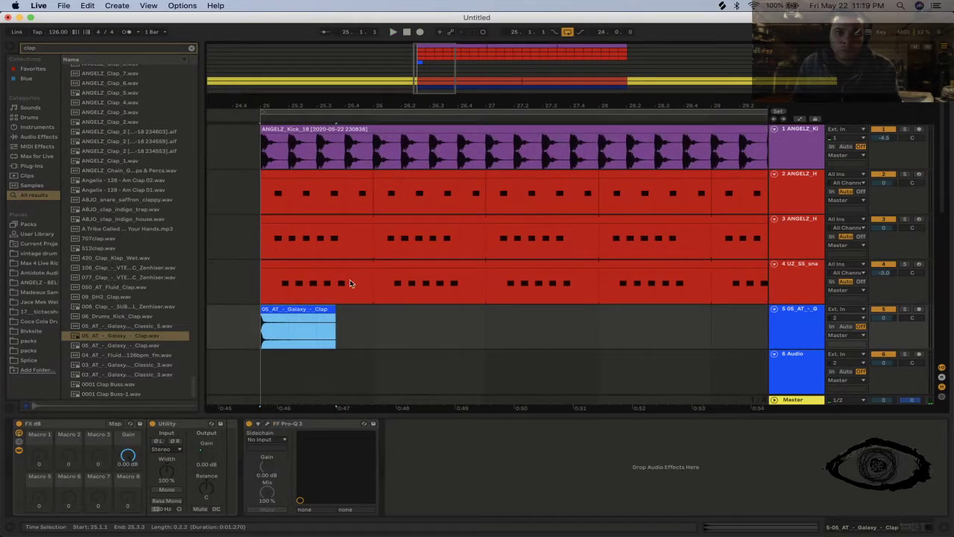
drag(293, 319, 323, 311)
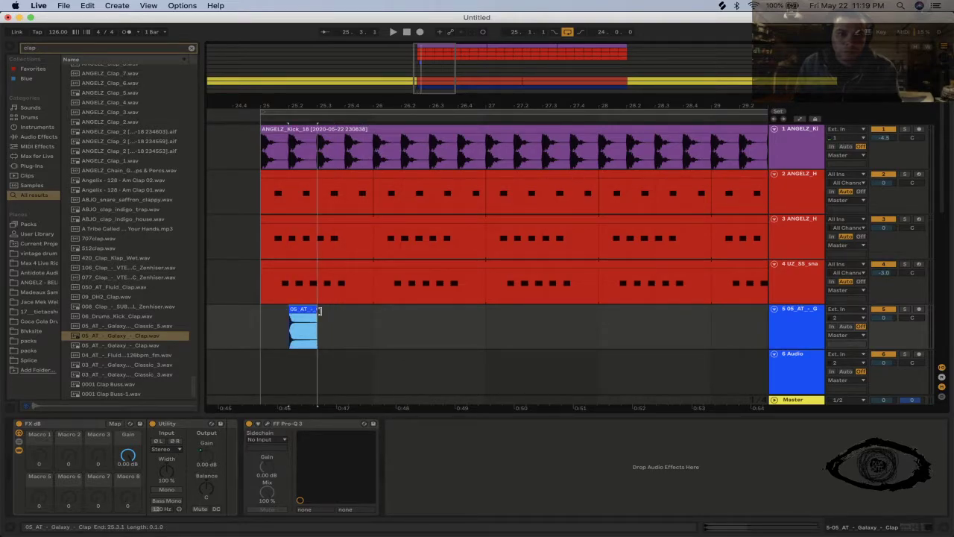
shift+click(343, 323)
key(super+d)
click(361, 322)
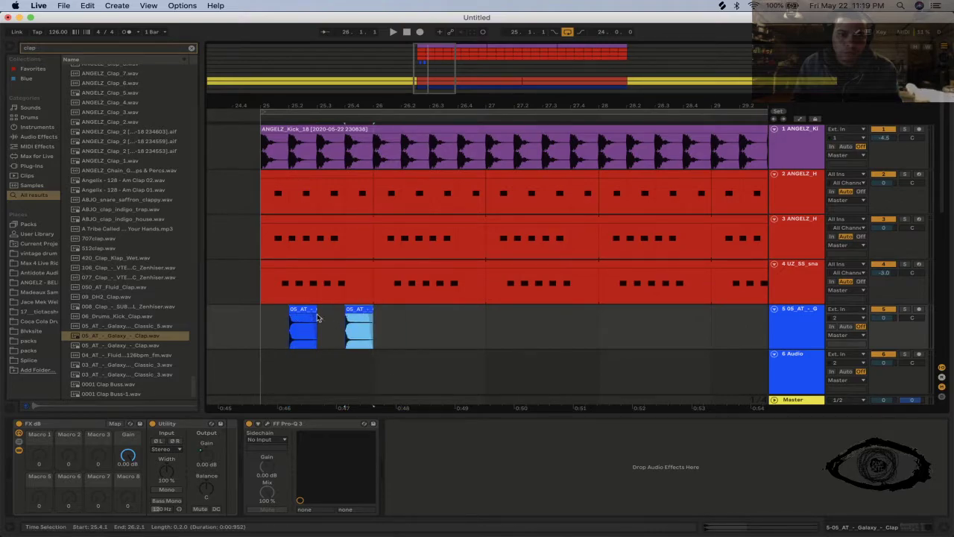
Duplicate the one-bar clap pattern on track 5 repeatedly until it fills bars 25 to 49.
shift+click(267, 319)
key(super+d)
key(super+d)
key(super+d)
key(super+d)
key(super+d)
key(super+d)
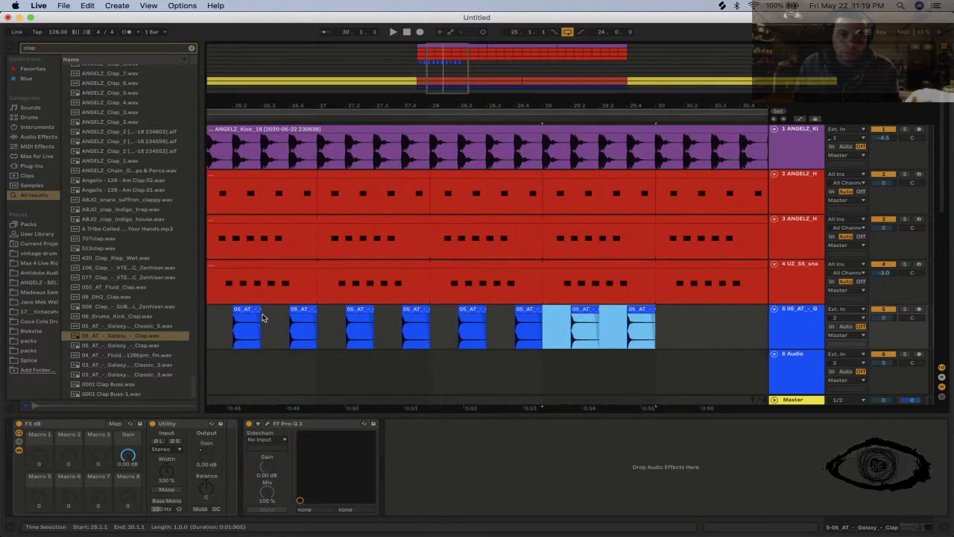
key(super+d)
key(super+d)
key(super+d)
key(super+d)
key(super+d)
key(super+d)
key(super+d)
key(super+d)
key(super+d)
key(super+d)
key(super+d)
key(super+d)
key(super+d)
key(super+d)
key(super+d)
key(super+d)
key(super+d)
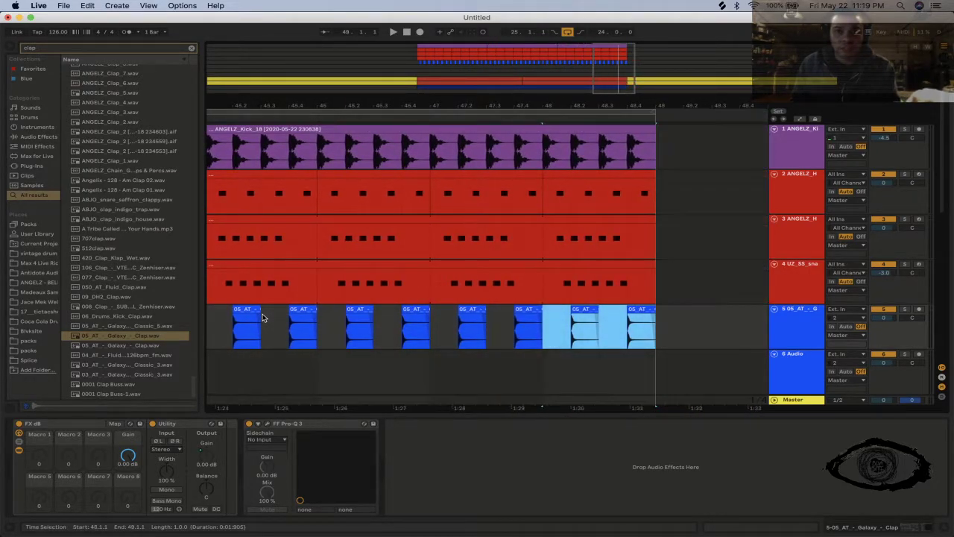
Lower the clap track's gain to -14.0 dB and add a 12 dB/oct low cut at about 158 Hz in Pro-Q 3.
key(super+a)
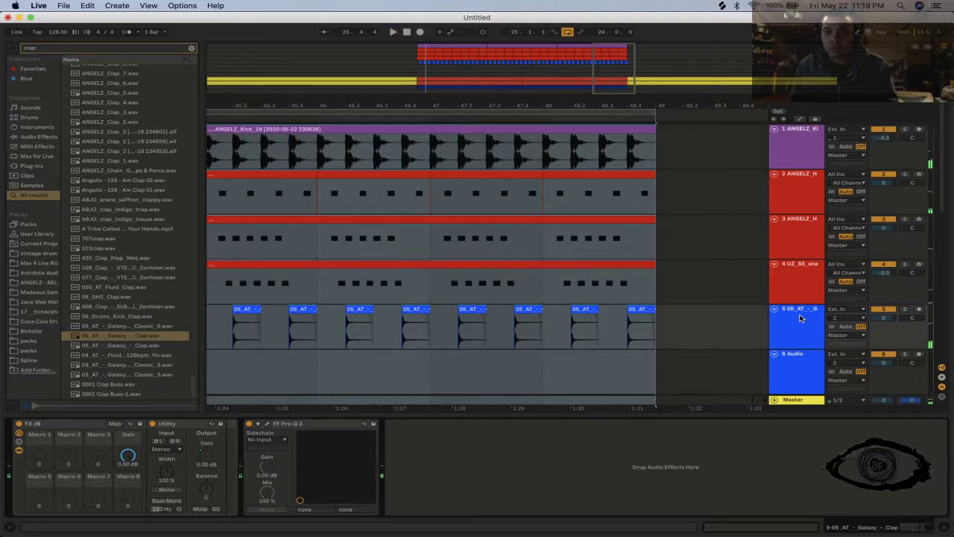
drag(203, 450, 203, 485)
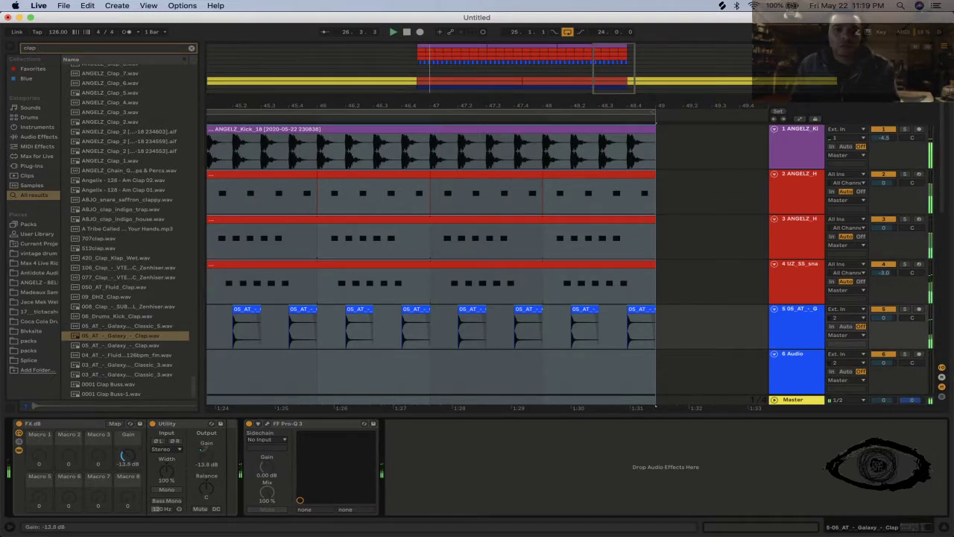
click(267, 425)
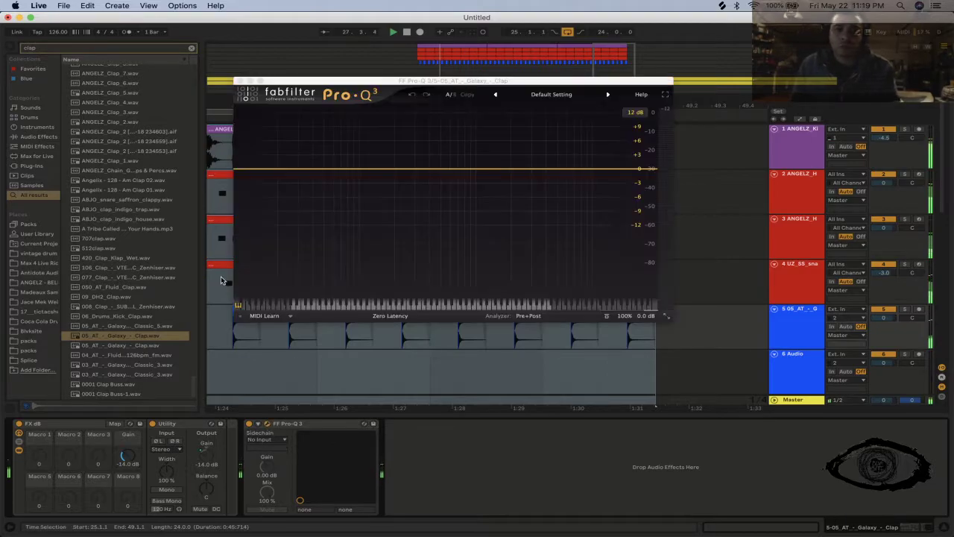
click(248, 170)
drag(249, 170, 382, 173)
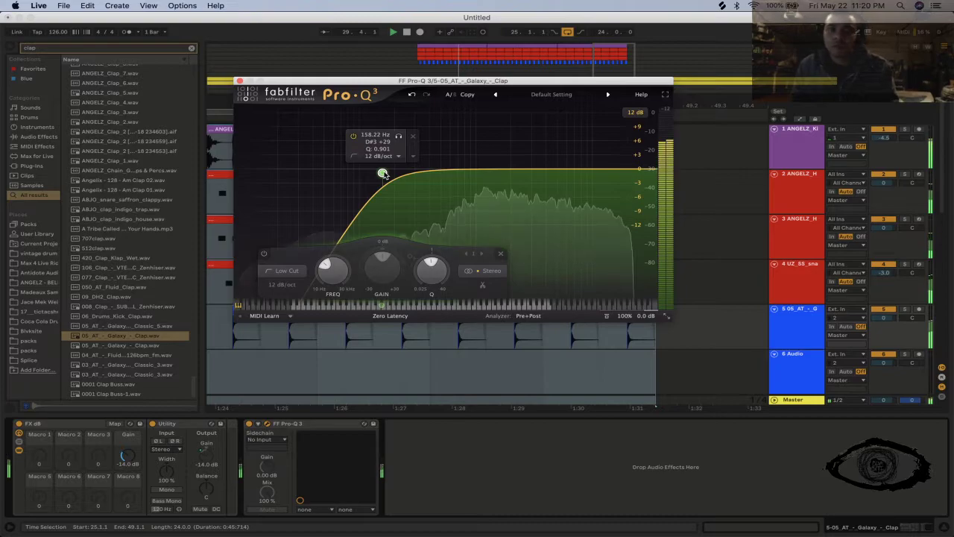
click(239, 80)
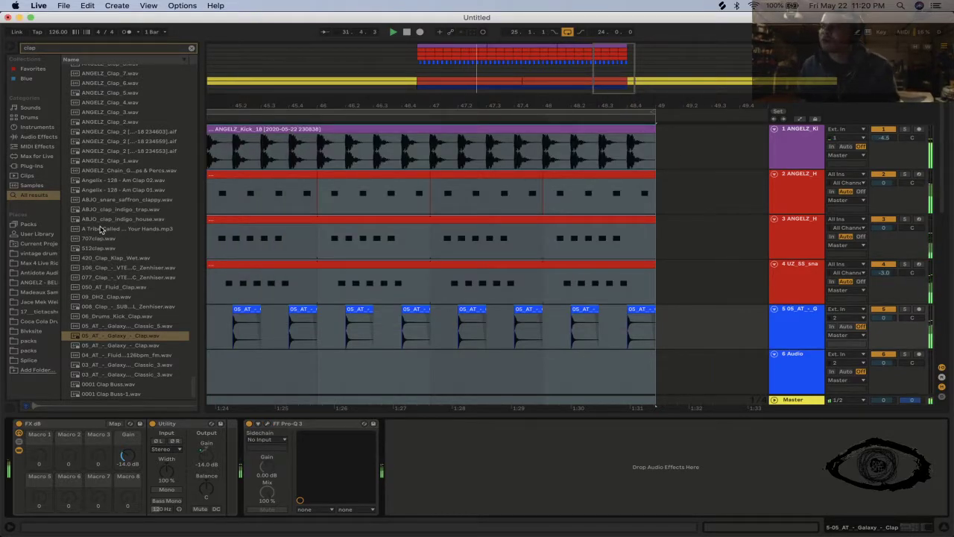
Play the full drum loop, stop it, and delete the claps on track 5 between bars 25 and 33.
double_click(429, 415)
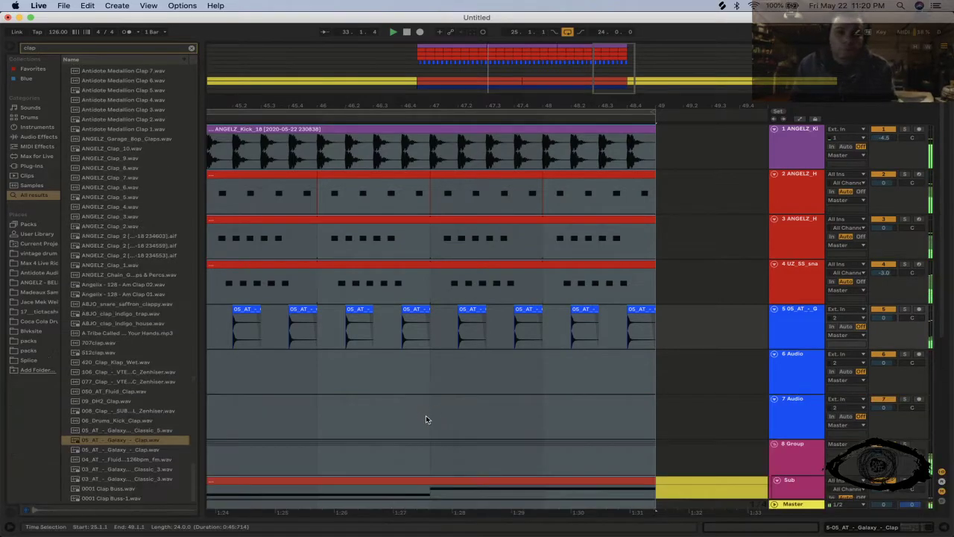
double_click(276, 109)
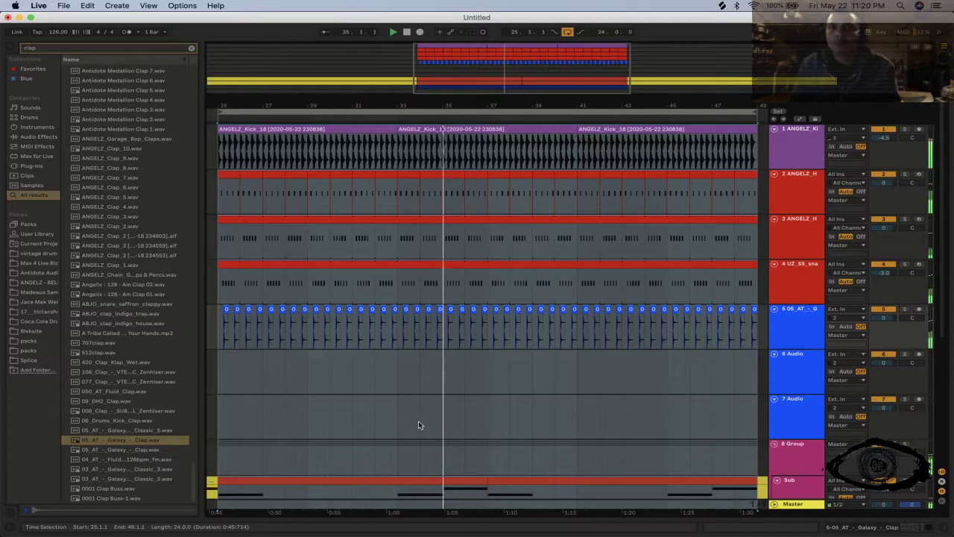
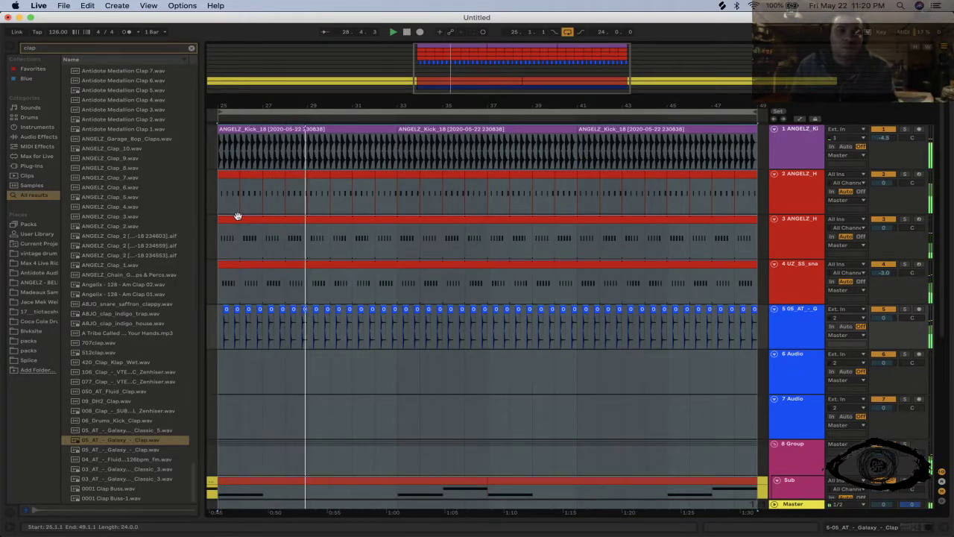
key(space)
drag(215, 319, 397, 319)
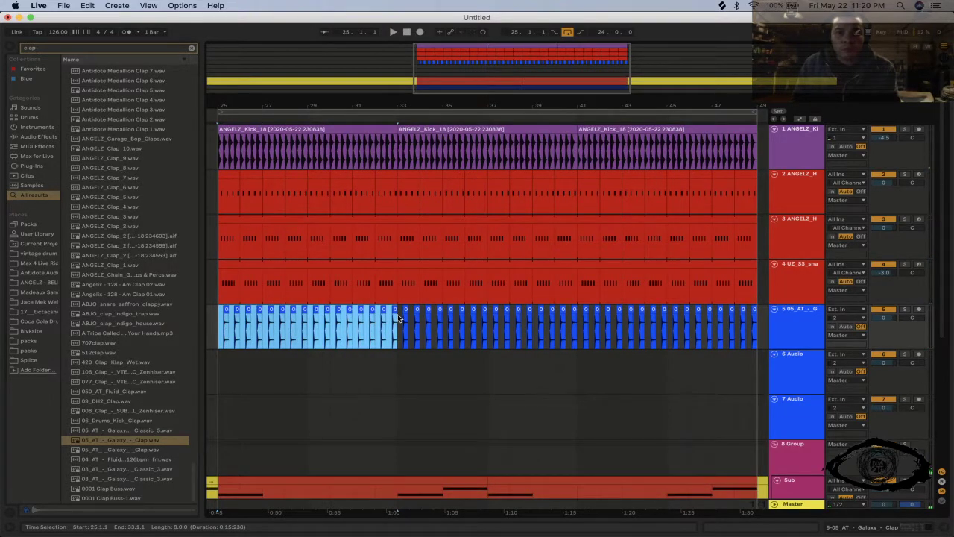
key(Delete)
Trim the start of the track 3 hat and track 4 snare clips together to bar 41.
click(221, 222)
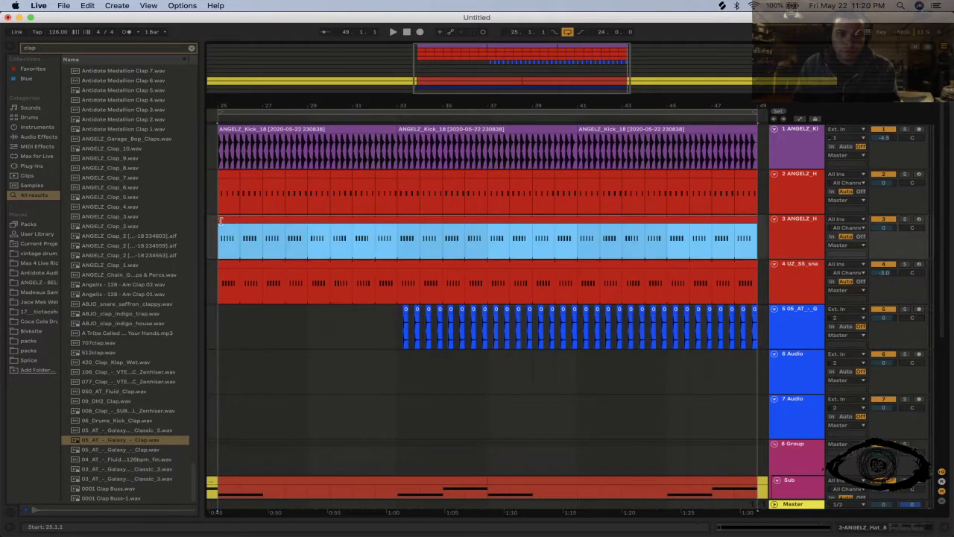
shift+click(222, 267)
drag(221, 264, 574, 275)
Try starting the track 3 hat and the snare at bar 37, play from bar 25, and trim both back to bar 41.
drag(532, 105, 515, 74)
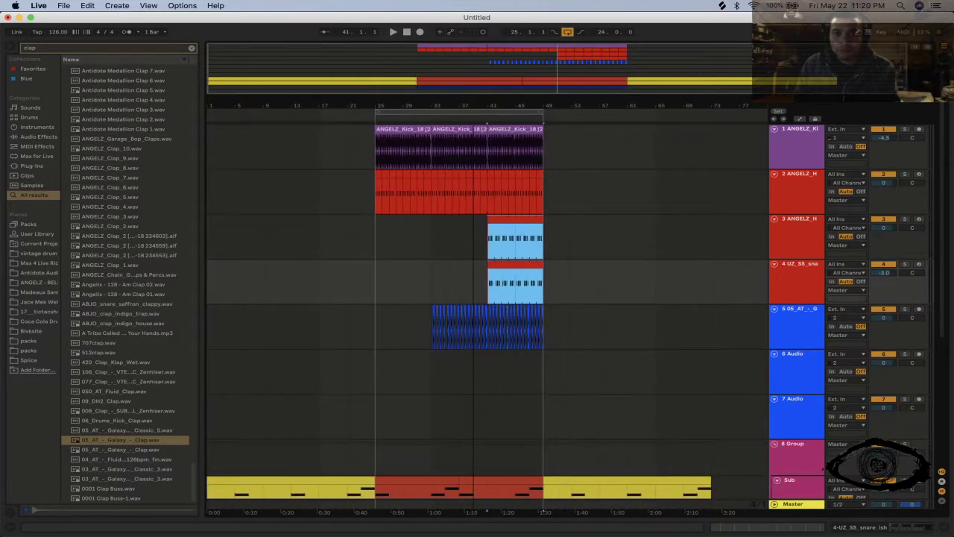
drag(491, 219, 464, 219)
click(377, 235)
key(space)
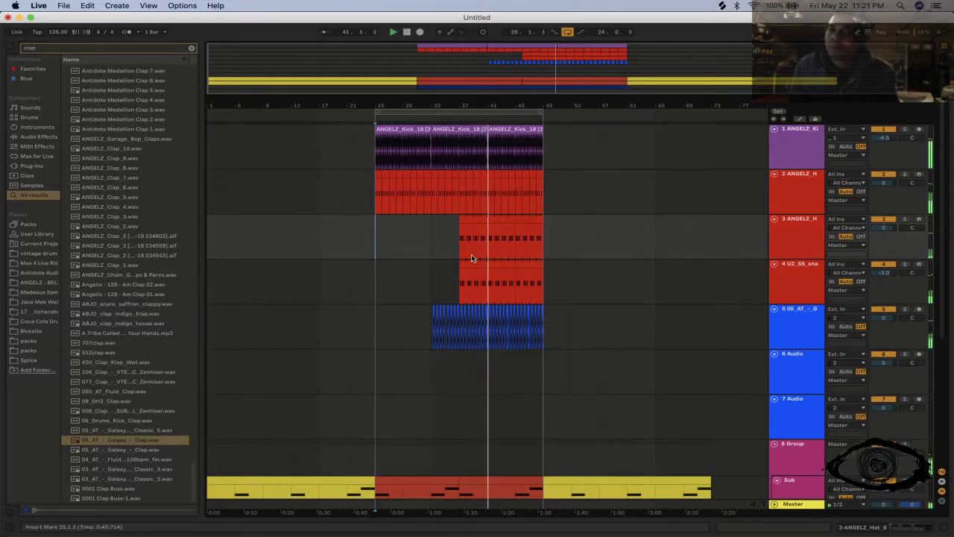
drag(461, 218, 491, 221)
drag(461, 271, 487, 269)
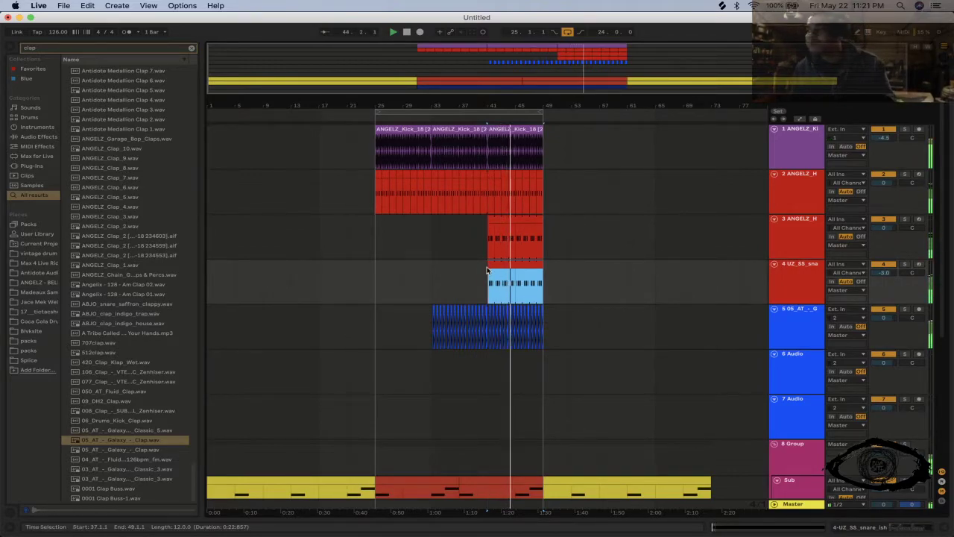
Duplicate bars 41 to 49 of the track 3 hat, snare and clap three times in succession, up to bar 73.
click(525, 230)
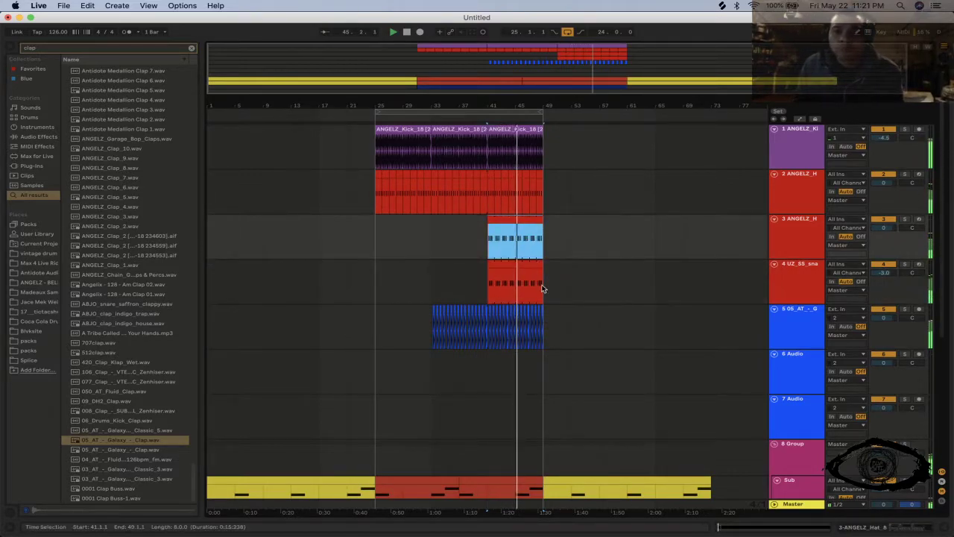
shift+click(537, 282)
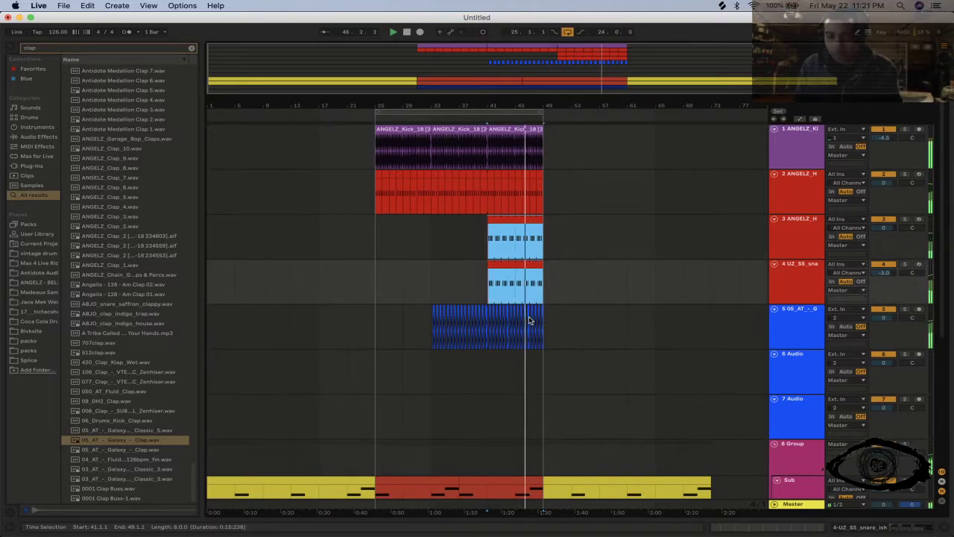
shift+click(528, 321)
key(super+d)
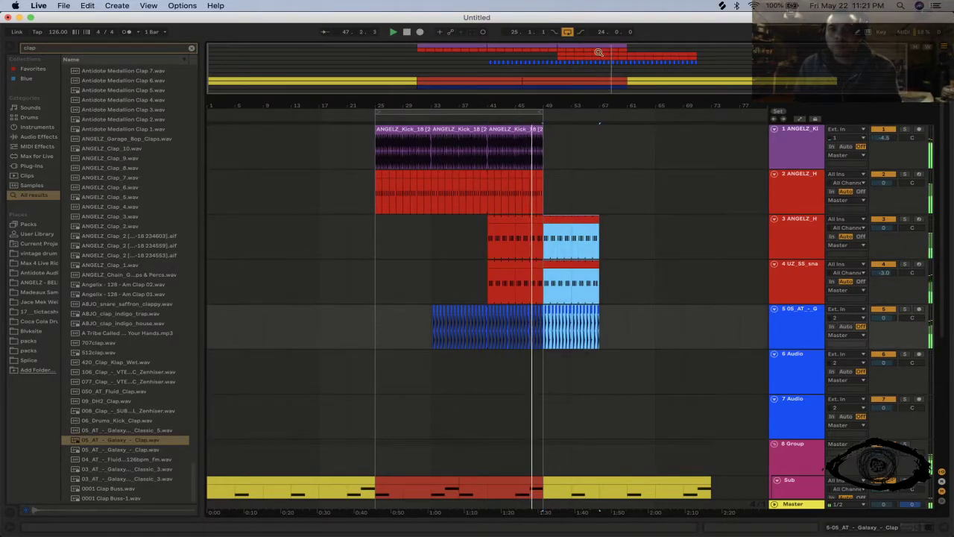
click(561, 220)
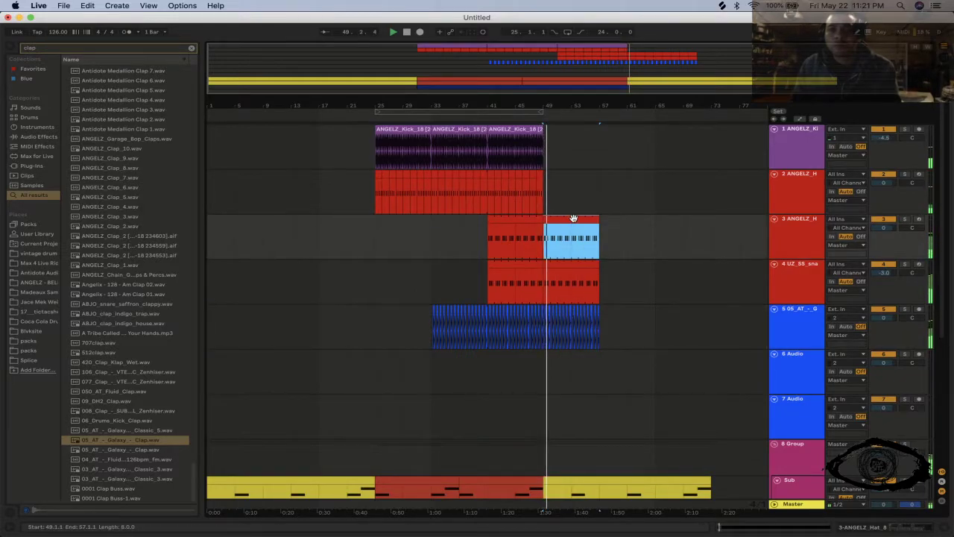
shift+click(598, 331)
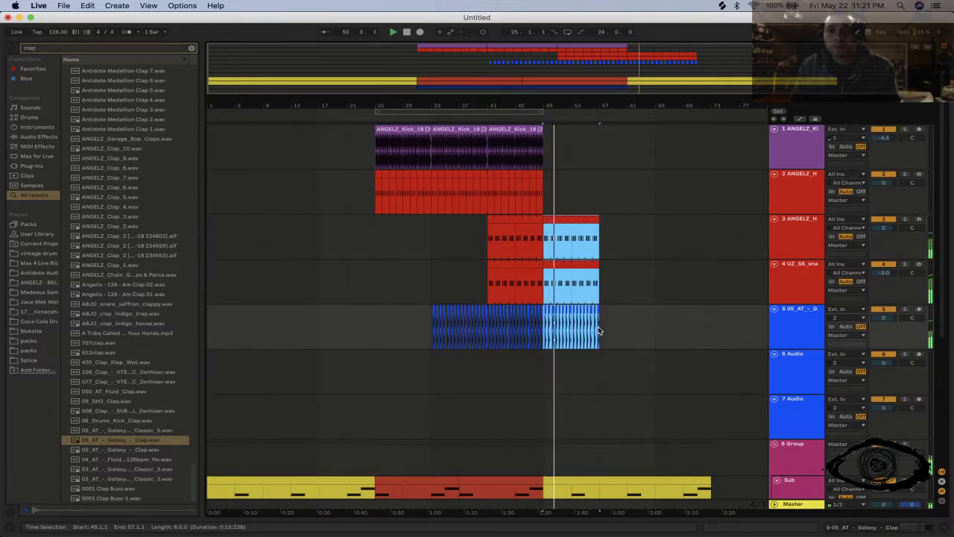
key(super+d)
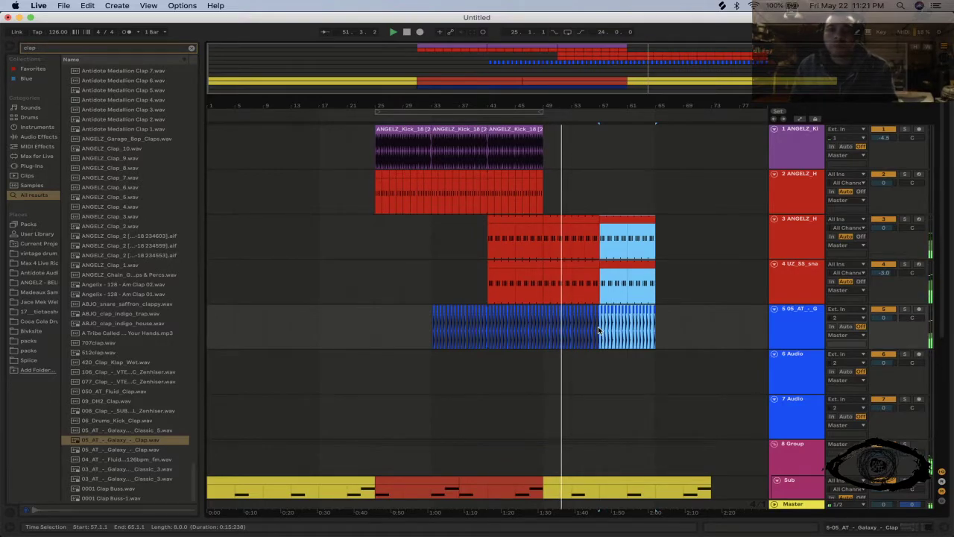
key(super+d)
scroll(598, 328, down, 5)
scroll(673, 319, up, 5)
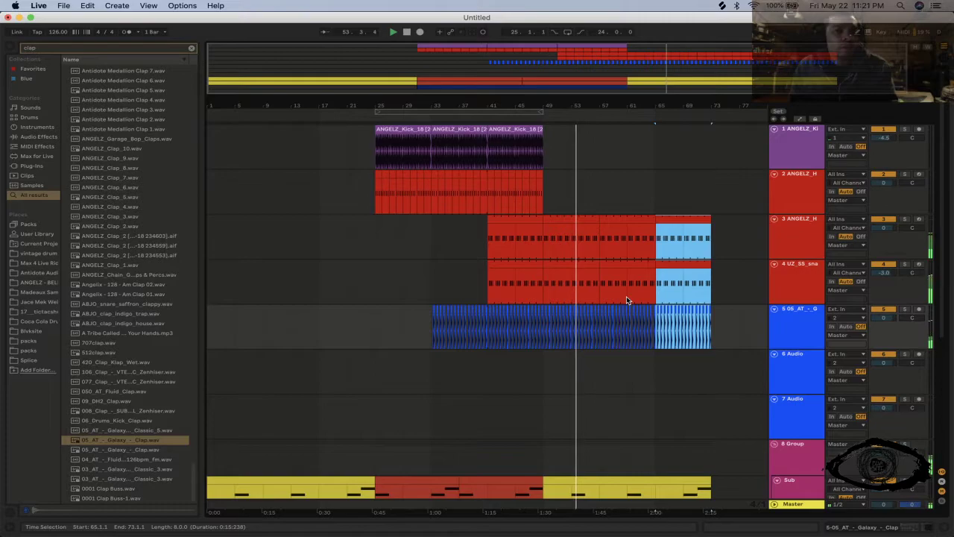
Shorten the track 3 hat and snare to end at bar 69 and remove the claps beyond that bar.
click(695, 220)
click(703, 223)
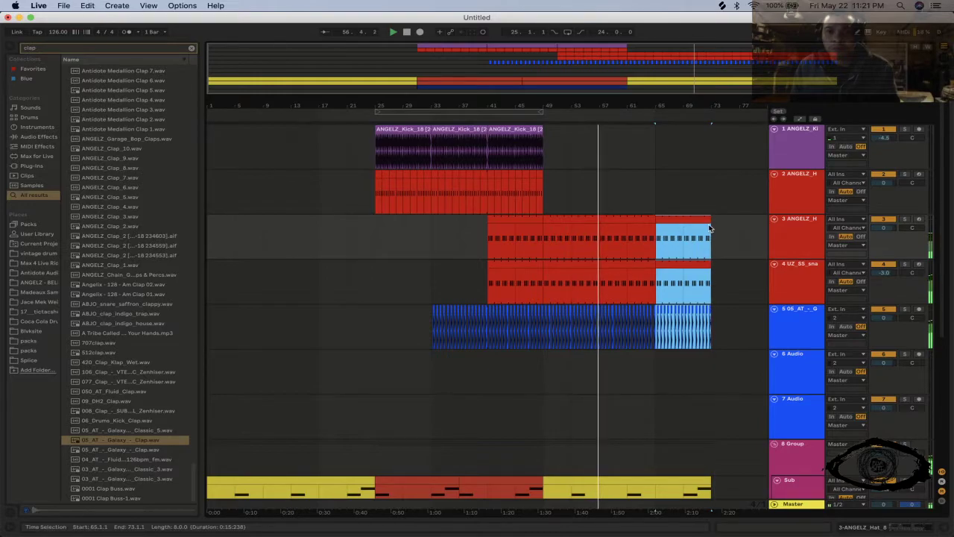
drag(680, 217, 680, 218)
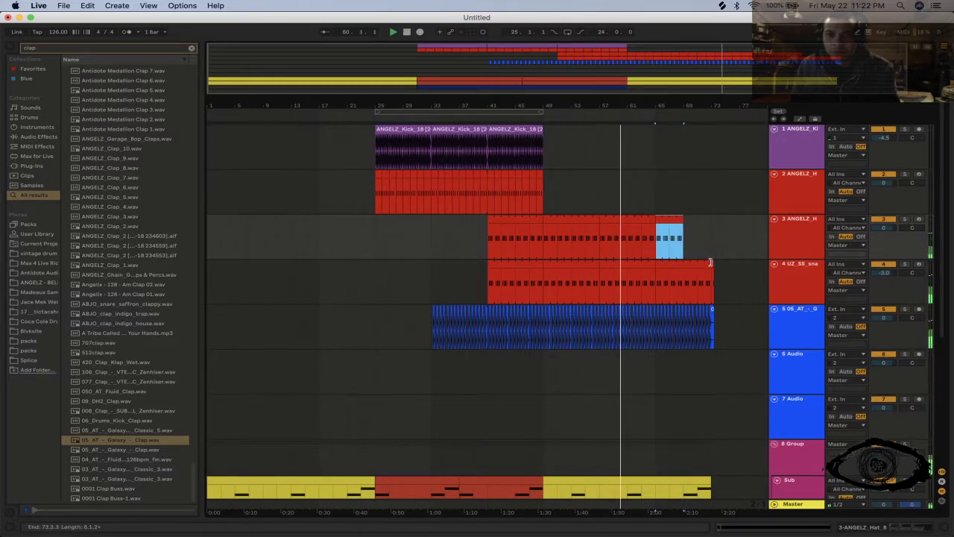
drag(711, 260, 682, 262)
drag(721, 313, 686, 317)
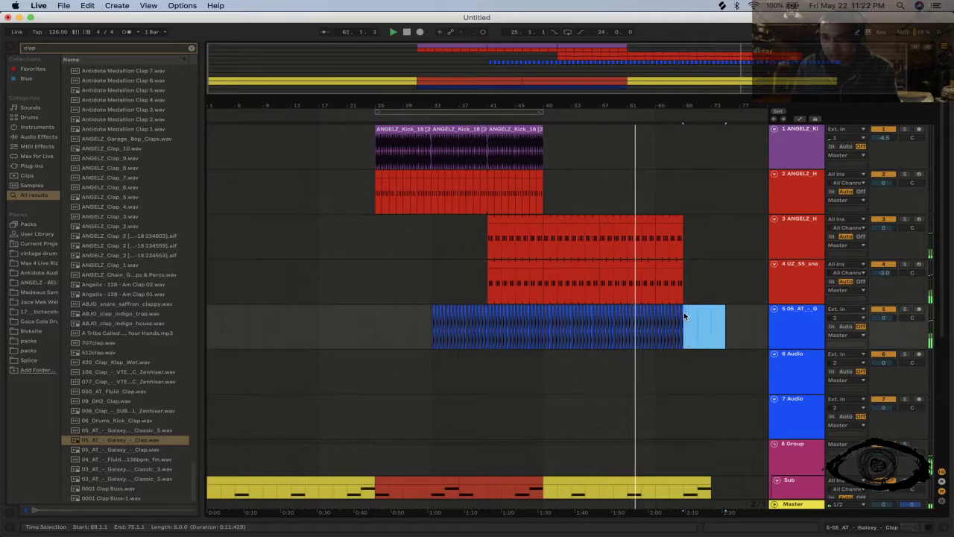
Select bars 25 to 73 across the drum tracks and set the arrangement loop to that 48-bar range.
drag(677, 104, 628, 109)
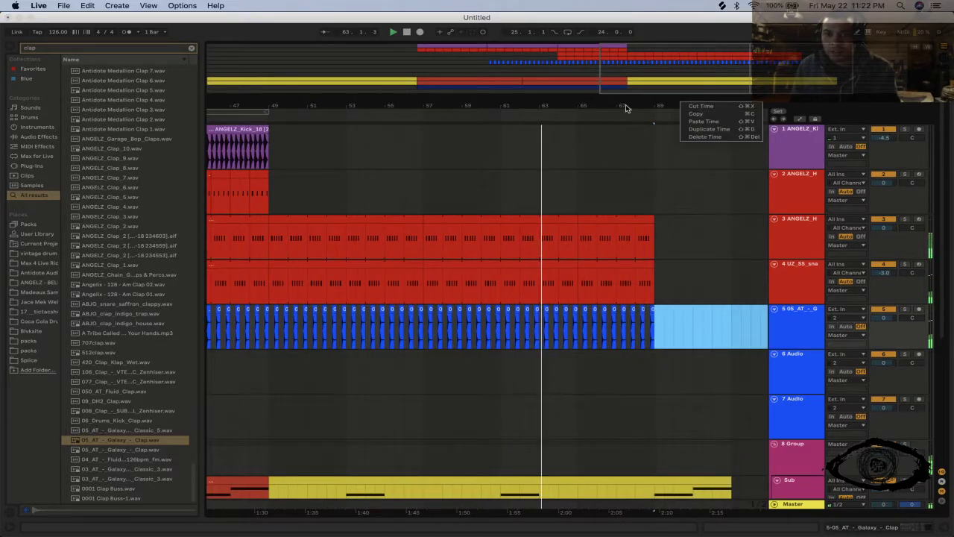
key(minus)
drag(714, 400, 375, 191)
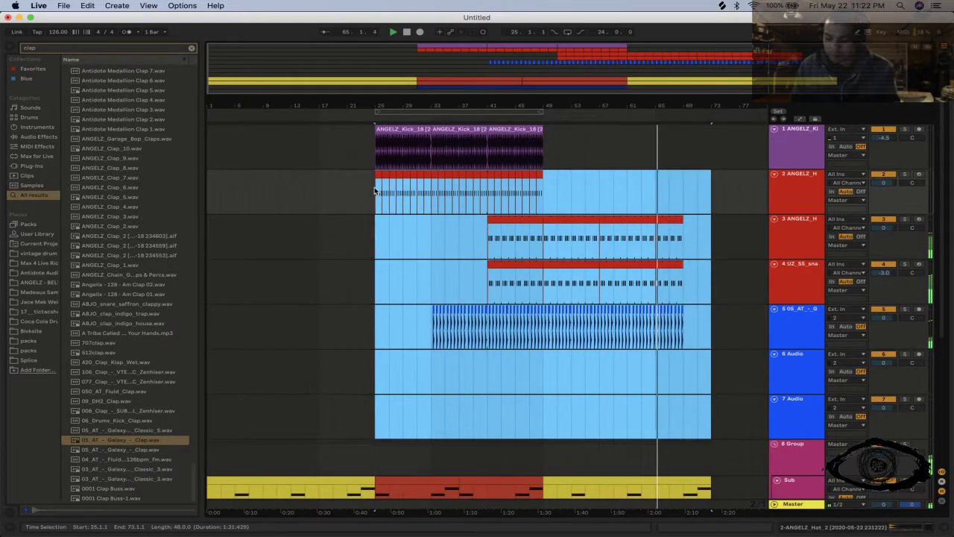
key(super+l)
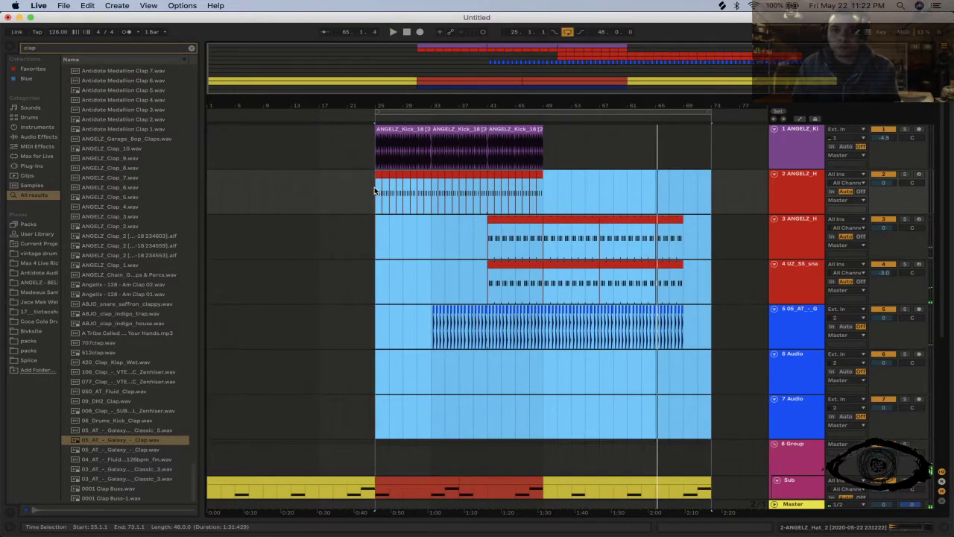
Duplicate the Cthulu clip from bars 25 to 49 directly after itself, filling bars 49 to 73.
click(600, 240)
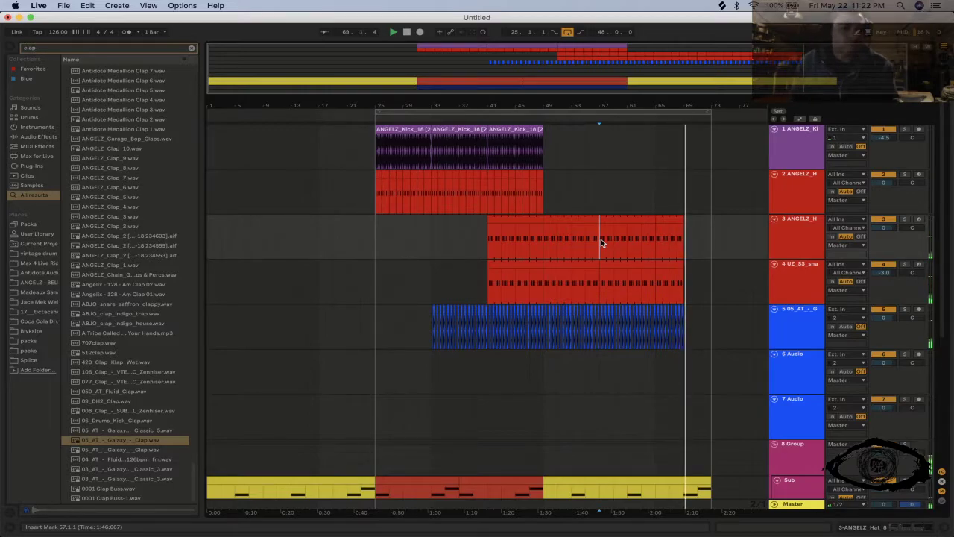
scroll(448, 267, down, 5)
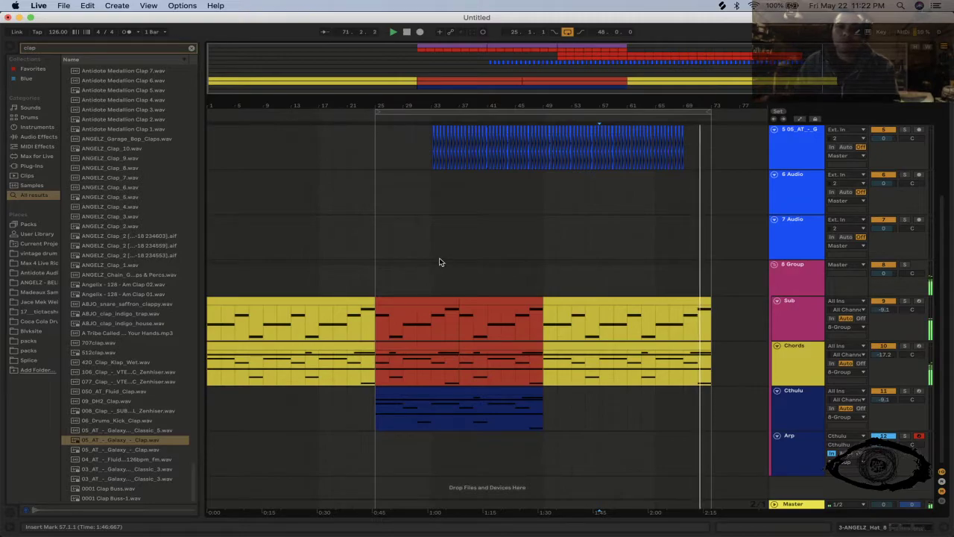
alt+drag(492, 391, 639, 412)
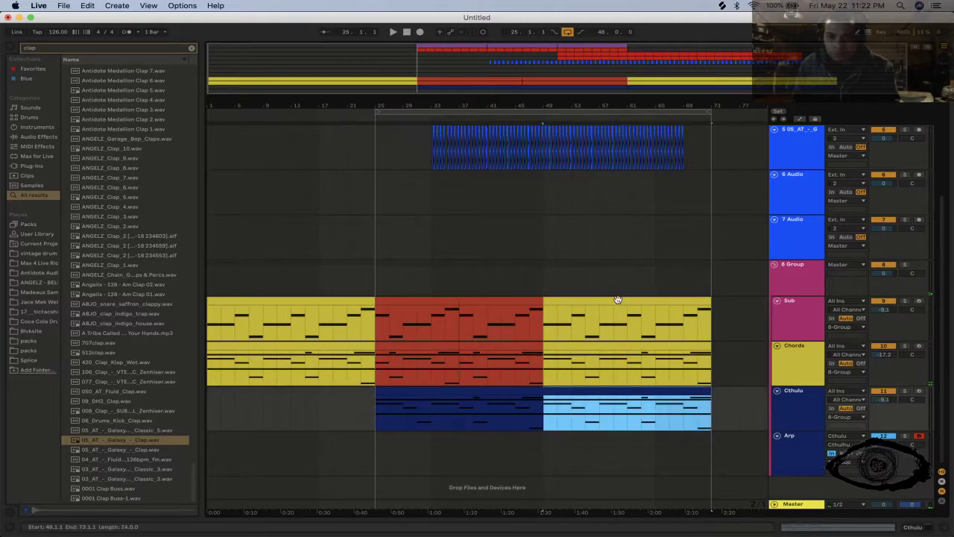
Add a second FX dB rack after EQ Eight at the end of the Sub track's device chain.
alt+drag(617, 299, 617, 299)
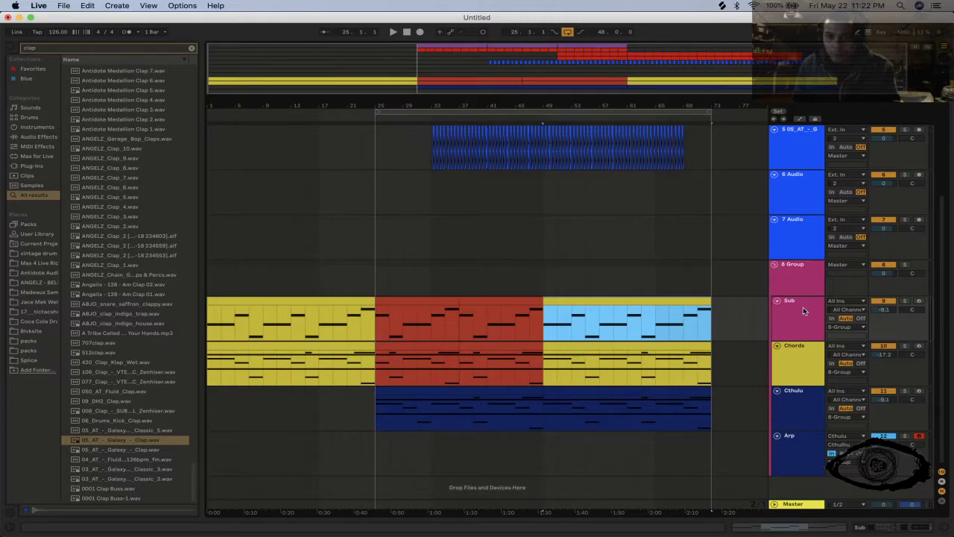
key(0)
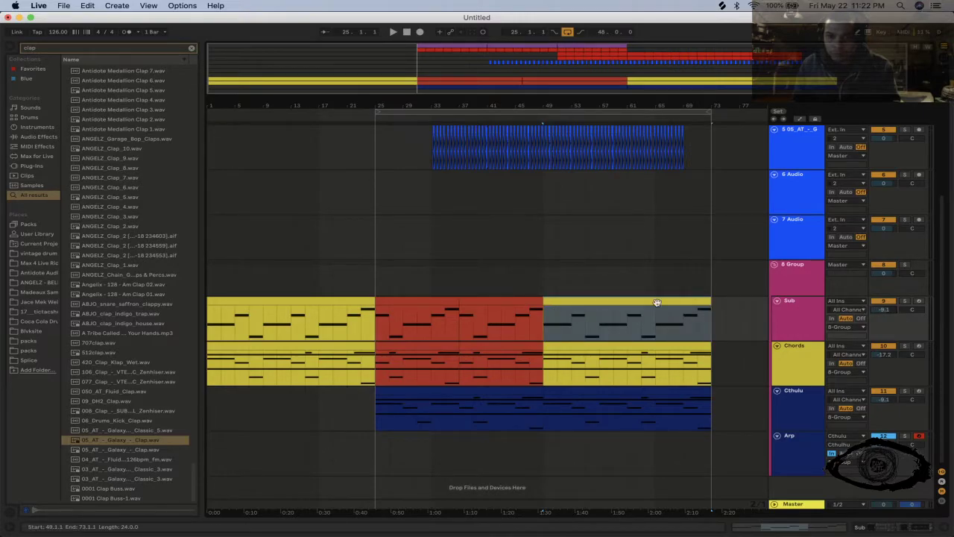
double_click(791, 310)
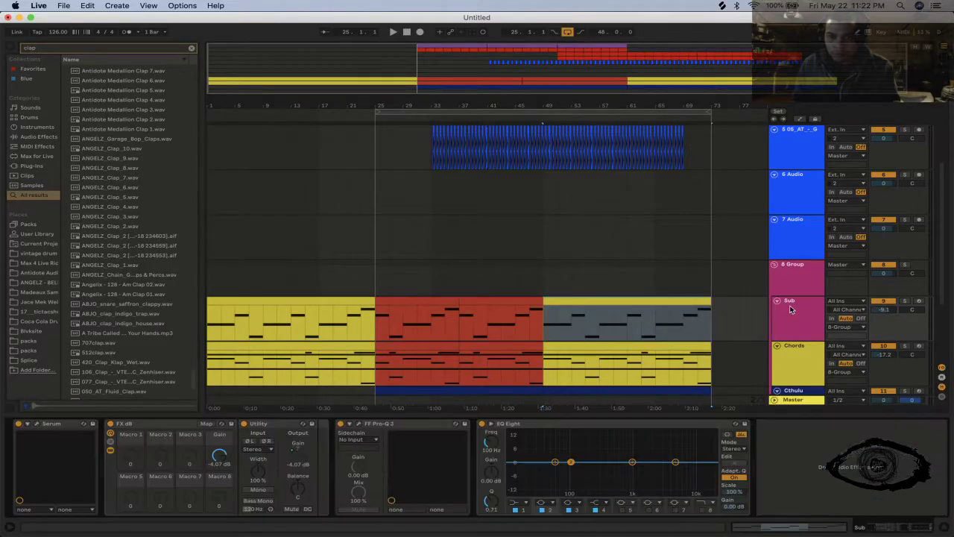
shift+click(175, 426)
drag(175, 426, 757, 442)
click(826, 471)
key(Delete)
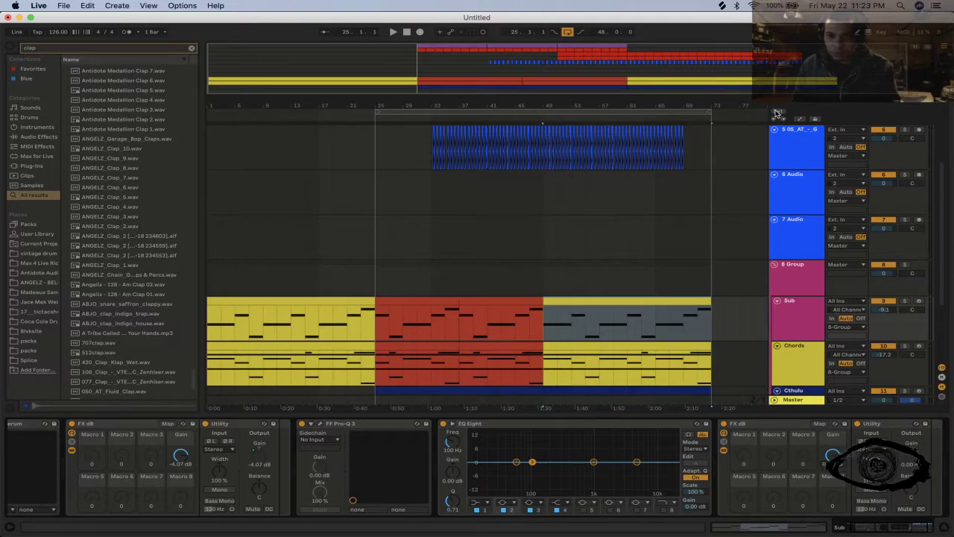
Show the automation lanes and copy the FX dB rack to the end of the Chords and Arp device chains.
click(799, 119)
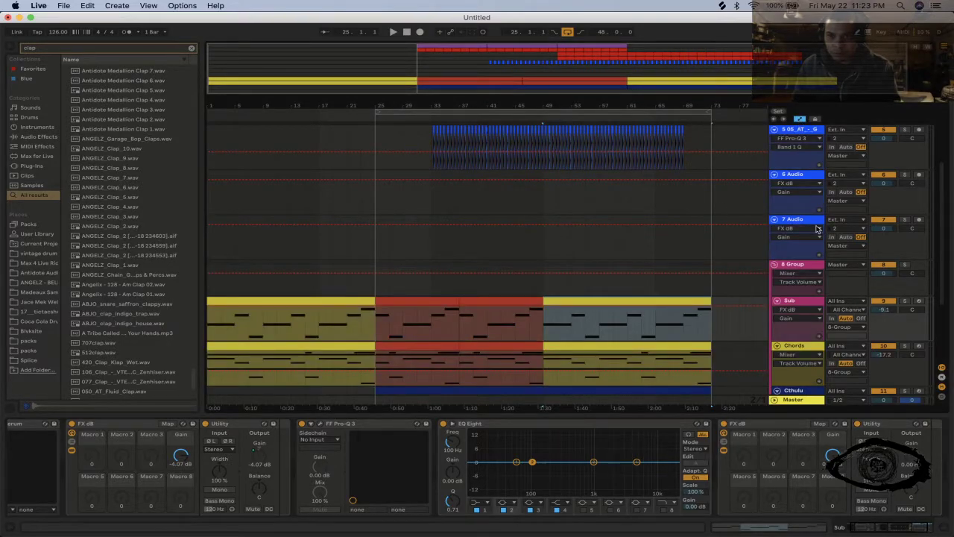
click(793, 426)
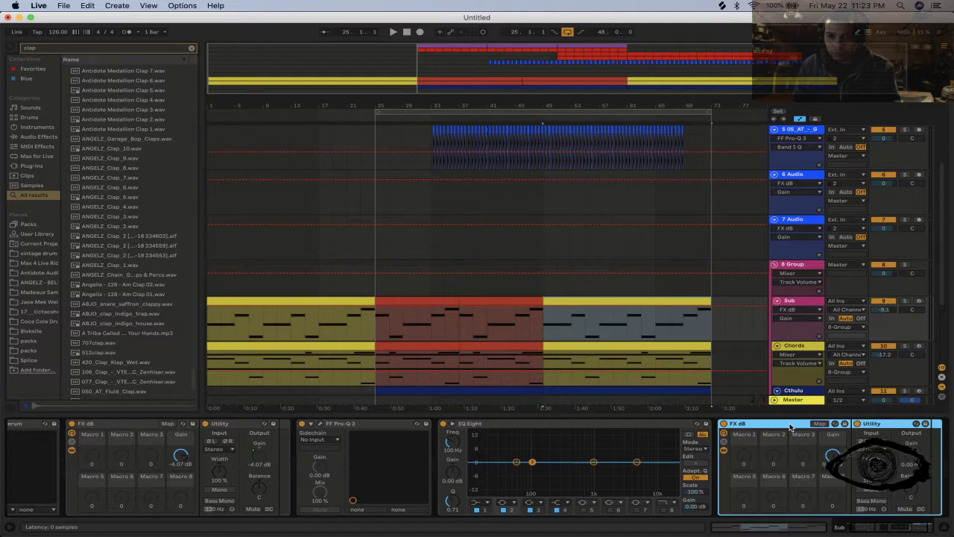
click(802, 348)
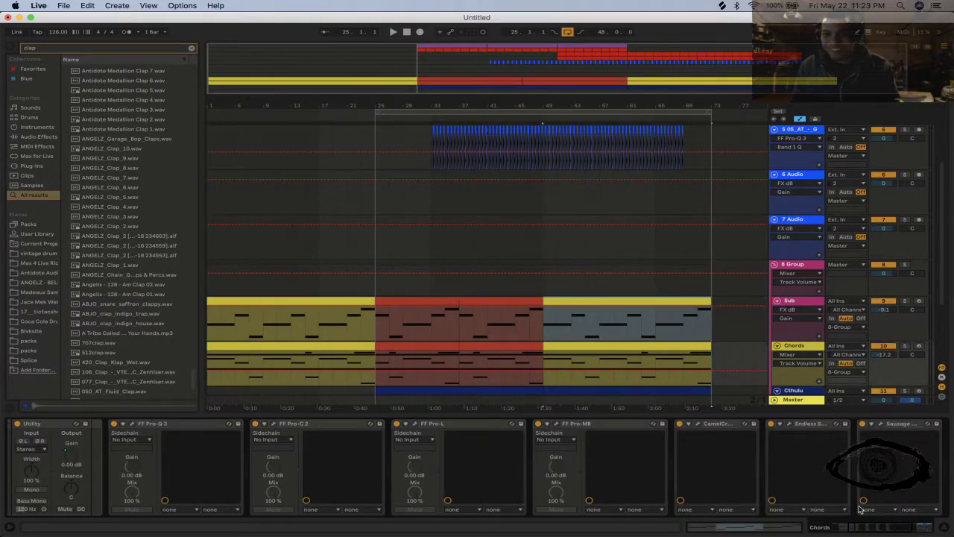
scroll(863, 513, right, 5)
scroll(784, 355, down, 2)
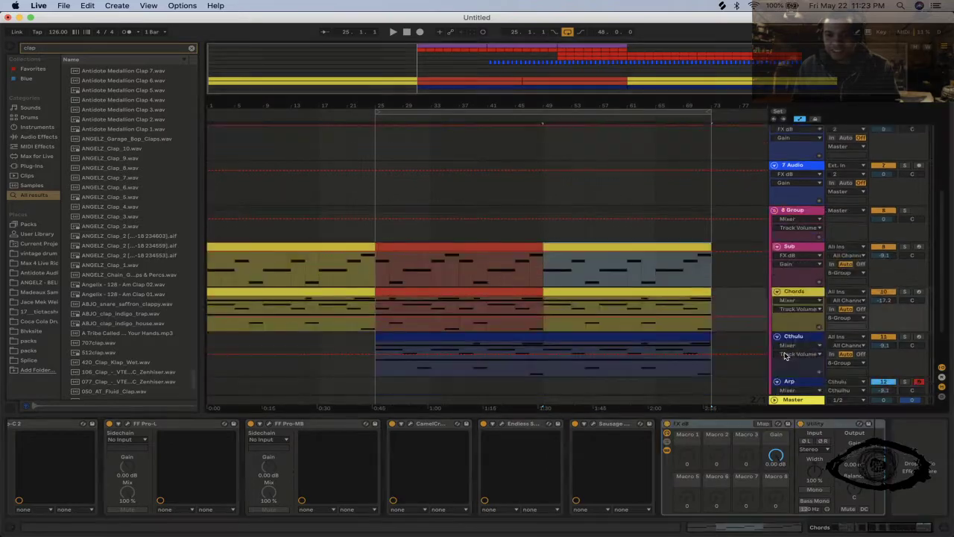
scroll(783, 373, down, 1)
click(739, 428)
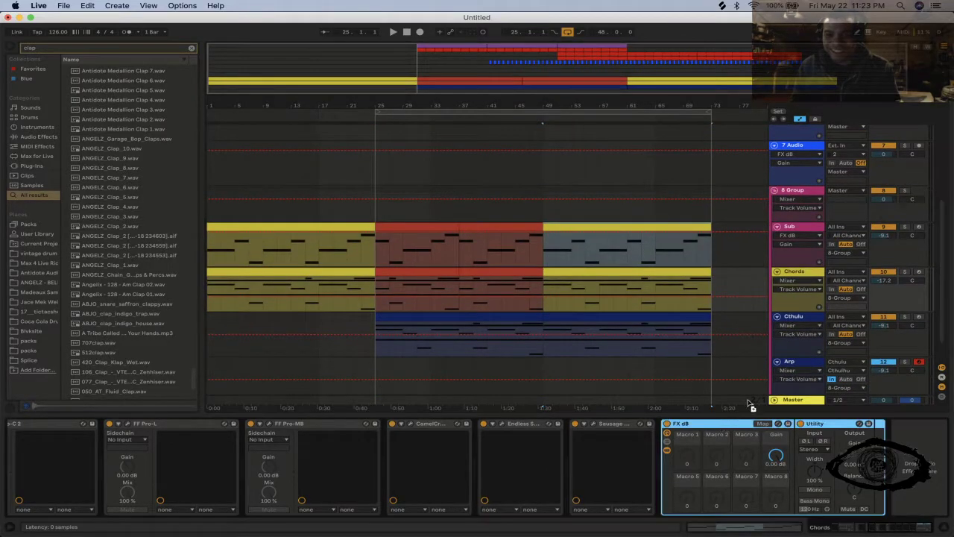
click(795, 363)
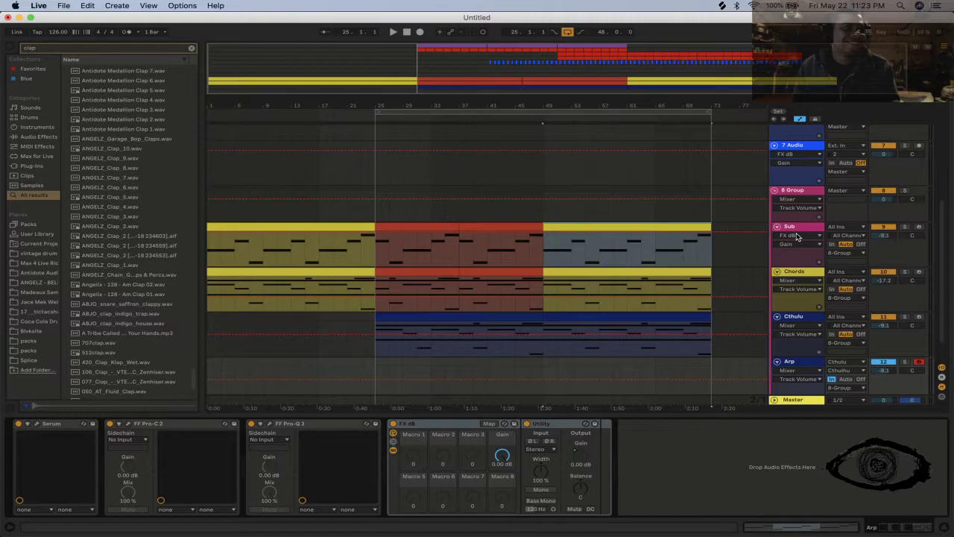
Draw a downward ramp in the Sub track's FX dB Gain automation from 0 dB at bar 49 to bar 73.
click(540, 239)
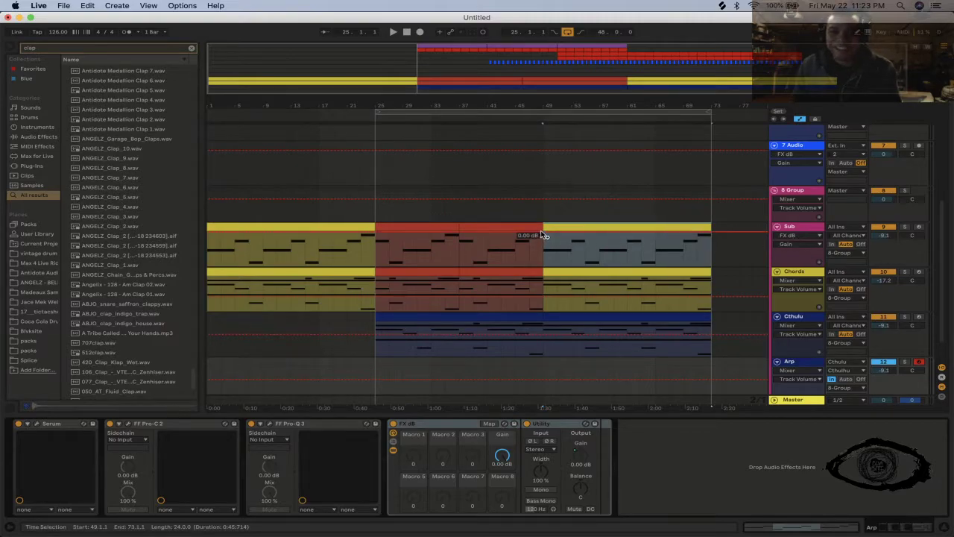
click(627, 245)
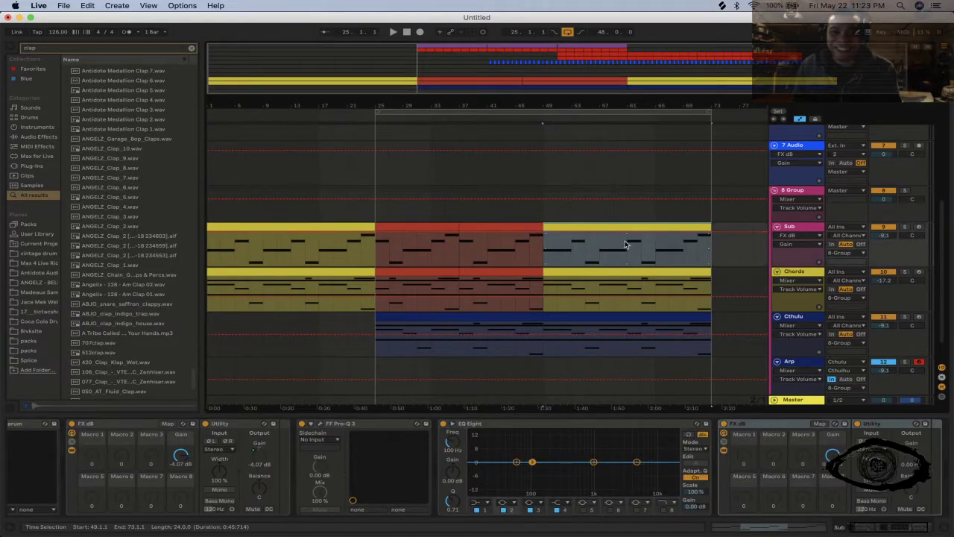
click(548, 232)
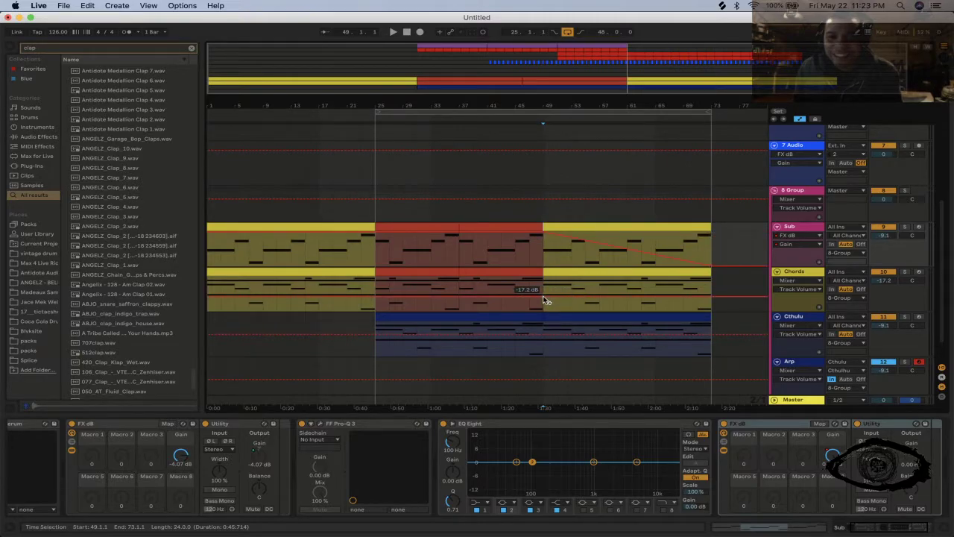
Choose the added FX dB rack's Gain as the Chords automation parameter and ramp it down from bar 49 to bar 73.
click(797, 282)
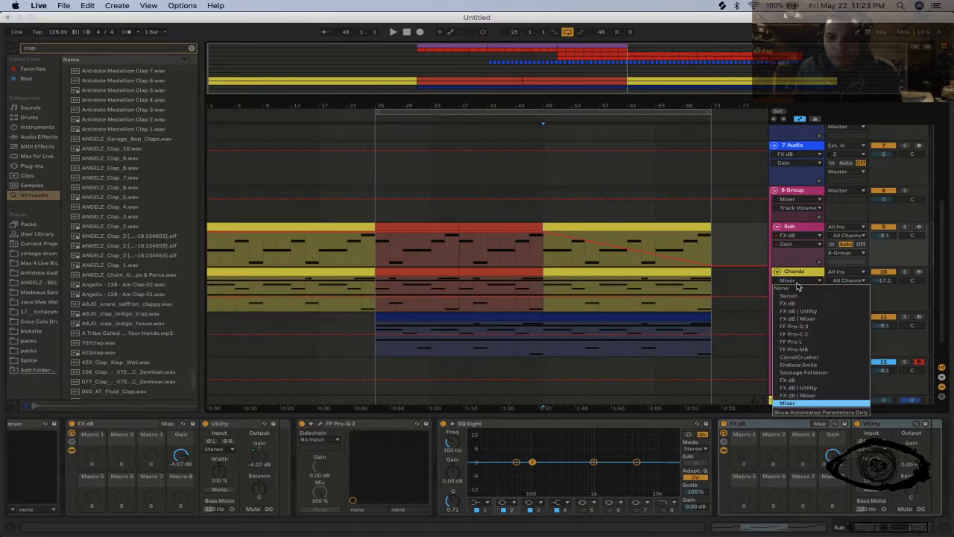
click(801, 392)
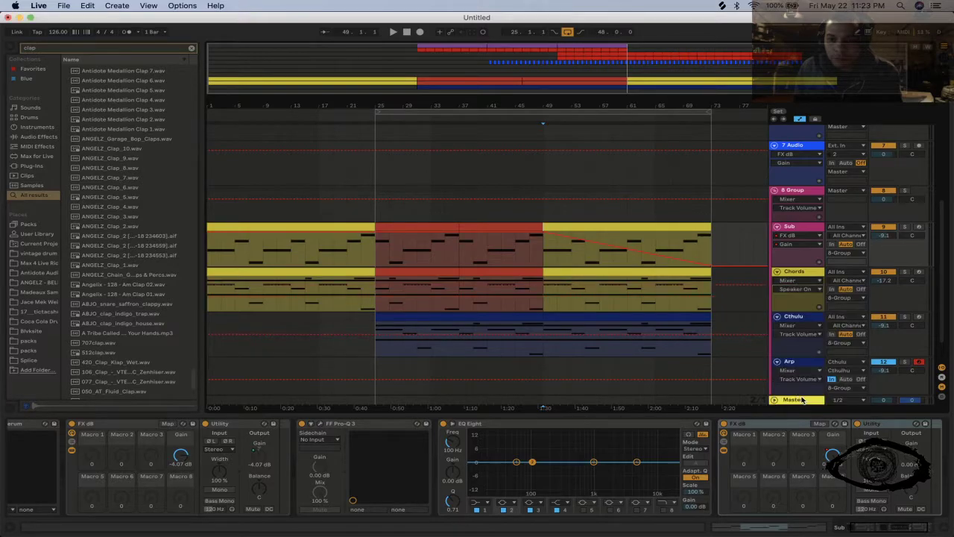
click(790, 282)
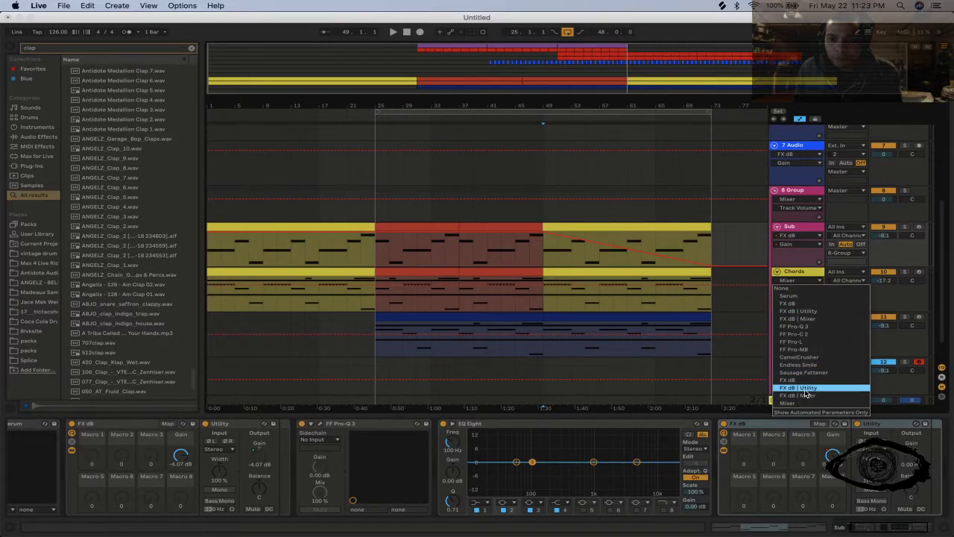
click(805, 388)
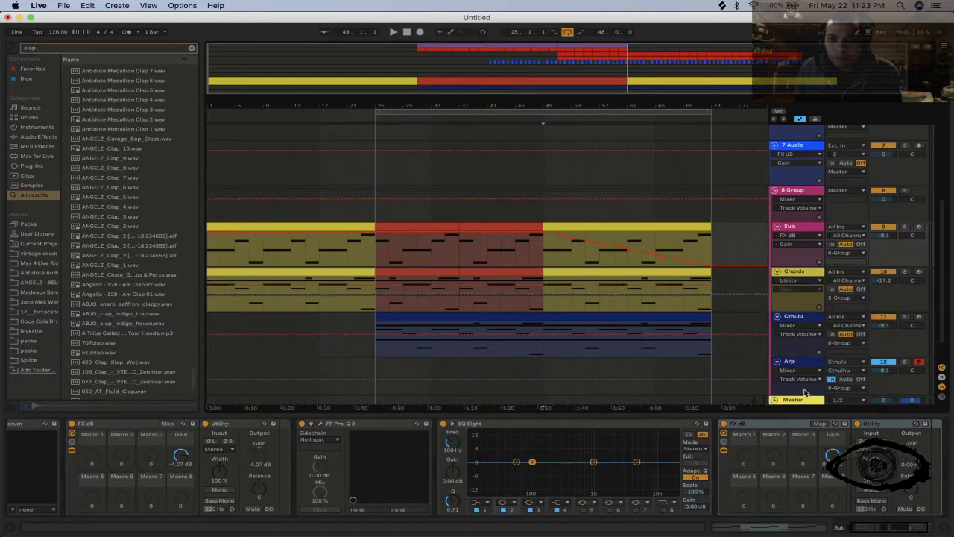
click(793, 283)
click(804, 383)
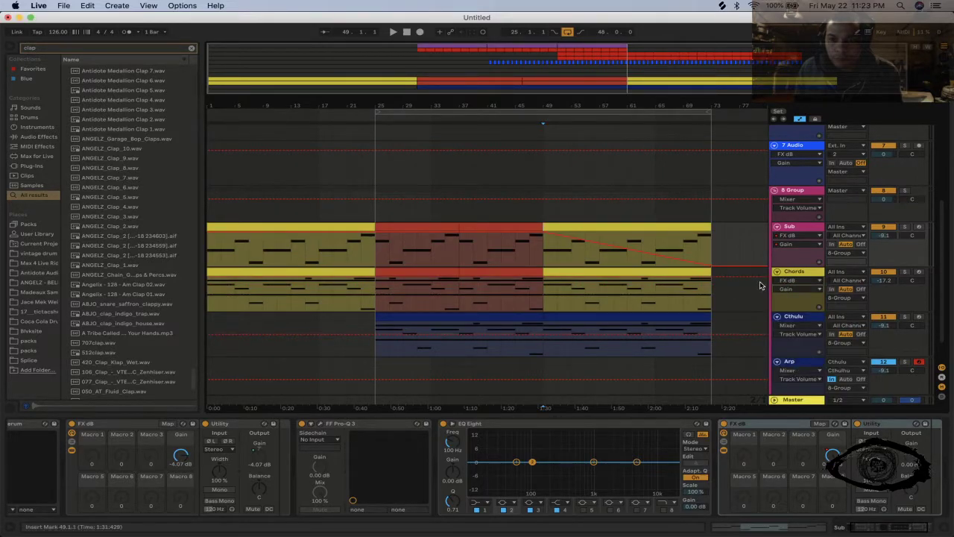
click(545, 281)
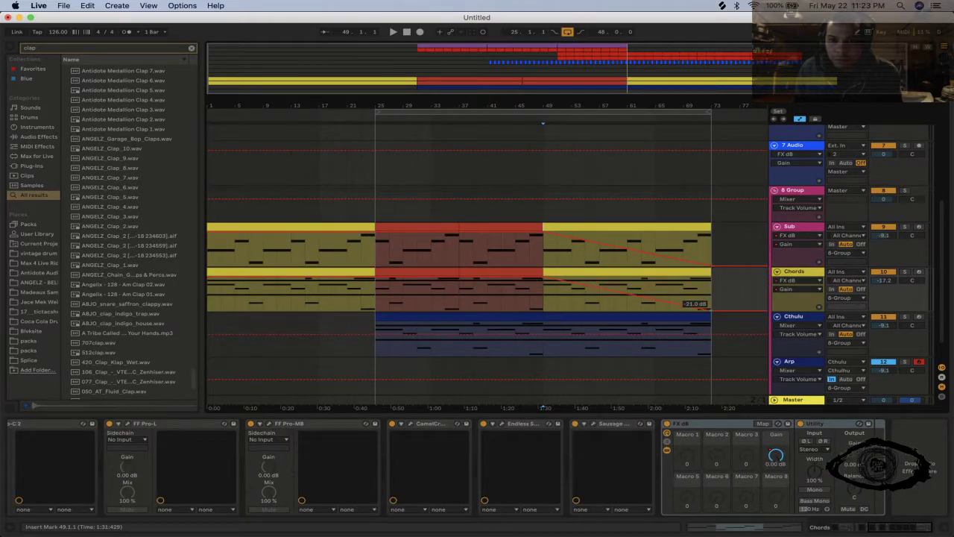
Automate the Arp track's FX dB Gain to drop to -12.0 dB at bar 25 and rise to 0 dB by bar 73.
click(797, 371)
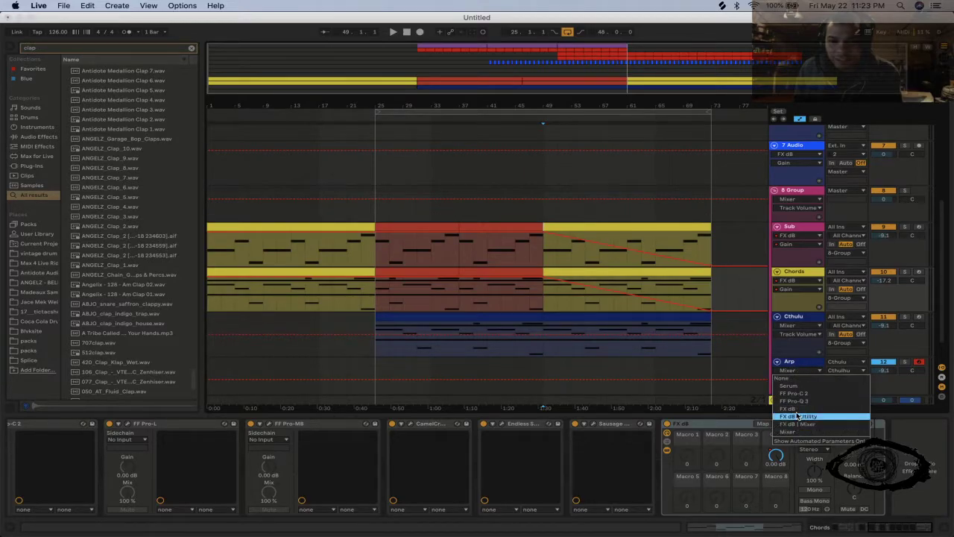
click(800, 416)
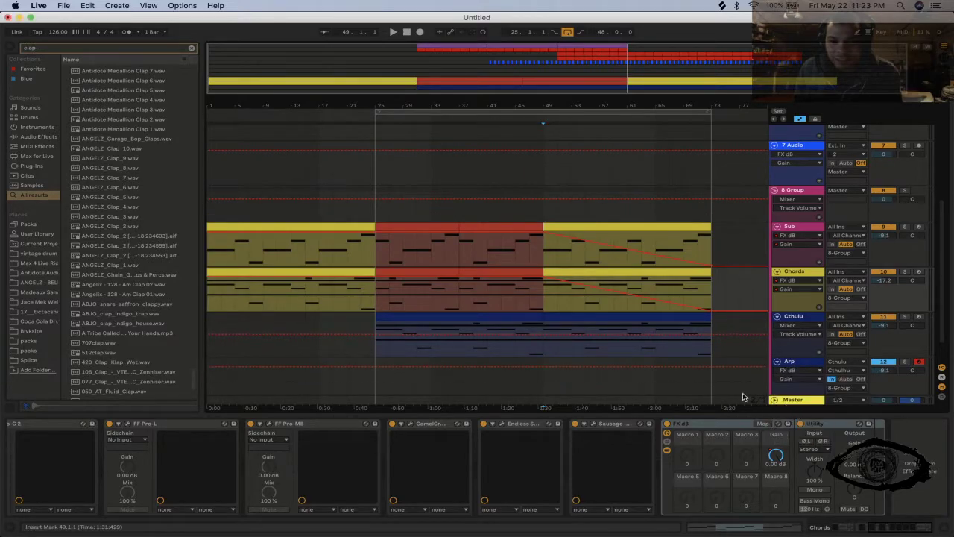
click(378, 371)
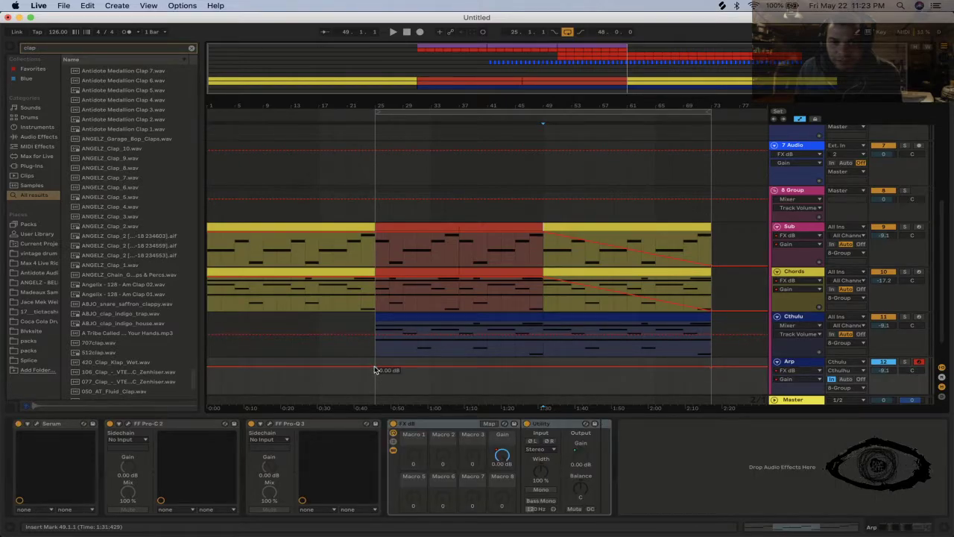
drag(375, 369, 375, 387)
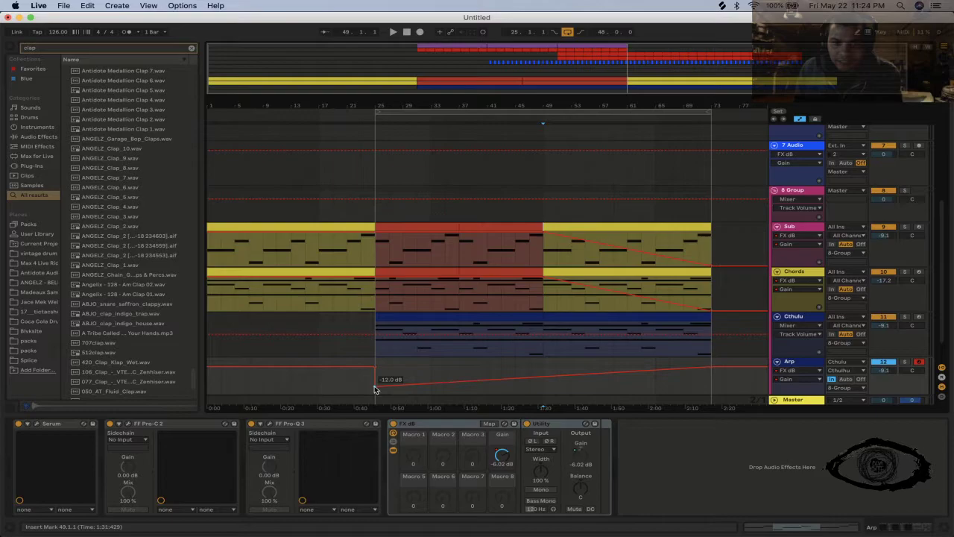
Play the arrangement from bar 25 and bend the Arp's rising Gain ramp into a curve.
key(space)
click(384, 232)
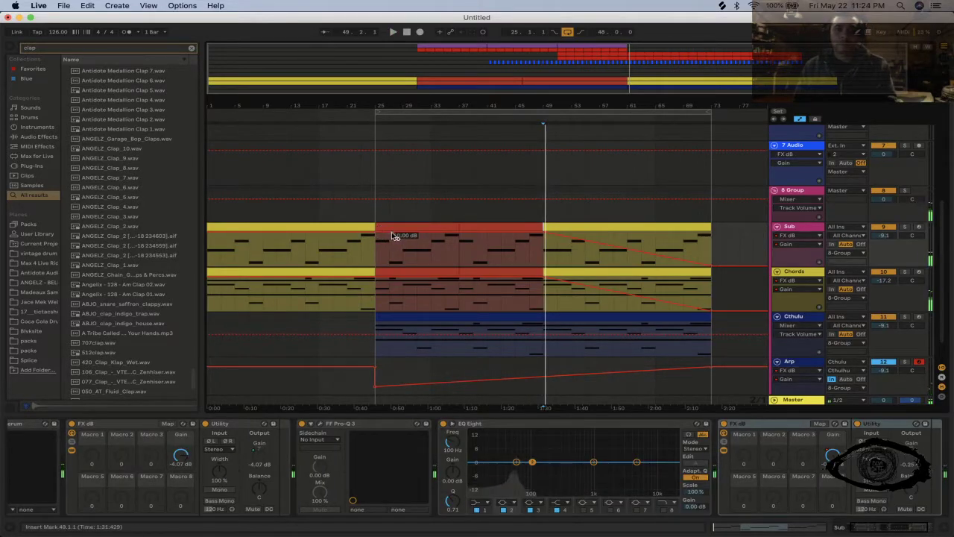
click(387, 227)
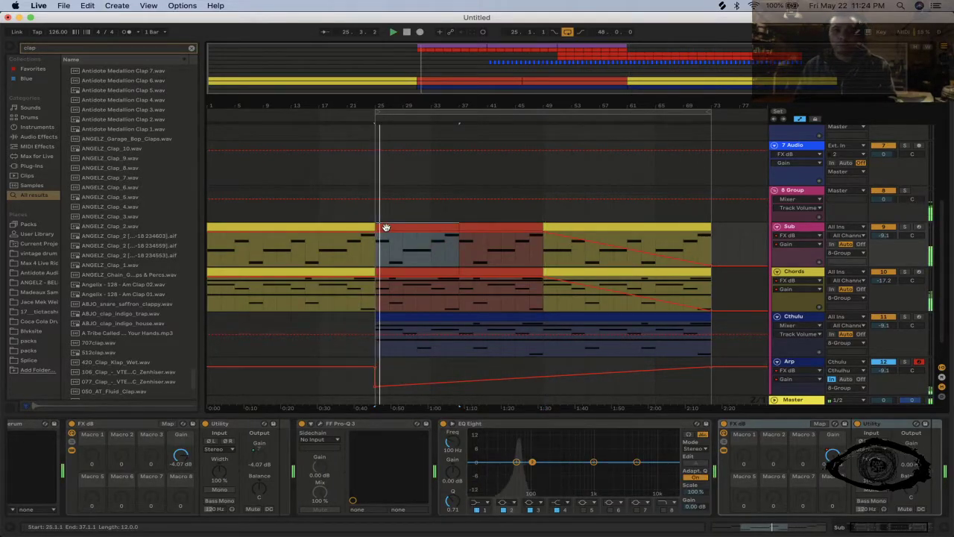
click(560, 373)
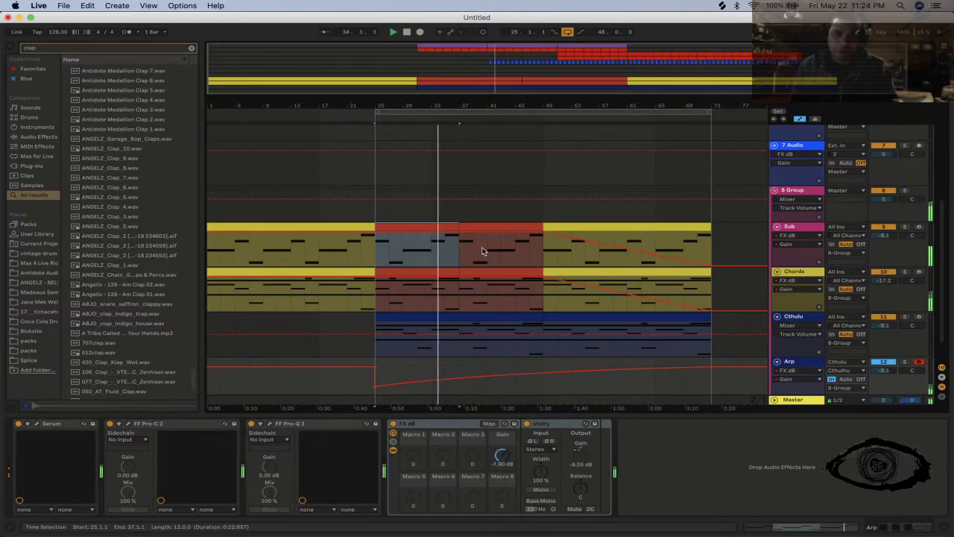
Stop playback and copy the Cthulu clip from bars 25 to 49 back to bars 1 to 25.
scroll(483, 343, up, 6)
scroll(484, 345, down, 3)
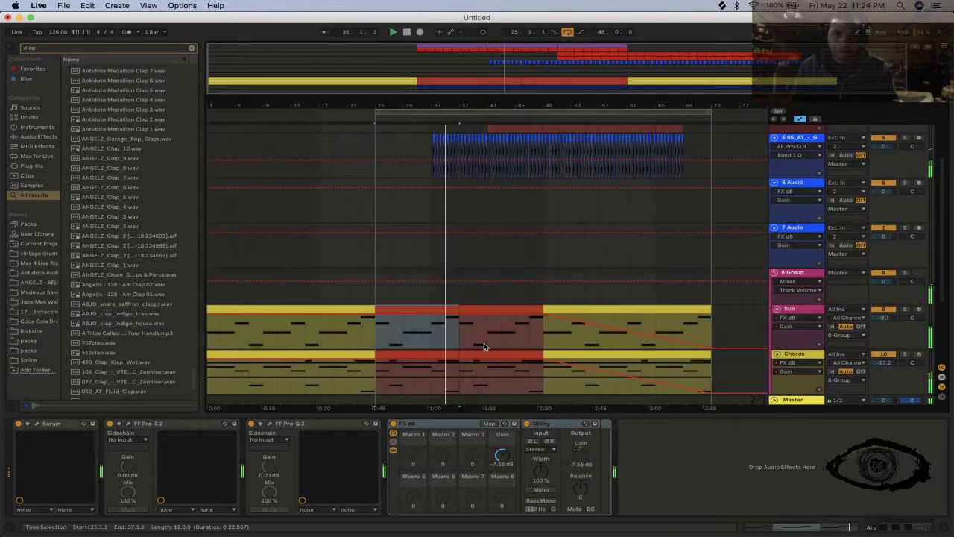
scroll(484, 346, down, 4)
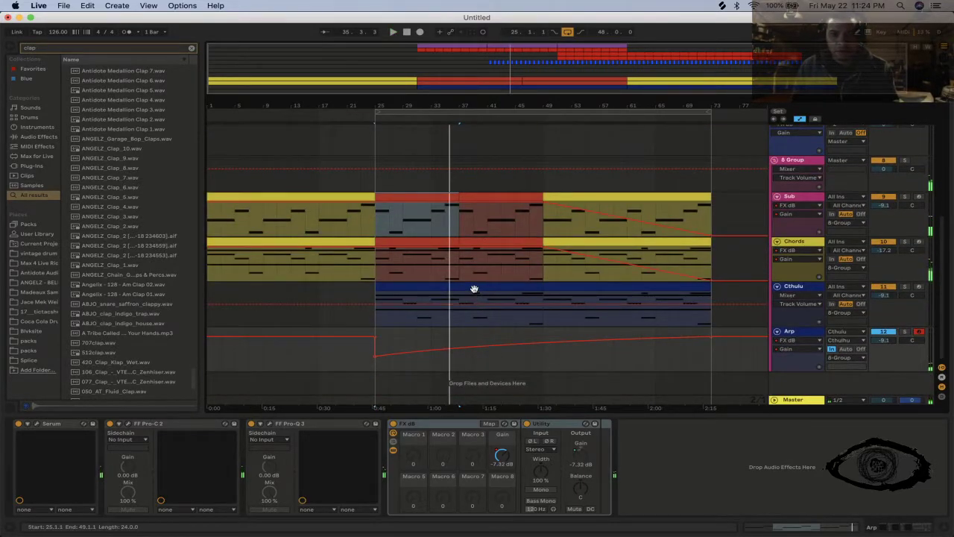
click(427, 289)
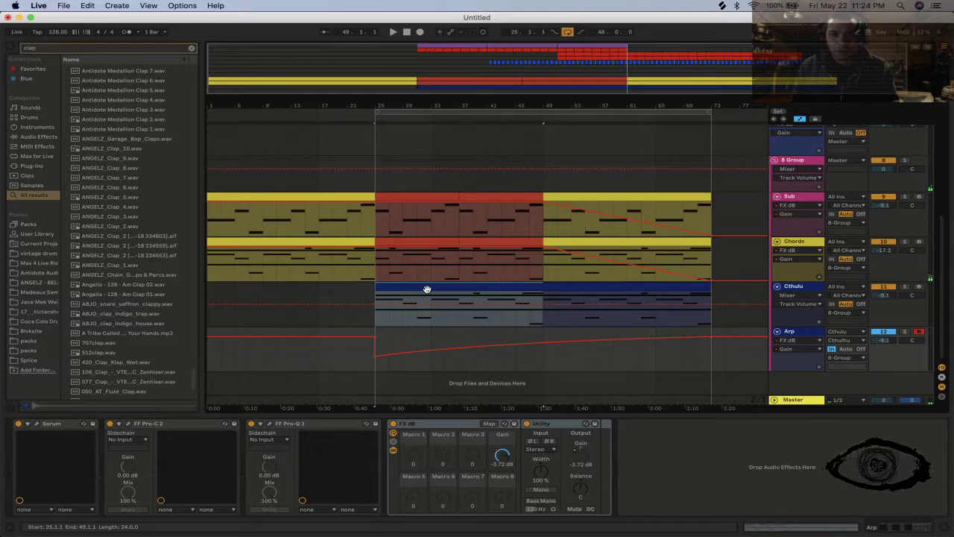
drag(427, 289, 259, 298)
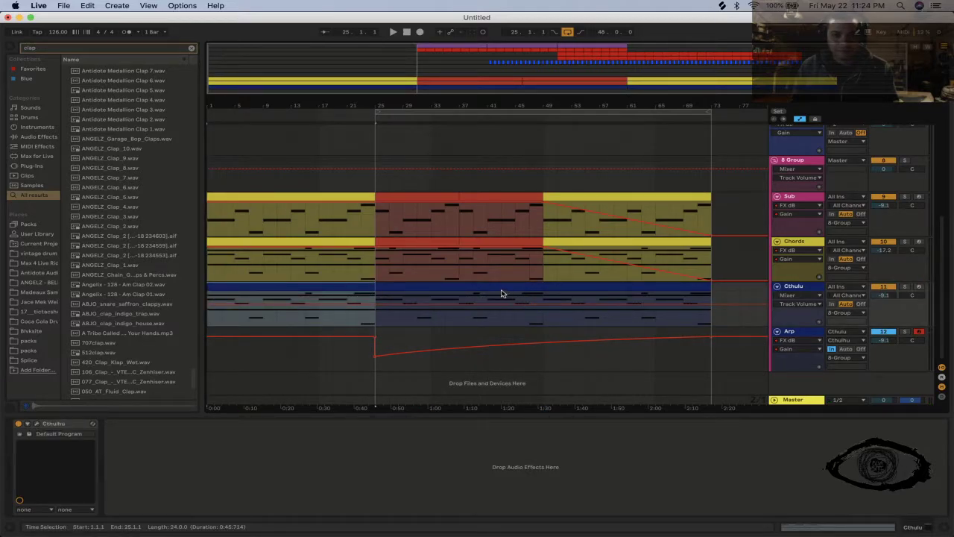
Shift the Cthulu clips and the Arp's Gain automation 24 bars later, so the Cthulu part starts at bar 25.
drag(709, 363, 375, 299)
click(378, 290)
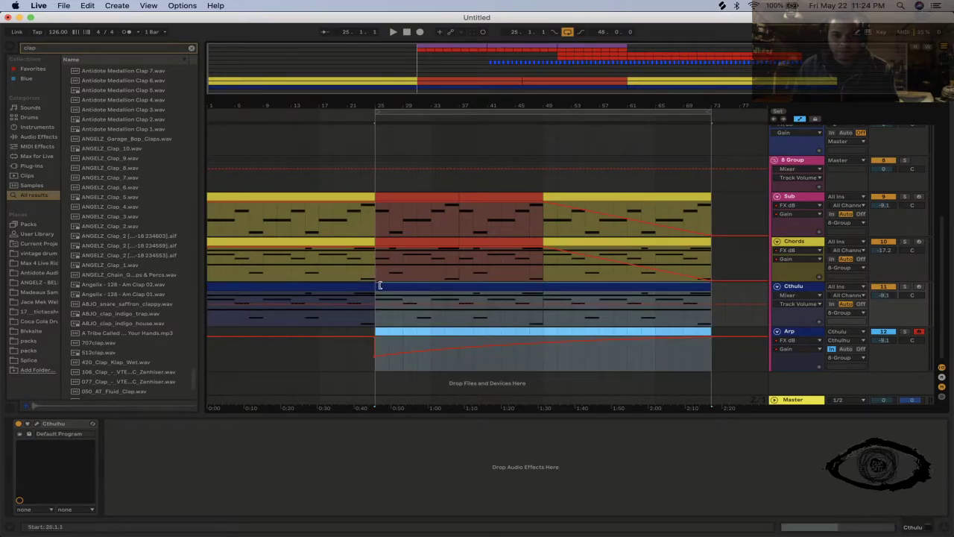
mouse_move(385, 287)
mouse_down()
mouse_move(551, 298)
mouse_move(499, 296)
mouse_move(513, 296)
mouse_up()
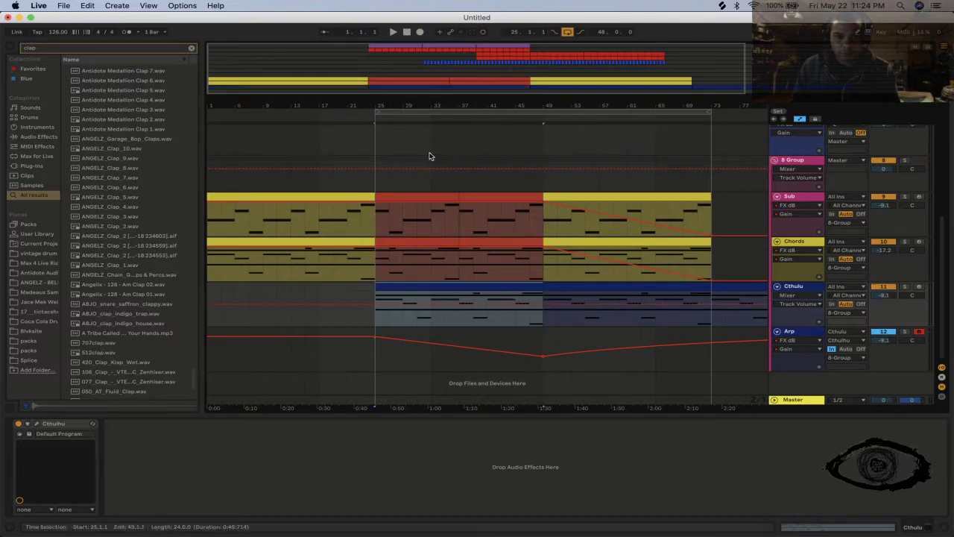
Duplicate the Cthulu section from bars 25–49 onto bars 49–73 and play the arrangement from bar 49.
key(minus)
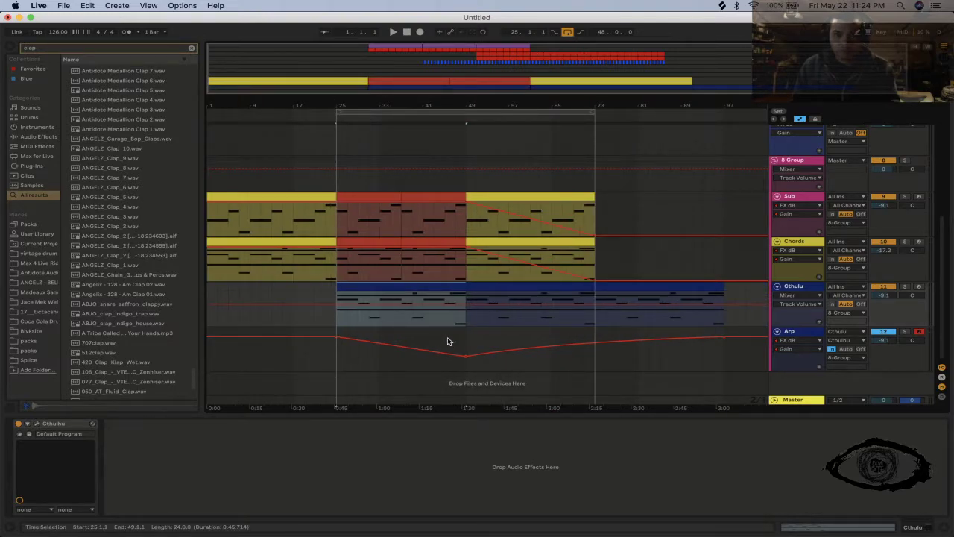
key(super+d)
key(space)
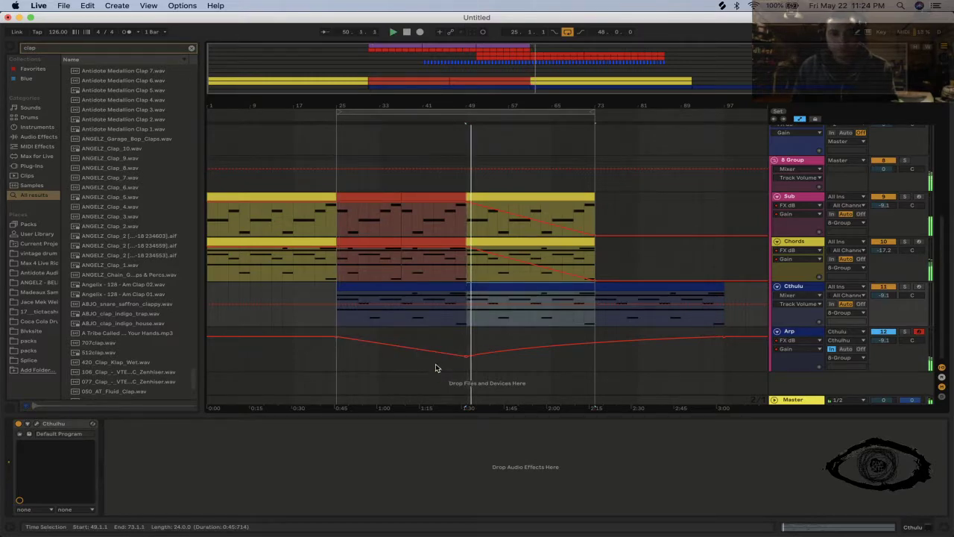
Reshape the Arp's Gain automation to stay flat until bar 49 and fall from -4.15 dB at bar 71 to -21.0 dB at bar 73.
click(456, 352)
drag(456, 352, 466, 339)
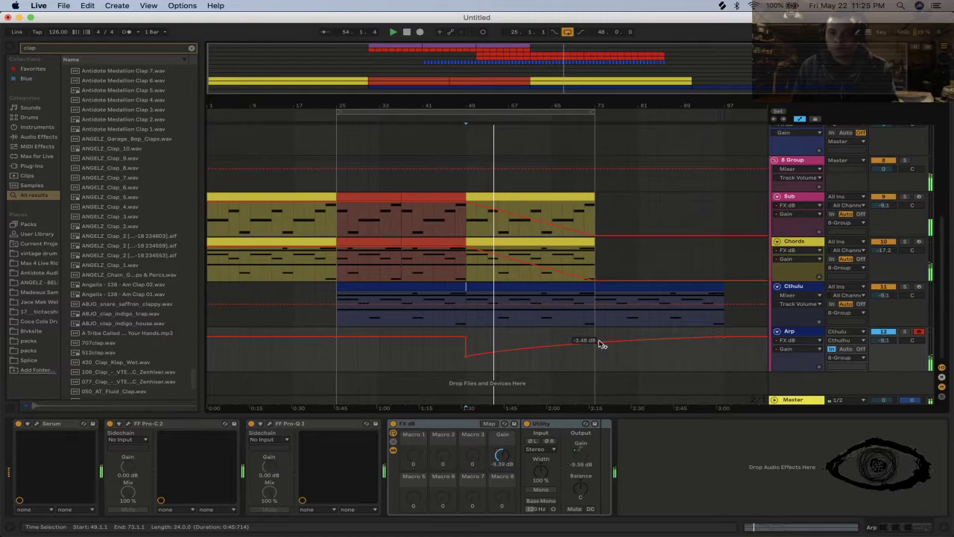
drag(599, 106, 579, 351)
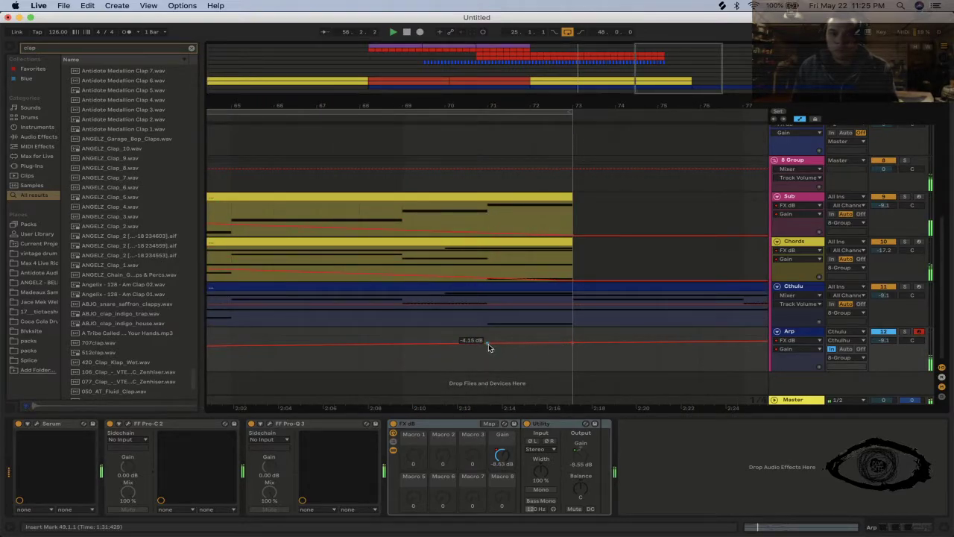
drag(572, 344, 572, 371)
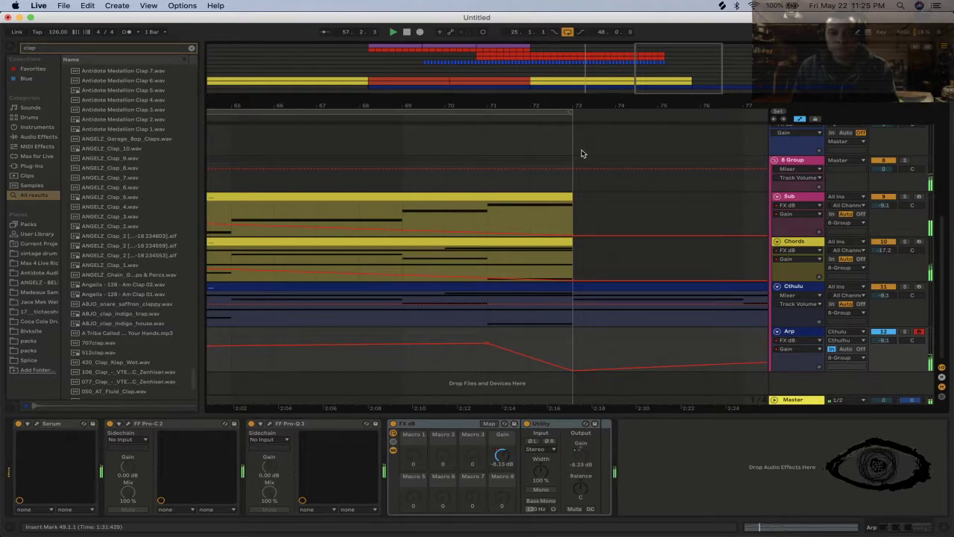
key(x)
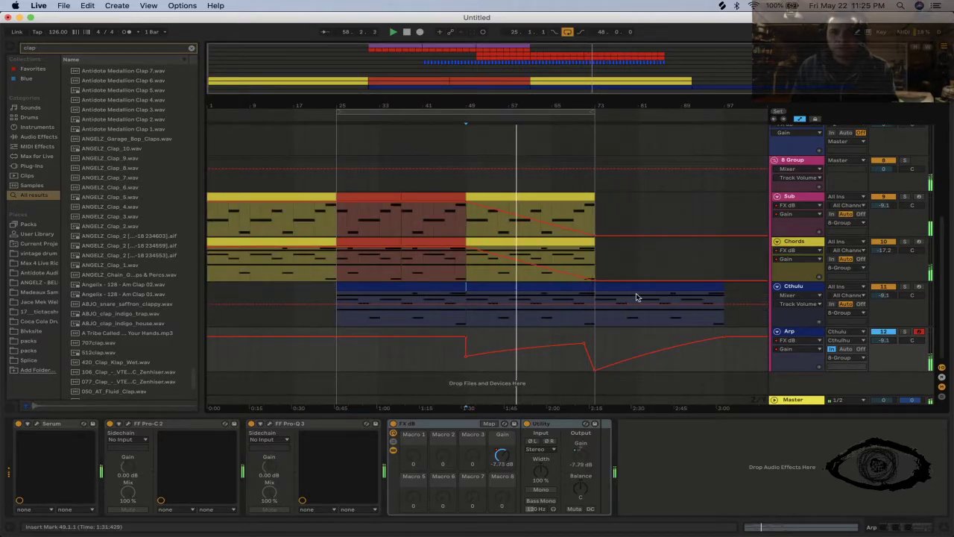
Delete the Cthulu clip at bars 73–97 and return the Arp's Gain automation to 0.00 dB at bar 73.
click(709, 288)
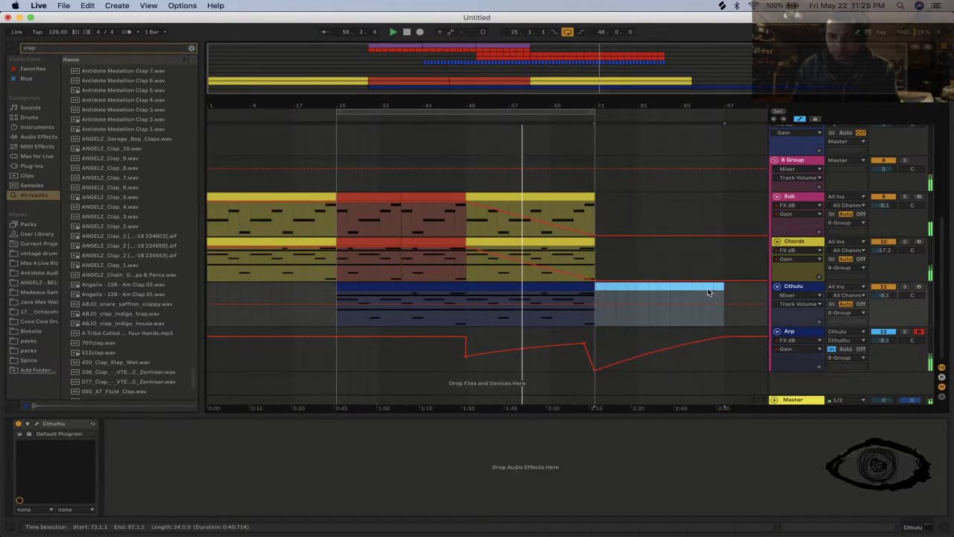
click(723, 340)
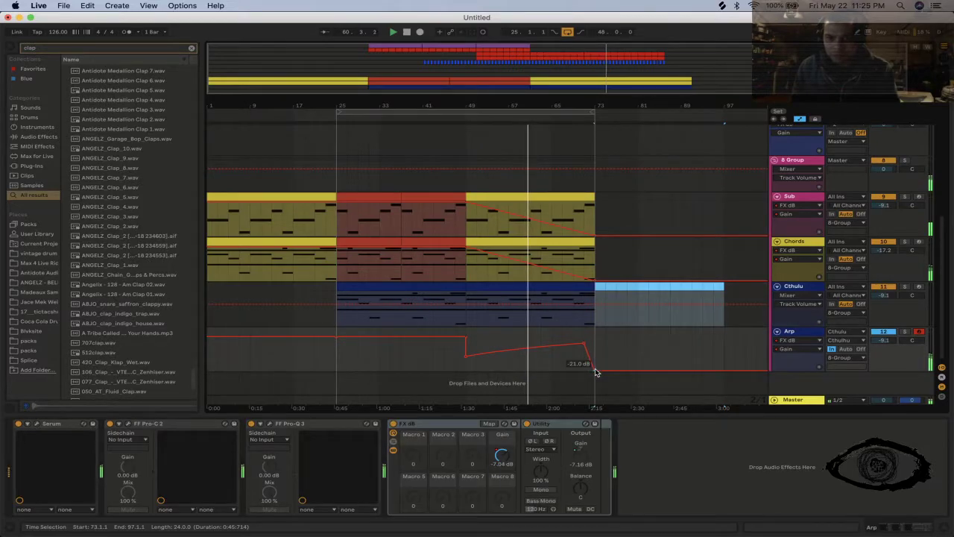
key(Delete)
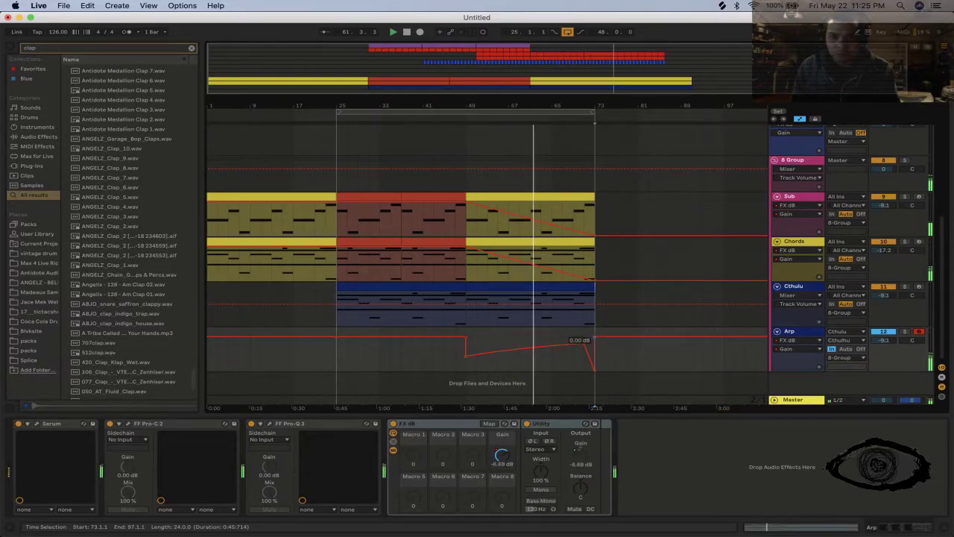
Stop playback and delete the hat, snare and clap clips on tracks 3, 4 and 5 between bars 65 and 71.
click(434, 196)
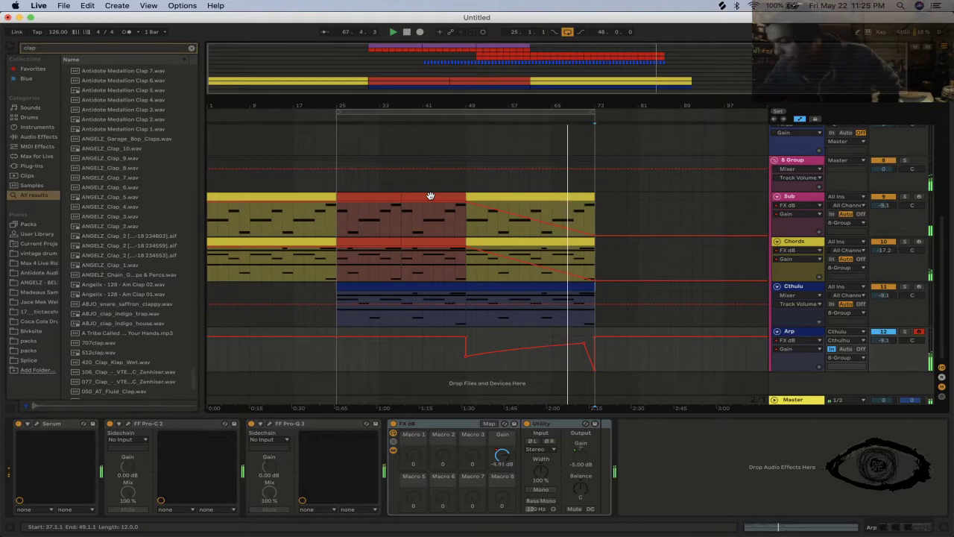
scroll(485, 179, up, 5)
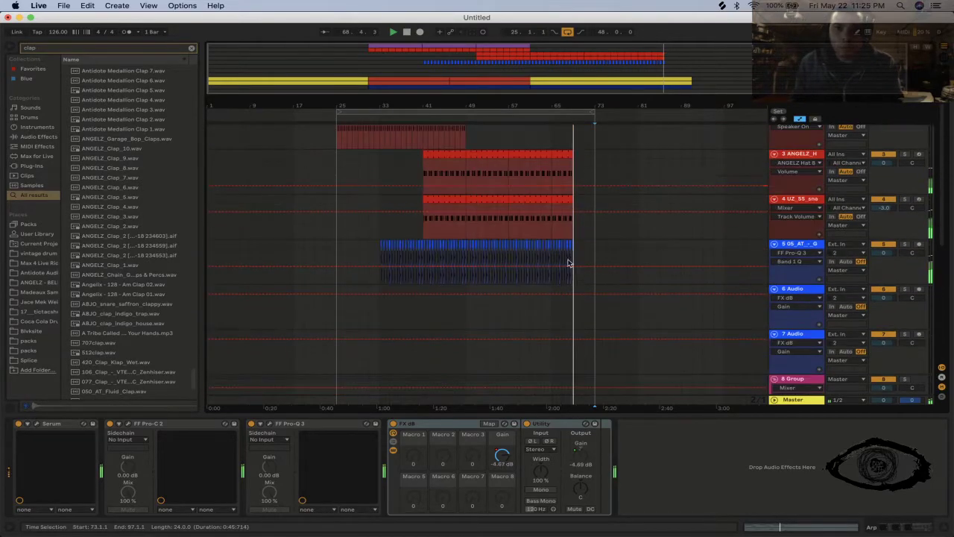
drag(585, 250, 556, 177)
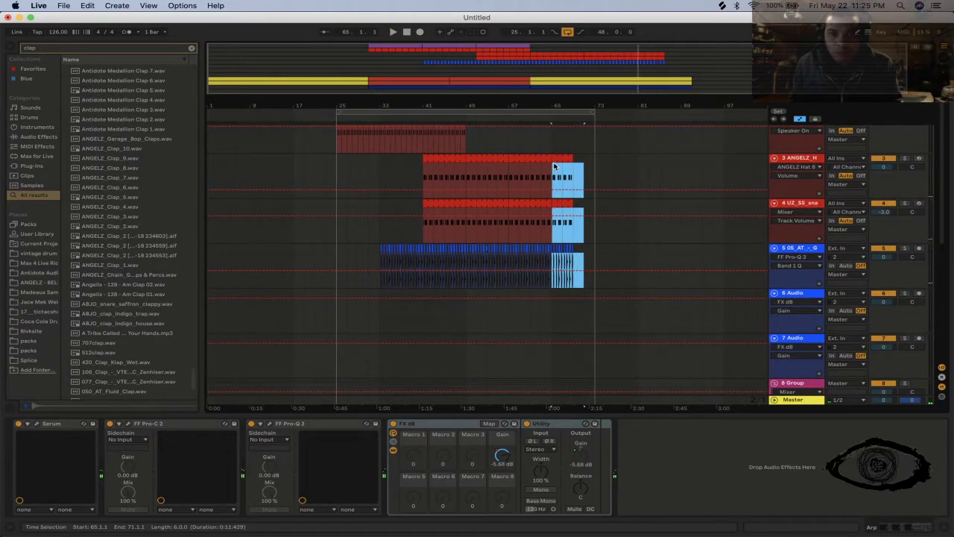
click(554, 160)
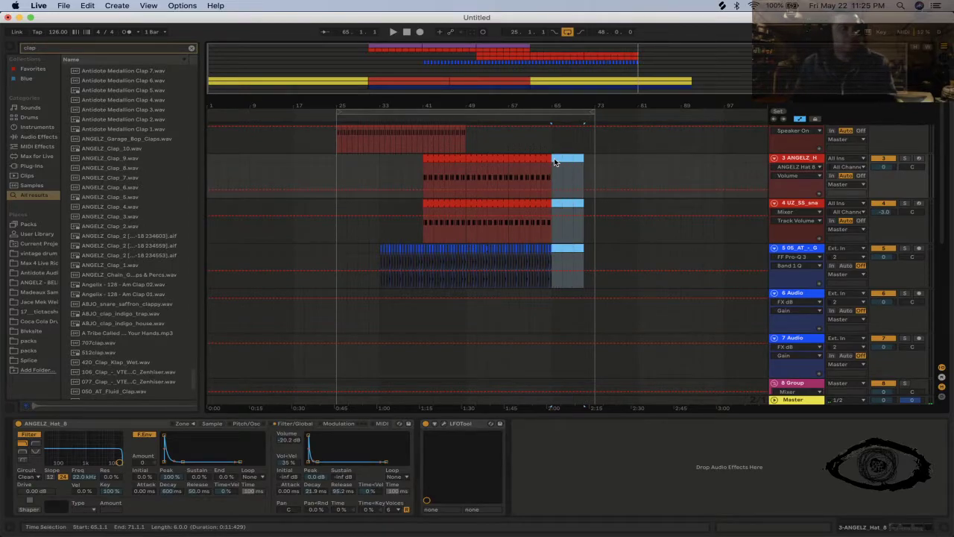
Play the arrangement from bar 1 and clear the browser search.
click(208, 144)
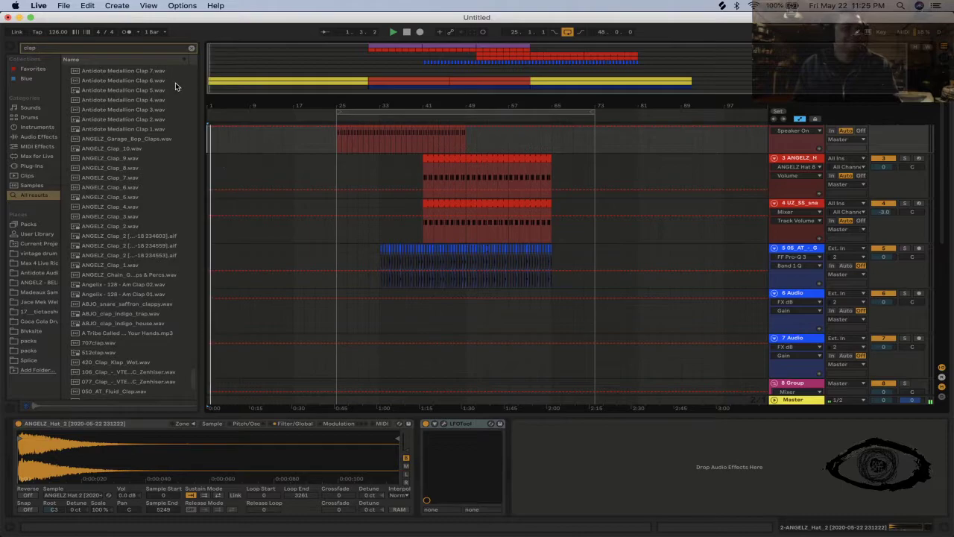
click(192, 48)
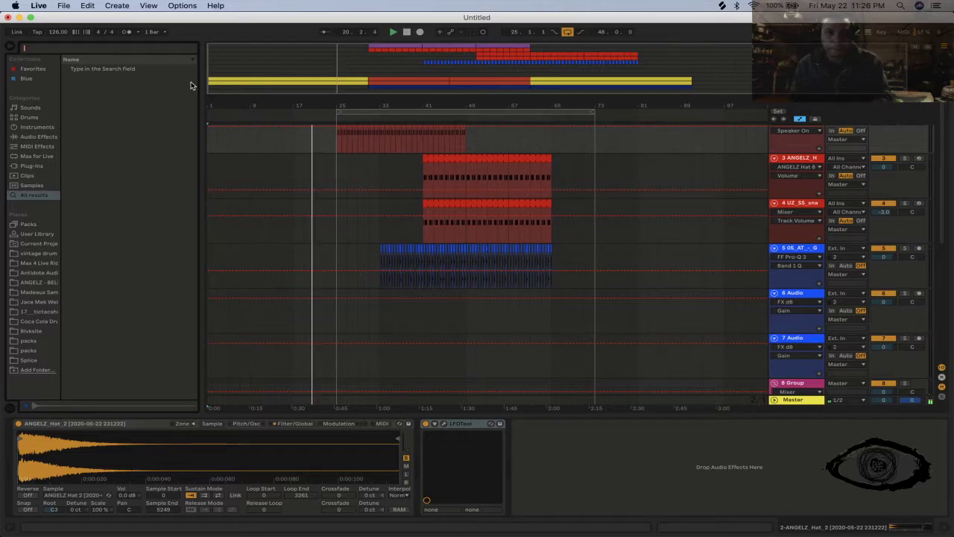
Copy the first kick clip from bar 25 to bar 1, duplicate it onto bars 9–17 and play the result.
scroll(440, 312, up, 3)
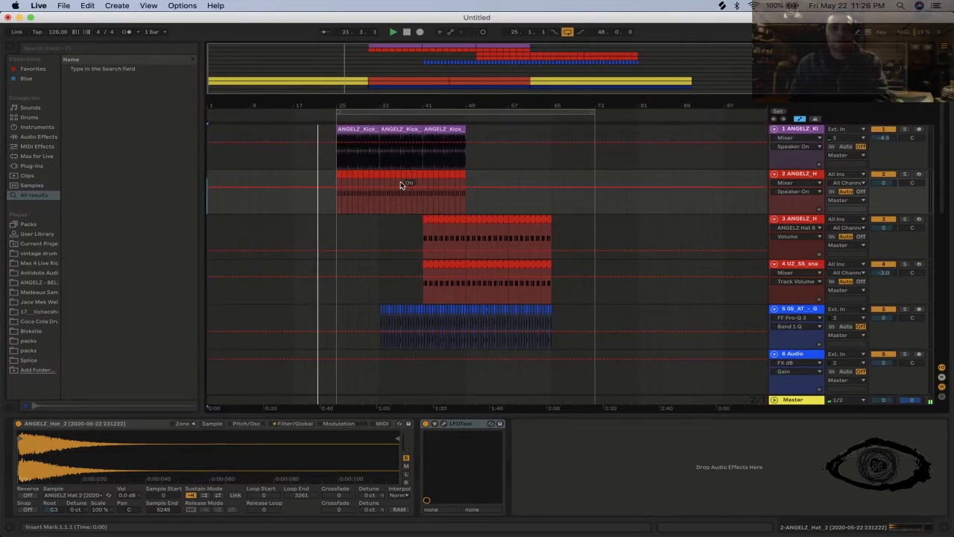
key(space)
drag(366, 129, 233, 130)
key(super+d)
key(space)
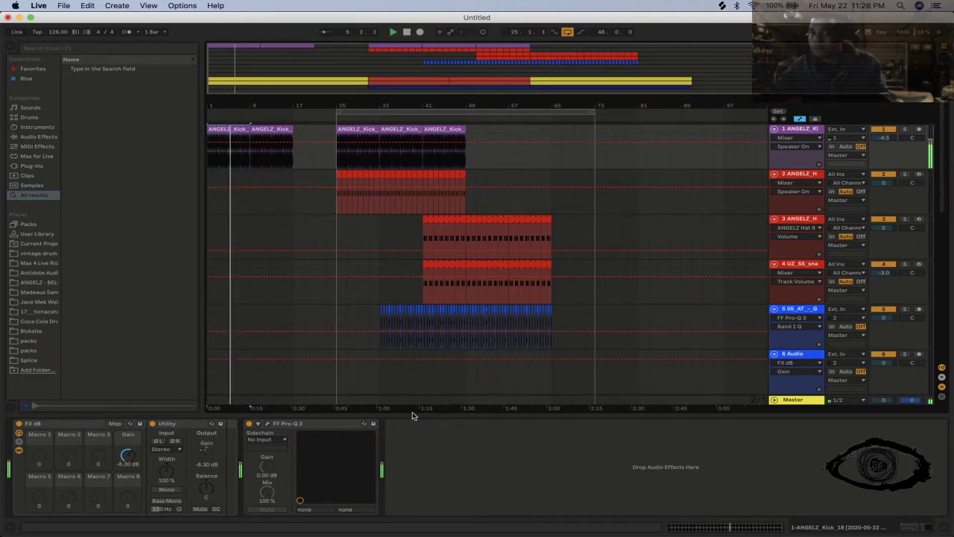
key(super+Tab)
mouse_move(405, 523)
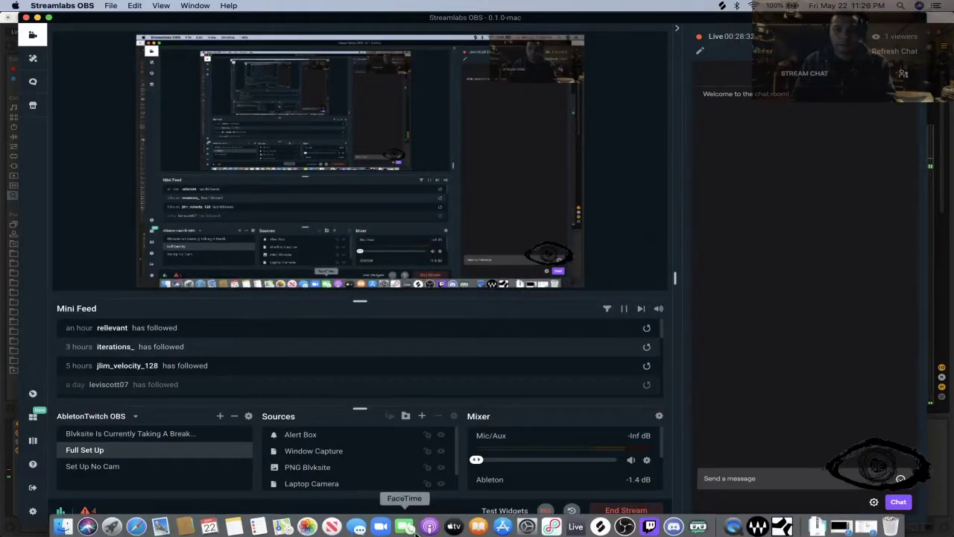
click(645, 524)
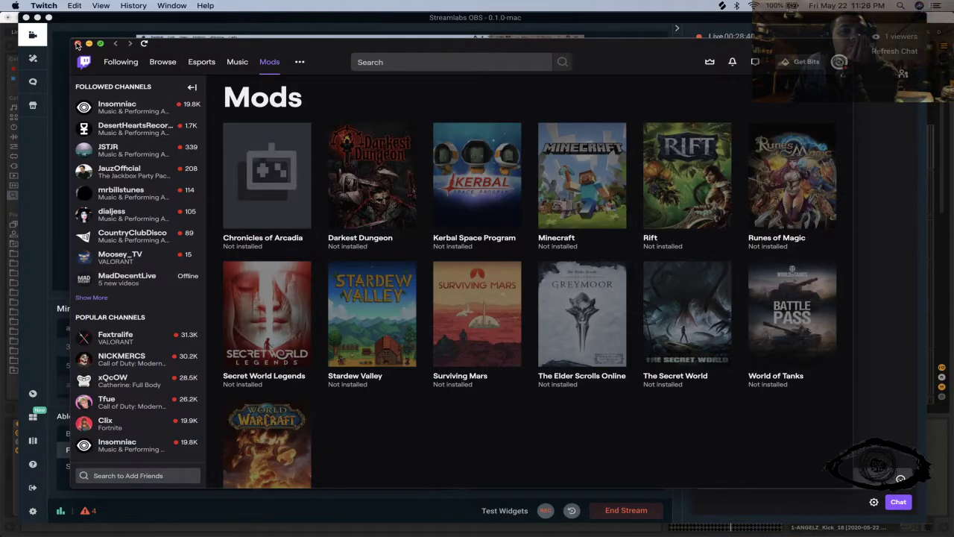
click(43, 5)
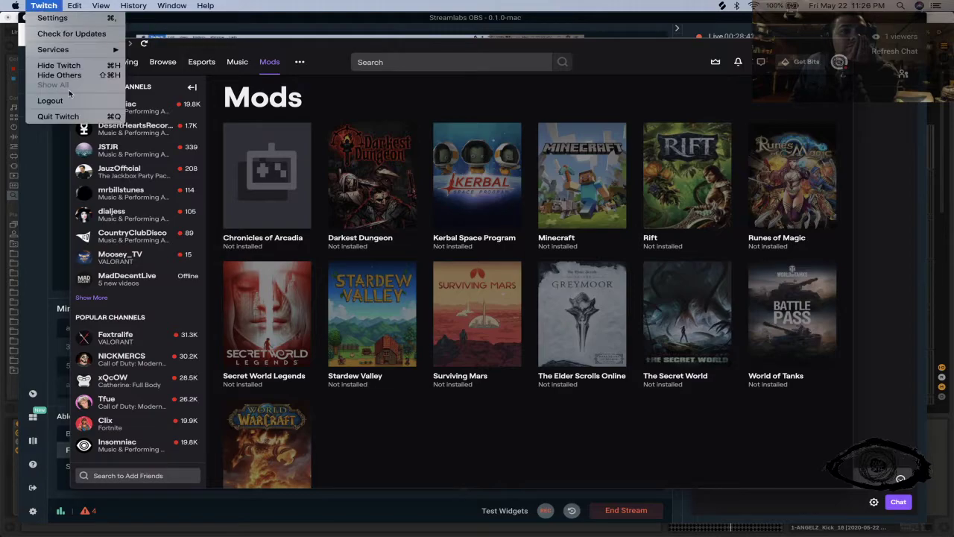
click(58, 117)
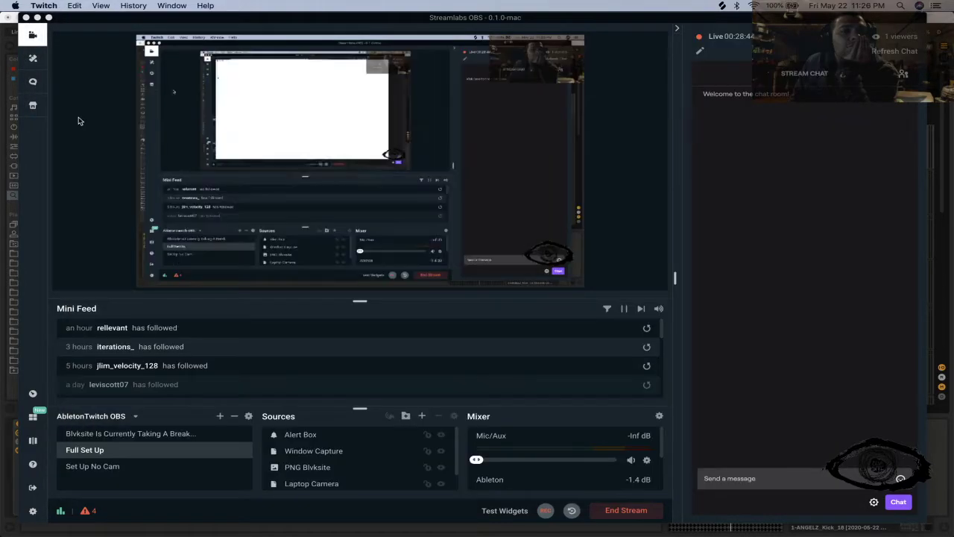
click(716, 484)
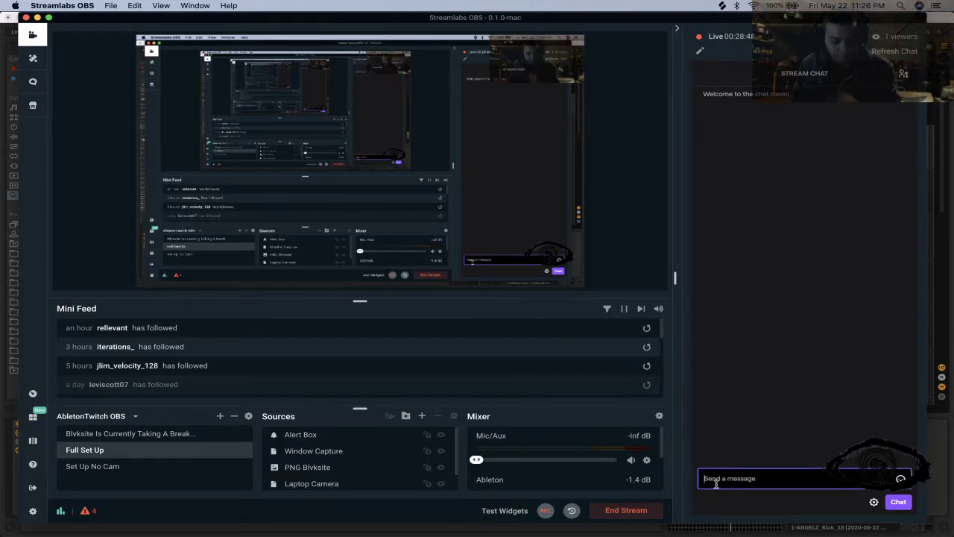
text(@)
key(BackSpace)
key(super+Tab)
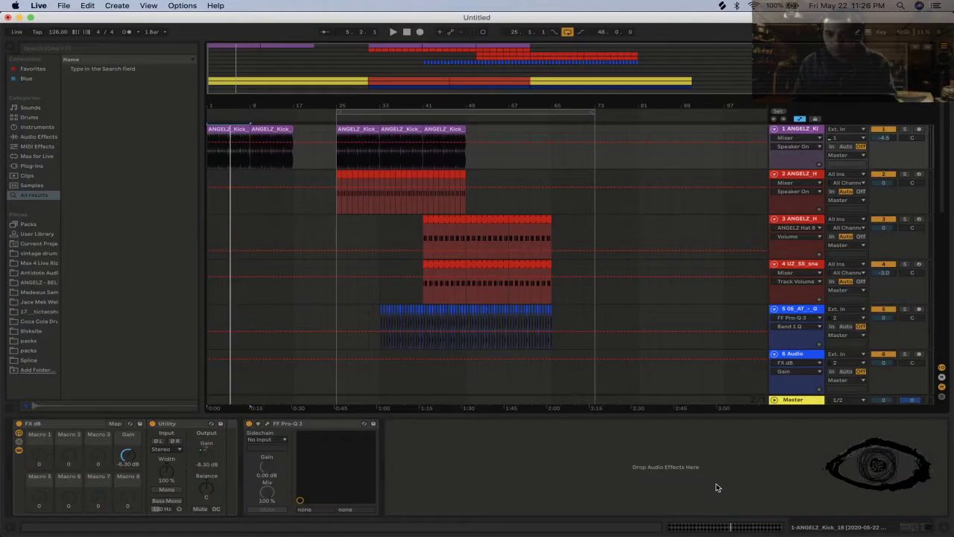
Copy the track 3 hat and track 4 snare clips from bars 41–65 to bar 1, and delete the copies at bars 17–25.
key(space)
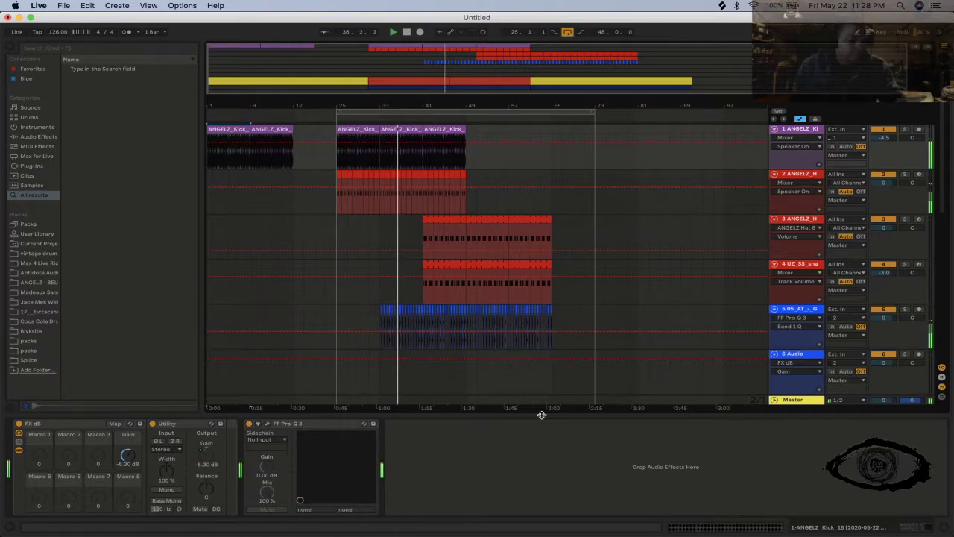
click(454, 227)
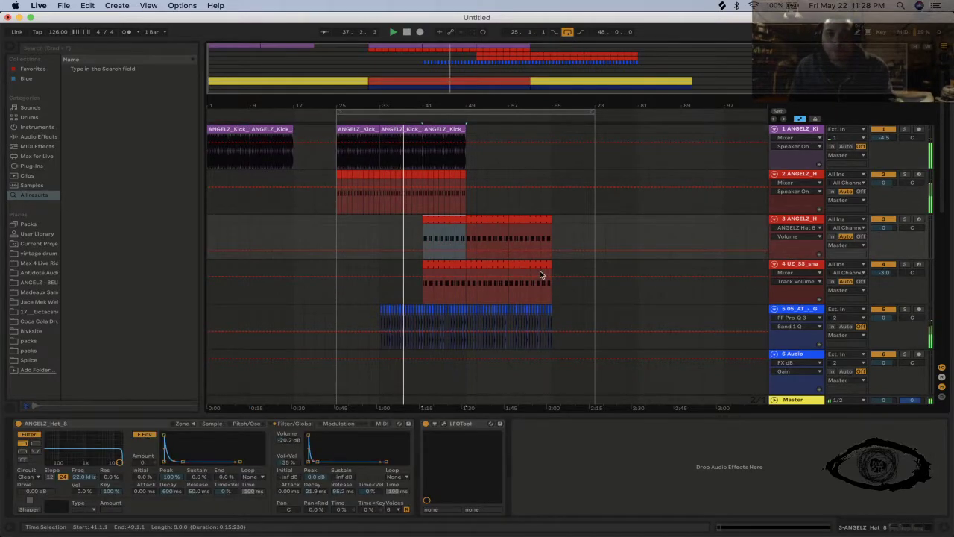
shift+click(541, 266)
drag(541, 267, 279, 263)
click(324, 220)
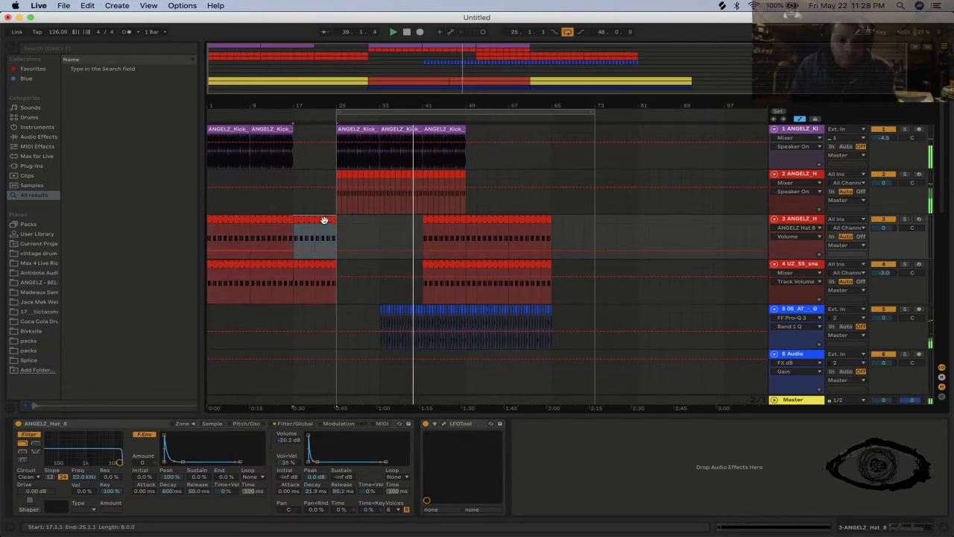
shift+click(315, 265)
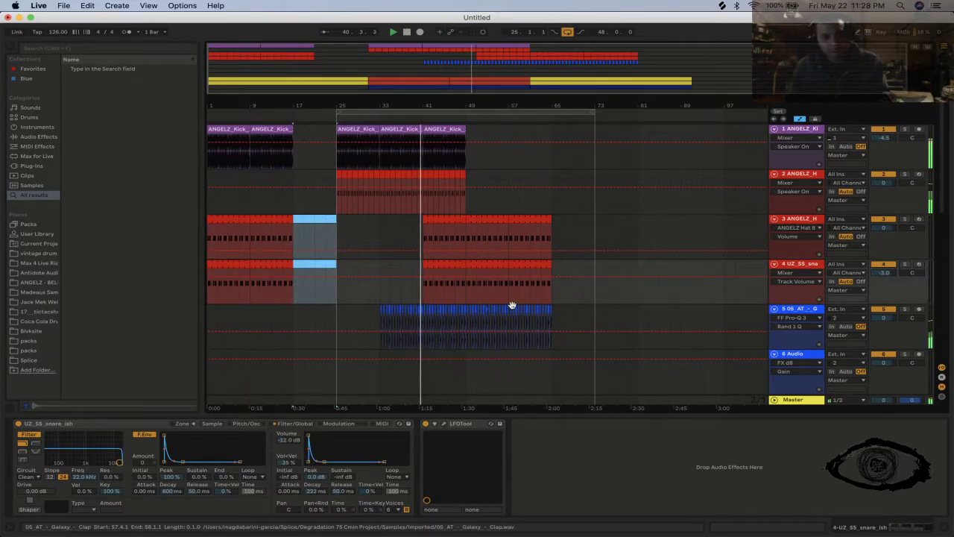
Copy the track 5 clap clips from bars 33–41 and paste them twice from bar 1 to fill bars 1–17.
scroll(511, 306, down, 3)
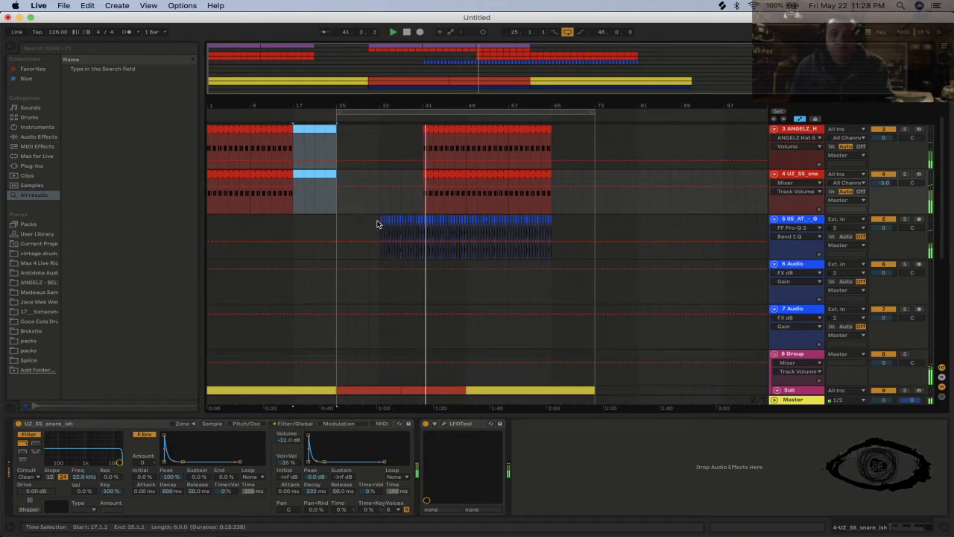
drag(379, 220, 425, 225)
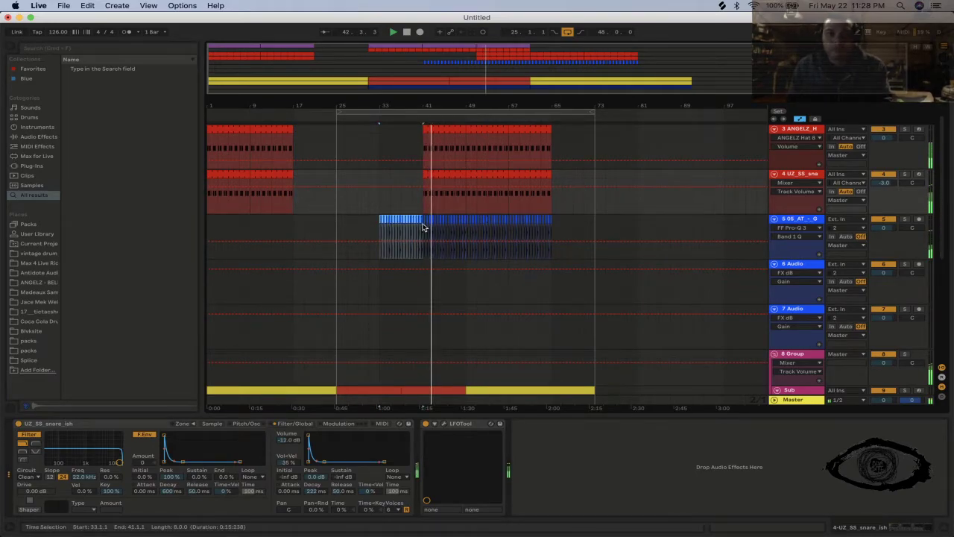
click(208, 223)
key(super+v)
key(super+v)
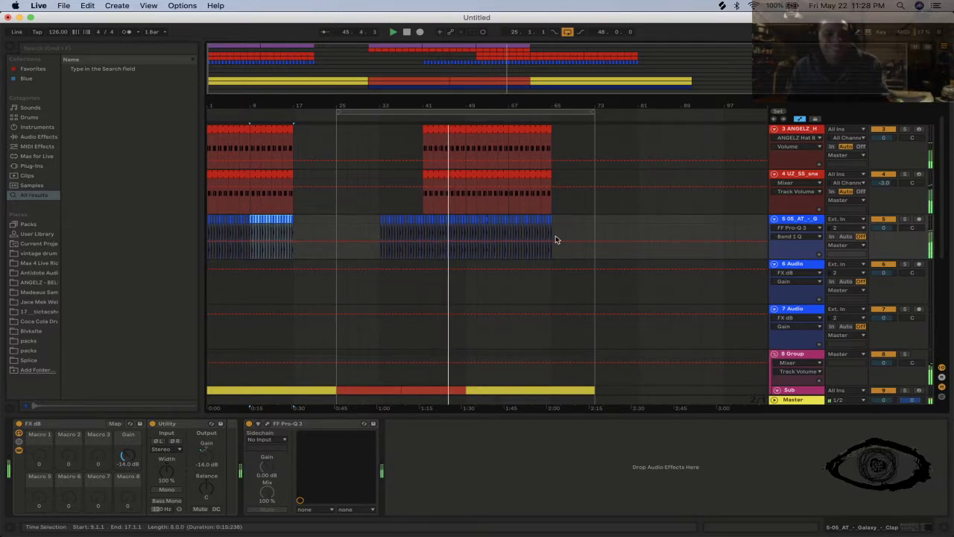
scroll(555, 239, up, 2)
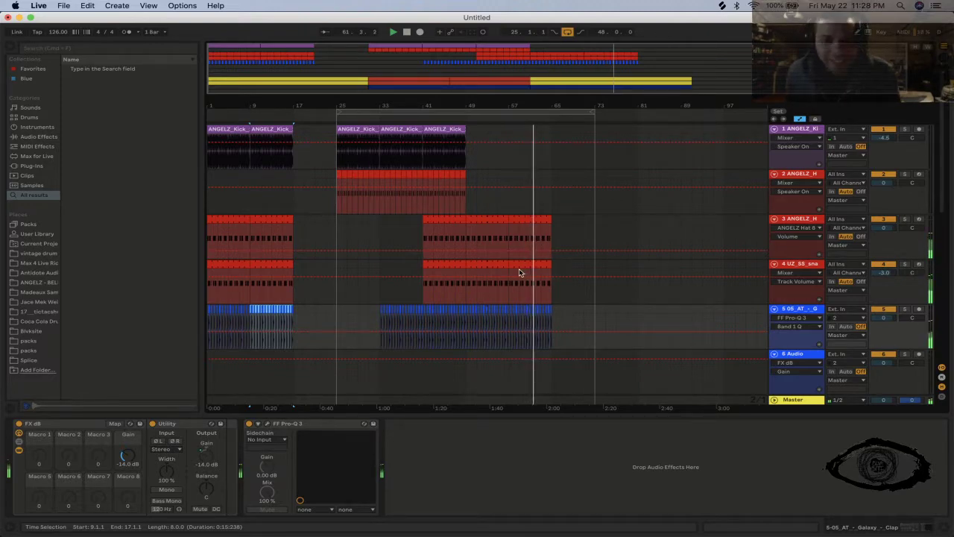
mouse_move(596, 111)
mouse_down()
mouse_move(550, 112)
mouse_move(595, 112)
mouse_up()
scroll(573, 201, down, 3)
scroll(571, 202, down, 5)
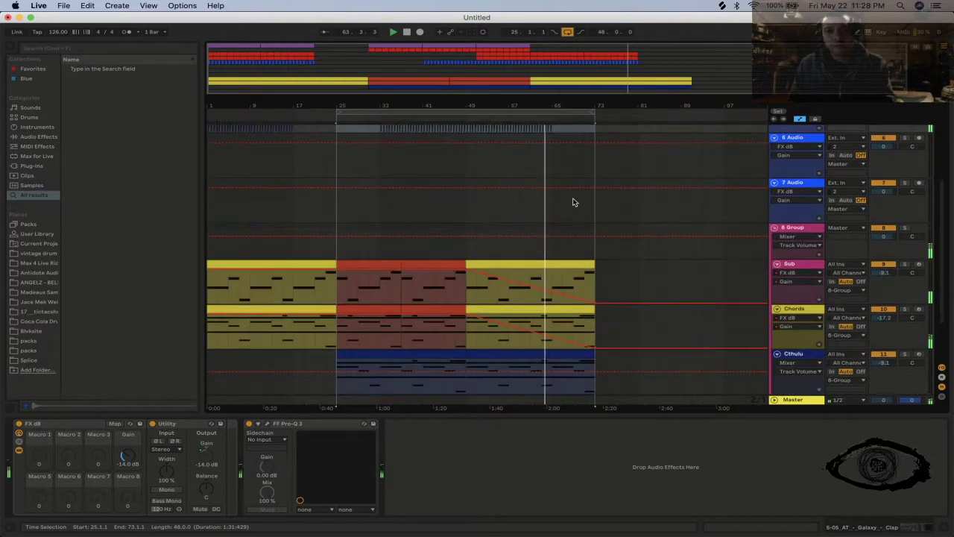
scroll(573, 233, up, 6)
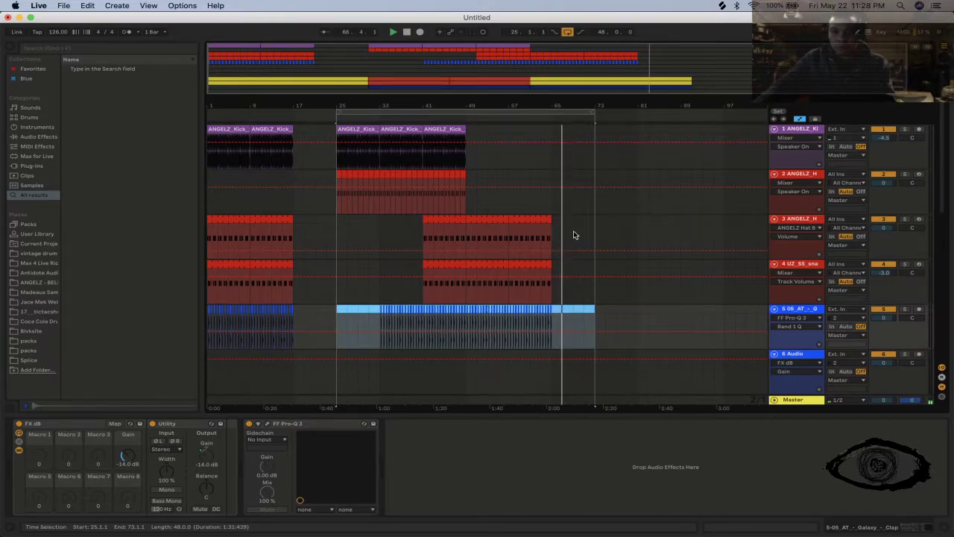
Switch to Streamlabs OBS and activate the Set Up No Cam scene.
key(super+Tab)
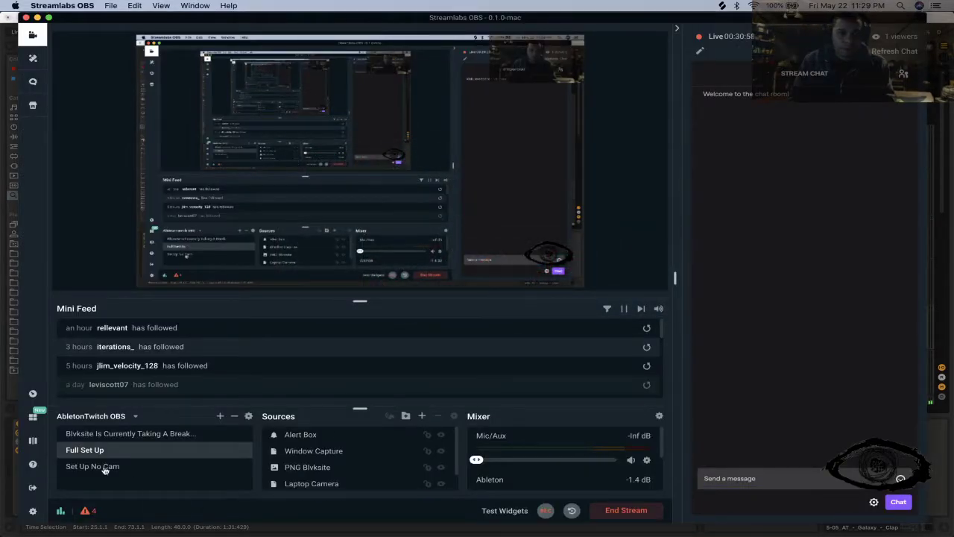
click(104, 467)
Return to Ableton Live and extend the arrangement loop back to bar 1, making it 72 bars long.
key(super+Tab)
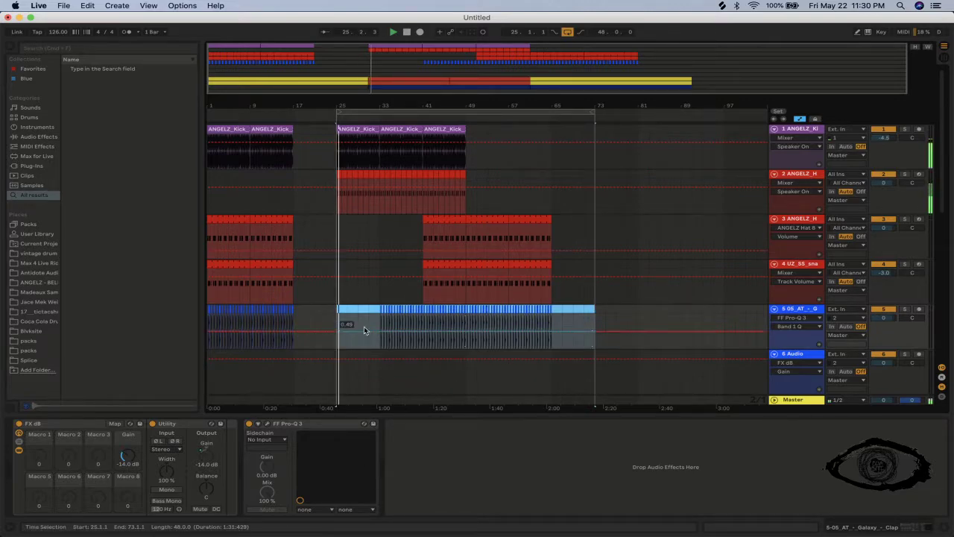
drag(341, 112, 210, 112)
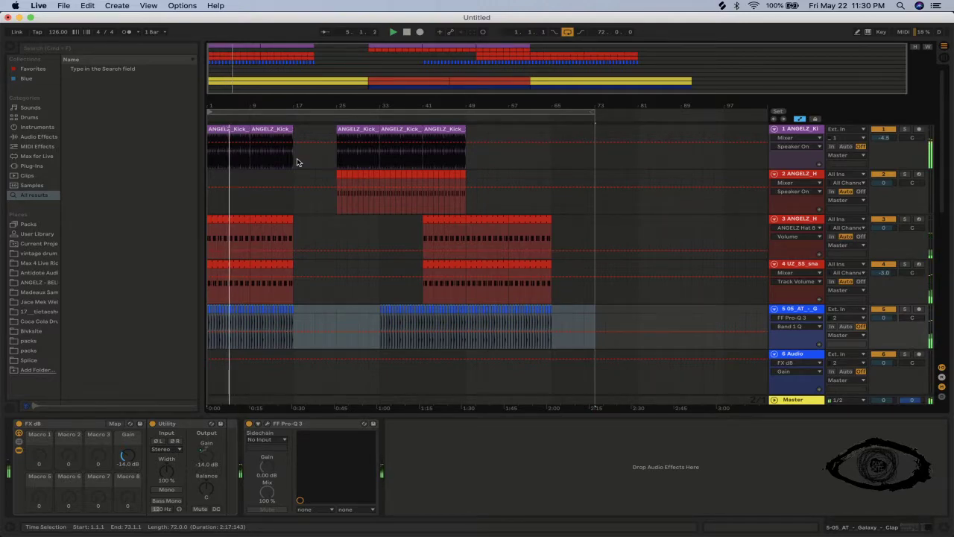
Review the lower tracks and the Cthulu clip during playback, and open the Arp track's device chain.
scroll(328, 269, down, 3)
scroll(313, 351, down, 3)
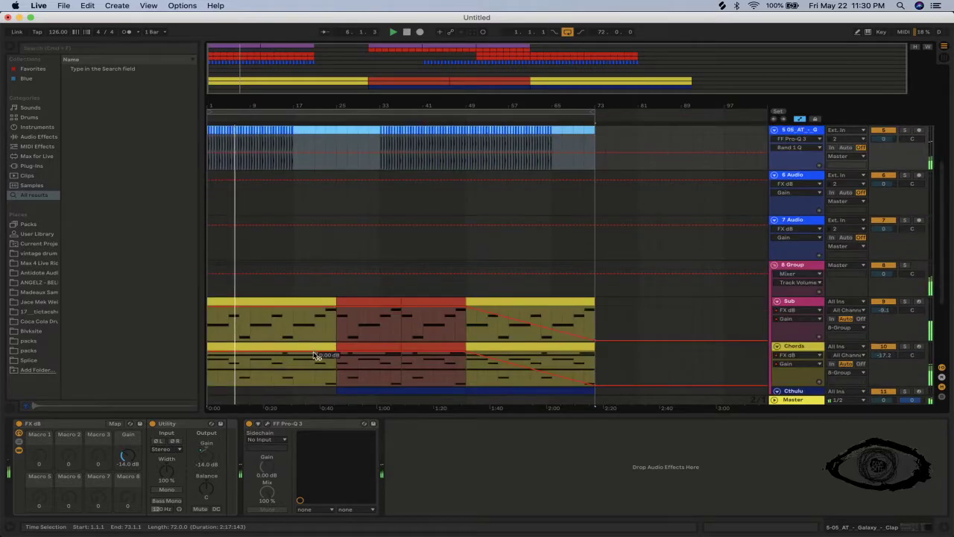
double_click(356, 416)
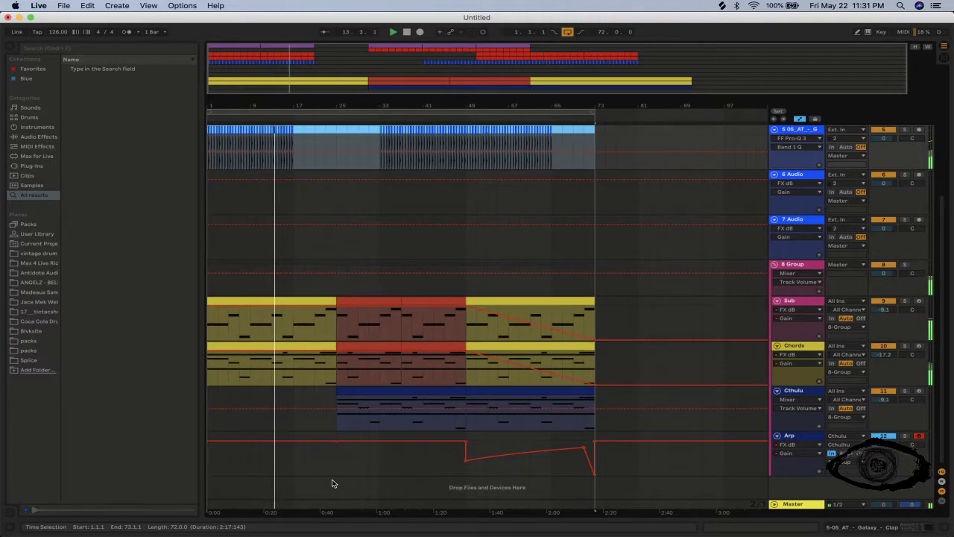
click(522, 394)
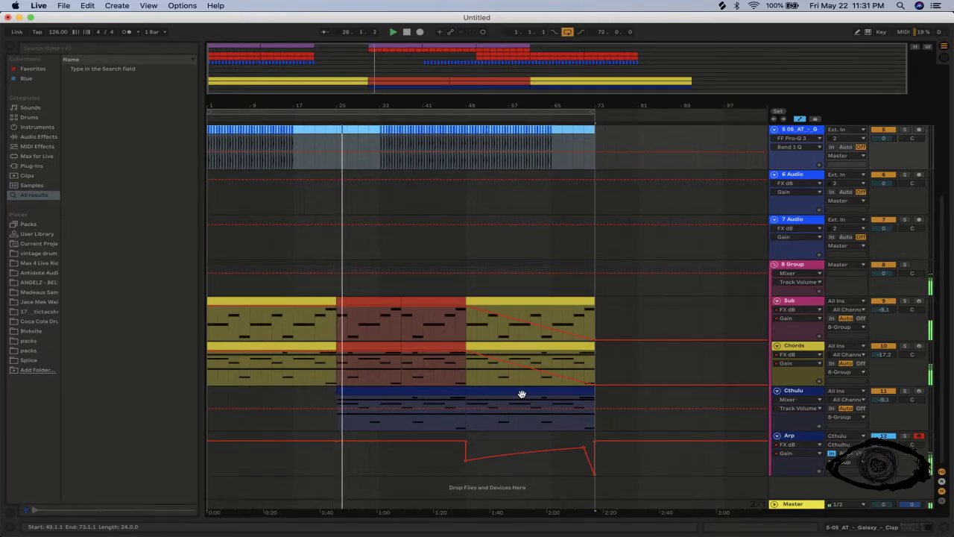
double_click(800, 435)
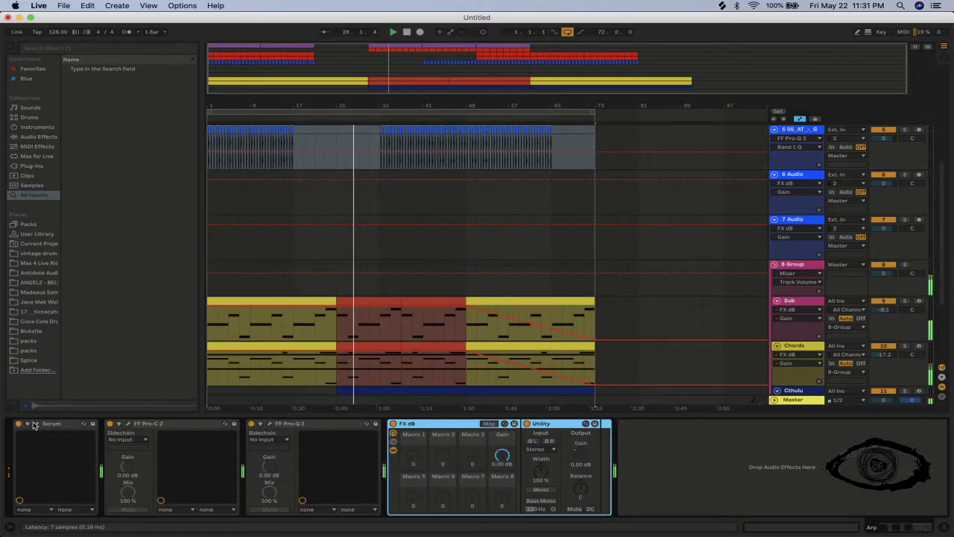
Insert an Auto Filter directly after Serum on the Arp track and set its circuit type to MS2.
click(35, 144)
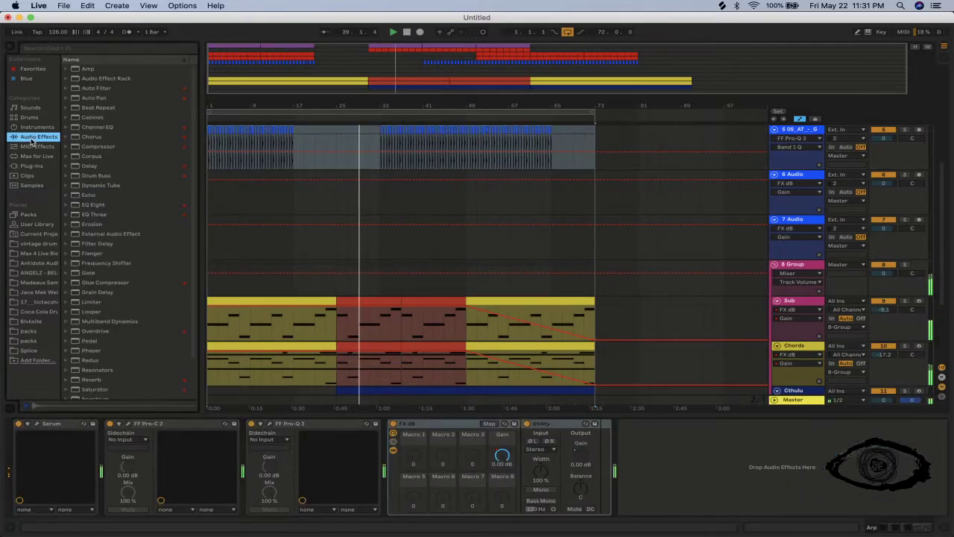
click(93, 88)
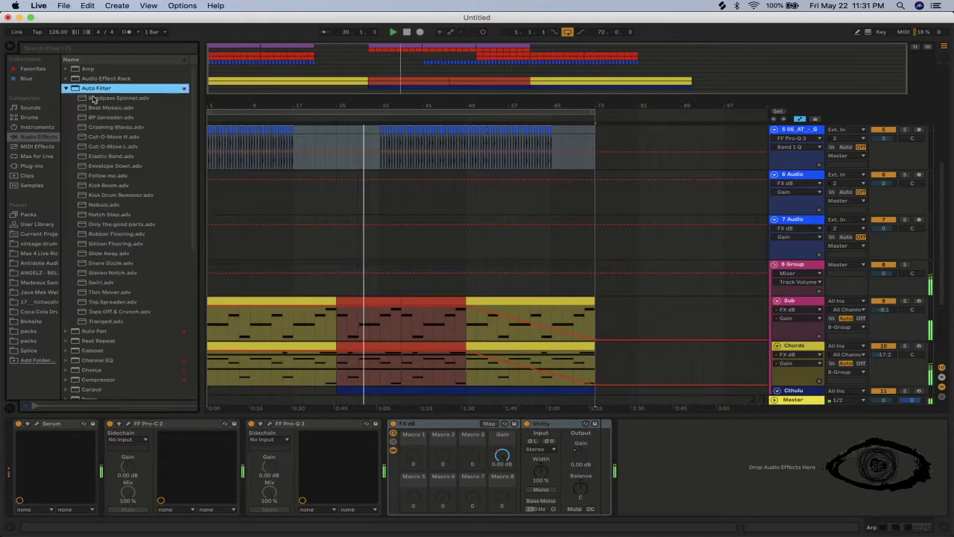
click(66, 88)
drag(82, 93, 119, 456)
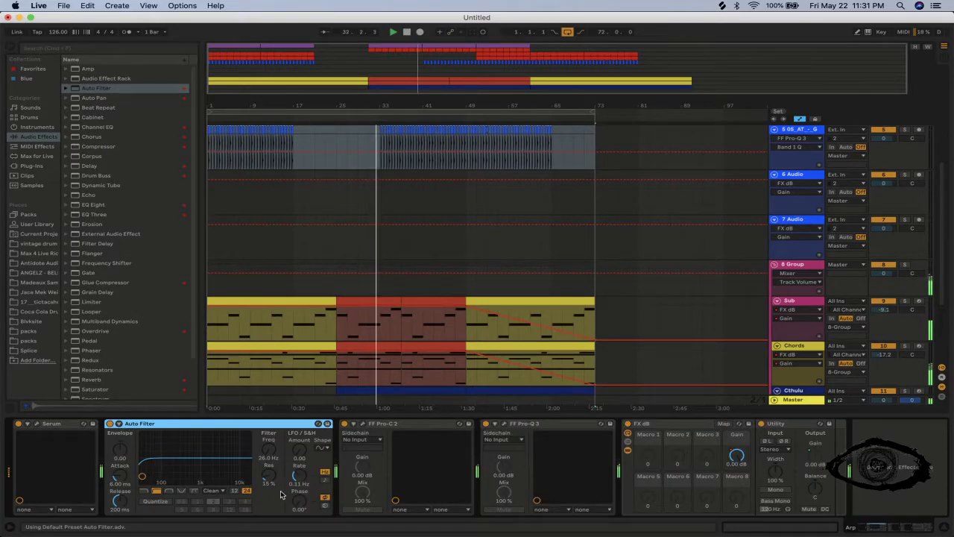
click(213, 491)
click(212, 513)
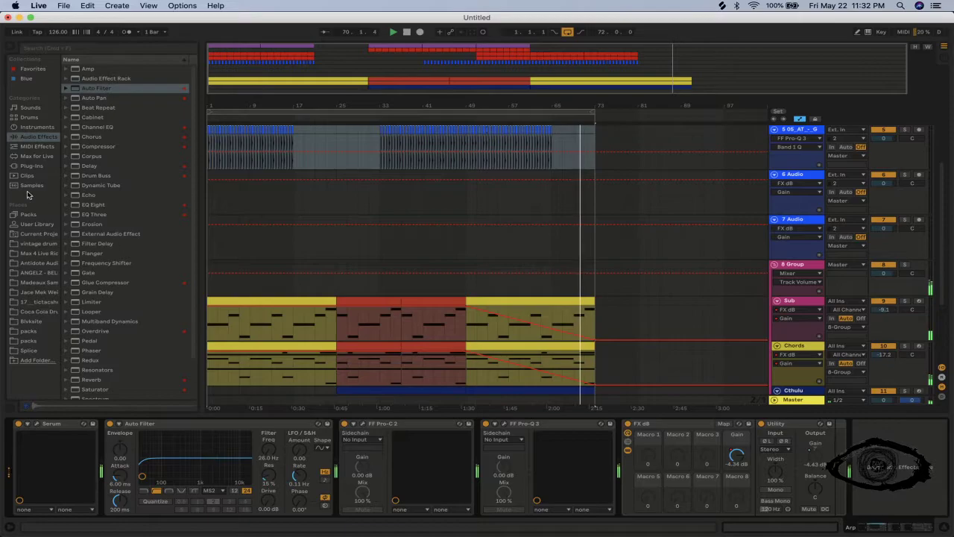
Play the arrangement from bar 1, hide the device view, and place the insert marker at bar 17 on the 7 Audio track.
click(225, 112)
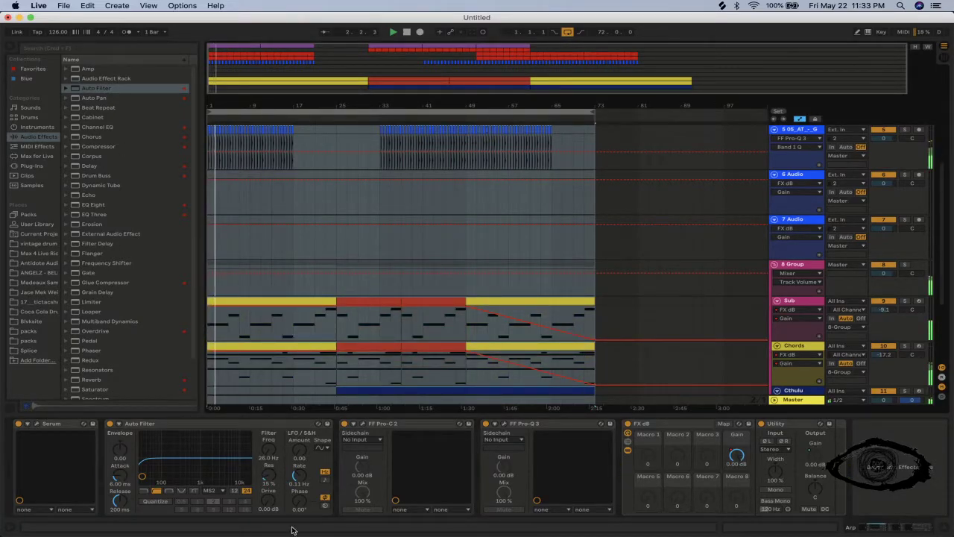
click(322, 412)
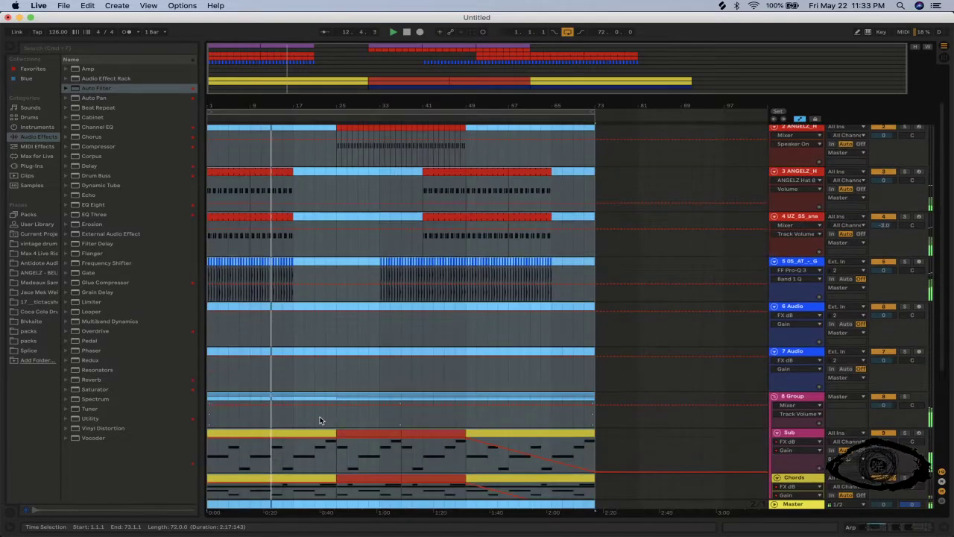
scroll(319, 420, up, 5)
click(319, 419)
click(293, 417)
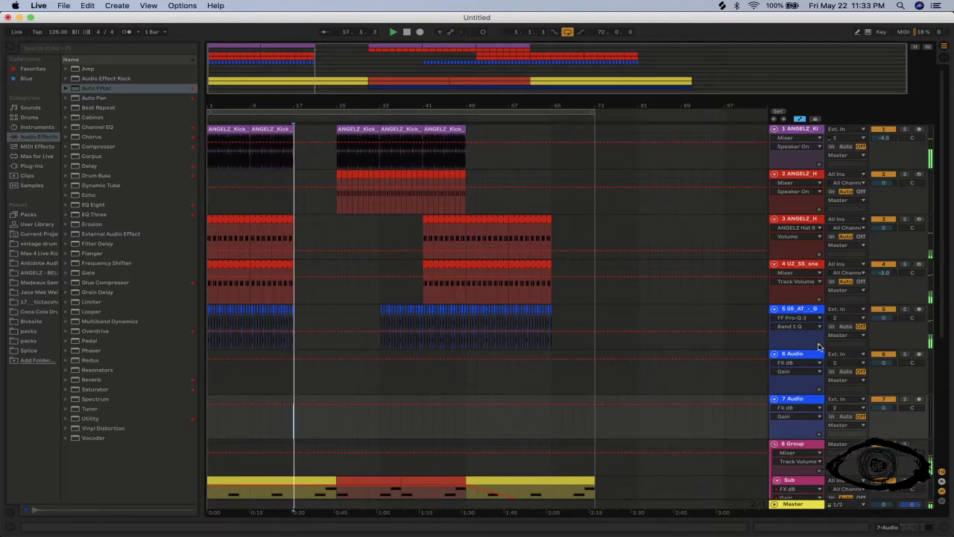
Duplicate the Chords track with its clips and name the copy Melody.
scroll(483, 373, down, 2)
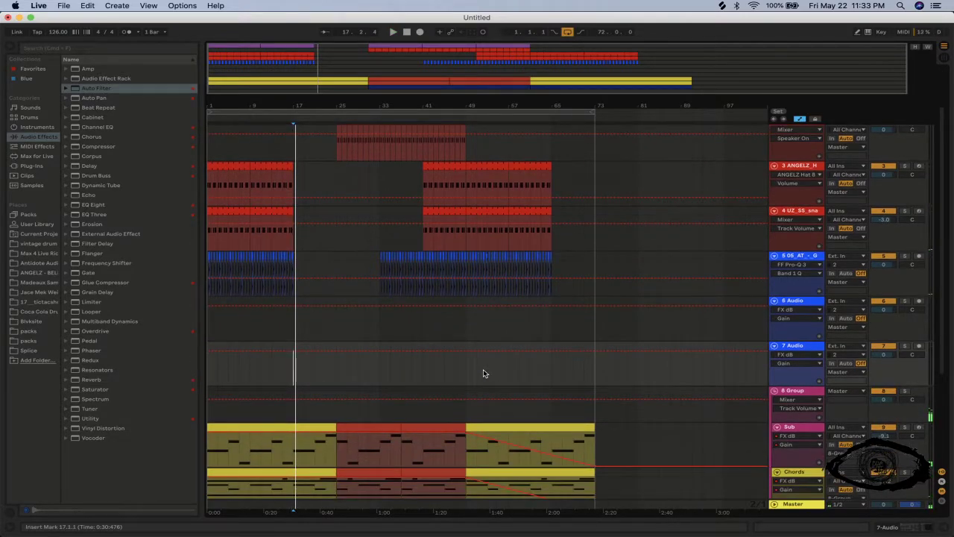
scroll(483, 371, down, 5)
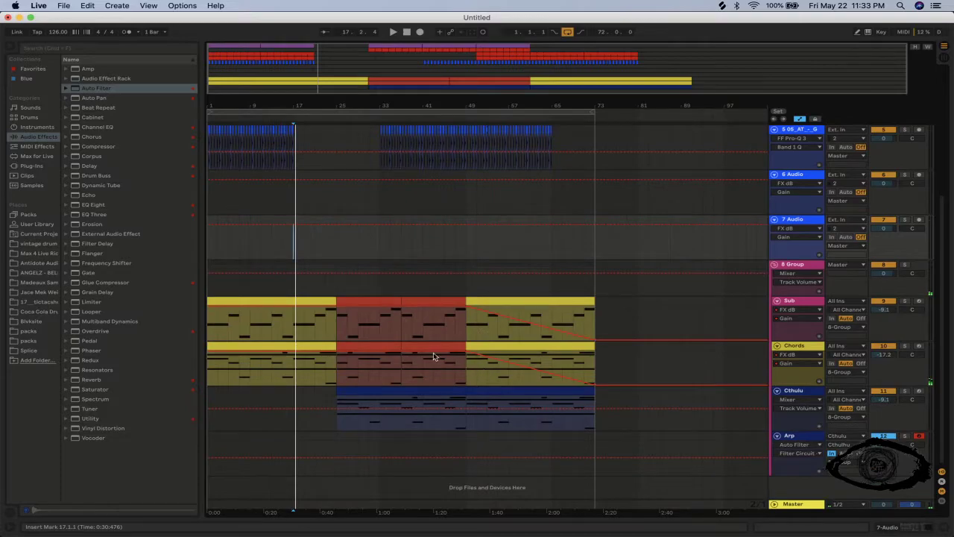
click(426, 348)
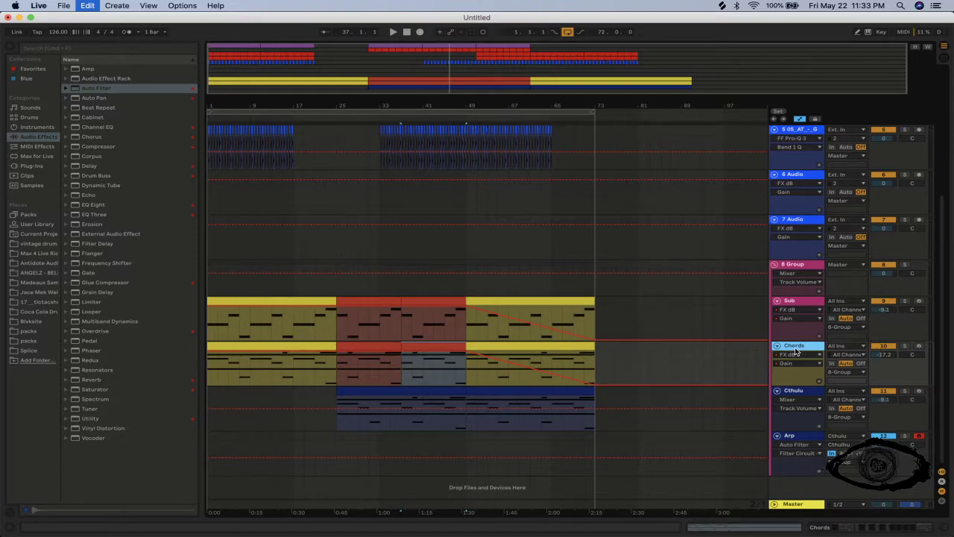
key(super+d)
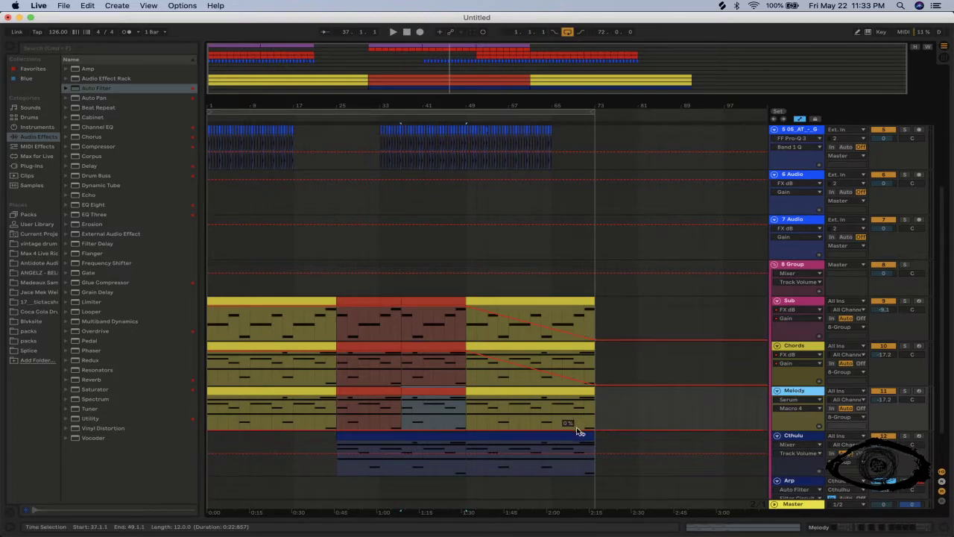
Select bars 25 to 49 on the Cthulu track, audition from there, and solo the Melody track.
click(552, 437)
drag(551, 437, 421, 438)
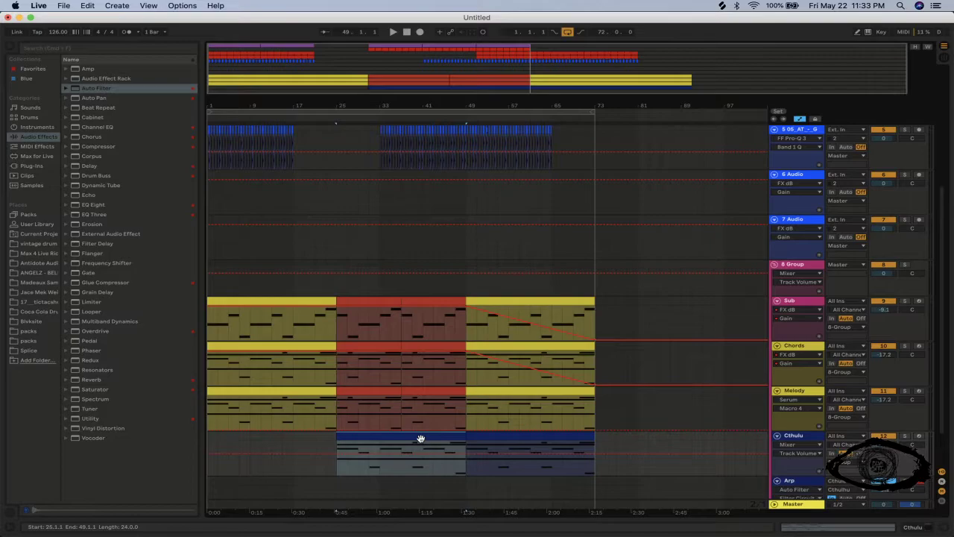
key(space)
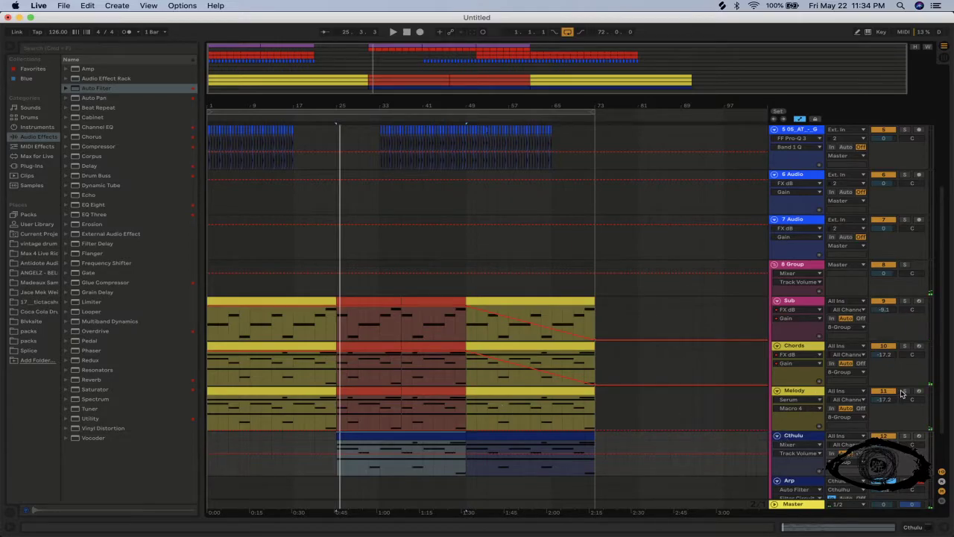
click(904, 391)
Delete every device from the Melody track's device chain.
key(super+alt+l)
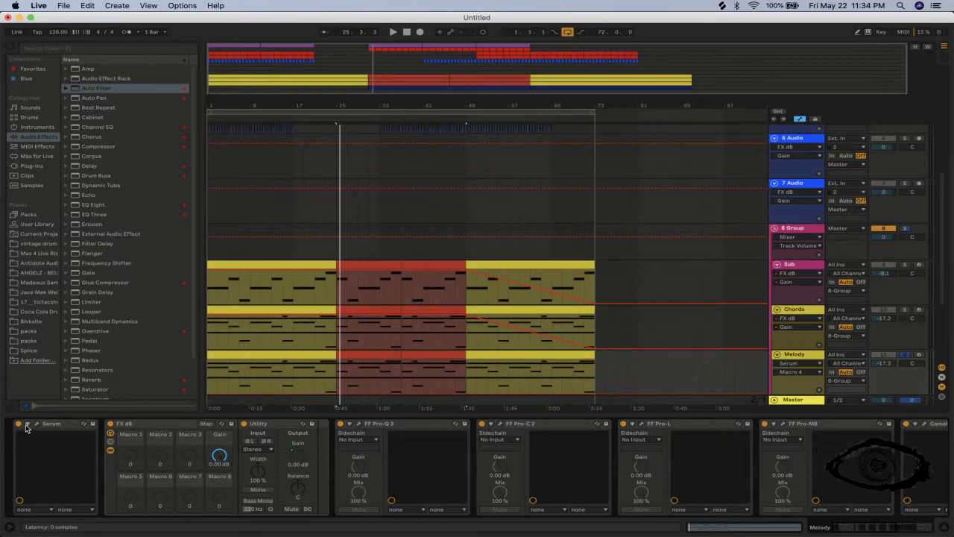
key(super+a)
key(BackSpace)
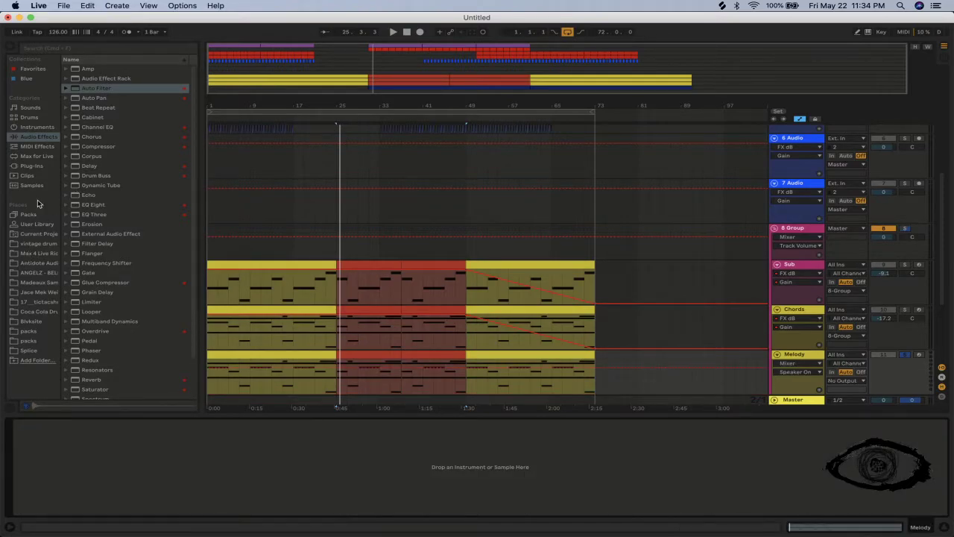
Load the Xfer Records Serum instrument on the Melody track, followed by LFOTool.
click(33, 158)
click(33, 168)
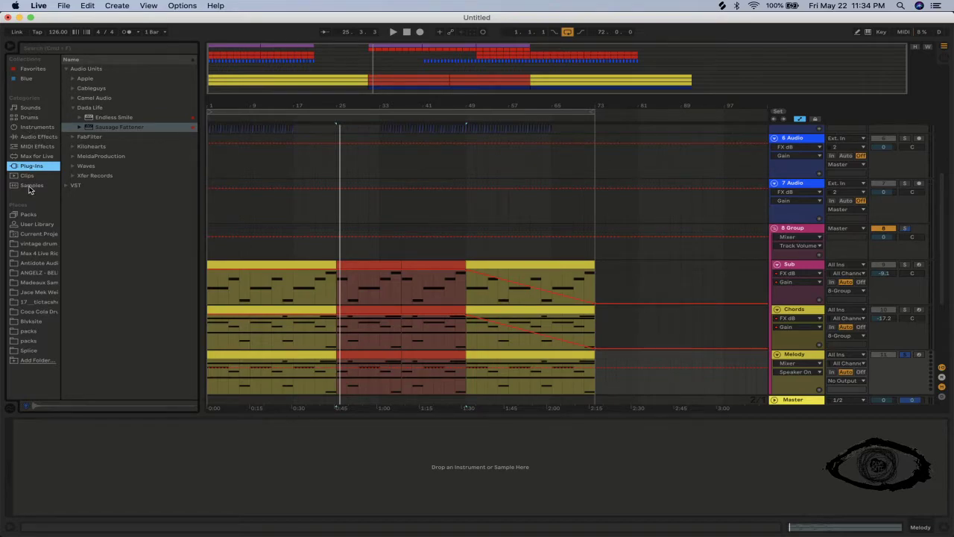
click(72, 166)
click(72, 147)
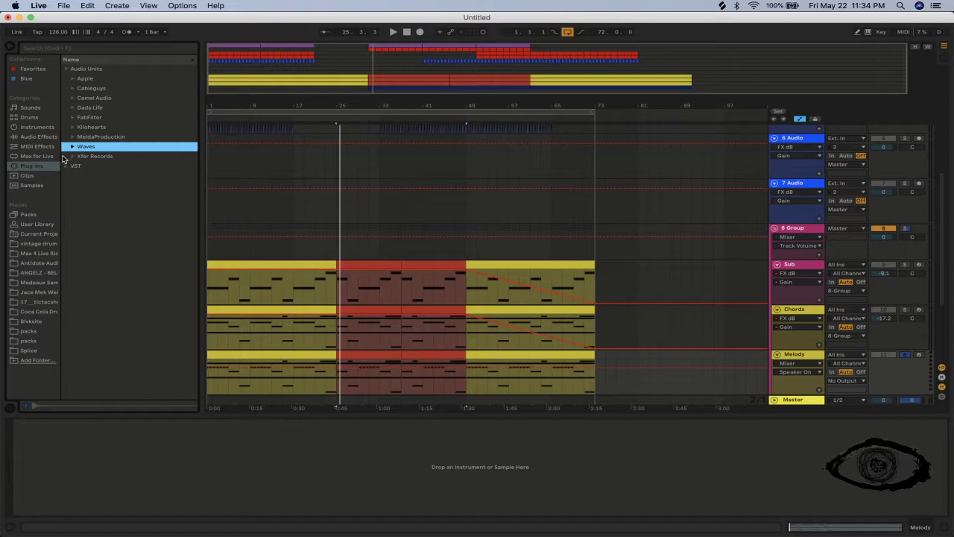
click(72, 157)
click(100, 185)
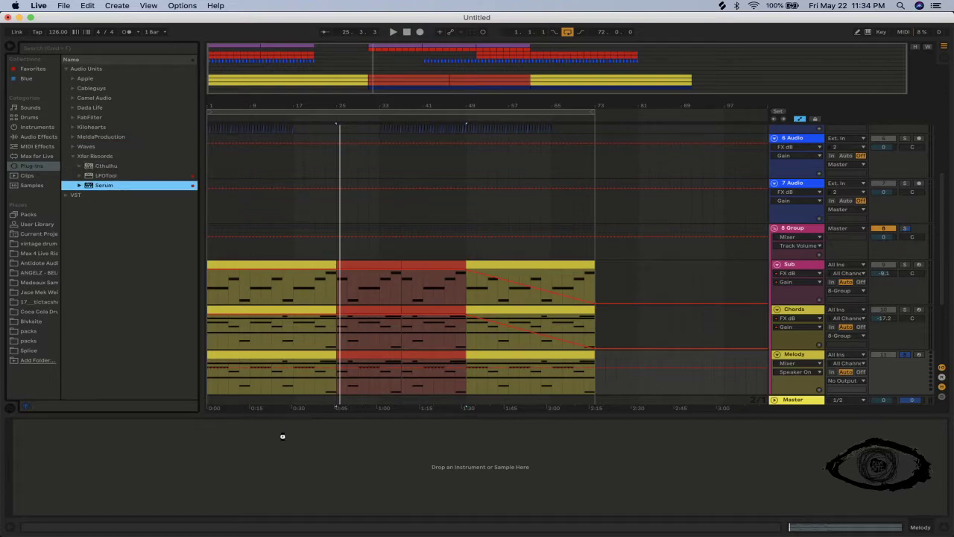
key(Return)
click(105, 176)
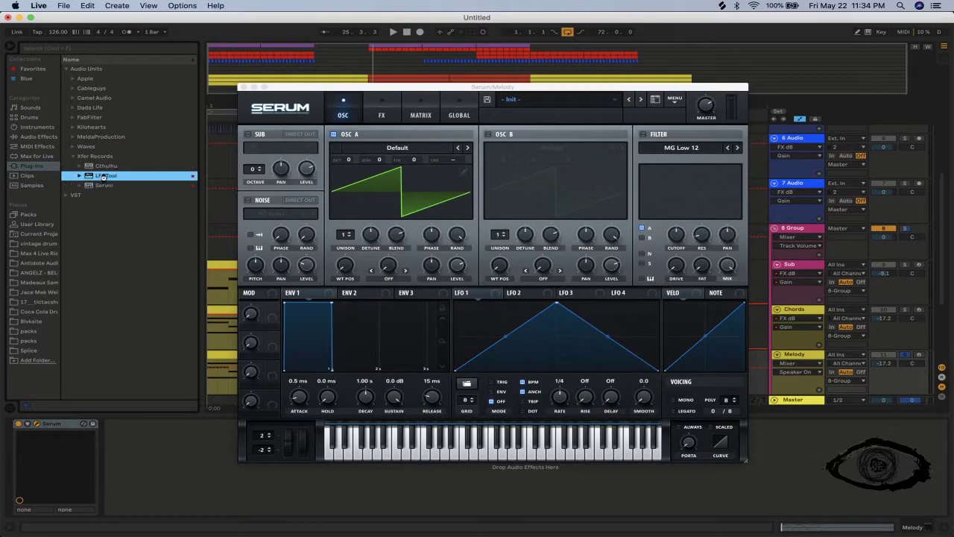
key(Return)
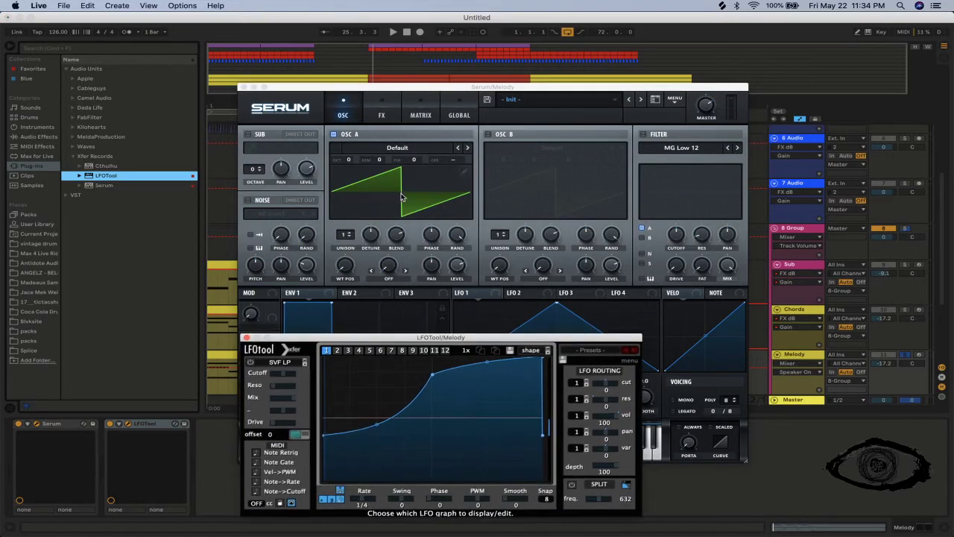
Set Serum's oscillator A to the Analog_BD_Sin wavetable and close the Serum window.
click(445, 152)
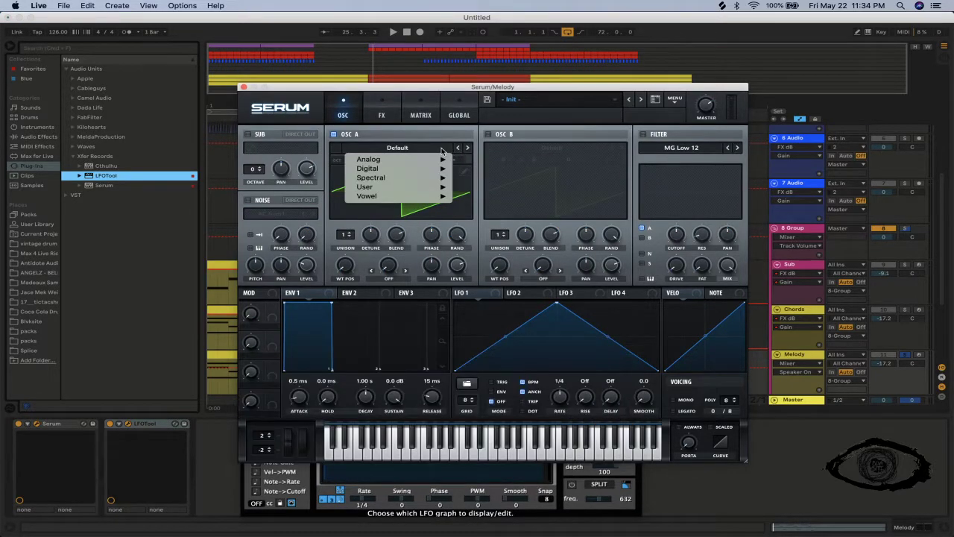
mouse_move(437, 159)
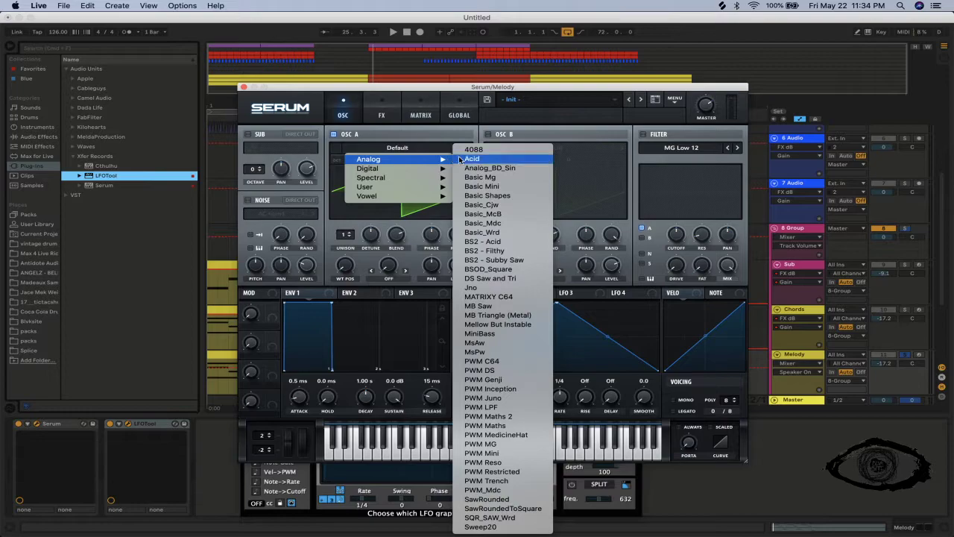
click(500, 169)
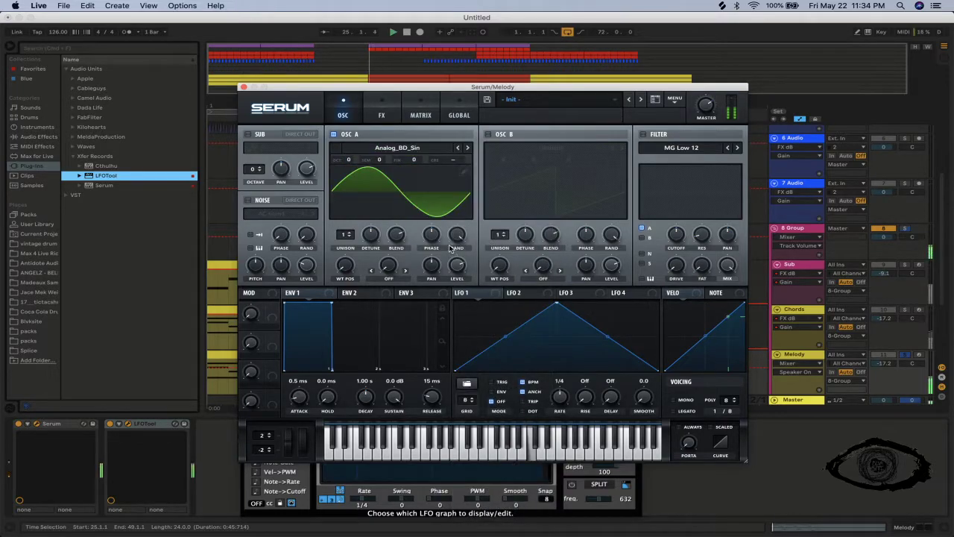
click(242, 87)
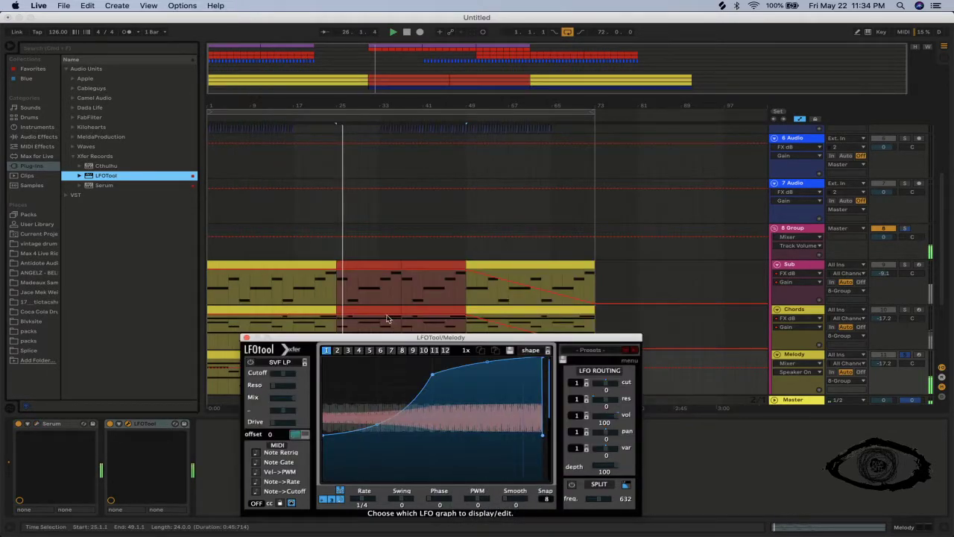
Open the Melody clip at bars 25 to 37 for note editing, showing its full note range clear of the LFOTool window.
scroll(389, 319, down, 2)
scroll(369, 246, down, 2)
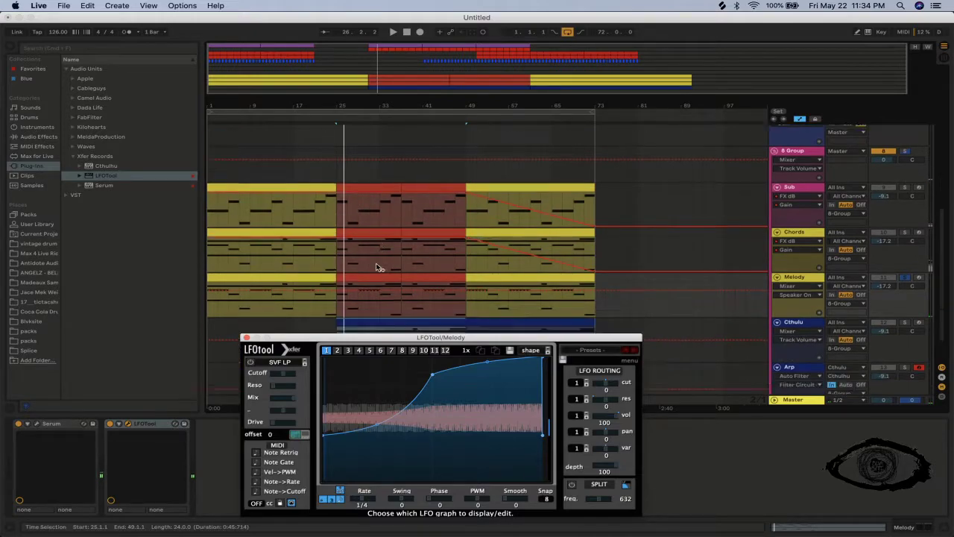
click(375, 264)
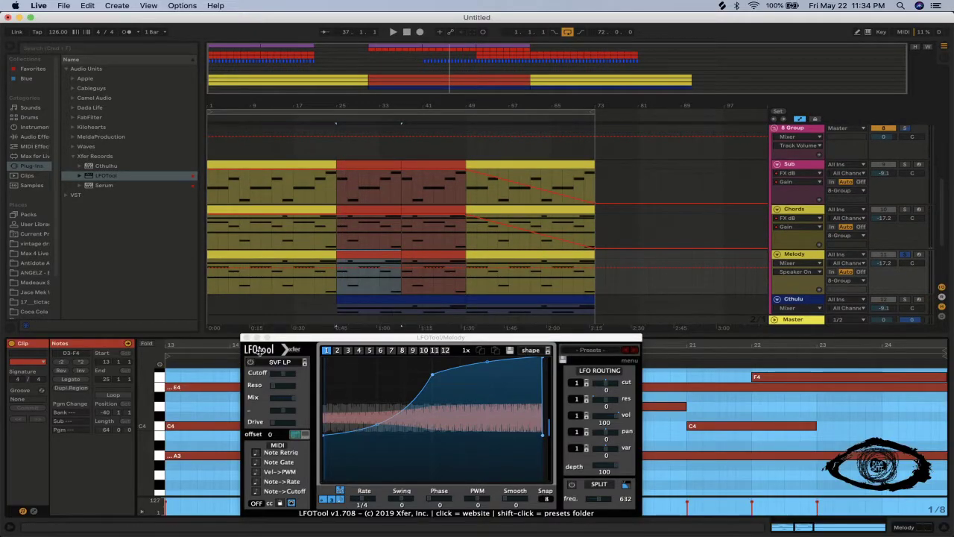
drag(331, 340, 371, 495)
drag(355, 345, 305, 471)
drag(373, 492, 169, 359)
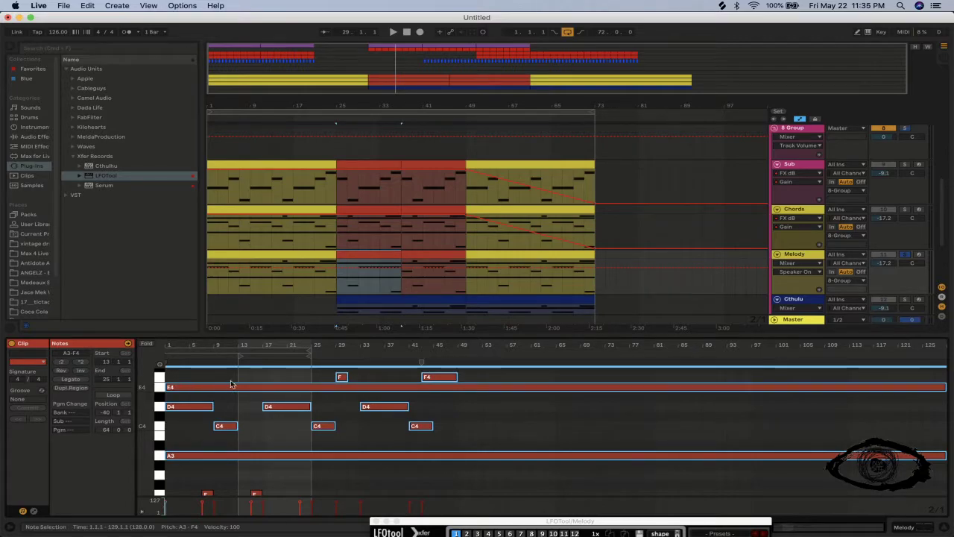
Extend the Melody clip that starts at bar 25 so it ends at bar 49.
click(203, 355)
key(super+a)
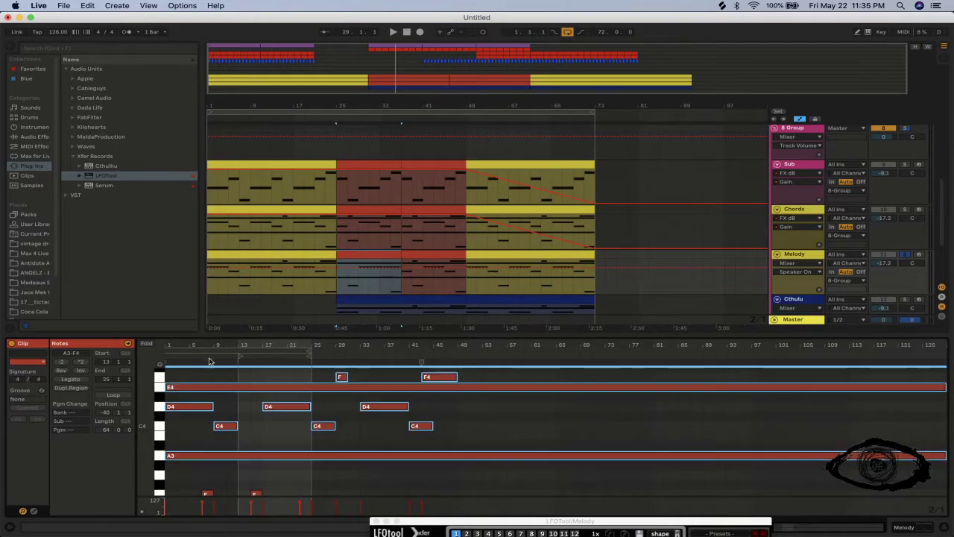
drag(394, 258, 466, 261)
drag(445, 342, 445, 376)
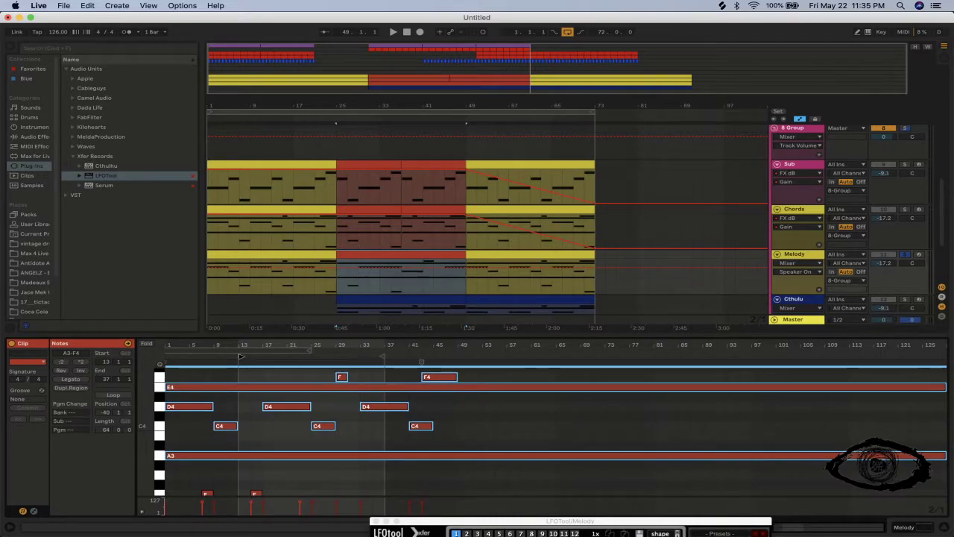
Select all notes in the Melody clip and shift them later so the phrase begins at the clip's start, bar 13.
click(239, 365)
click(251, 367)
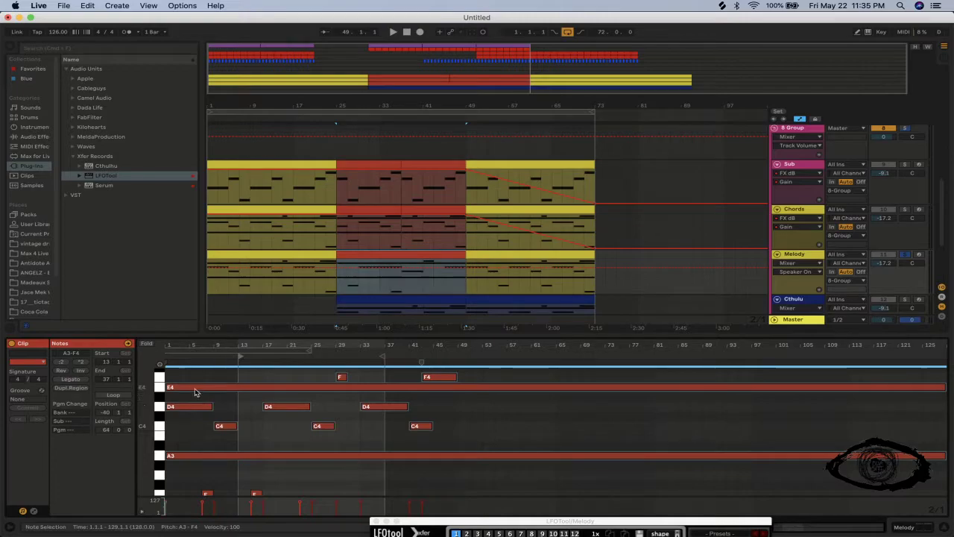
key(super+a)
key(Right)
key(Right)
key(Right)
key(Right)
key(Right)
key(Right)
key(Right)
key(Right)
key(Right)
key(Right)
key(Right)
key(Right)
key(Right)
key(Right)
key(Left)
key(Left)
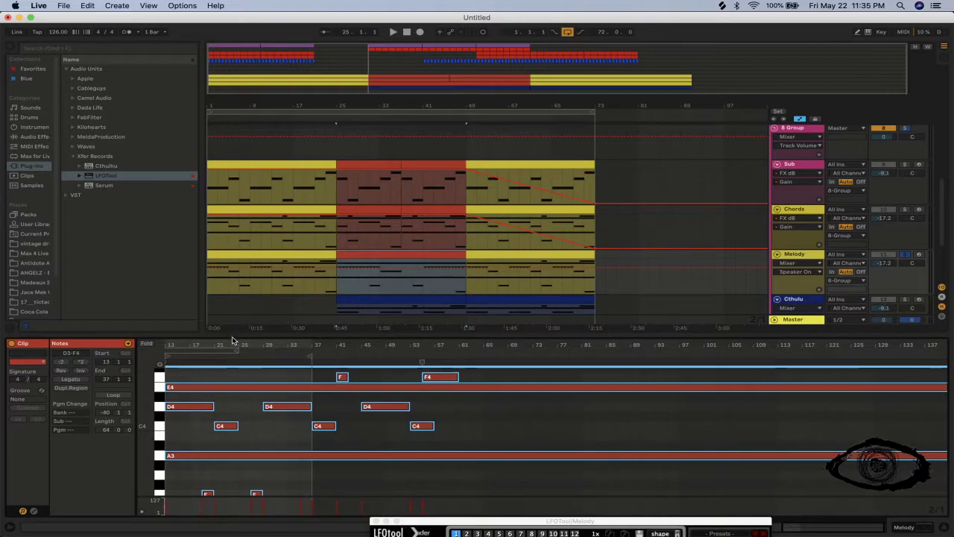
Play the arrangement and loop the Melody clip's content over bars 13 to 21.
key(space)
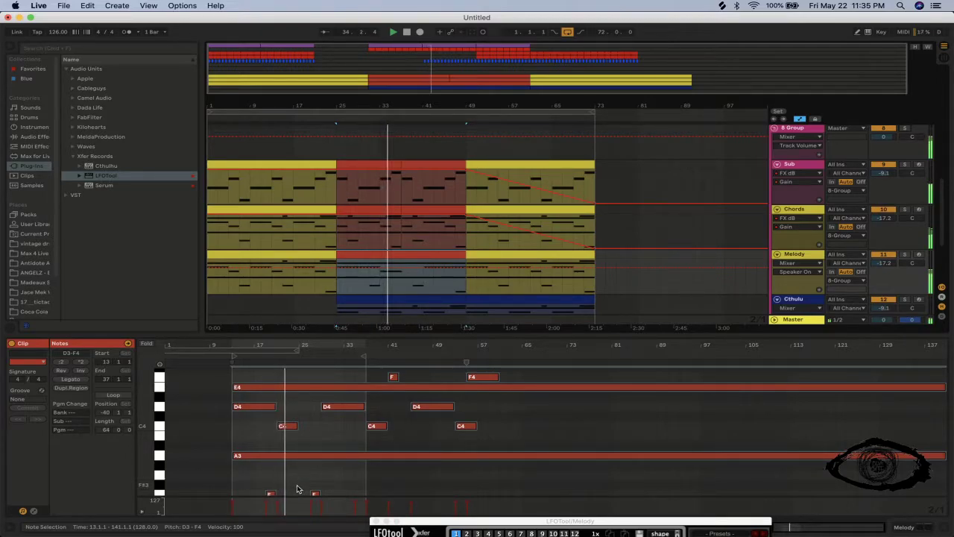
drag(280, 482, 230, 467)
key(super+l)
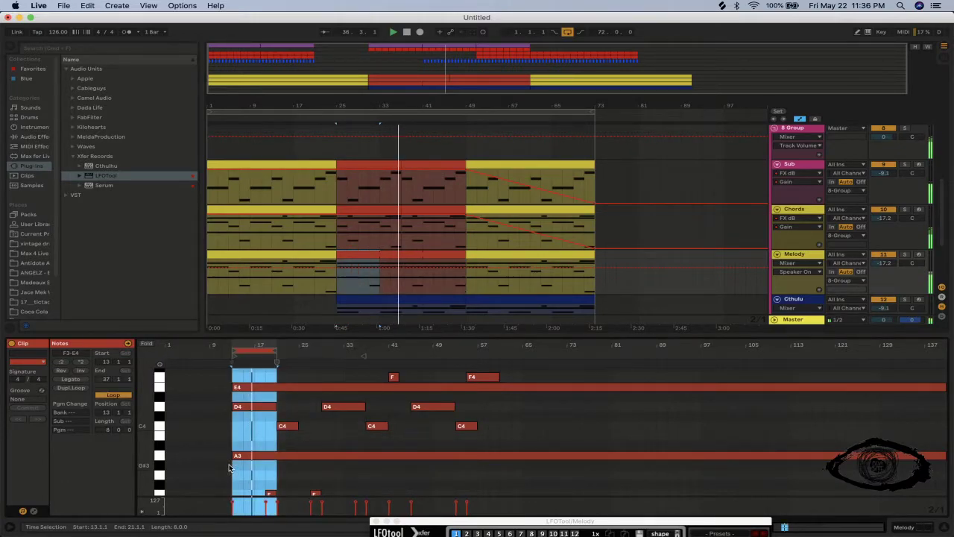
click(322, 504)
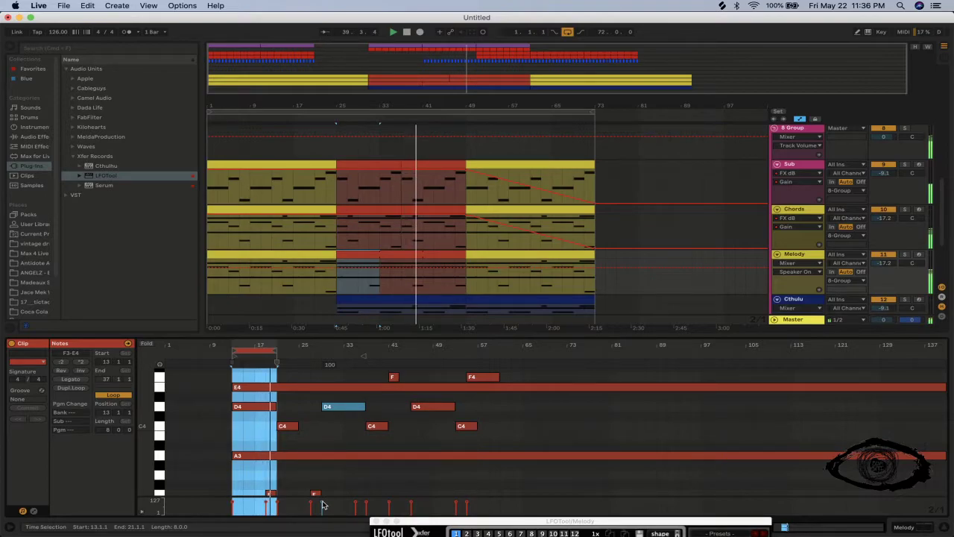
click(324, 509)
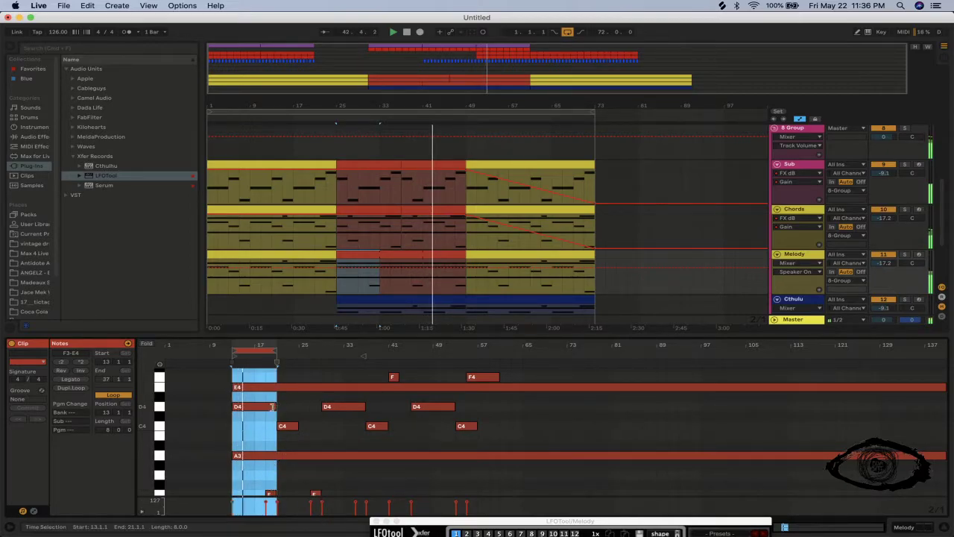
Delete the Melody clip at bars 1 to 25 and replace the one at bars 49 to 73 with a copy of the looped clip.
click(310, 252)
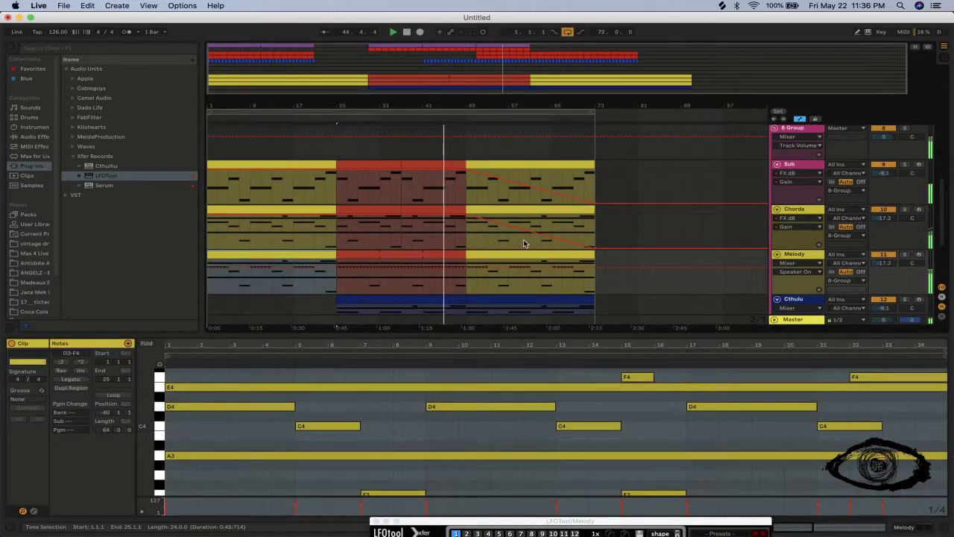
key(Delete)
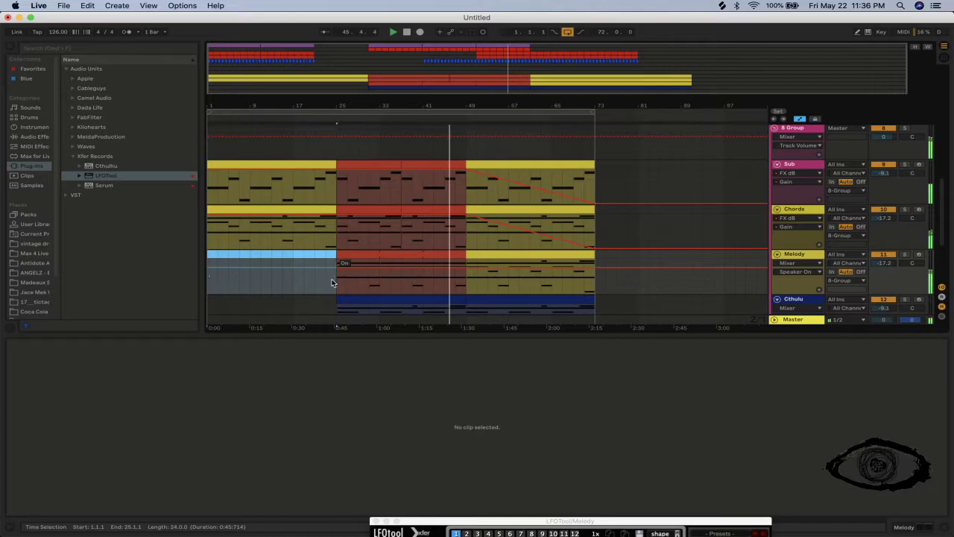
click(422, 255)
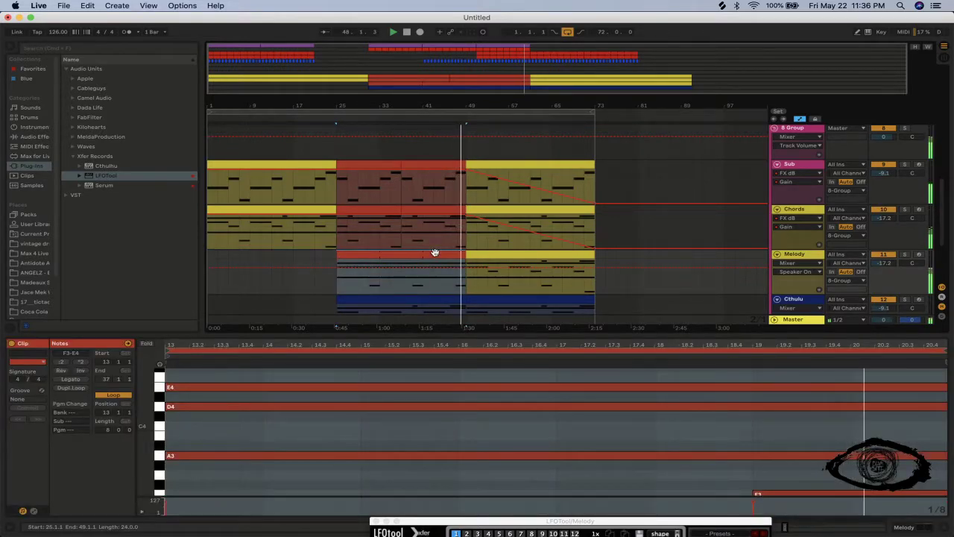
drag(427, 251, 557, 255)
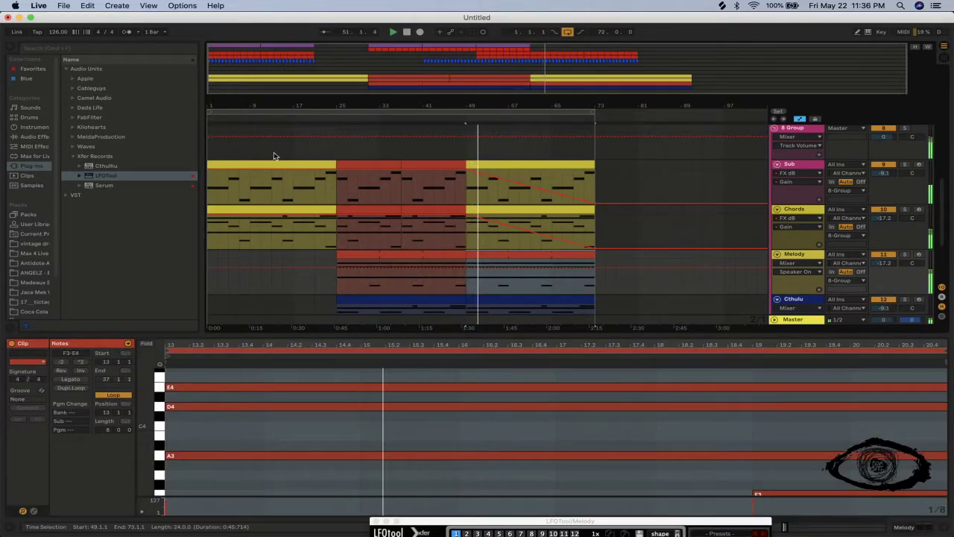
Set the arrangement loop to start at bar 25 and select the Melody clips spanning bars 25 to 73.
drag(213, 113, 336, 149)
click(586, 264)
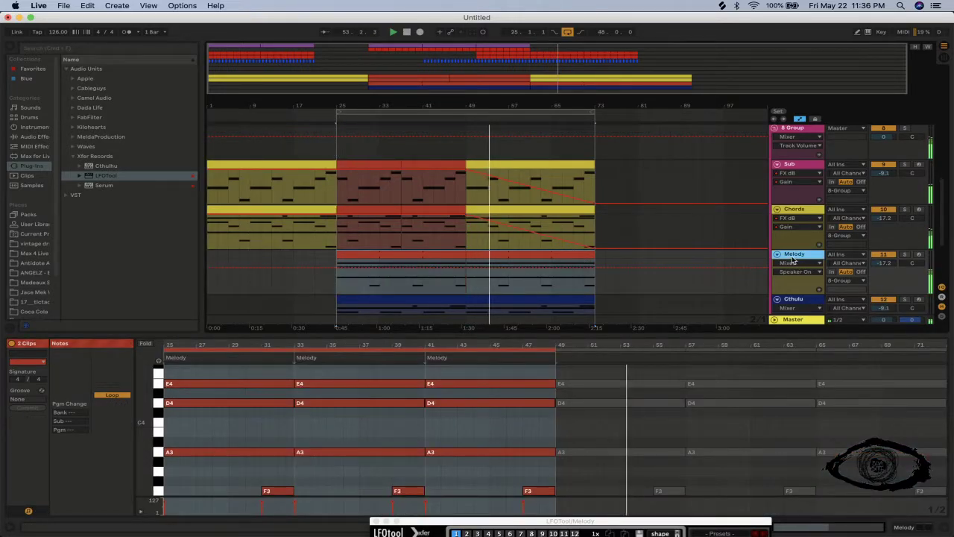
Add the Dada Life plug-ins Sausage Fattener and Endless Smile to the Melody track.
click(88, 90)
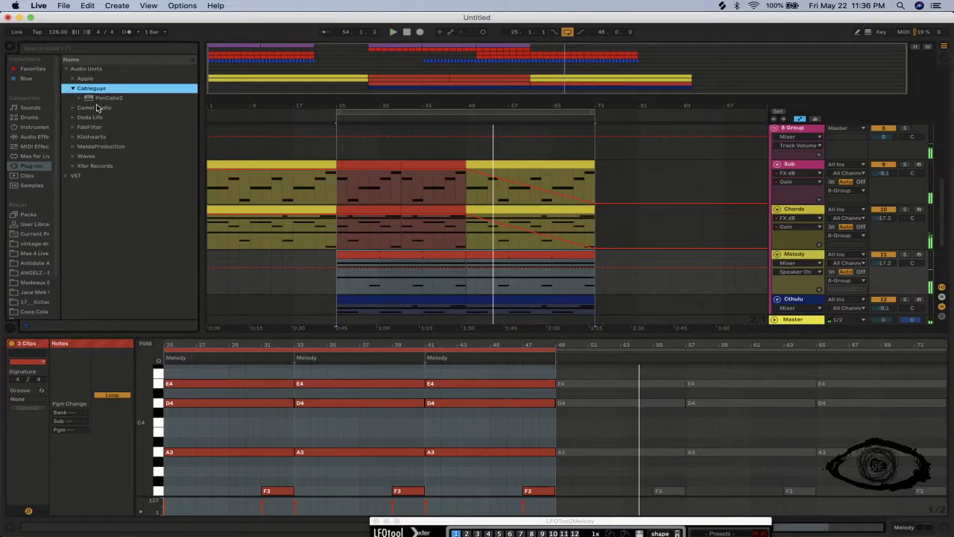
click(82, 118)
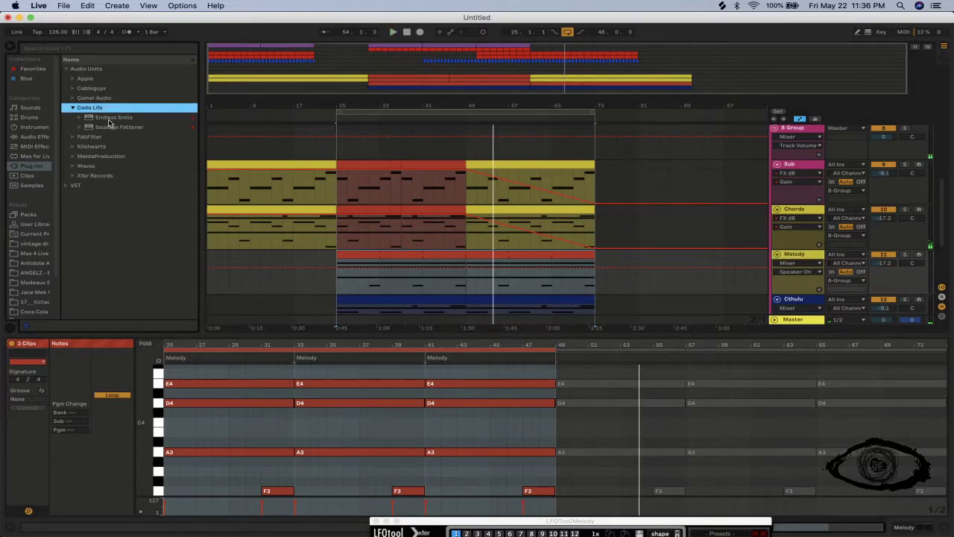
double_click(119, 128)
click(113, 117)
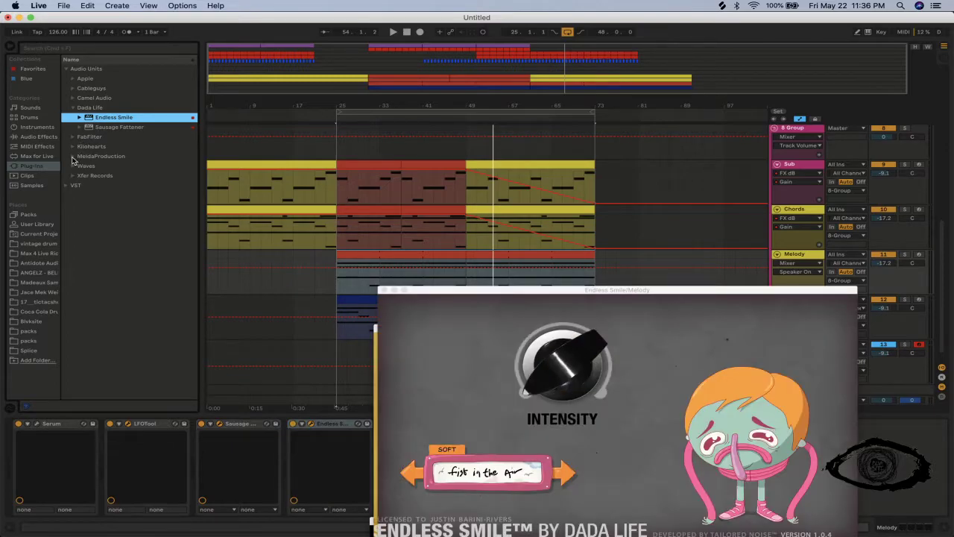
Add PanCake2 to the Melody track and insert CamelCrusher between LFOTool and Sausage Fattener.
click(74, 89)
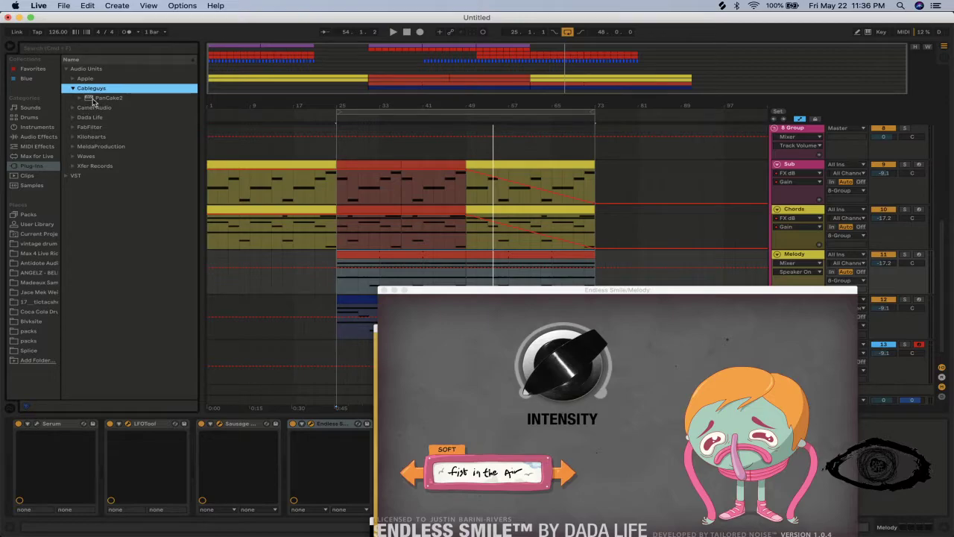
double_click(94, 99)
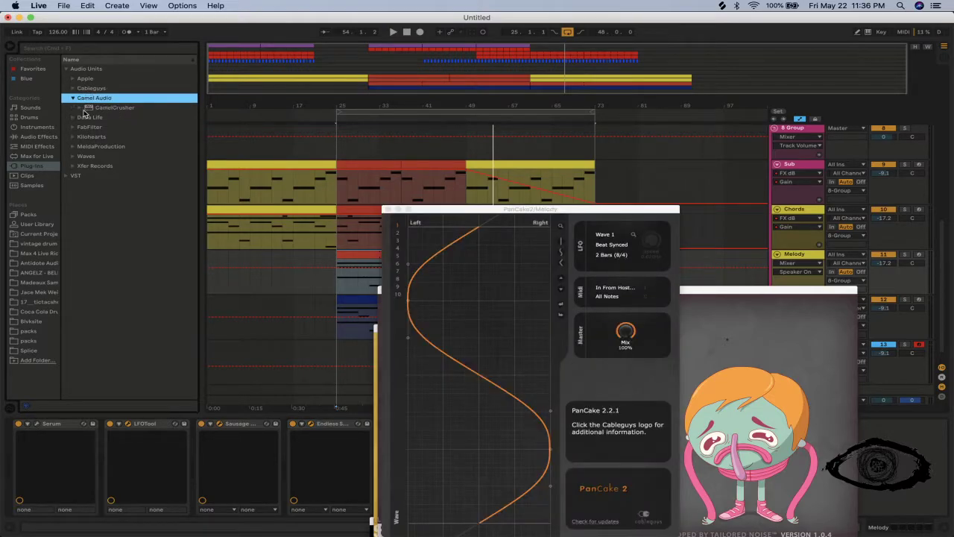
click(100, 109)
drag(189, 380, 192, 444)
With the arrangement playing, set Endless Smile's Intensity to 25% and close all the open plug-in windows.
key(space)
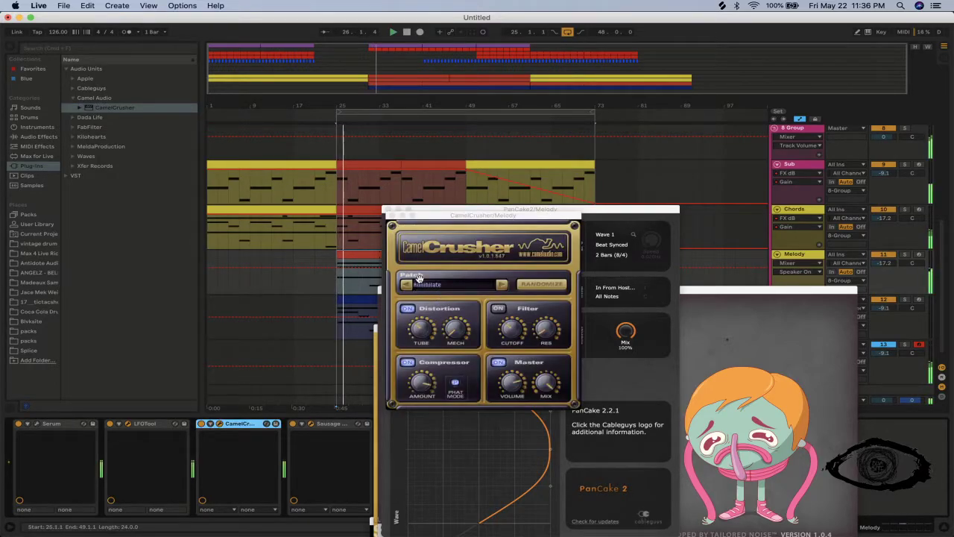
click(388, 215)
click(386, 209)
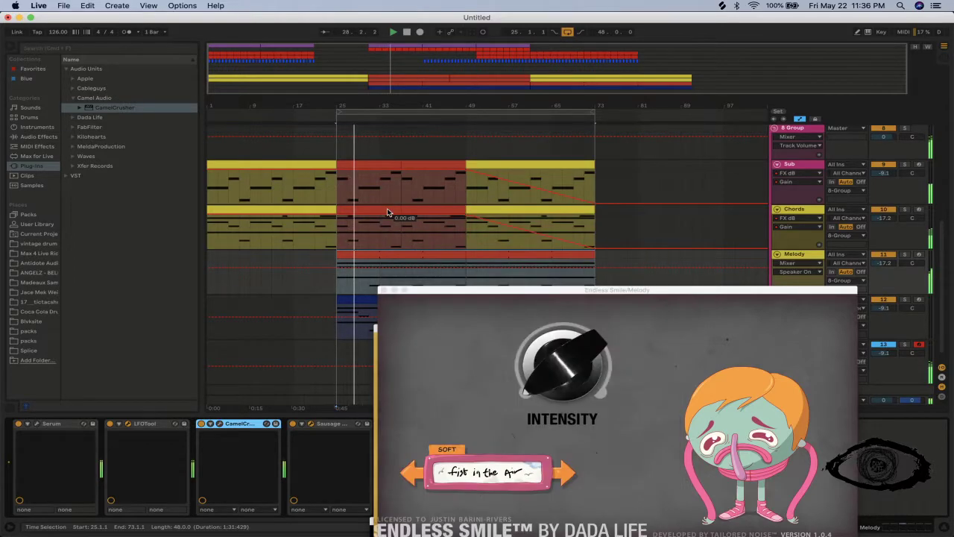
drag(556, 364, 532, 353)
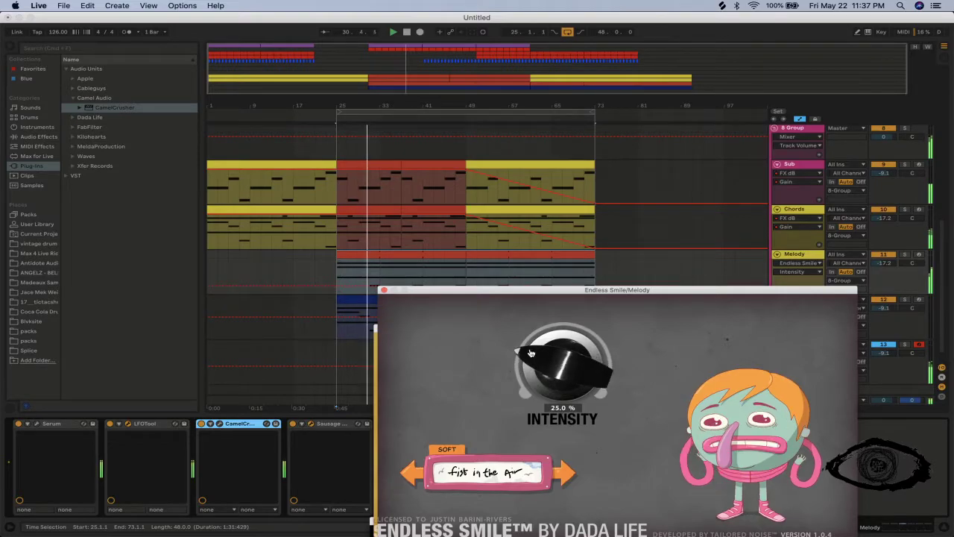
click(384, 291)
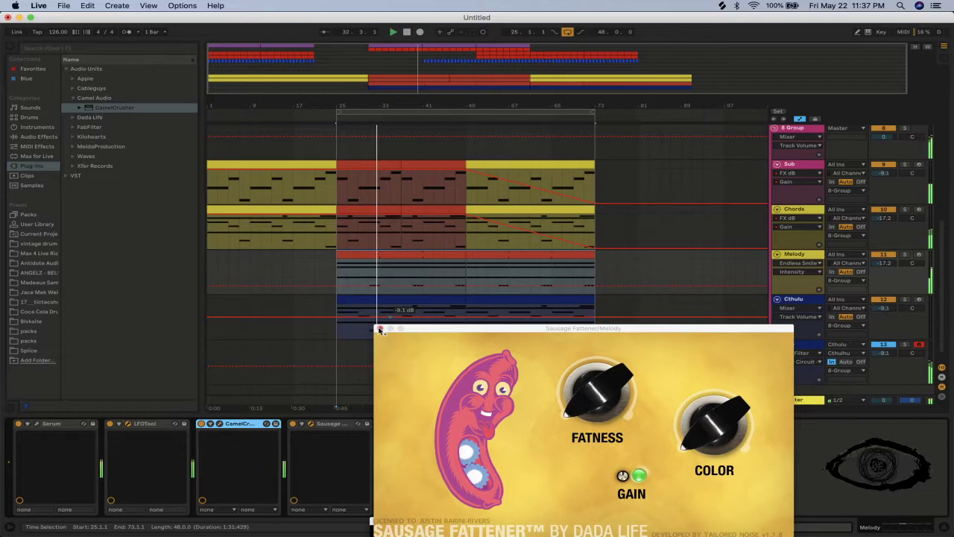
click(378, 329)
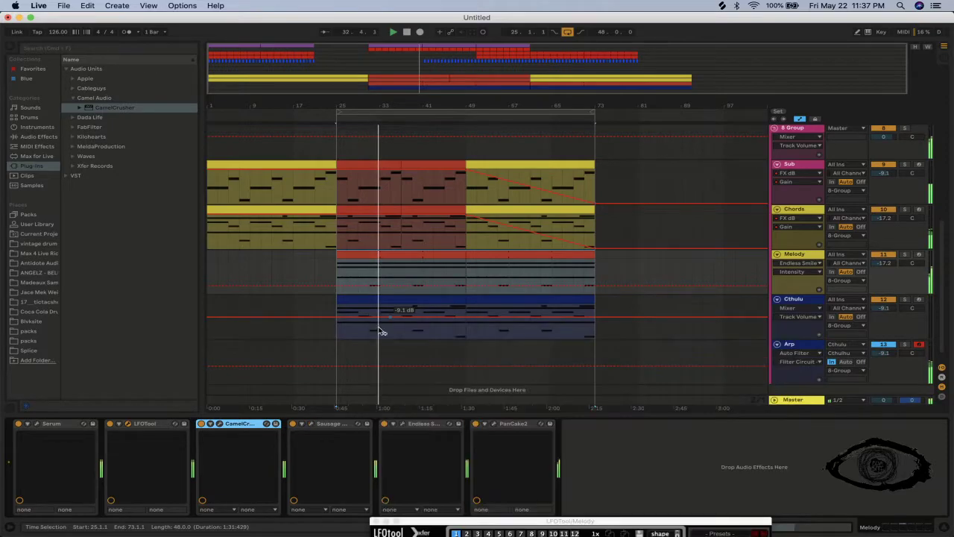
click(376, 521)
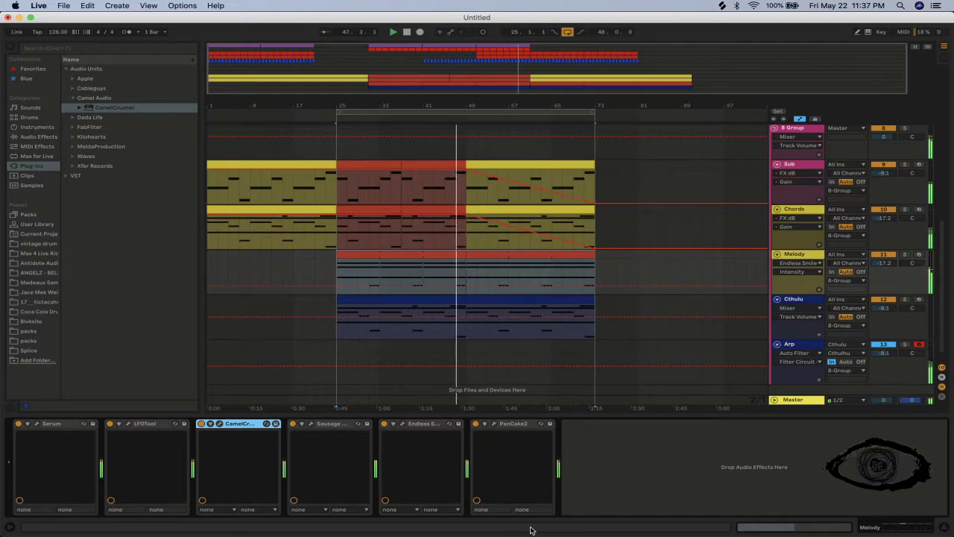
Hide the device chain area and collapse the Sub, Chords, Melody and Cthulu tracks.
mouse_move(617, 534)
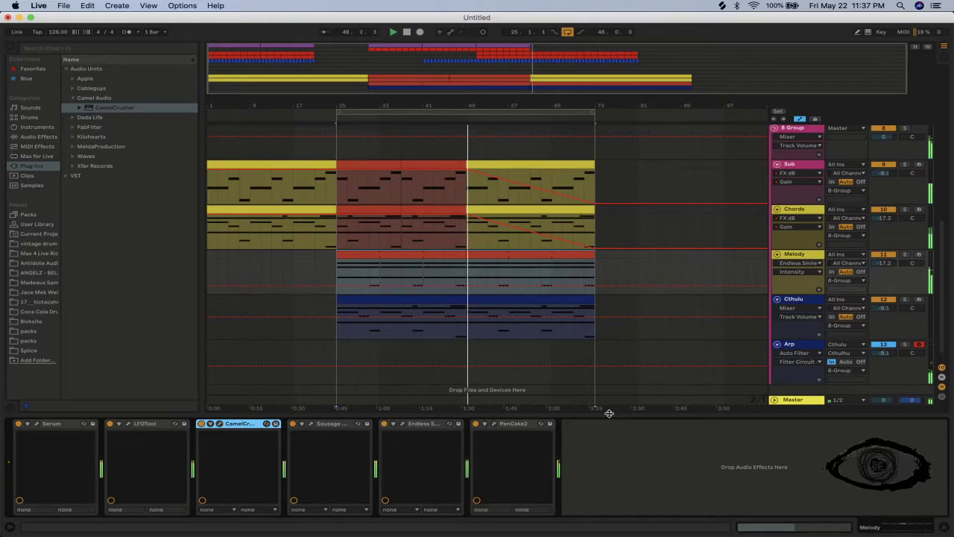
key(super+alt+l)
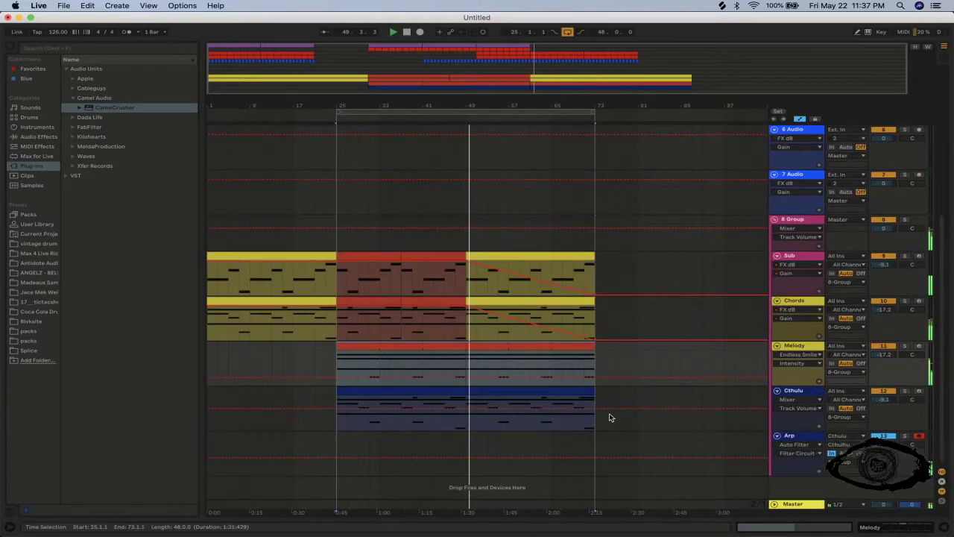
click(776, 256)
click(776, 265)
click(777, 274)
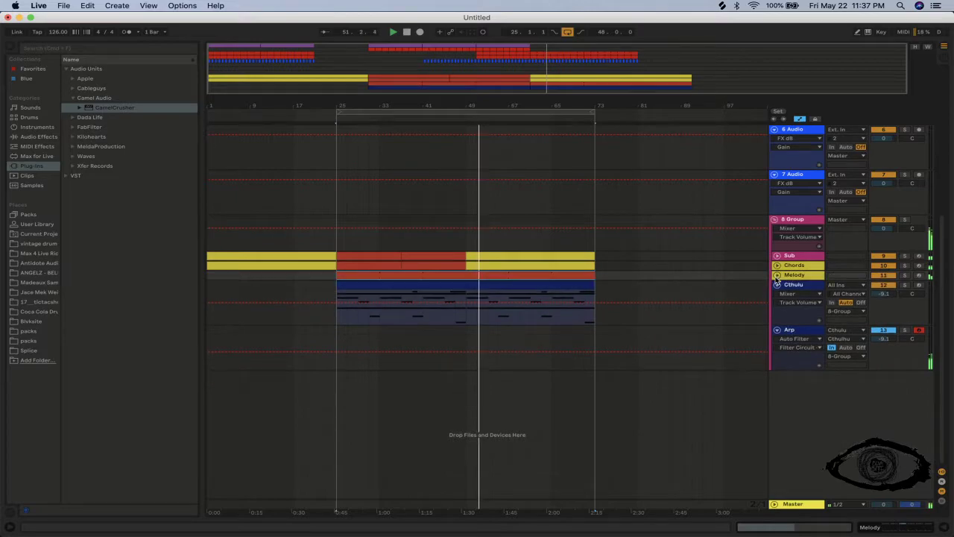
click(776, 284)
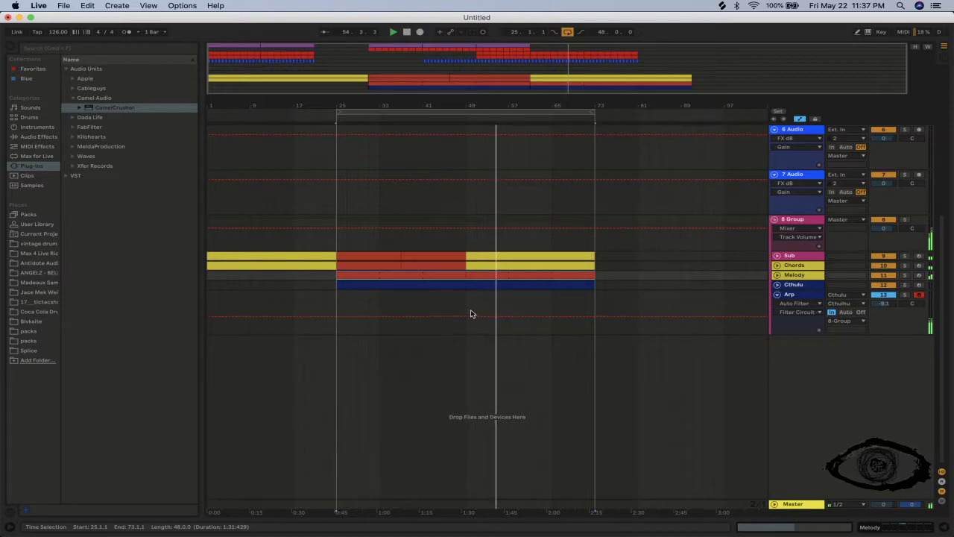
Copy the synth group's clips and the kick, hat and snare clips from bars 25 to 49 to bars 73 to 97.
drag(470, 313, 336, 144)
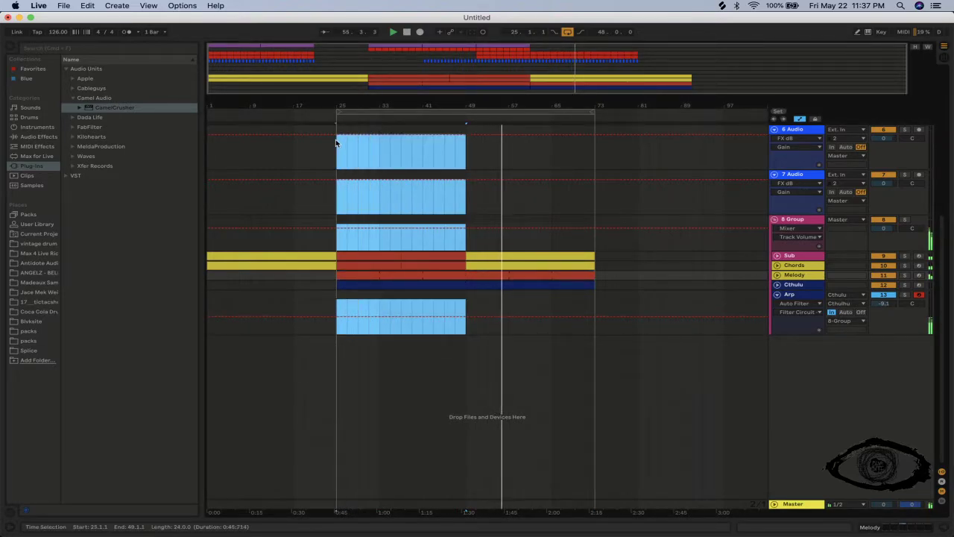
drag(434, 264, 701, 305)
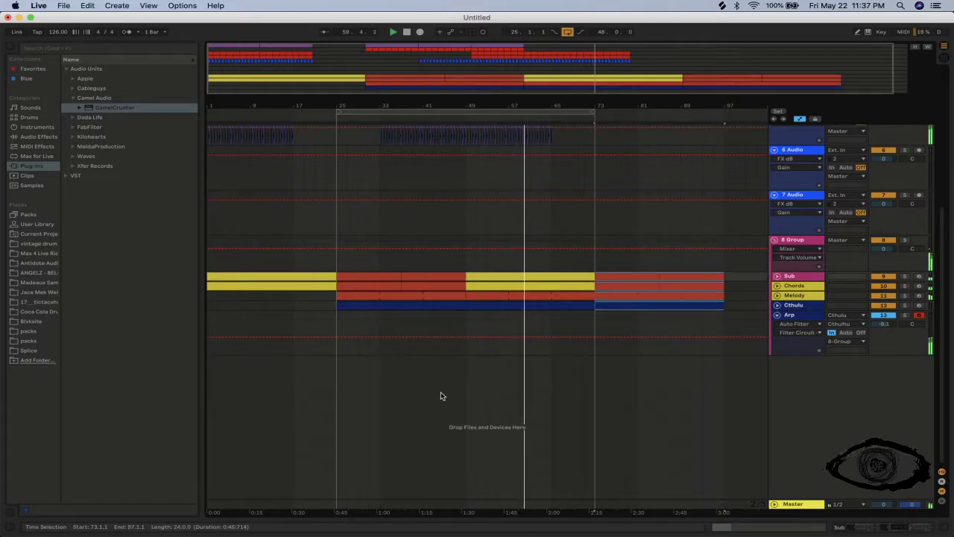
scroll(441, 396, up, 6)
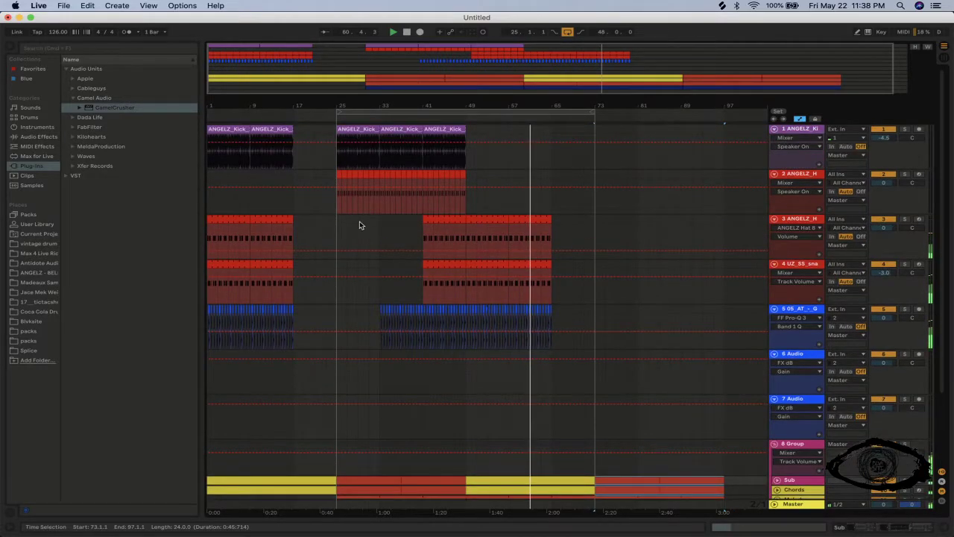
click(469, 214)
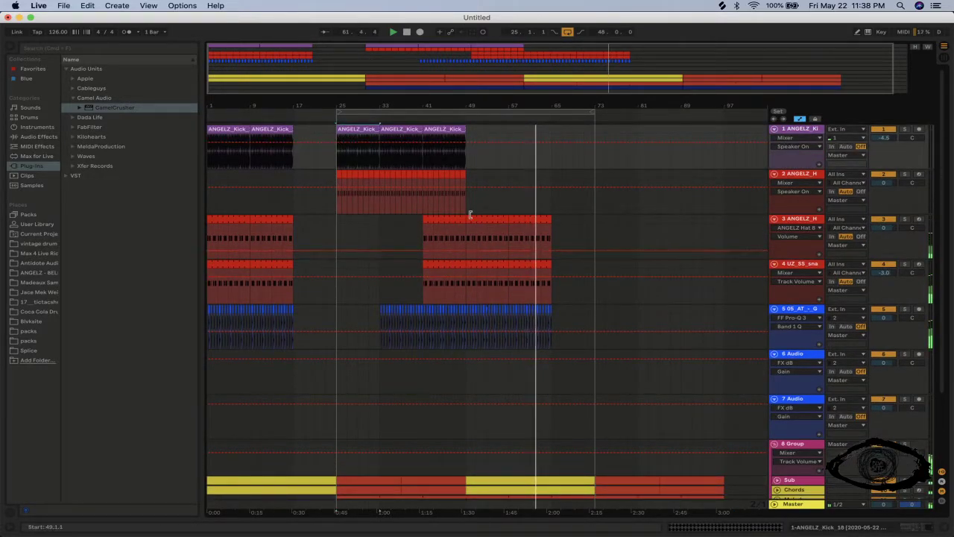
shift+click(417, 172)
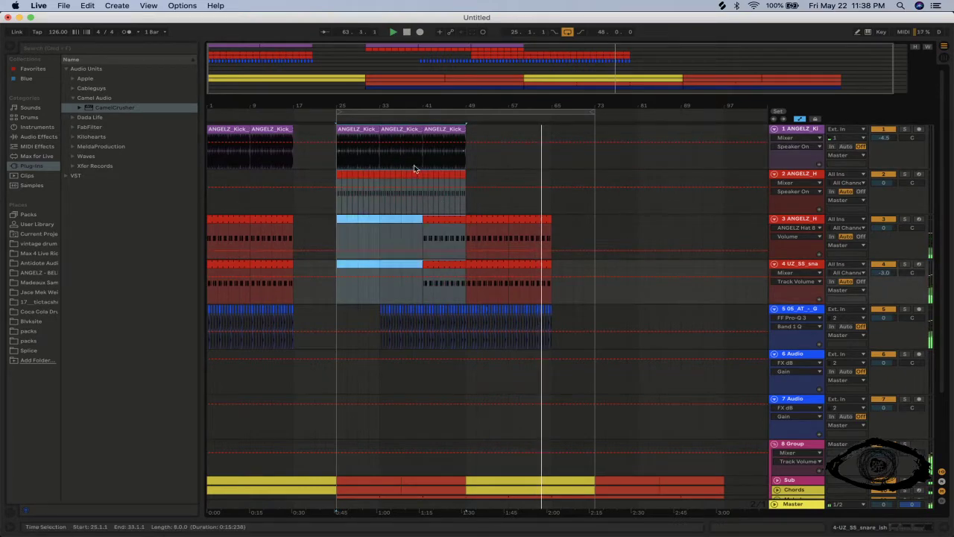
drag(417, 172, 606, 152)
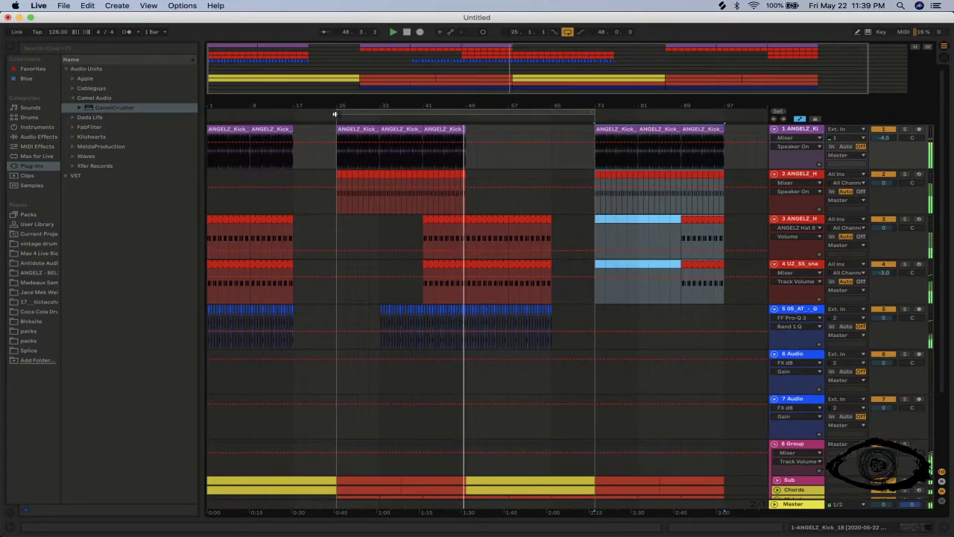
Extend the arrangement loop back to bar 1, stop playback and select the project tempo for editing.
drag(335, 114, 162, 119)
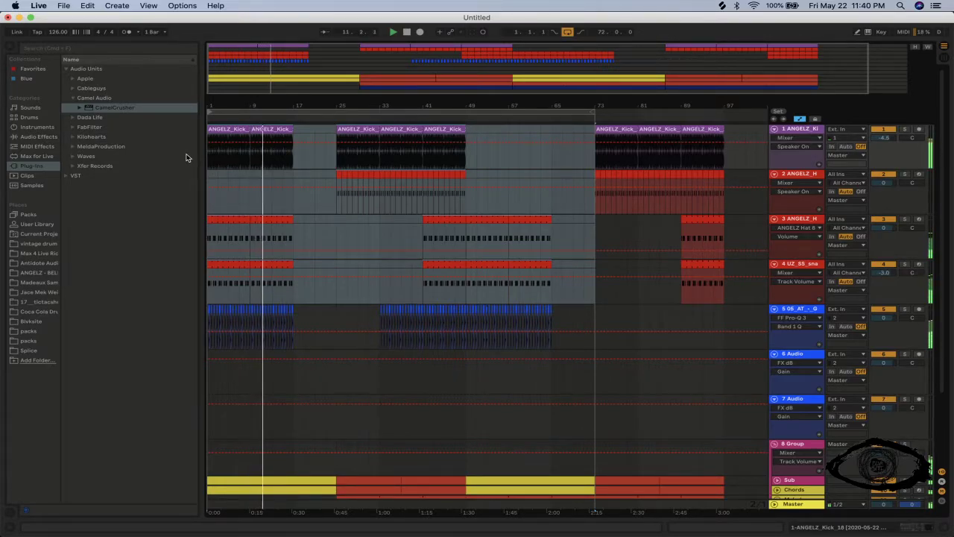
click(54, 33)
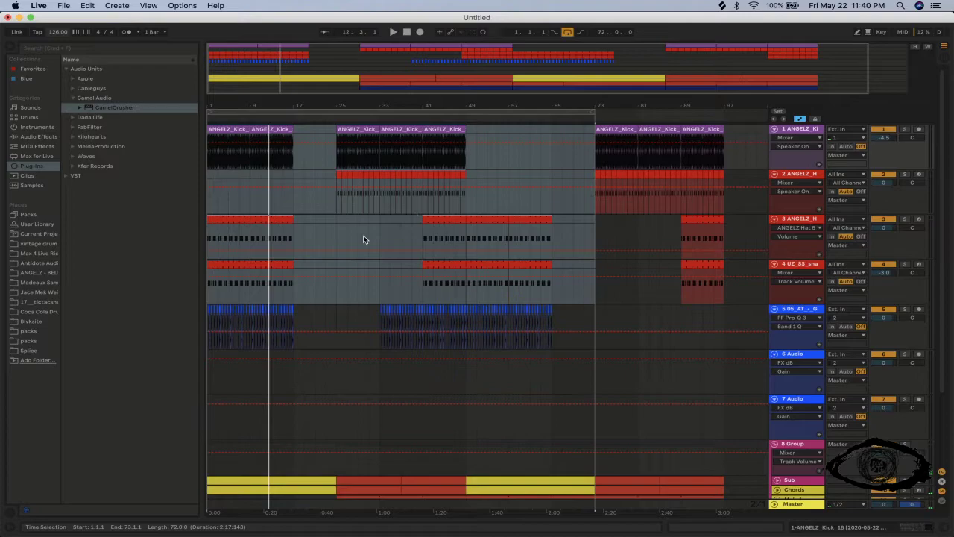
Enable warping for all the kick clips on the first track and all the clap clips on track 5.
drag(743, 131, 209, 159)
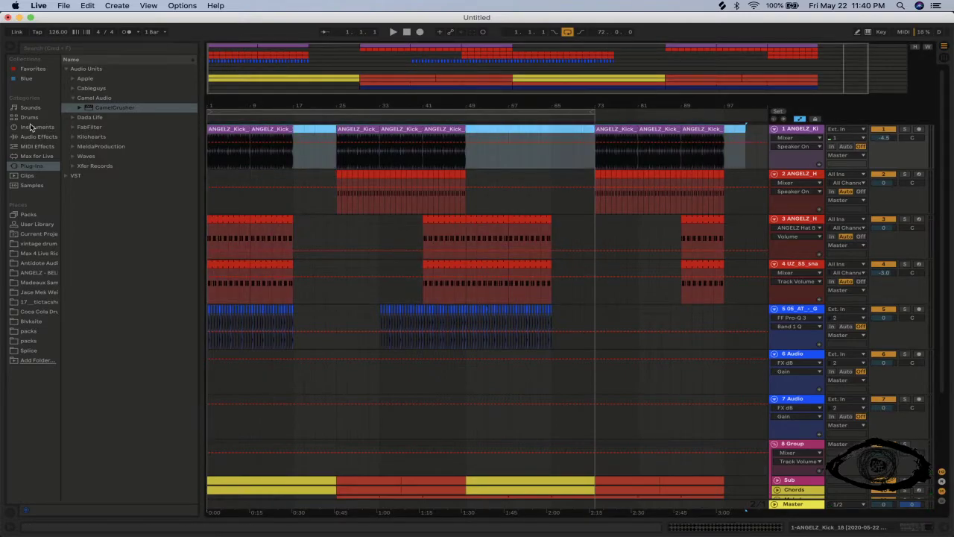
double_click(221, 137)
scroll(277, 266, down, 3)
drag(573, 266, 127, 264)
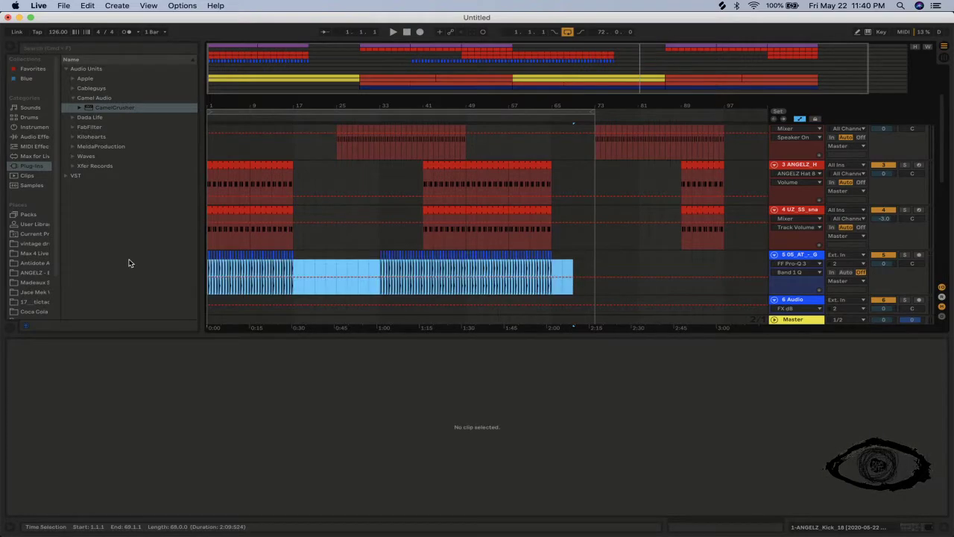
drag(556, 255, 149, 249)
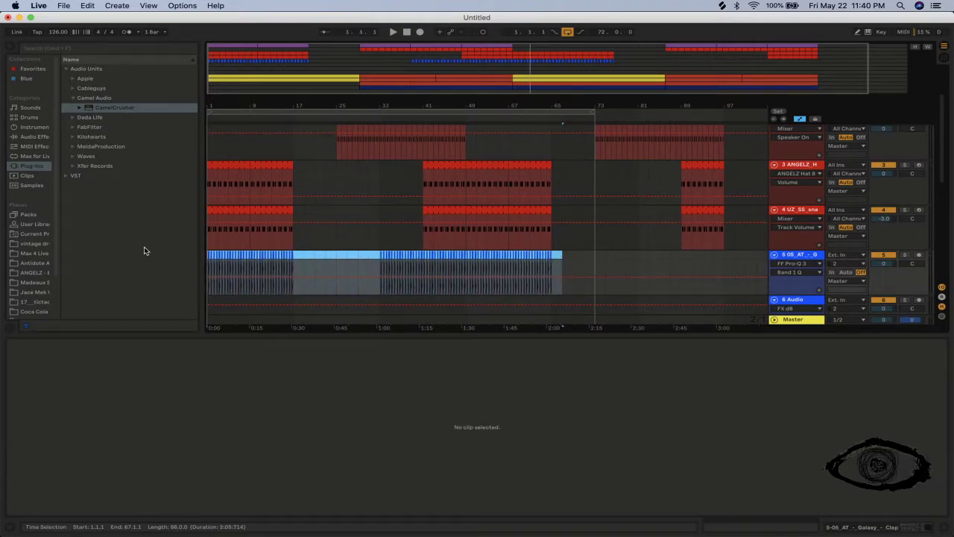
click(127, 353)
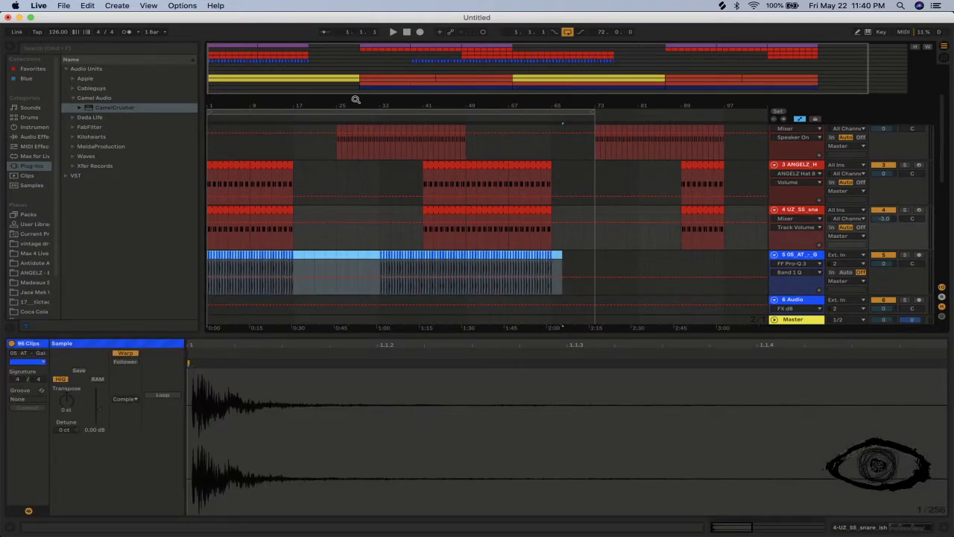
Set the project tempo to 121 BPM with the arrangement playing, and hide the clip details.
drag(356, 99, 355, 95)
scroll(571, 283, down, 2)
scroll(571, 284, up, 4)
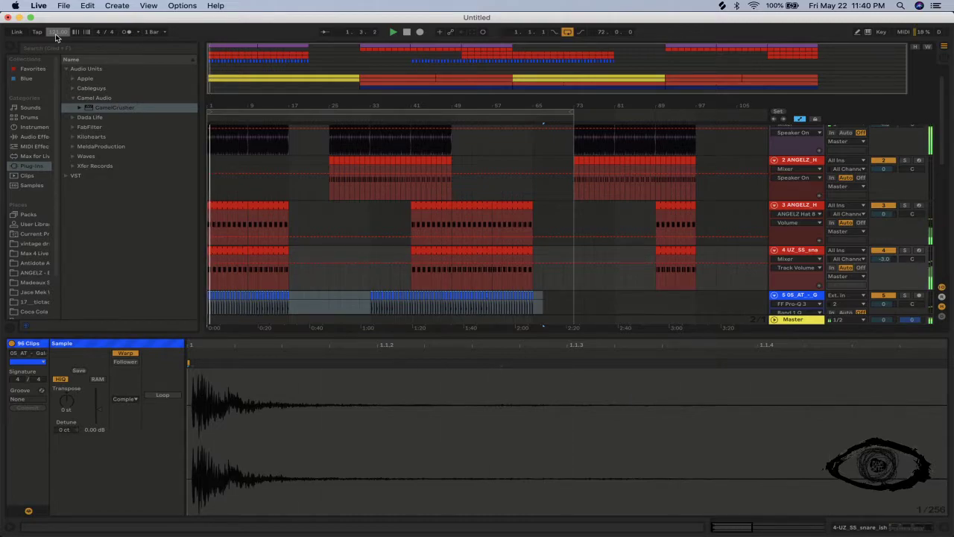
key(super+alt+l)
click(266, 337)
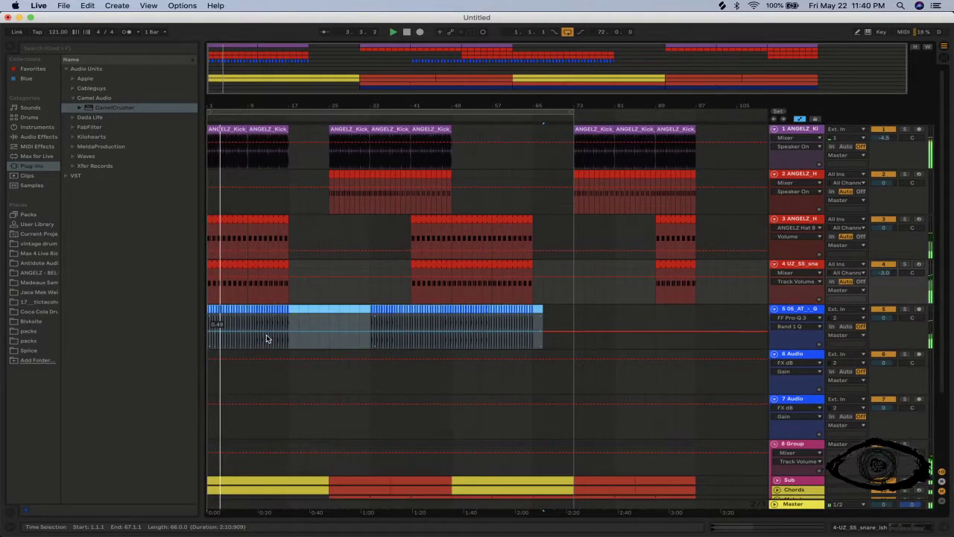
Restart playback from bar 1 to check the kick, and consolidate the first beat of its opening clip into a separate clip.
double_click(241, 129)
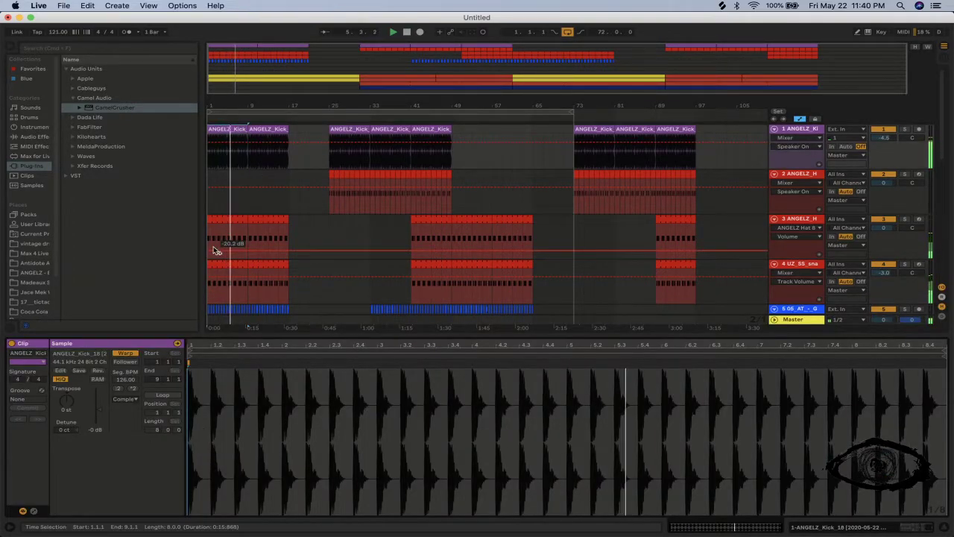
key(space)
key(space)
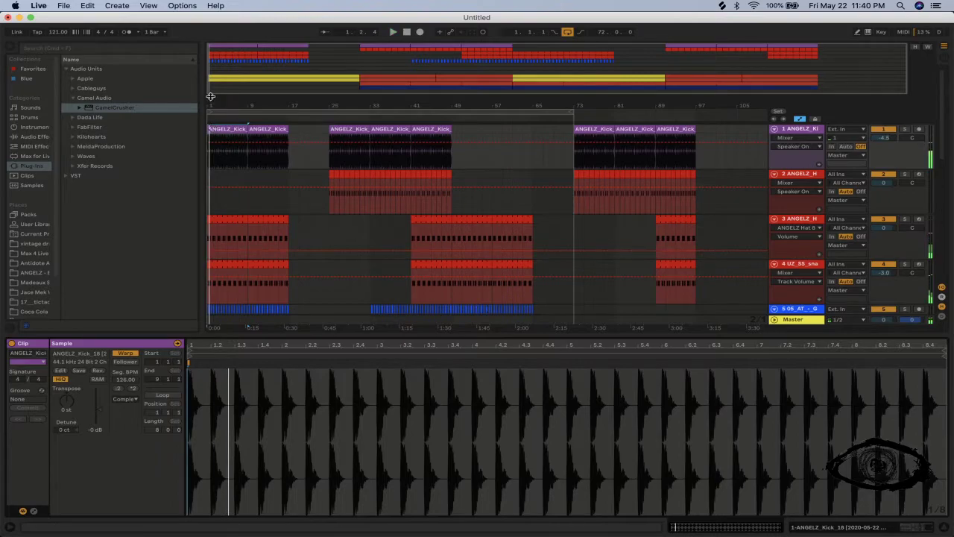
drag(211, 115, 209, 104)
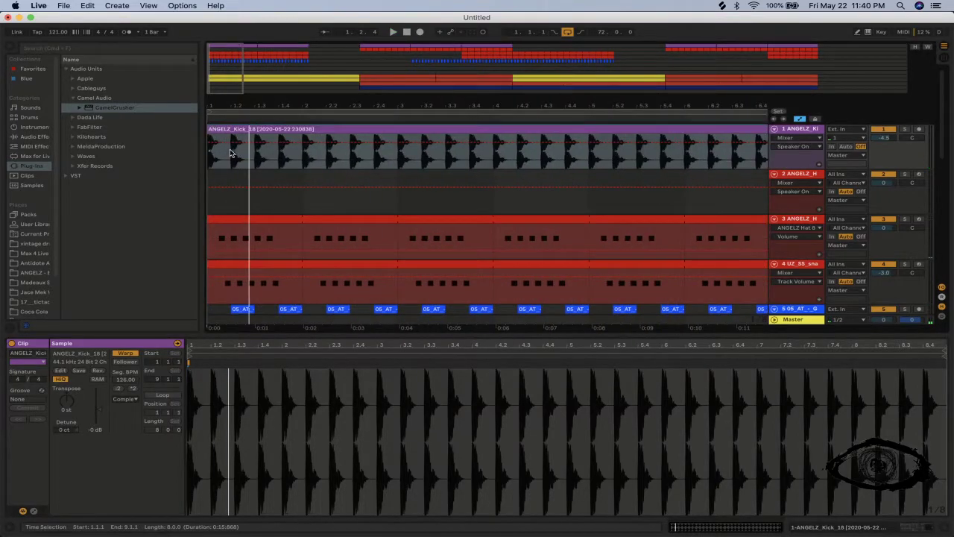
drag(230, 153, 191, 146)
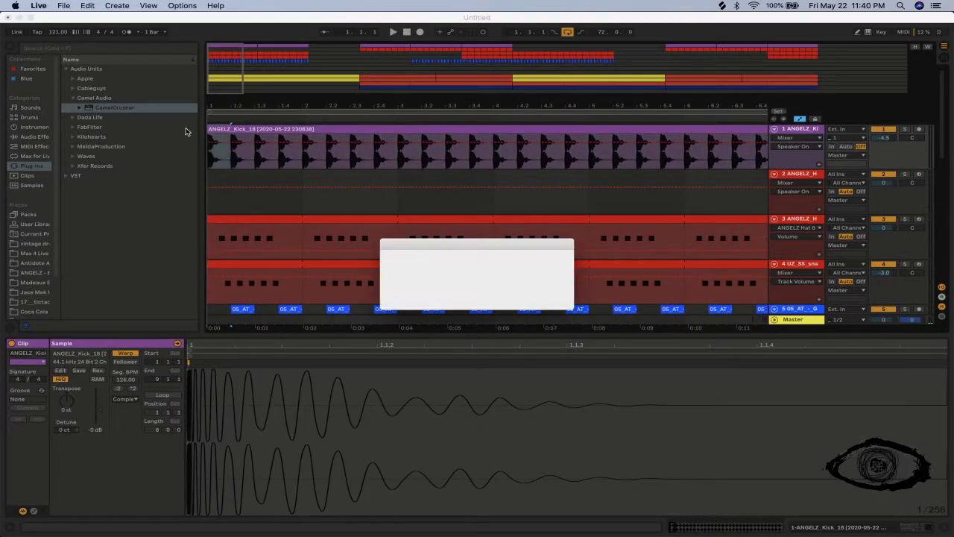
Duplicate the one-beat kick clip repeatedly until it fills bars 1 to 17.
key(super+d)
key(super+d)
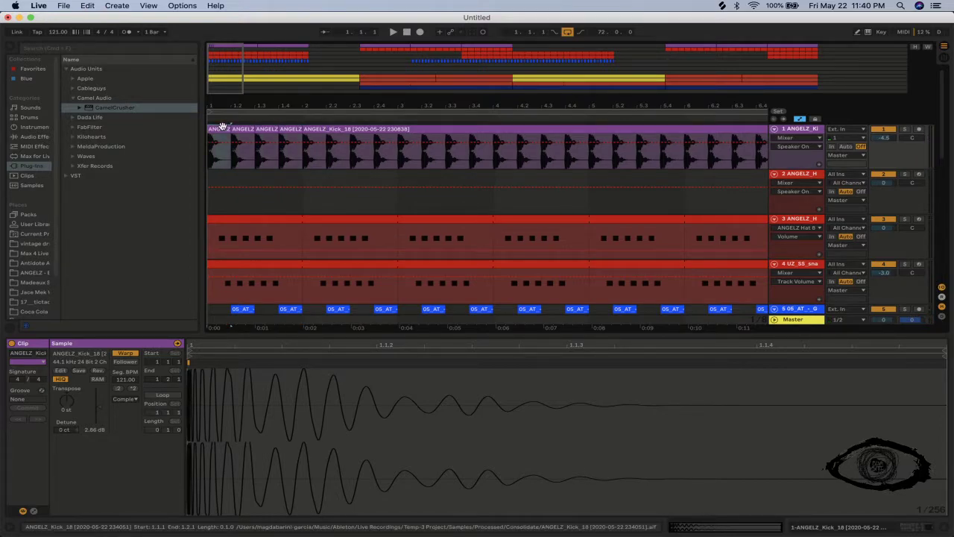
key(super+d)
key(super+d)
key(super+d)
key(super+d)
key(super+d)
key(super+d)
key(super+d)
key(super+d)
key(super+d)
key(super+d)
key(super+d)
key(super+d)
key(super+d)
key(super+d)
key(super+d)
key(super+d)
key(super+d)
key(super+d)
key(super+d)
key(super+d)
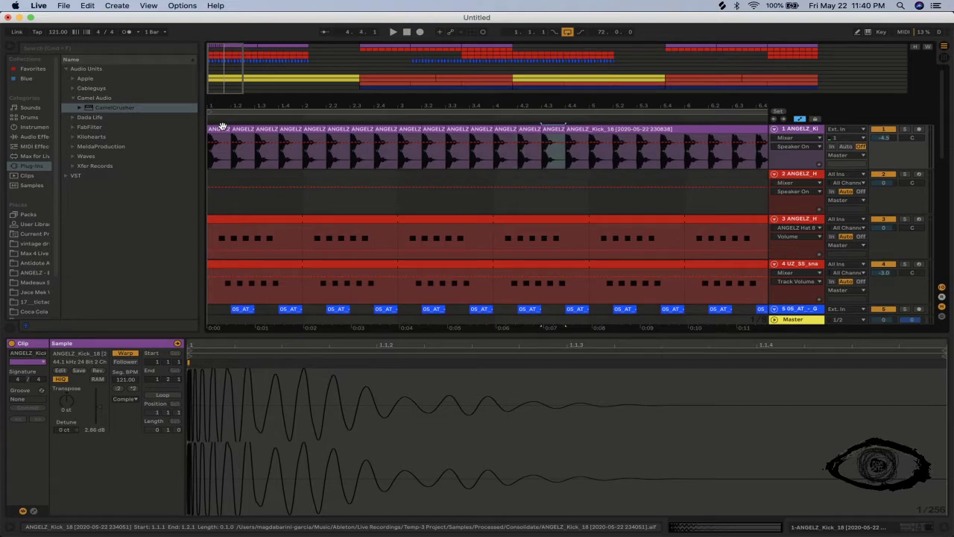
key(super+d)
key(super+d)
key(super+d)
key(super+d)
key(super+d)
key(super+d)
key(super+d)
key(super+d)
key(super+d)
key(super+d)
key(super+d)
key(super+d)
key(super+d)
key(super+d)
key(super+d)
key(super+d)
key(super+d)
key(super+d)
key(super+d)
key(minus)
key(minus)
key(minus)
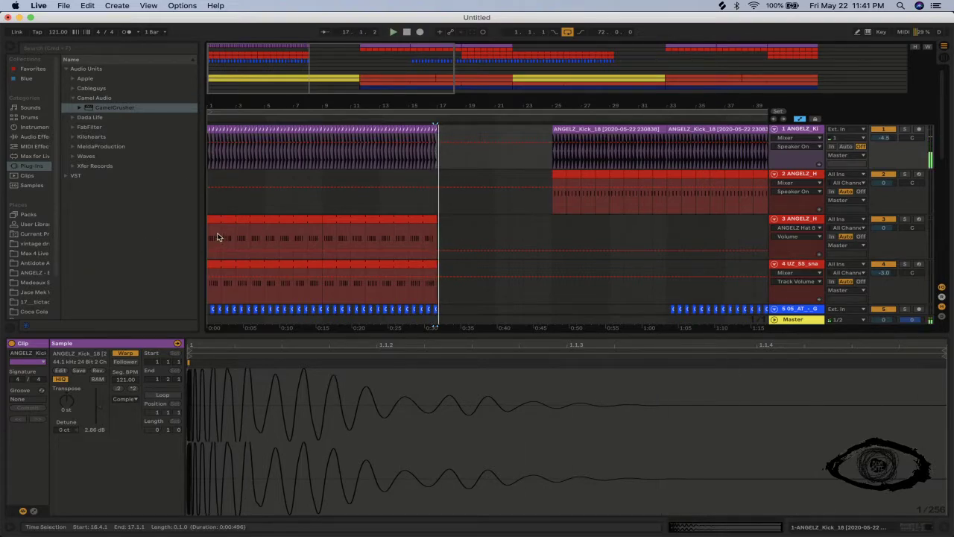
Play the arrangement and recolour the one-beat kick clips in bars 1 to 17 yellow.
click(218, 216)
key(space)
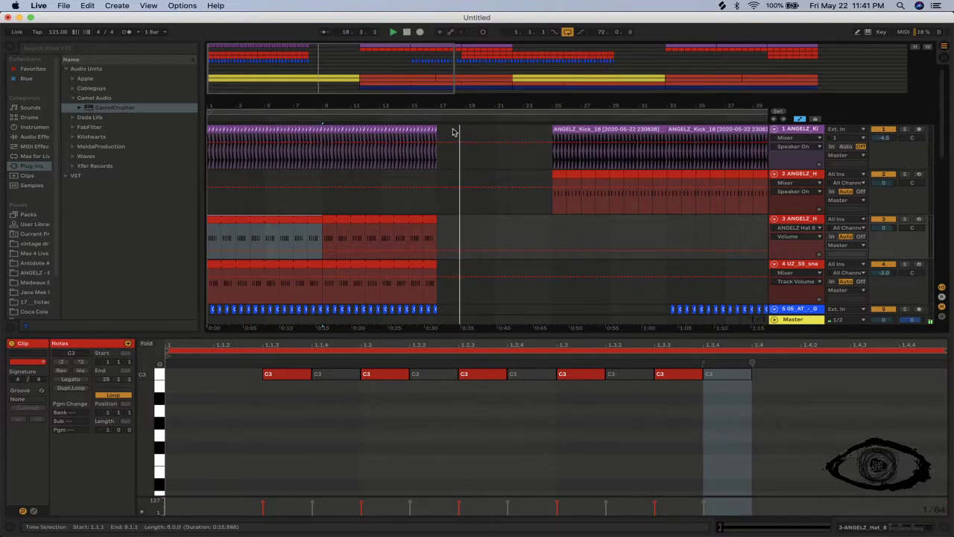
drag(451, 131, 270, 130)
right_click(270, 130)
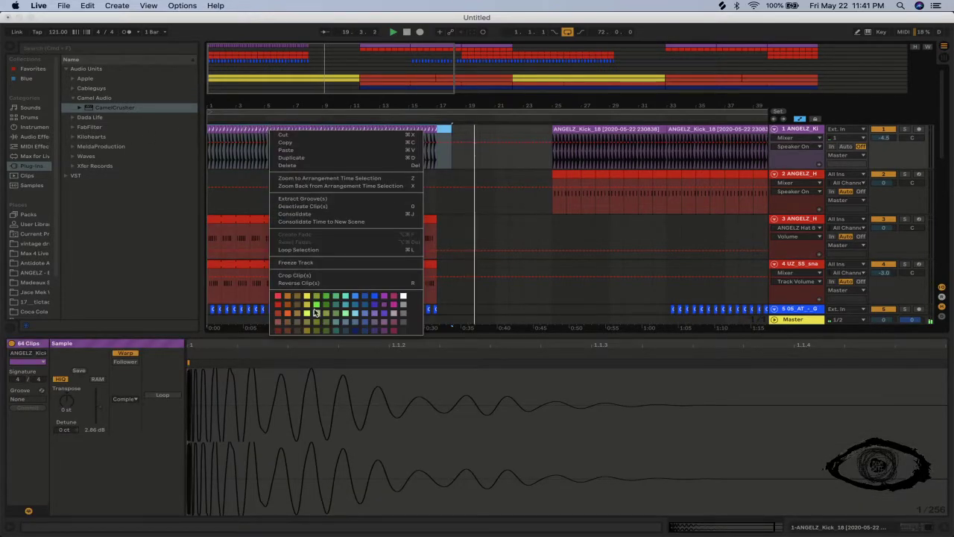
click(307, 304)
Copy the yellow kick clips from bars 1 to 17 over the old kick clips starting at bar 25.
drag(553, 132, 437, 133)
key(super+c)
key(super+d)
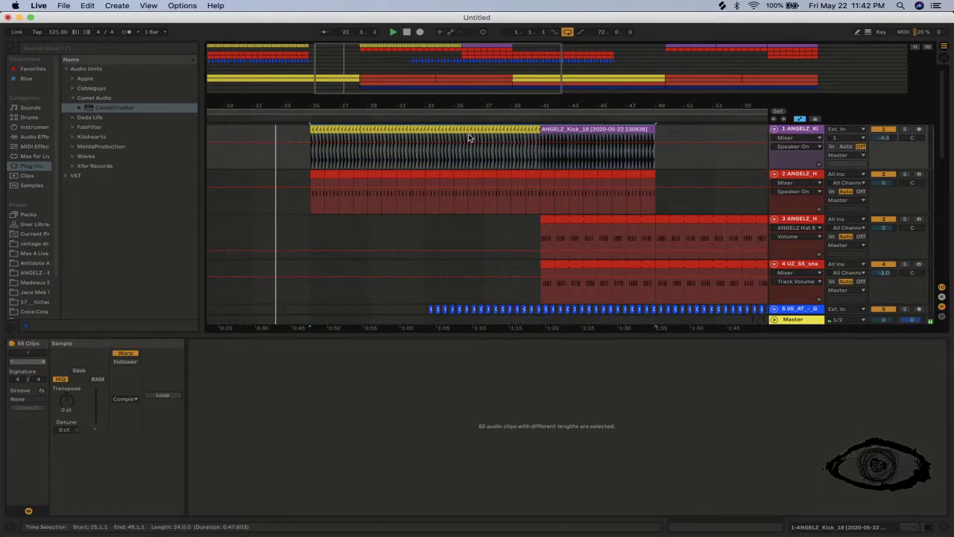
key(minus)
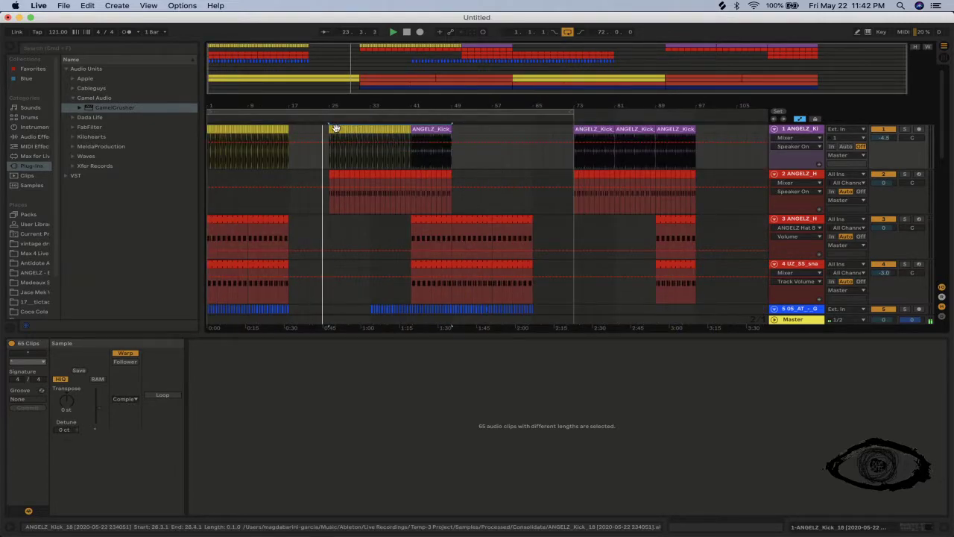
Duplicate the yellow kick clips from bars 25 to 41 onward and delete the excess past bar 49.
click(409, 131)
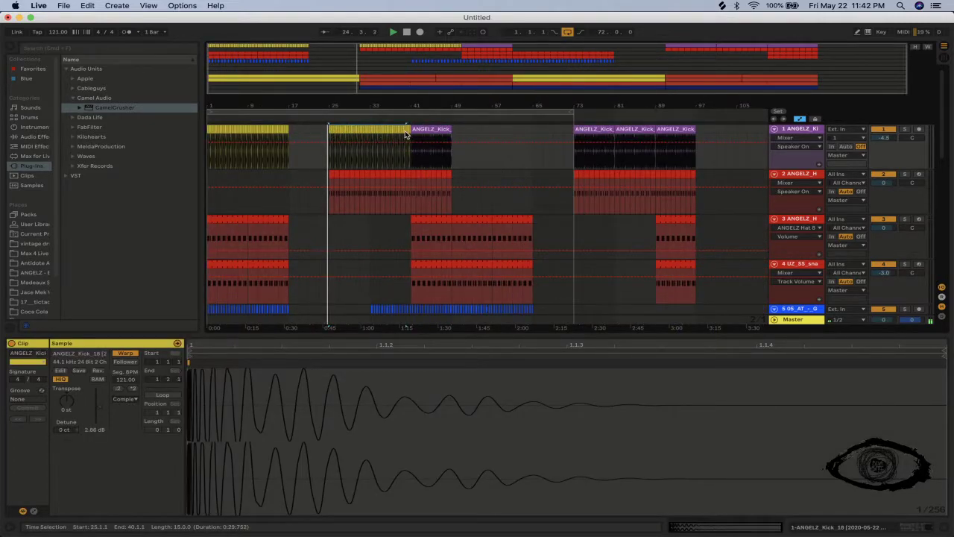
key(super+d)
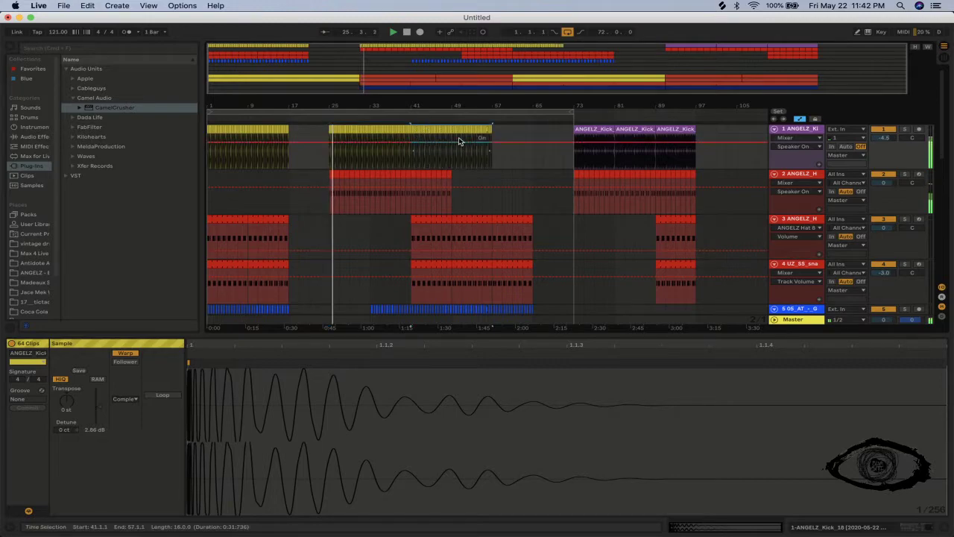
drag(517, 132, 453, 128)
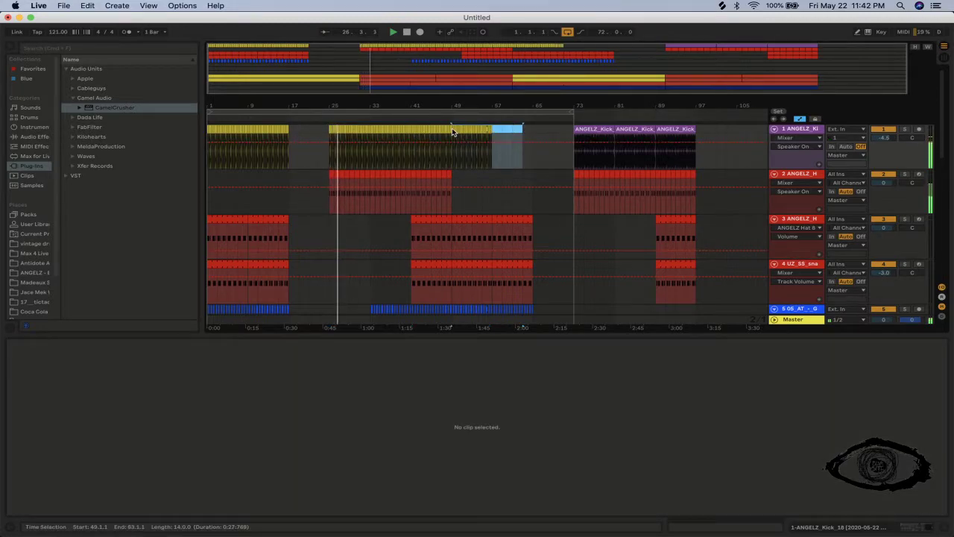
key(Delete)
Expand the Melody track, rename it DRONE, and toggle it off and back on to compare the sound.
scroll(677, 247, down, 5)
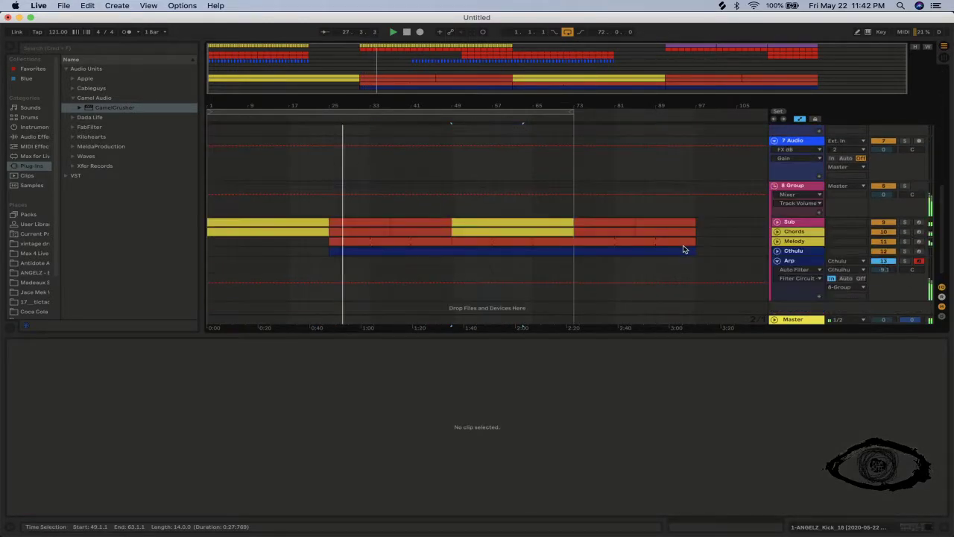
click(778, 242)
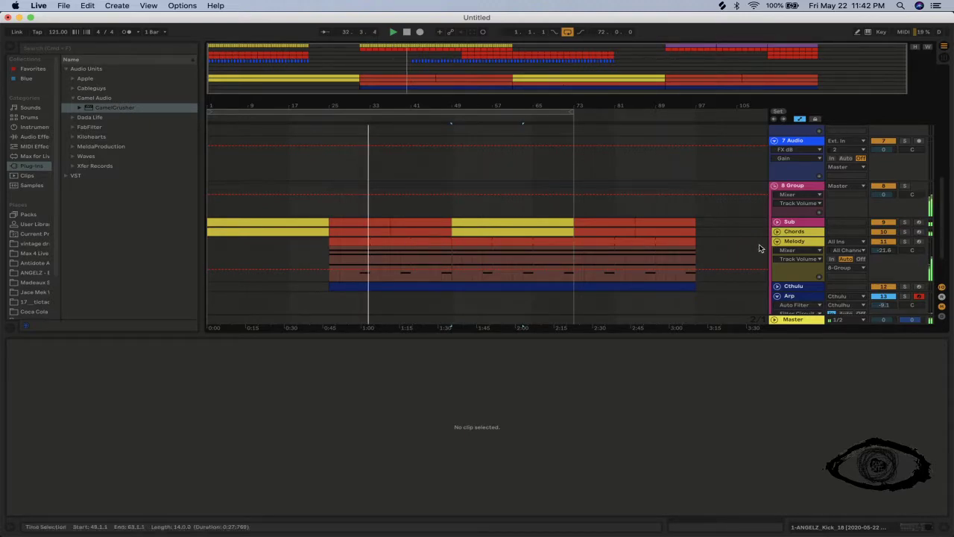
click(806, 241)
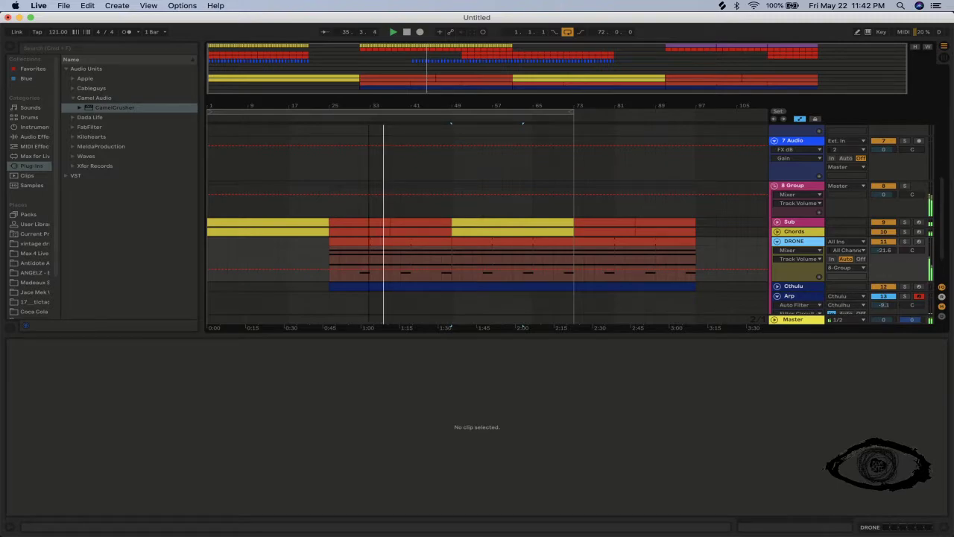
click(884, 243)
click(884, 243)
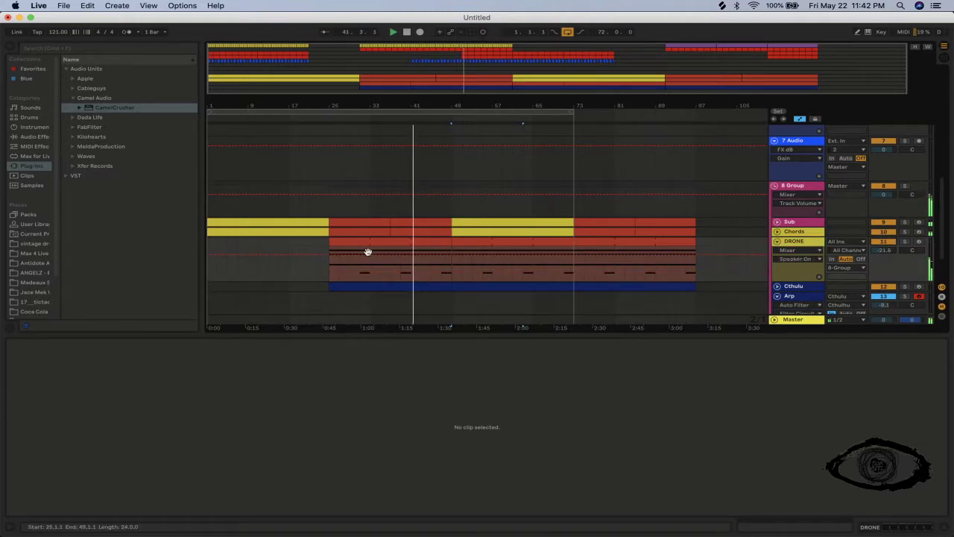
Deactivate the F3 note in the DRONE clip at bars 25 to 49.
double_click(418, 240)
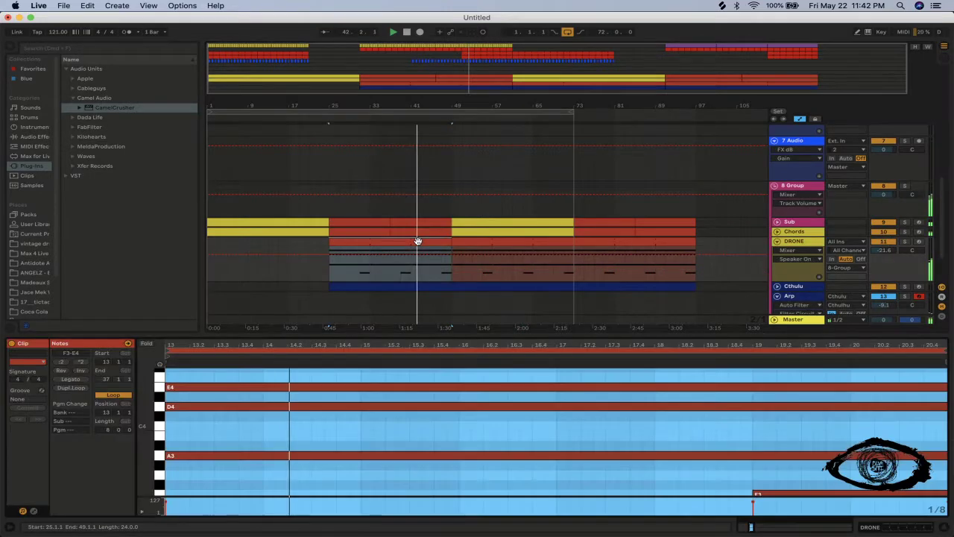
click(820, 494)
click(476, 254)
drag(468, 345, 248, 344)
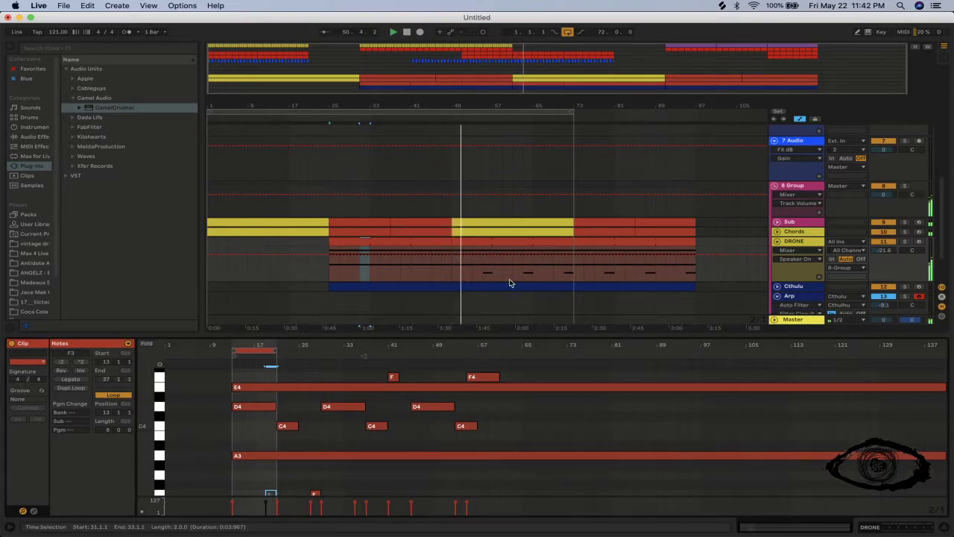
Recolour the DRONE clip at bars 25 to 49 green and replace the clip at bars 73 to 97 with a copy of it.
click(594, 249)
click(595, 242)
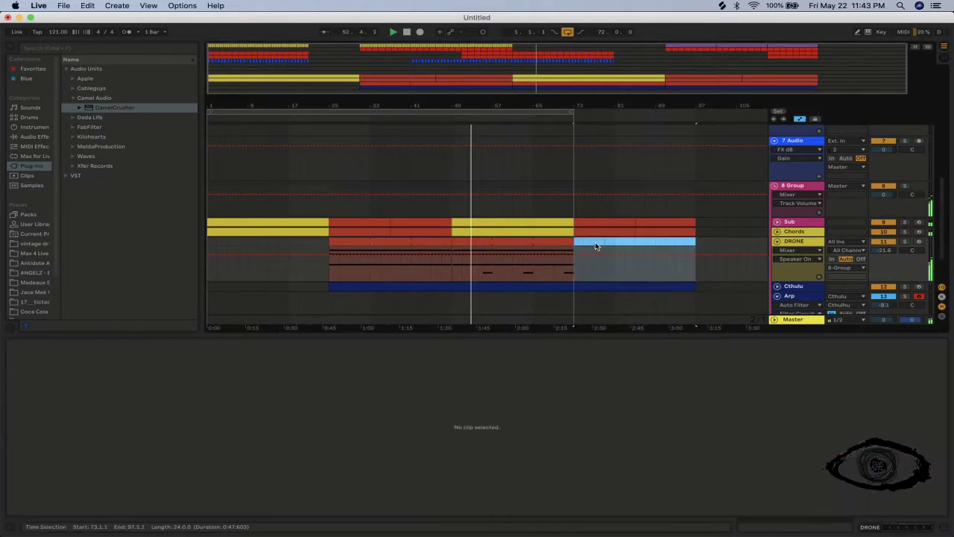
right_click(432, 250)
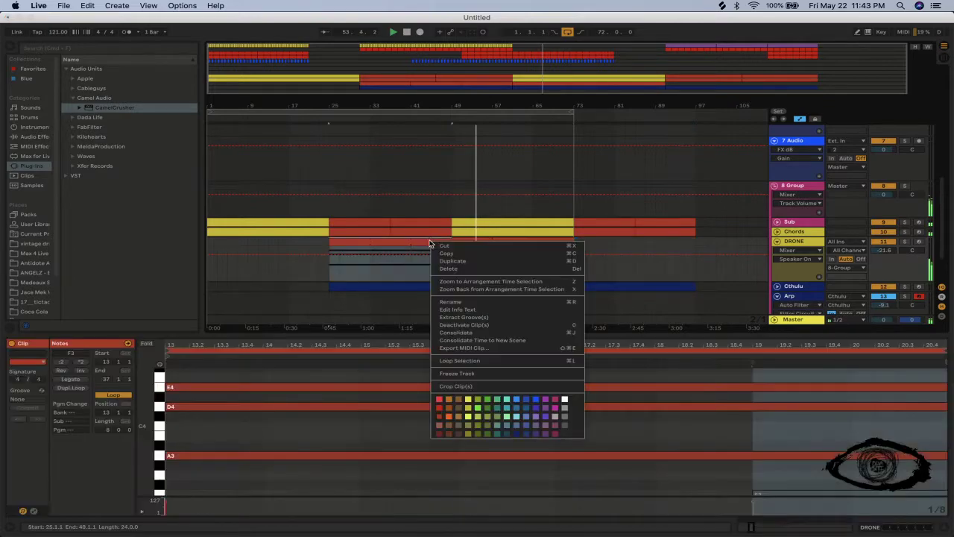
click(477, 410)
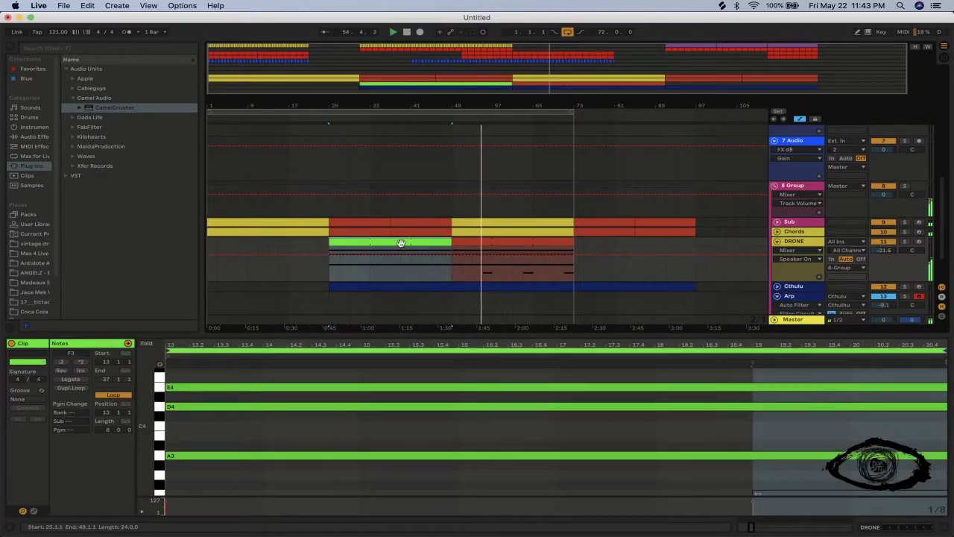
drag(401, 244, 646, 260)
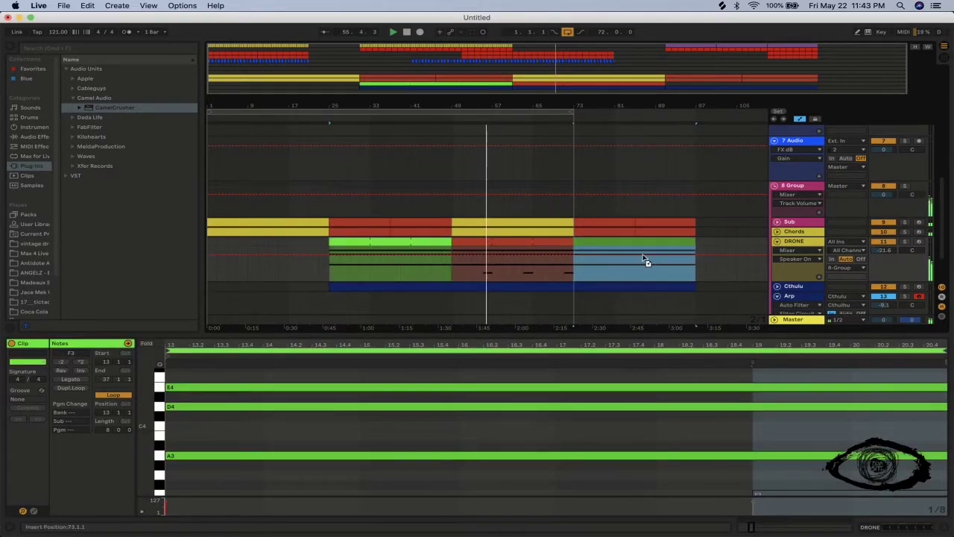
Delete the F3 note from the DRONE clip at bars 49 to 73 and set the arrangement loop to bars 25 to 73.
click(566, 240)
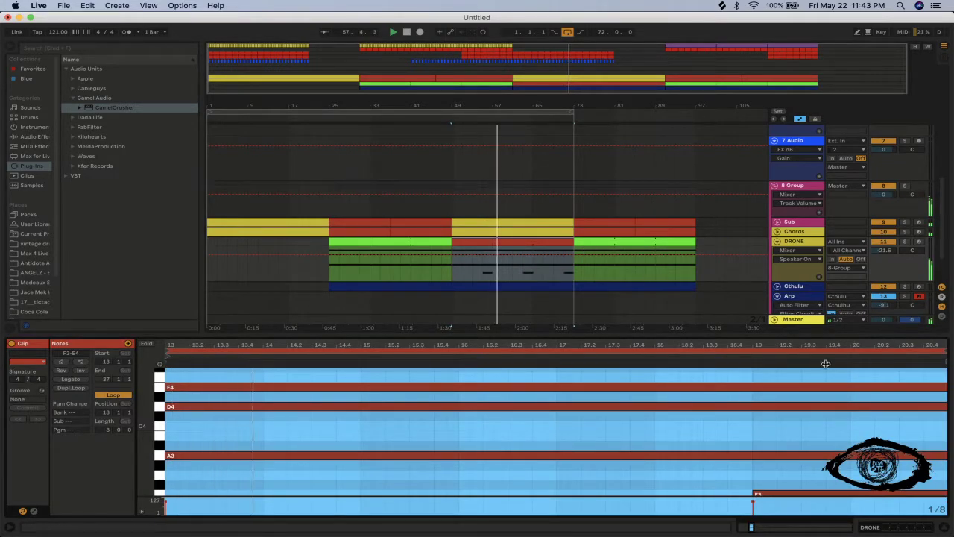
click(753, 477)
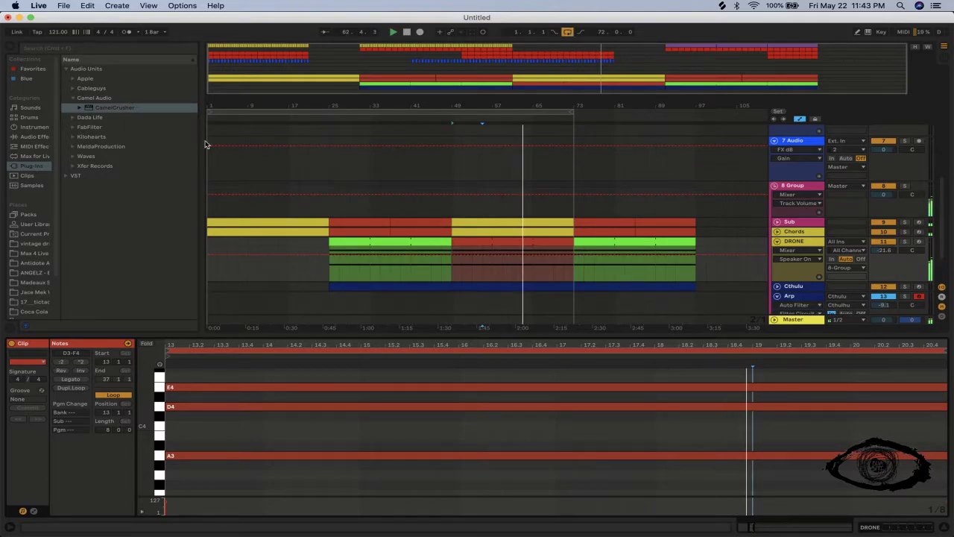
drag(573, 269, 328, 142)
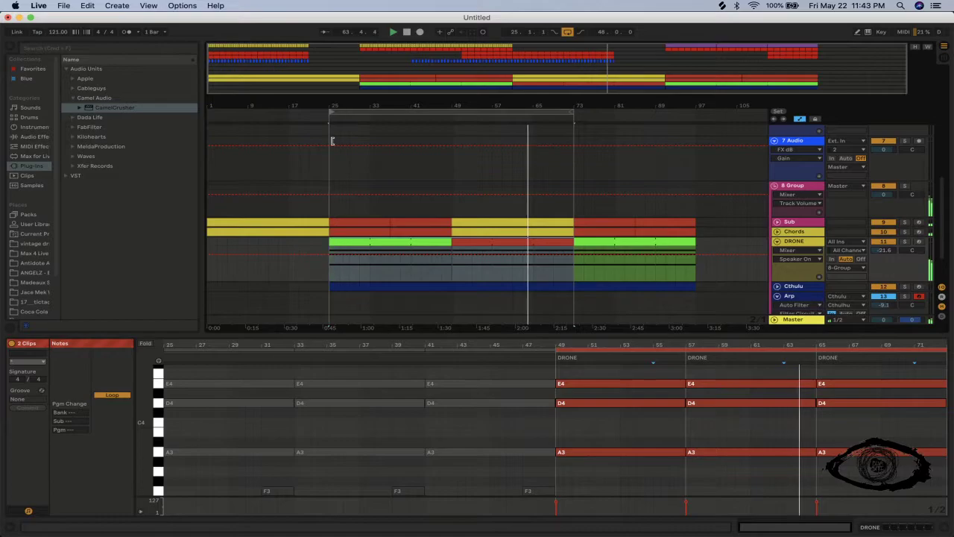
scroll(579, 238, down, 2)
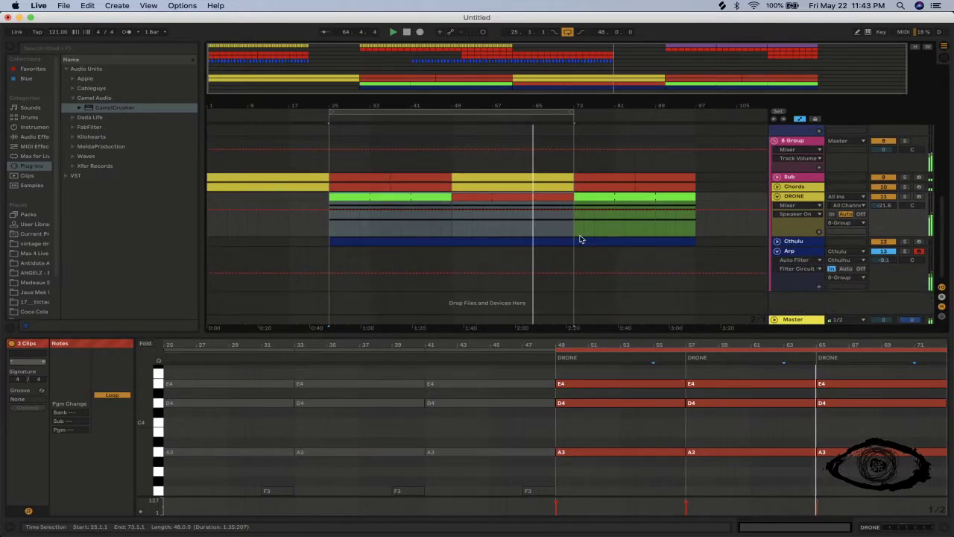
scroll(568, 294, up, 6)
scroll(567, 302, up, 4)
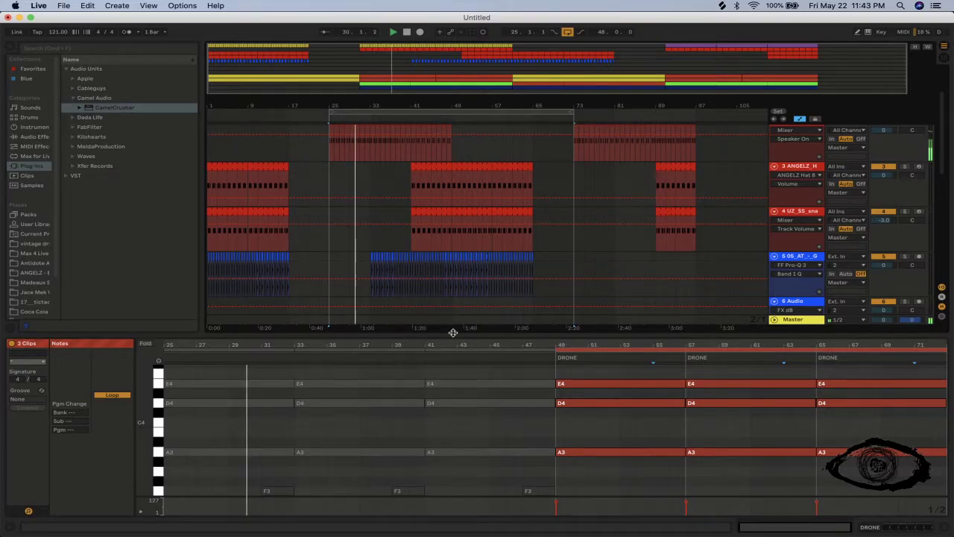
Hide the note editor and collapse tracks 1 to 7, DRONE and Arp in the arrangement.
drag(451, 331, 491, 364)
scroll(649, 473, up, 2)
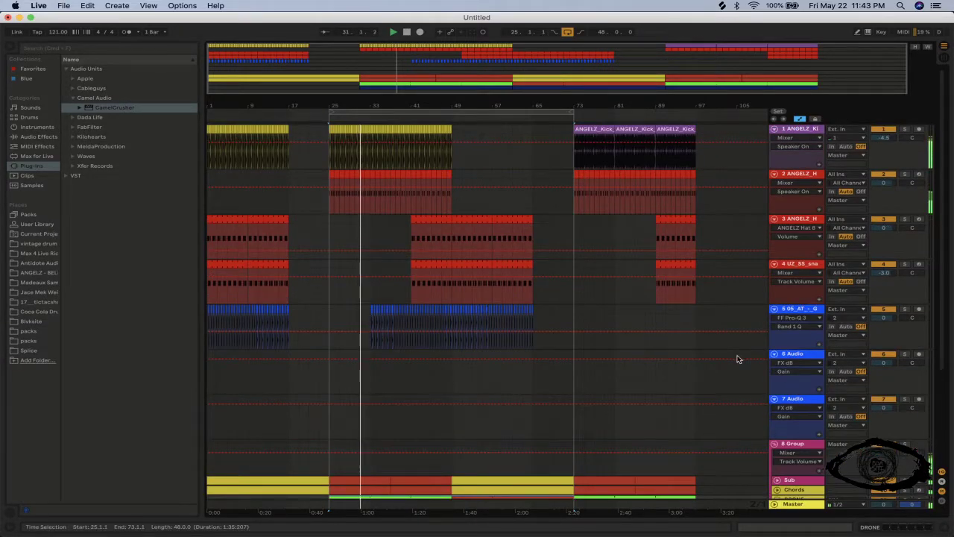
click(782, 130)
click(774, 129)
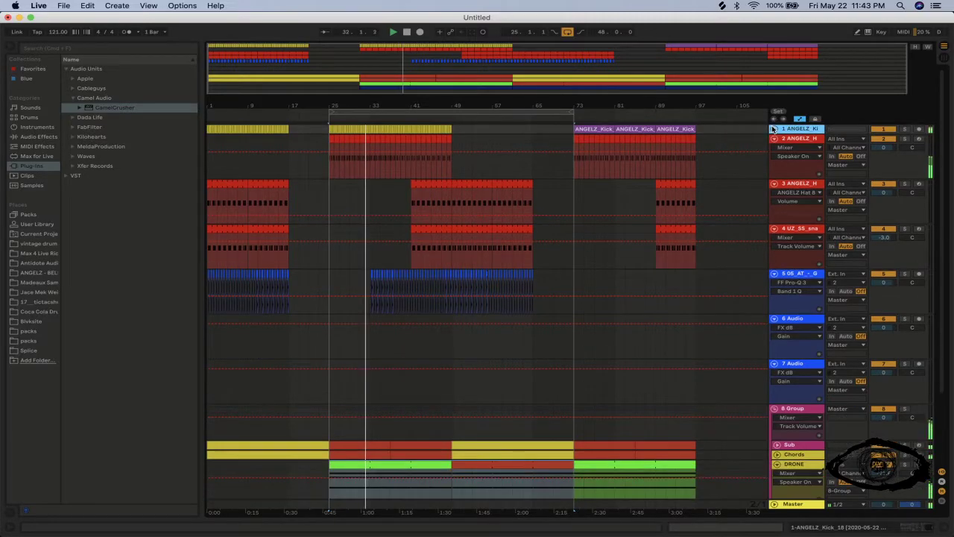
click(773, 140)
click(773, 148)
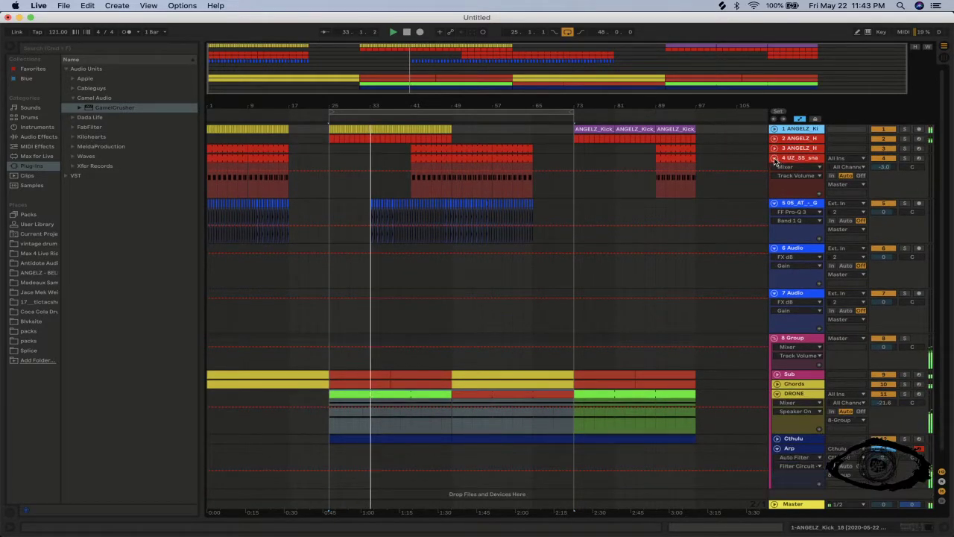
click(774, 158)
click(774, 168)
click(774, 177)
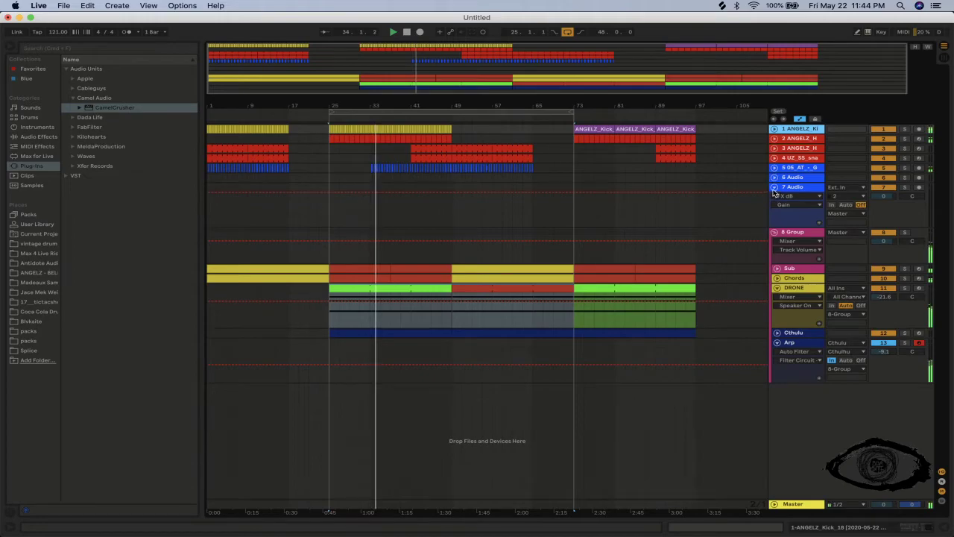
click(774, 187)
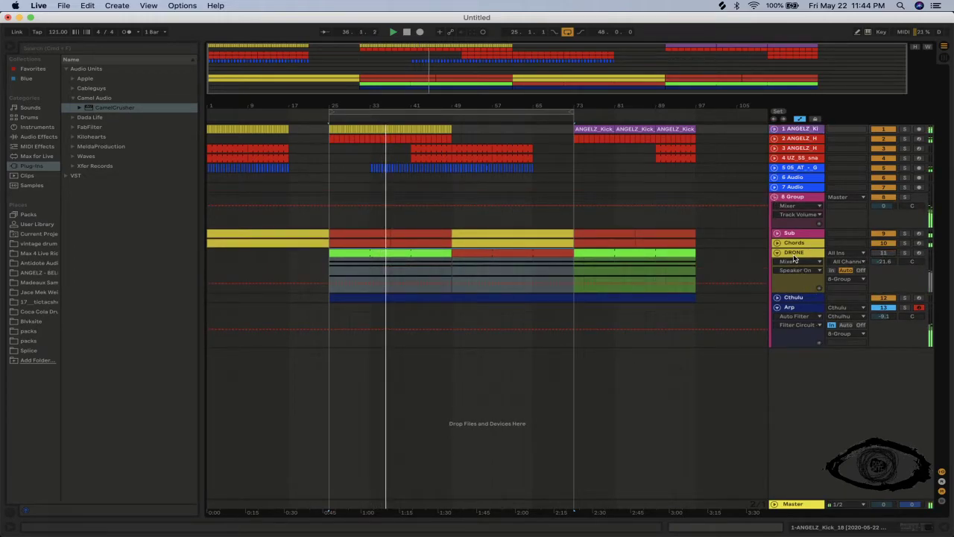
click(776, 253)
click(778, 271)
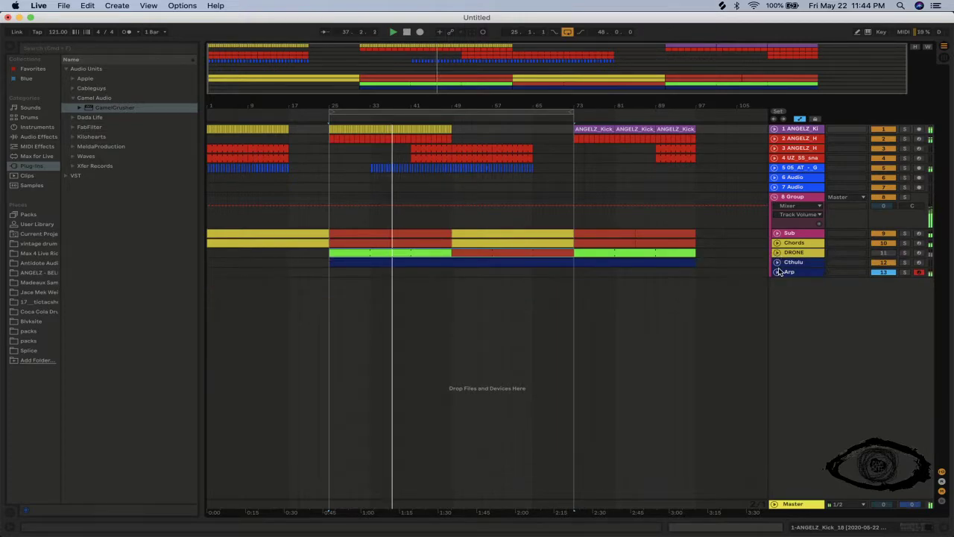
Open the FabFilter Pro-L limiter on the Master, switch to the session mixer, and set the limiter gain to +8.0.
double_click(800, 503)
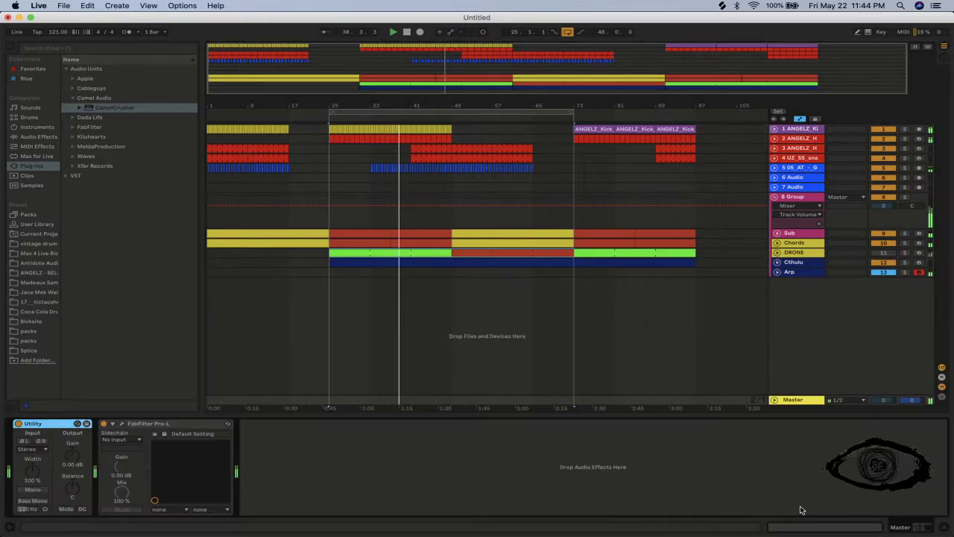
click(122, 425)
key(Tab)
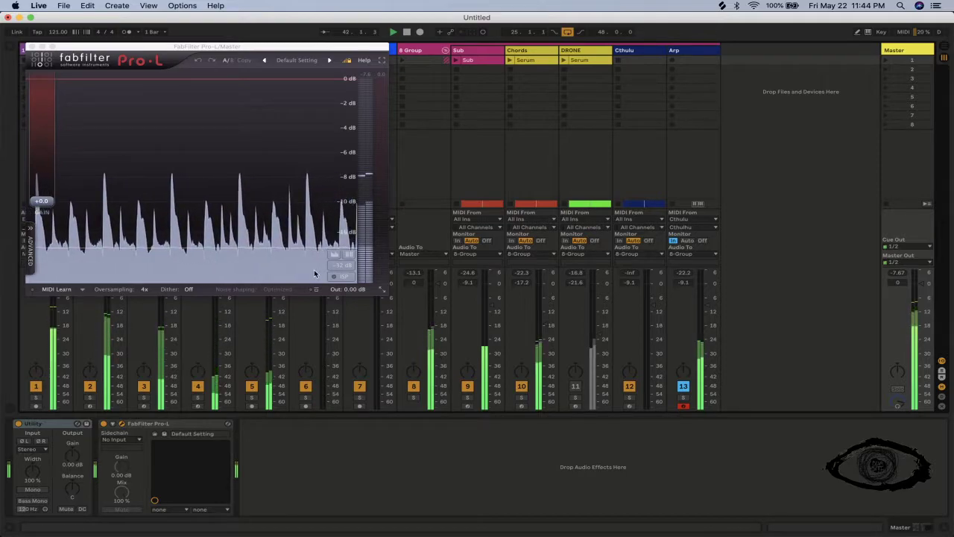
drag(42, 201, 43, 168)
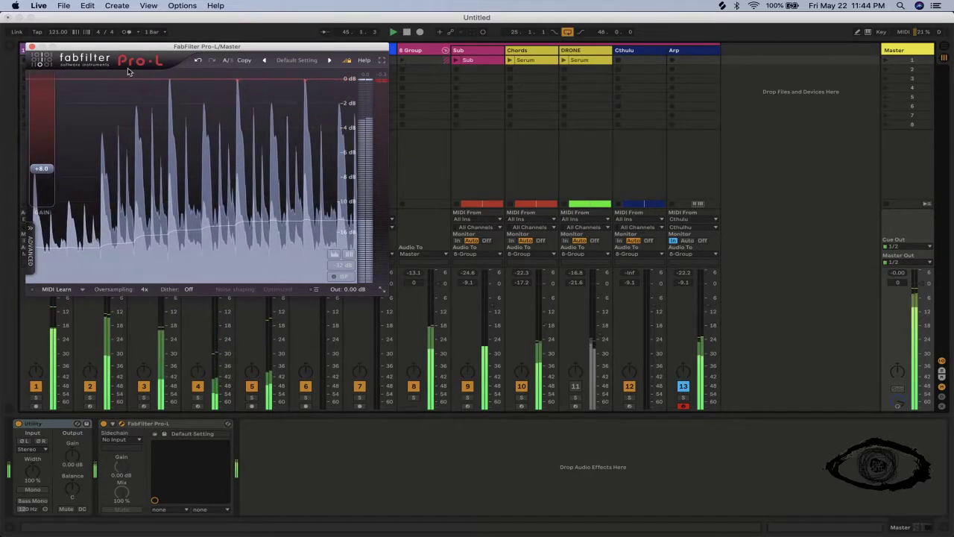
Switch to Streamlabs OBS, replay the most recent follower alert, and return to Live.
key(super+Tab)
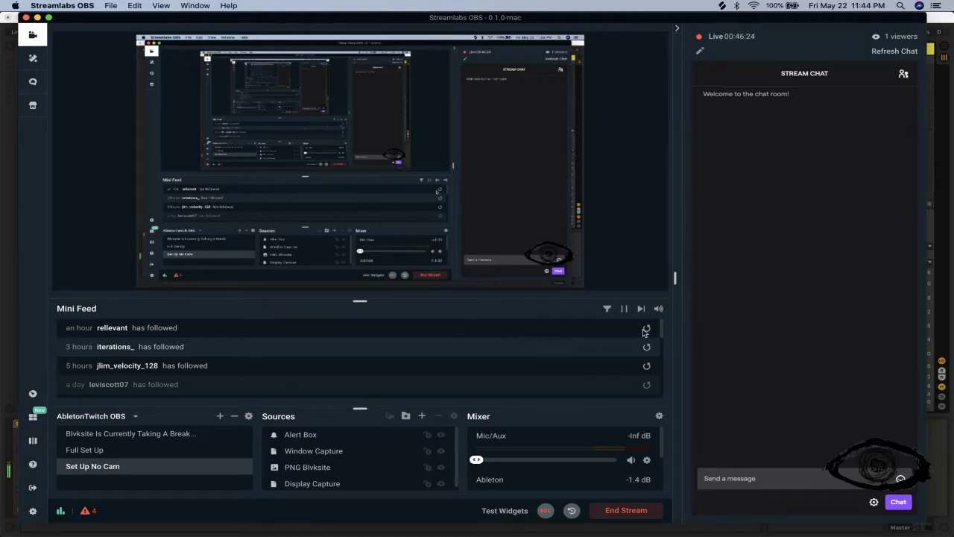
click(647, 329)
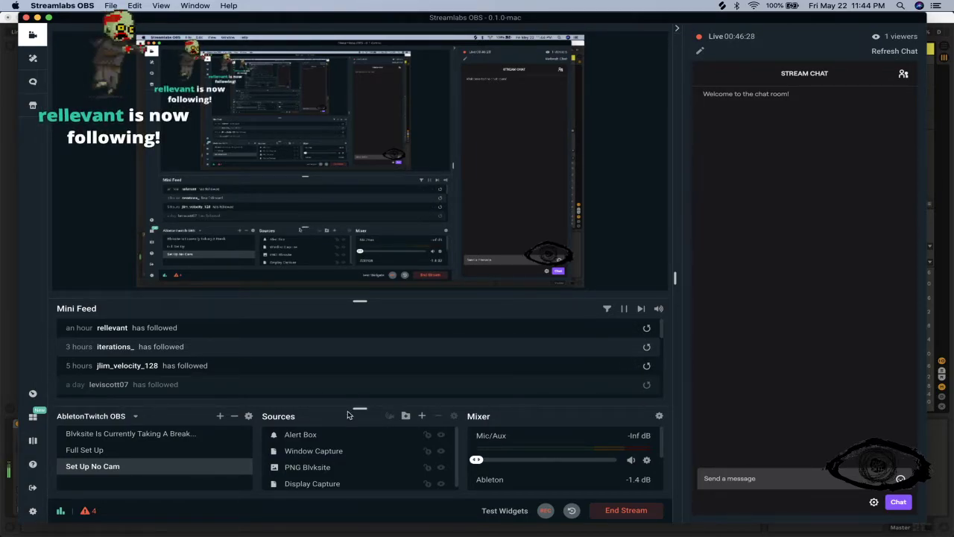
key(super+Tab)
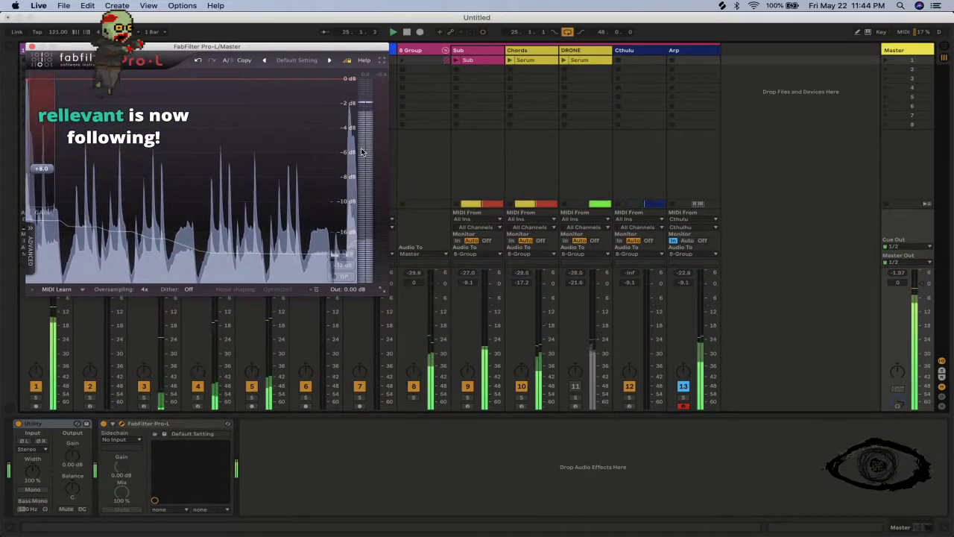
Return to the arrangement, move the Pro-L window clear of the tracks, and place the insert marker at bar 25 on track 6.
key(Tab)
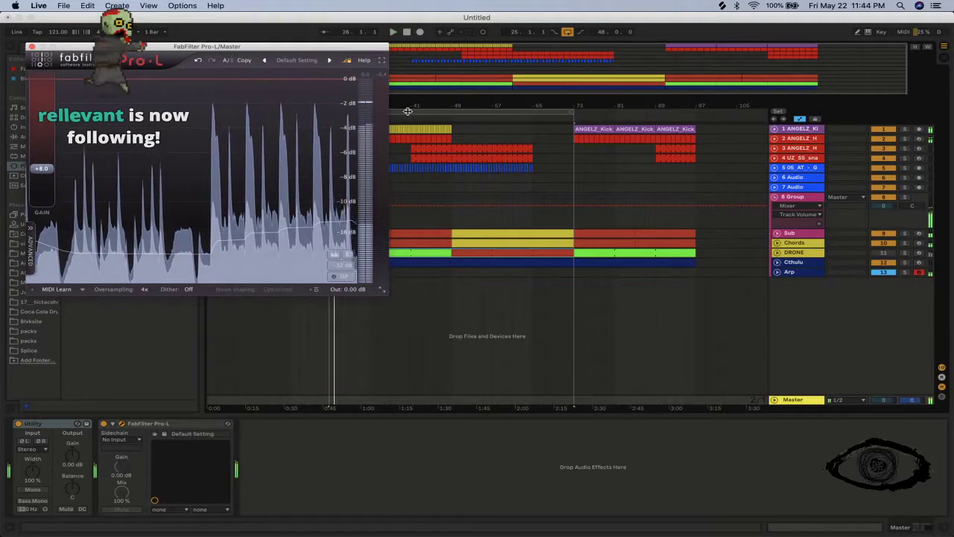
drag(328, 46, 328, 307)
click(331, 181)
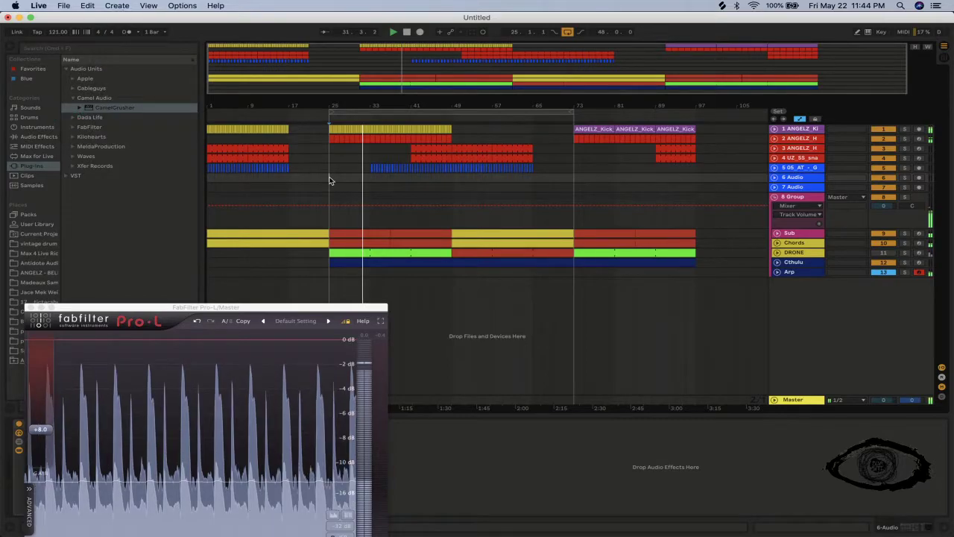
Expand the hat, snare and clap tracks 3 to 5 to show their track volumes, and set the clap volume to -3.0 dB.
click(775, 168)
click(880, 178)
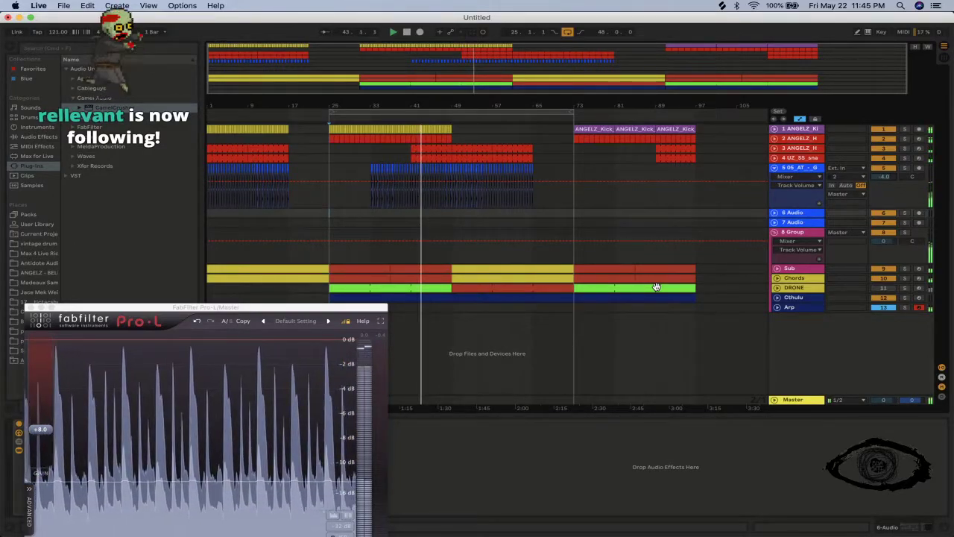
click(789, 157)
shift+click(790, 148)
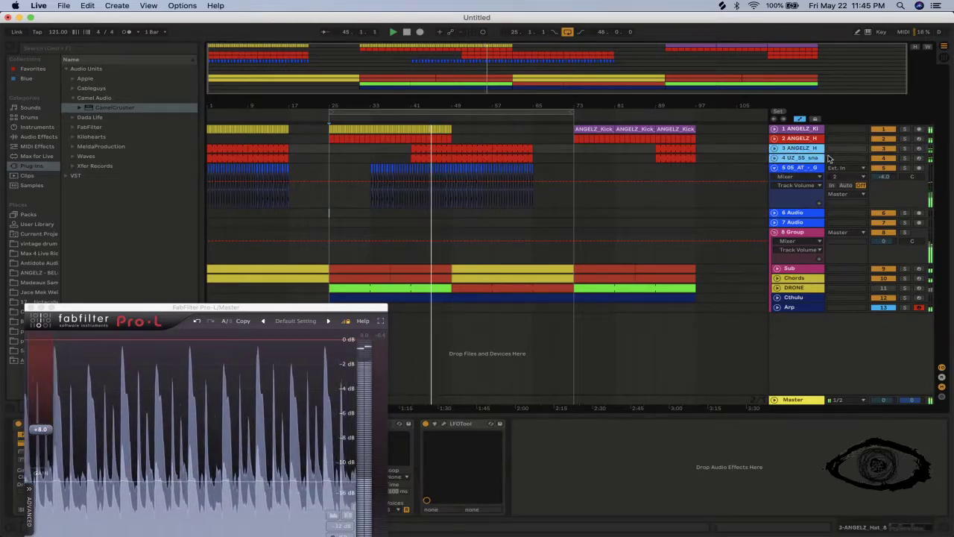
key(alt+plus)
key(0)
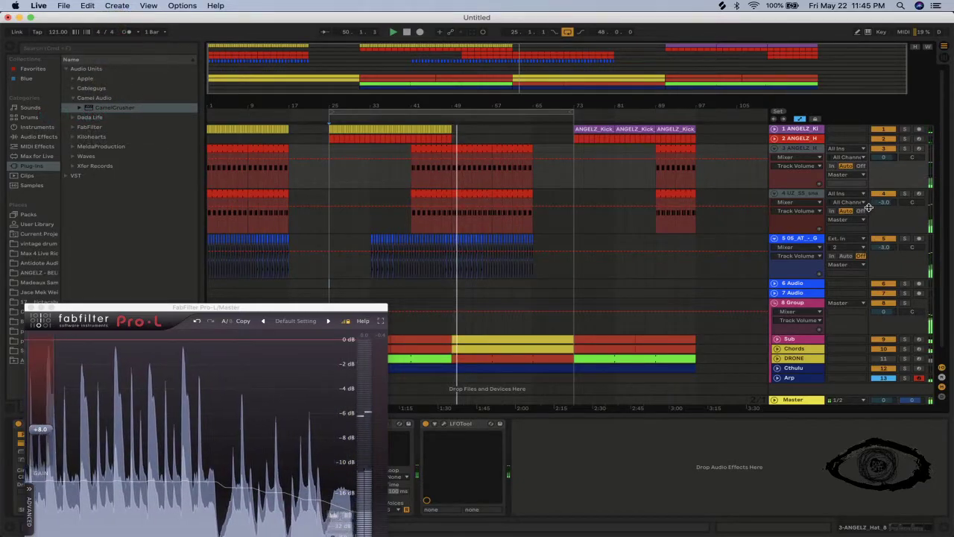
click(810, 187)
click(811, 194)
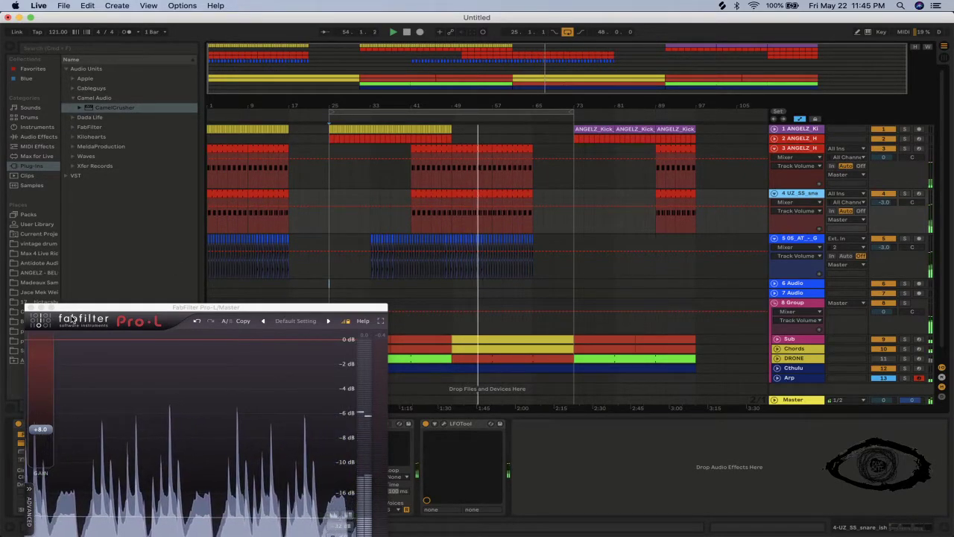
Close the Pro-L window and set the Galaxy Clap track's volume to -5.0 dB.
click(29, 308)
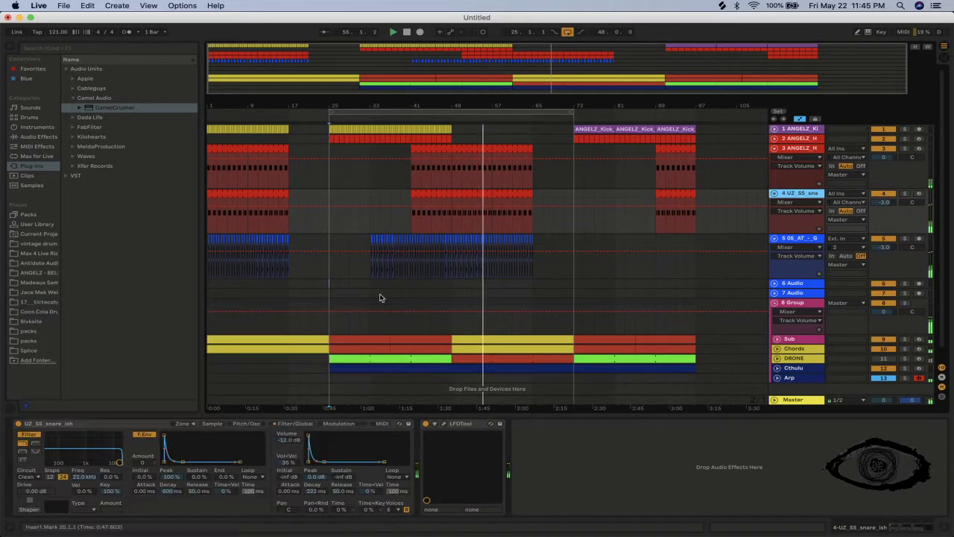
click(790, 241)
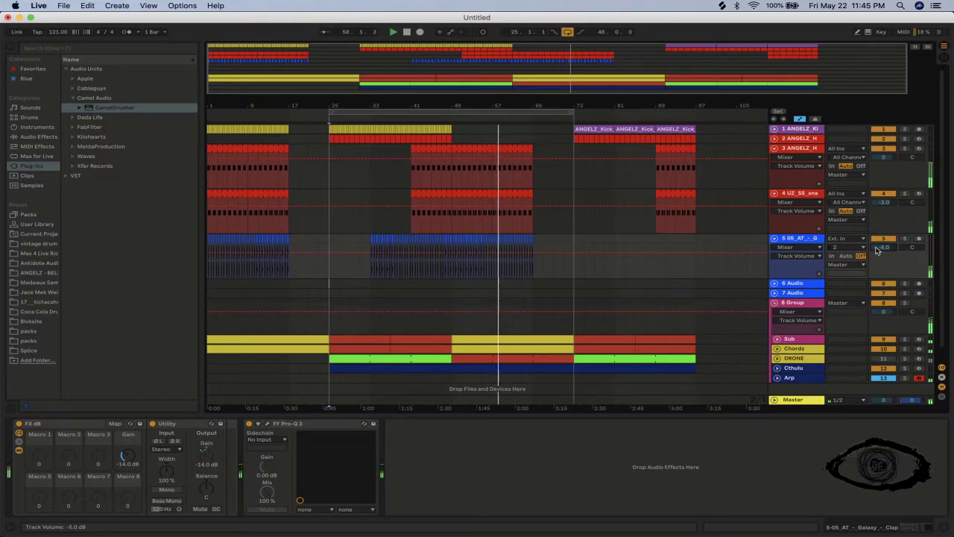
Duplicate the Galaxy Clap clips from bars 57 to 65 so that claps fill bars 65 to 73.
click(492, 237)
key(super+e)
key(super+d)
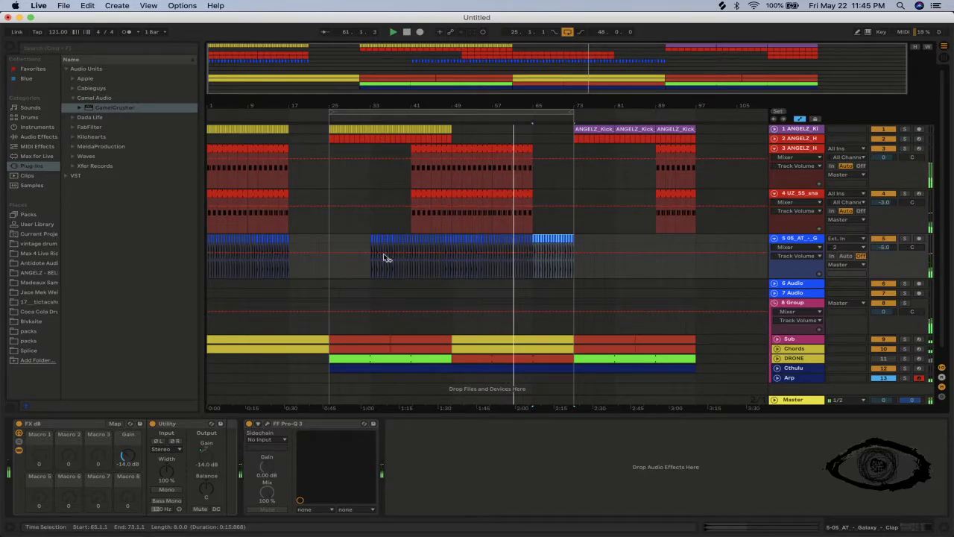
scroll(517, 306, down, 1)
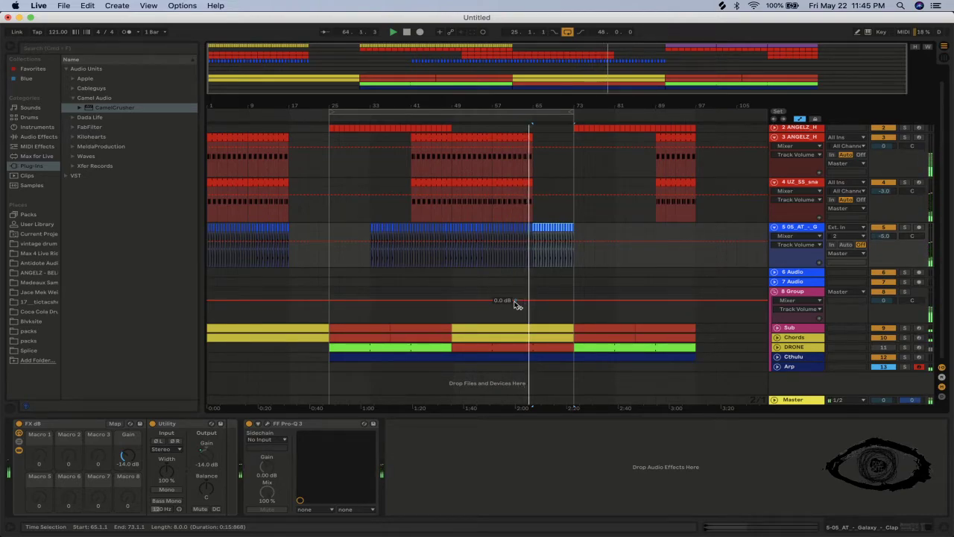
Switch to Safari, close the SoundCloud tracks page, and return to Live.
key(super+Tab)
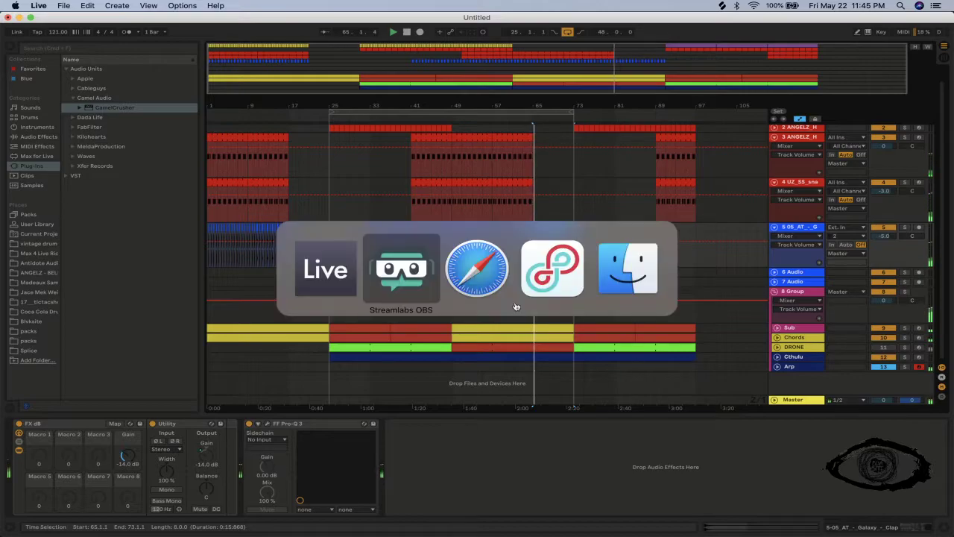
key(super+Tab)
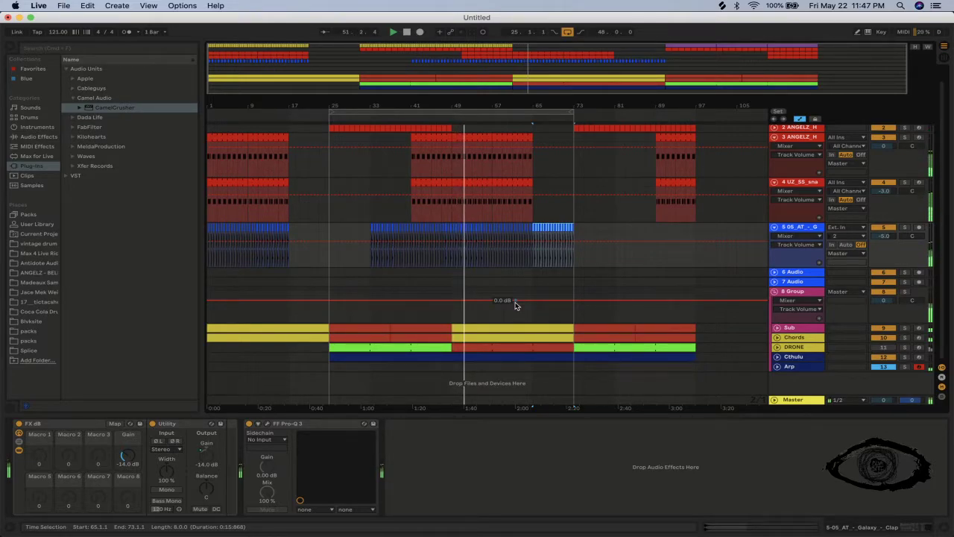
key(super+Tab)
key(super+Tab)
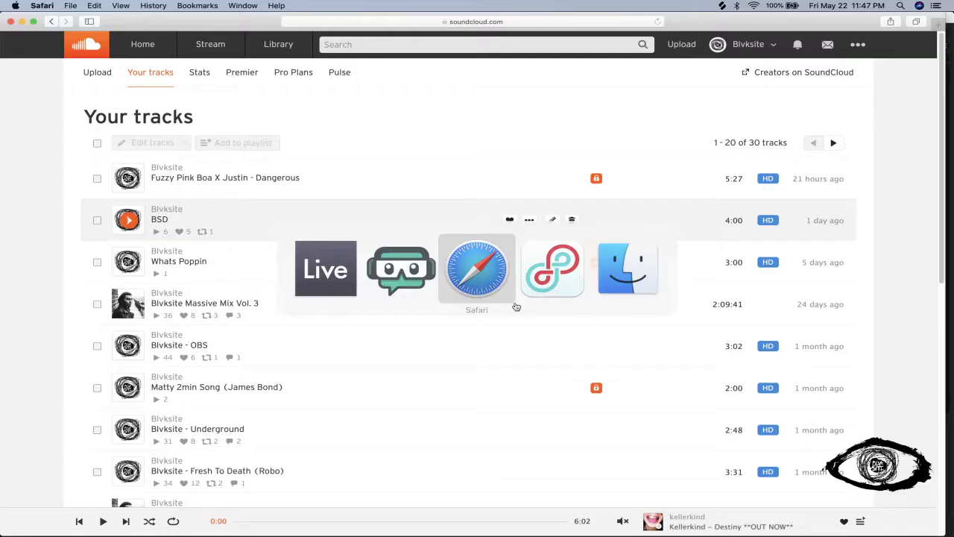
key(super+w)
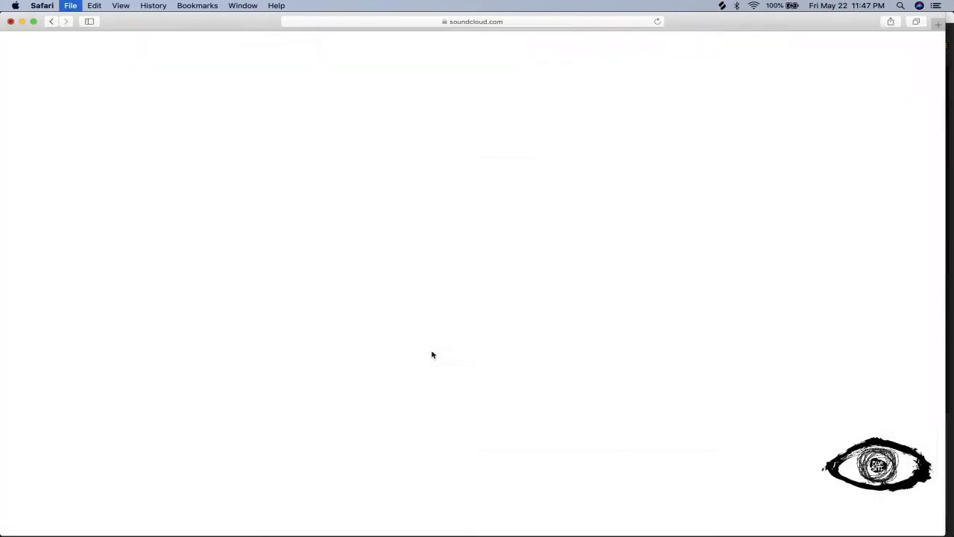
key(super+Tab)
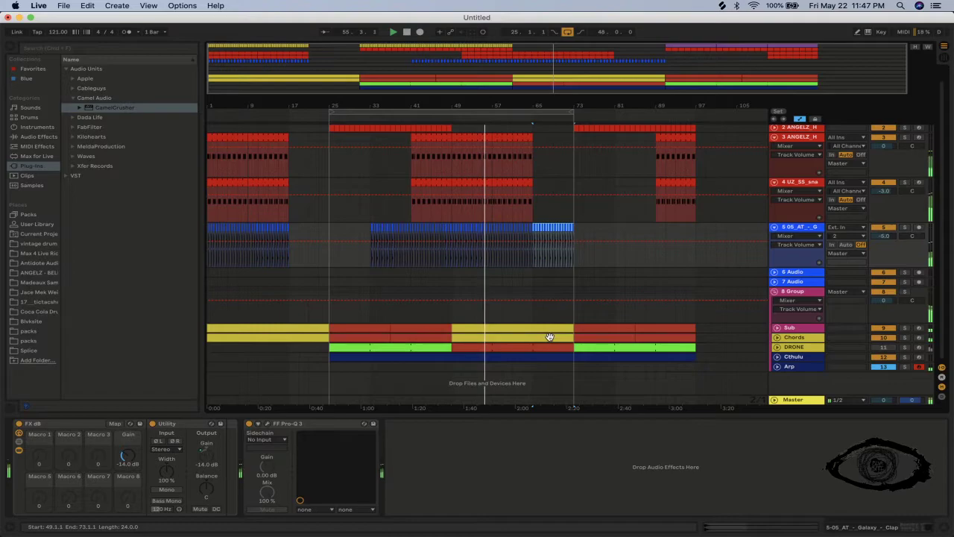
Expand the Cthulu track, replace its clip at bars 49 to 73 with a copy of the Chords clip, and play the section.
click(776, 360)
click(504, 304)
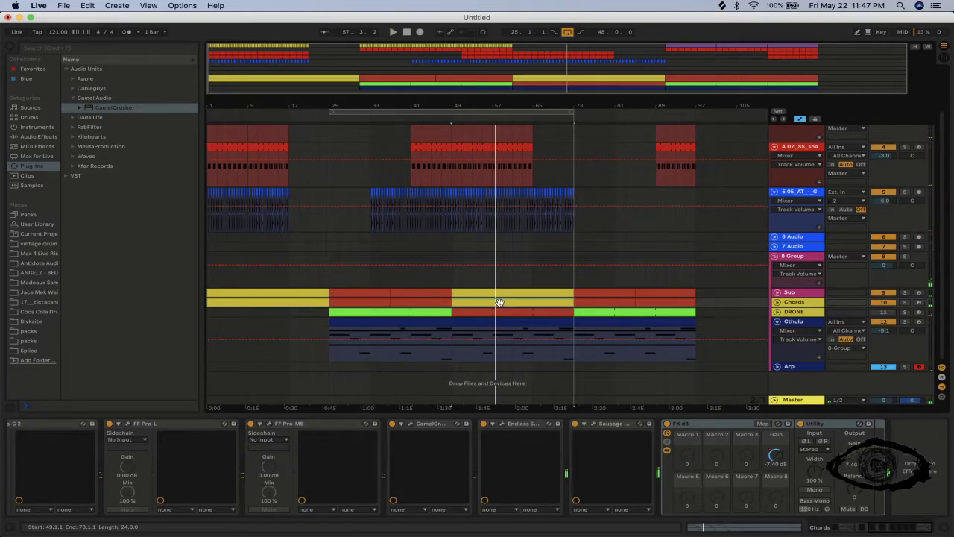
drag(499, 302, 500, 331)
key(space)
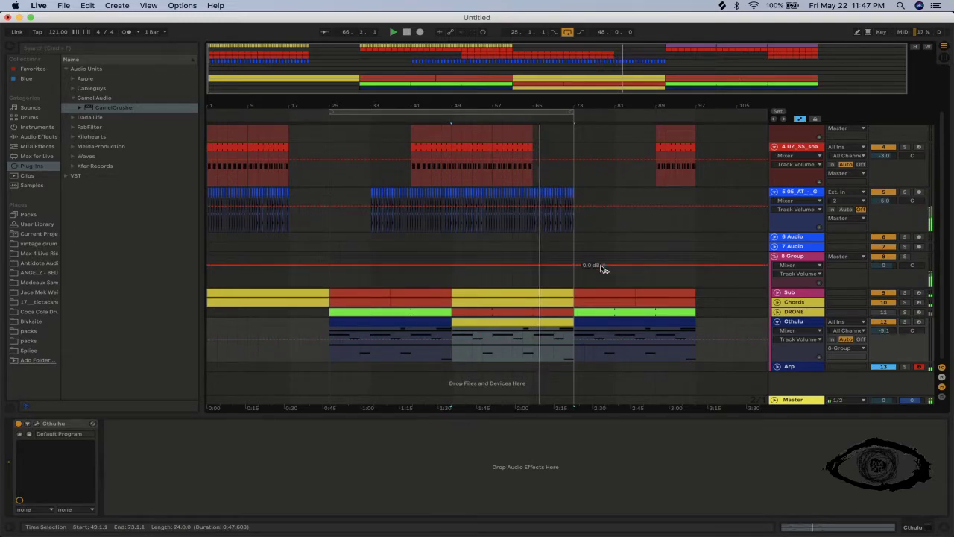
Turn off the arrangement loop so playback continues past bar 73.
scroll(604, 283, up, 2)
click(568, 31)
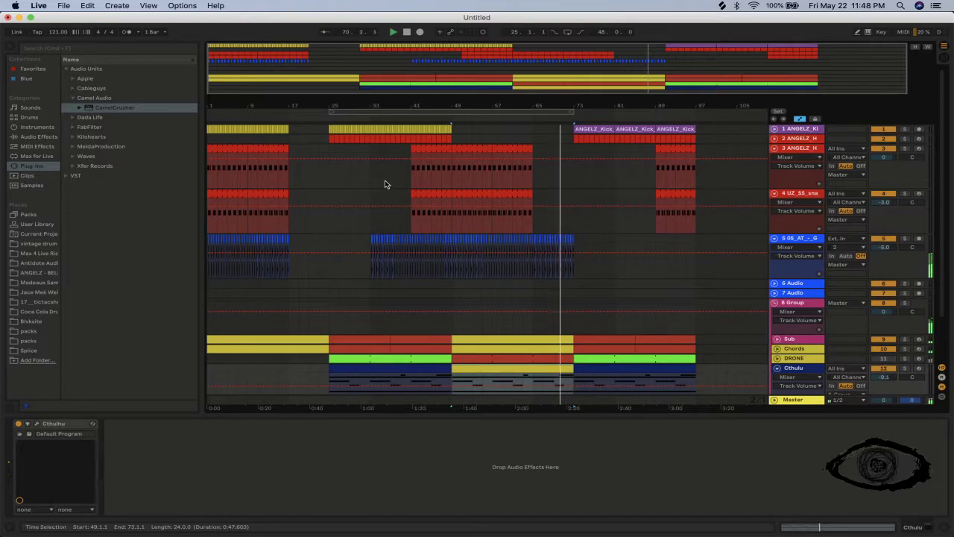
scroll(580, 285, down, 3)
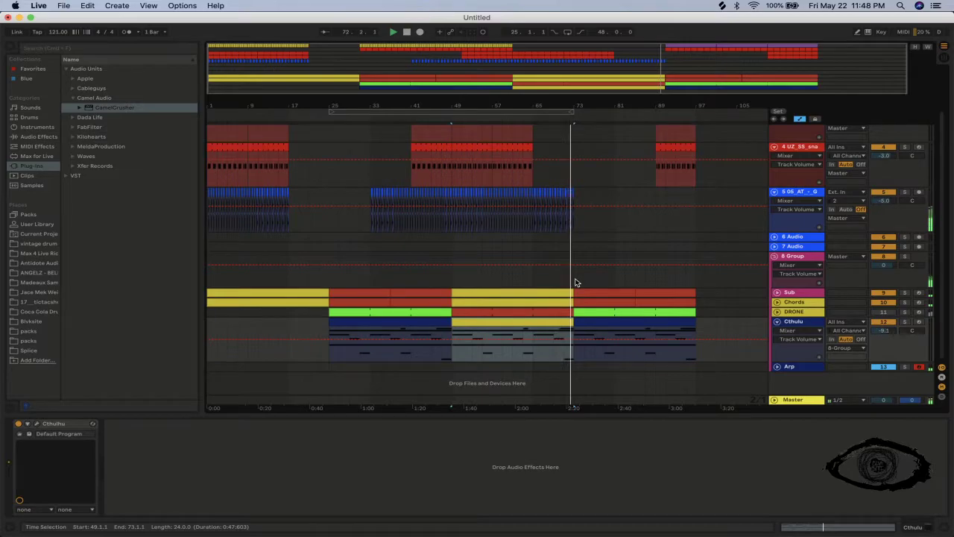
scroll(575, 282, up, 3)
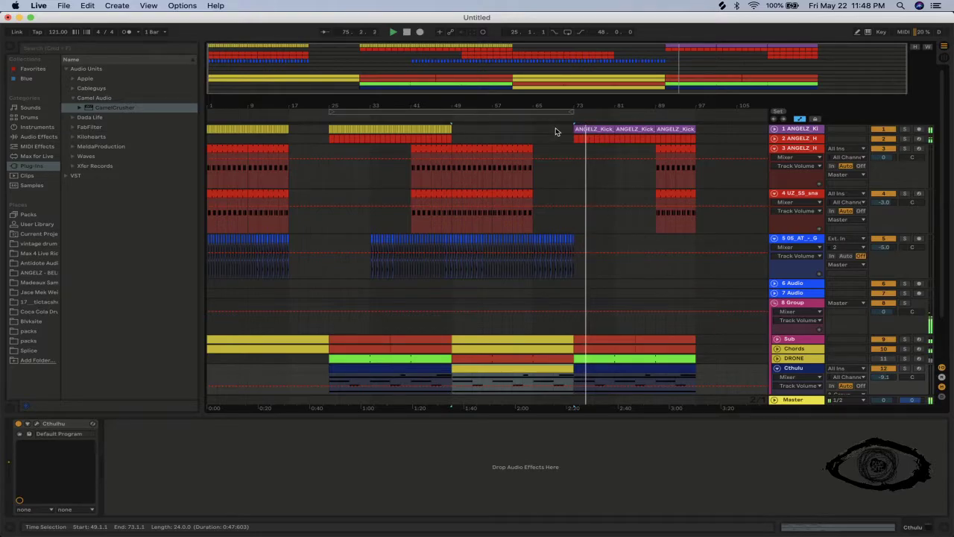
Replace the purple kick clips from bar 73 with a duplicate of the kick track's bars 25 to 73.
drag(572, 132, 718, 127)
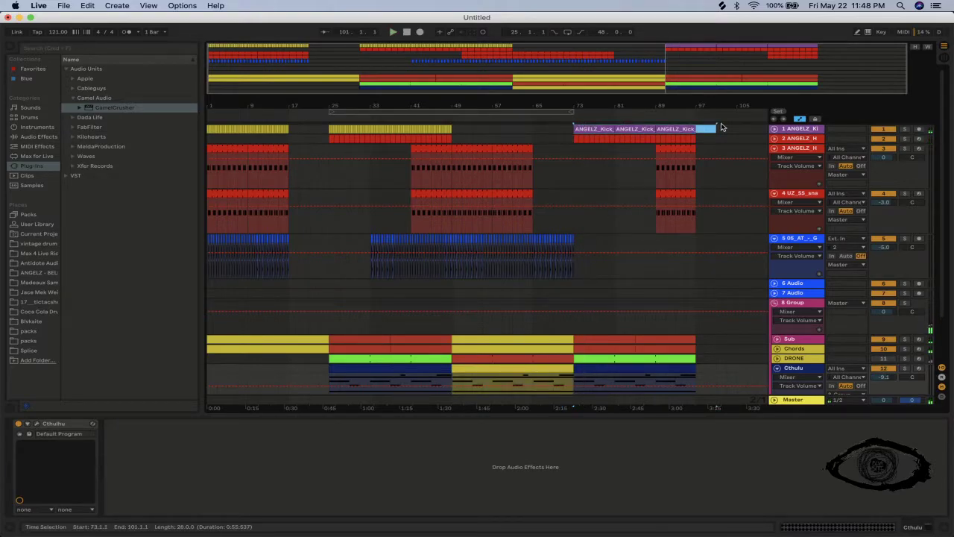
drag(574, 132, 328, 130)
key(super+d)
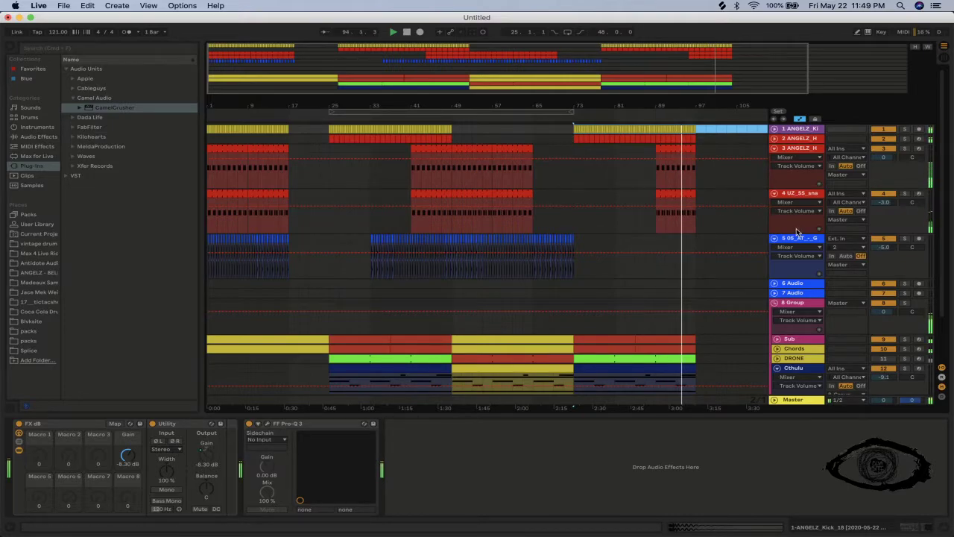
scroll(709, 283, down, 2)
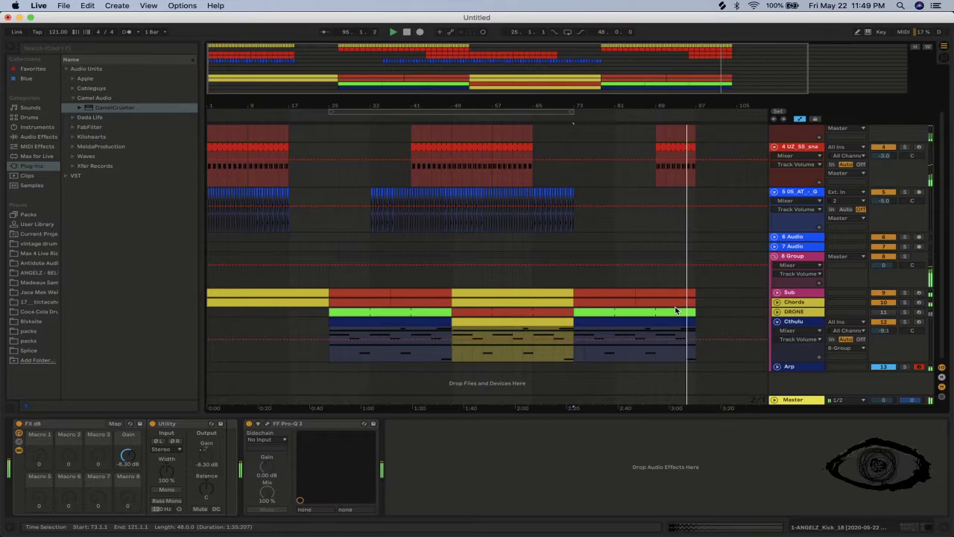
Copy the Sub, Chords, DRONE and Cthulu clips of bars 49 to 73 and paste them at bar 97.
scroll(679, 309, up, 2)
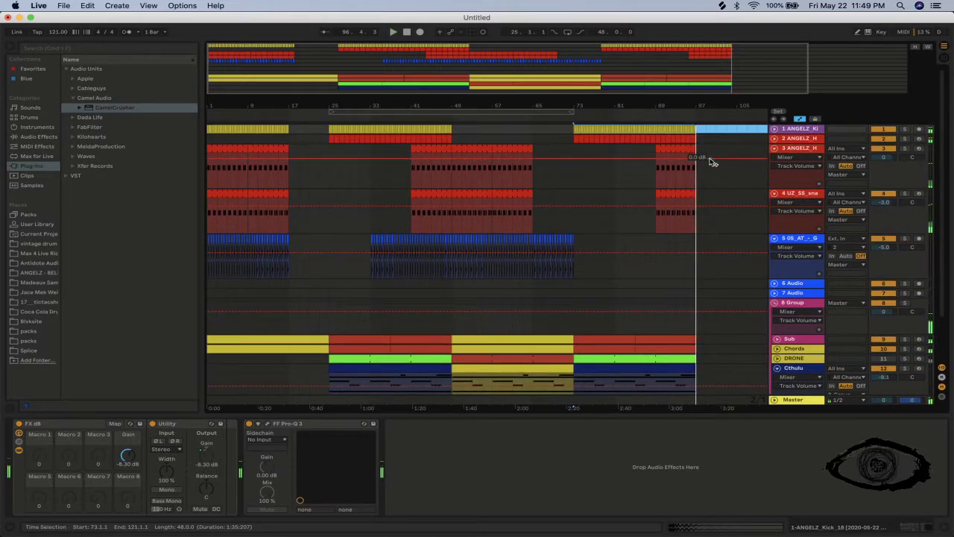
scroll(709, 309, down, 2)
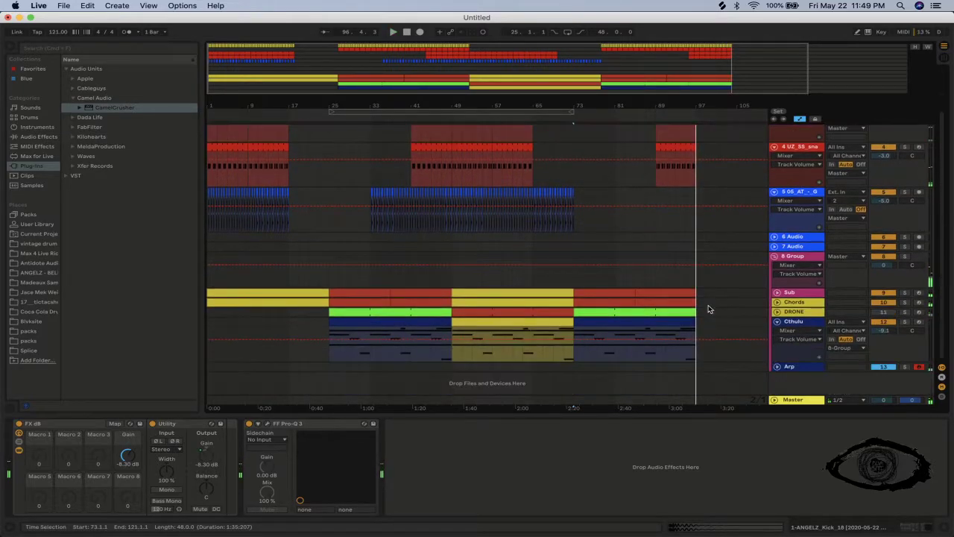
click(653, 320)
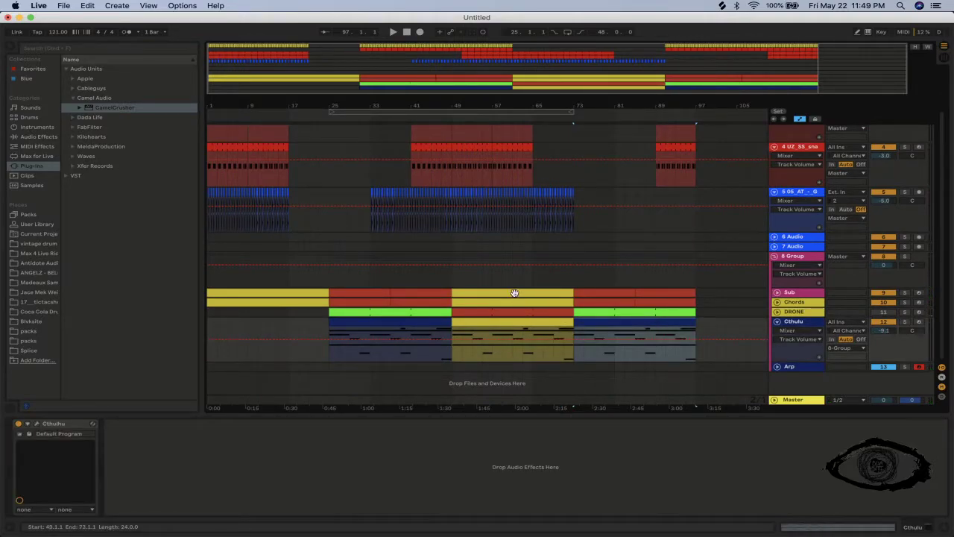
click(514, 304)
click(516, 323)
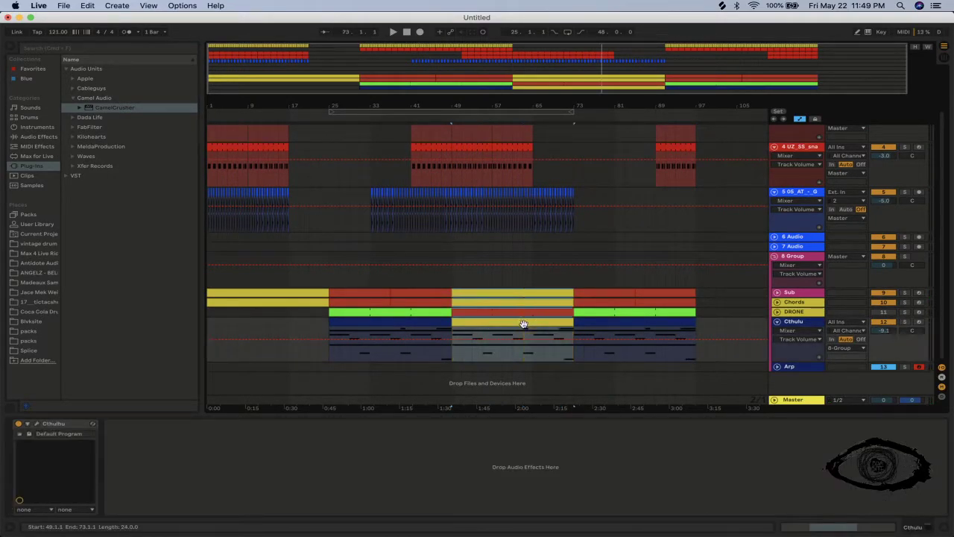
key(cmd+c)
click(699, 293)
key(cmd+v)
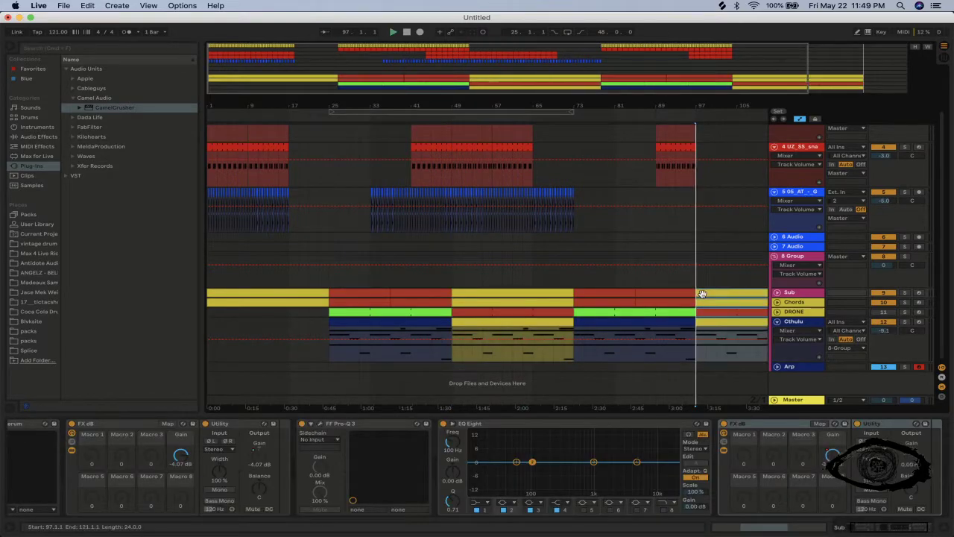
Duplicate bars 73 to 97 of the first two drum tracks to bars 97 to 121 and play the new section.
key(space)
scroll(702, 297, up, 2)
click(687, 141)
key(space)
drag(686, 141, 572, 130)
key(cmd+d)
key(space)
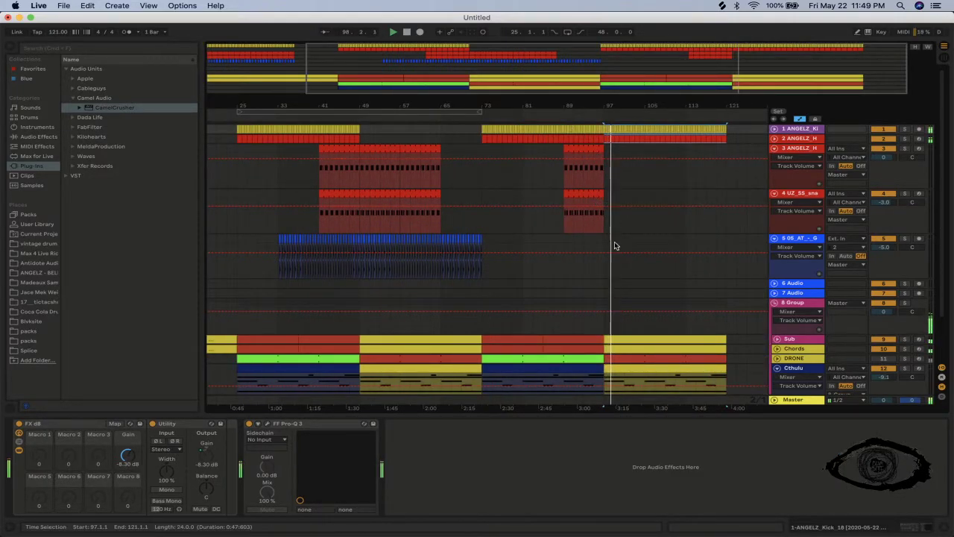
Extend the clips starting at bar 89 on track 3 and the snare track so both end at bar 109.
click(596, 158)
drag(604, 197, 726, 201)
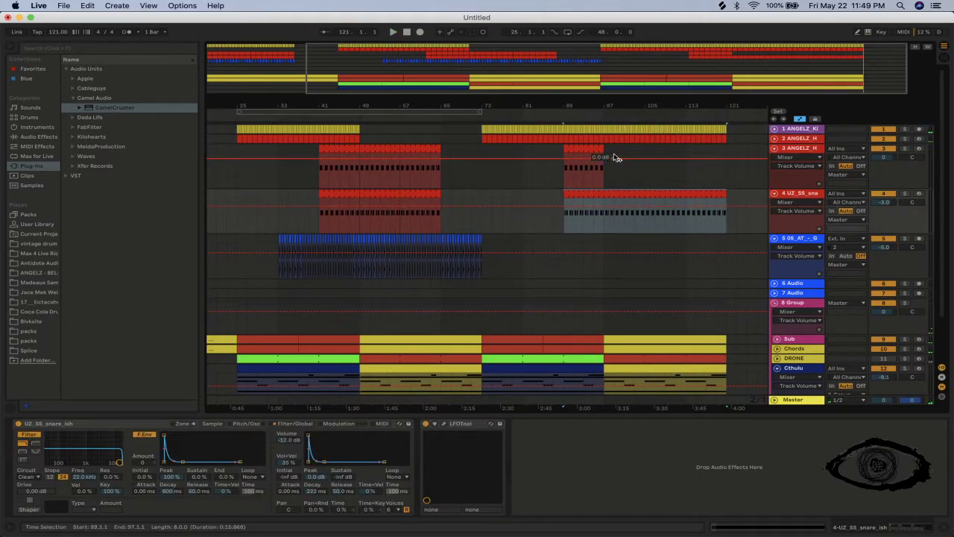
drag(601, 148, 665, 155)
drag(721, 191, 665, 193)
scroll(662, 362, down, 2)
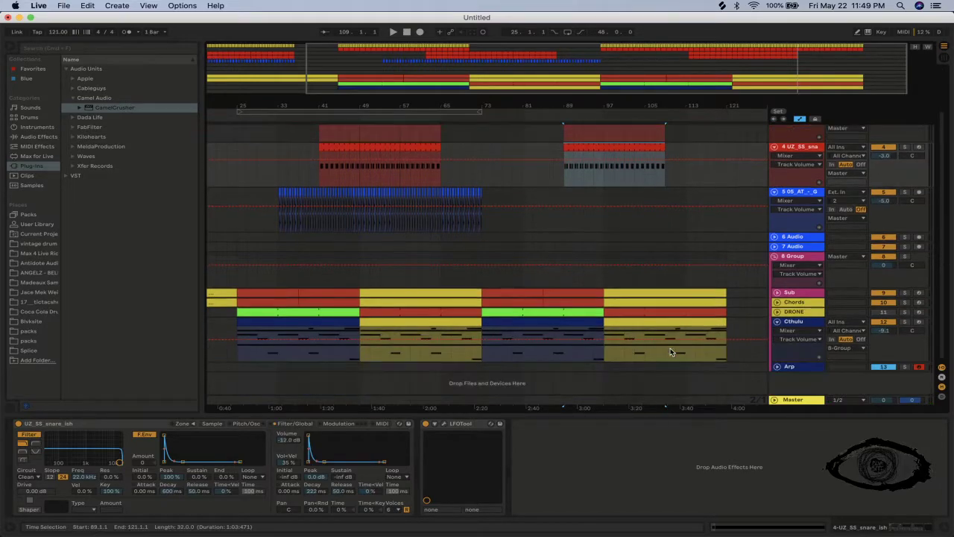
scroll(670, 348, up, 2)
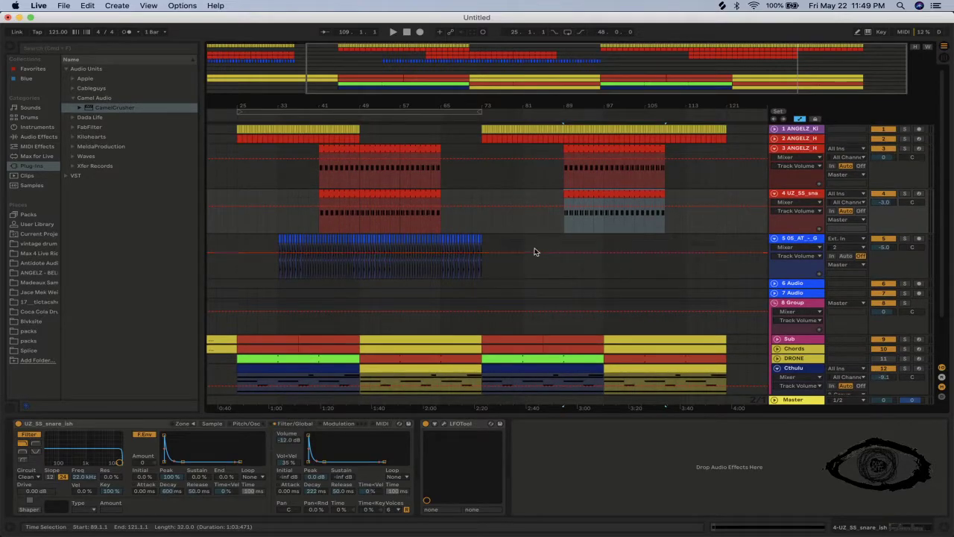
Duplicate the Galaxy Clap hits from bar 73 onward and trim the excess so the pattern ends at bar 109.
click(485, 231)
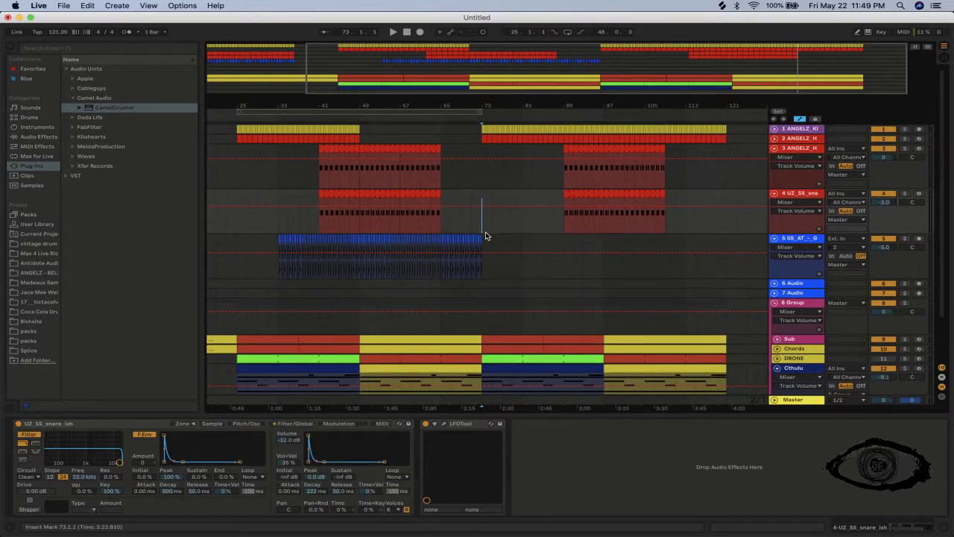
drag(484, 238, 320, 241)
key(ctrl+d)
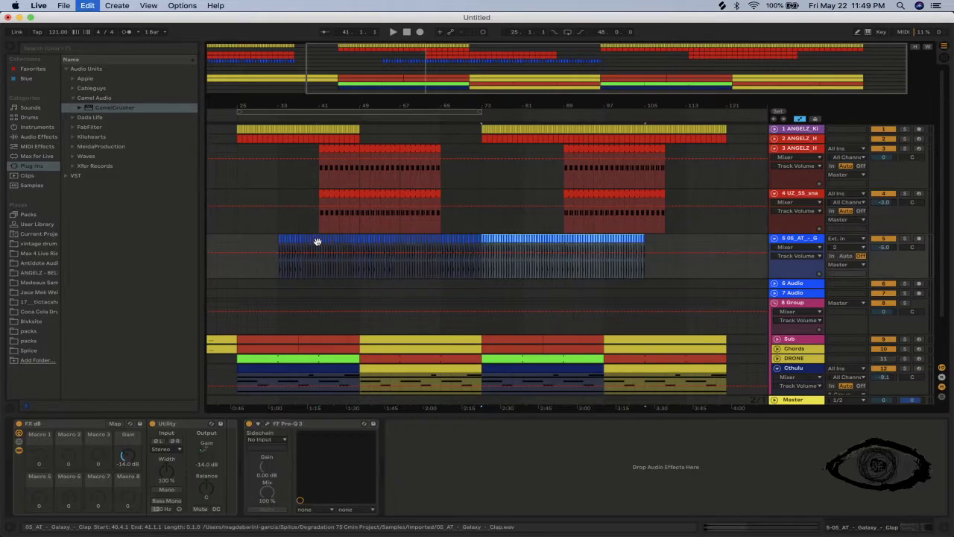
drag(647, 240, 612, 242)
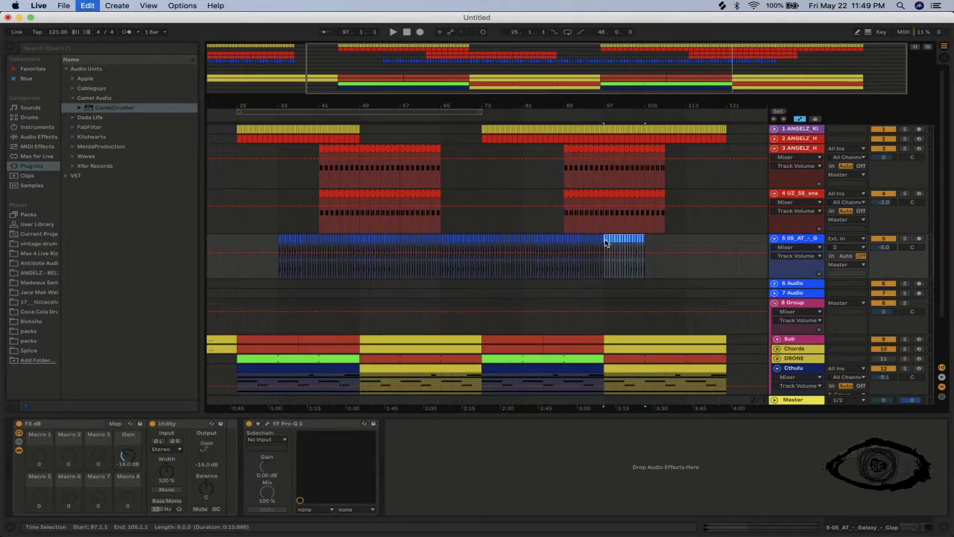
key(ctrl+d)
drag(747, 239, 680, 241)
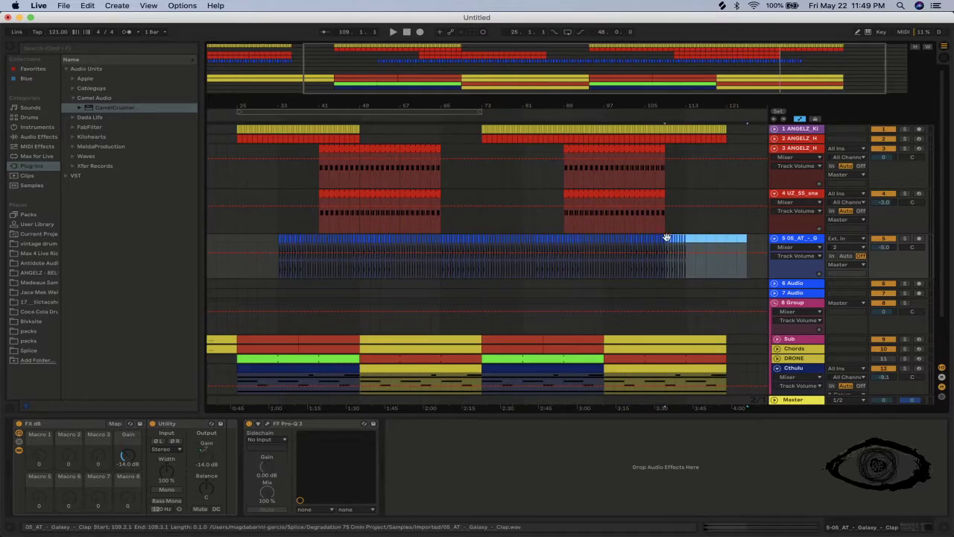
shift+click(667, 239)
Play the arrangement from bars 33 and 19, and listen through it from bar 1.
click(275, 225)
key(space)
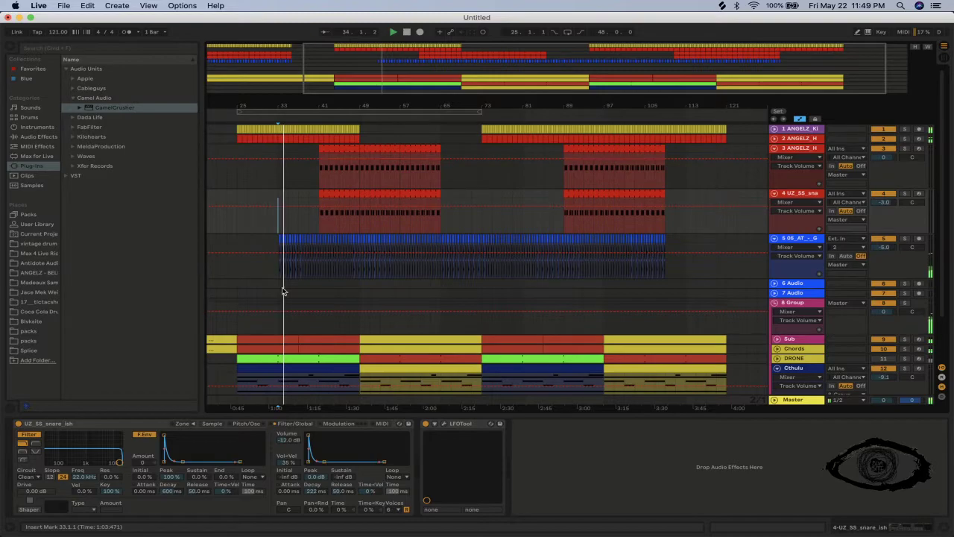
click(207, 227)
key(space)
key(space)
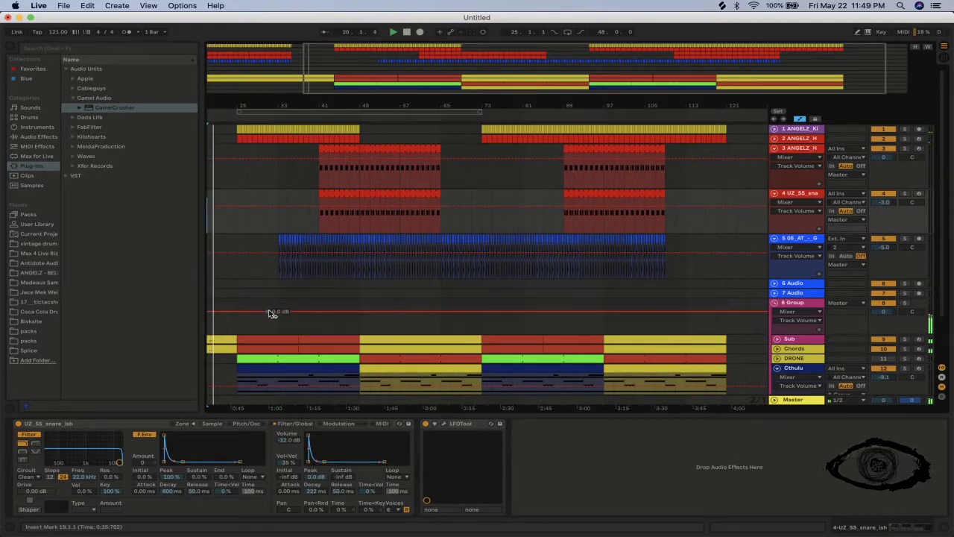
scroll(272, 313, down, 3)
drag(259, 107, 305, 112)
drag(212, 162, 216, 146)
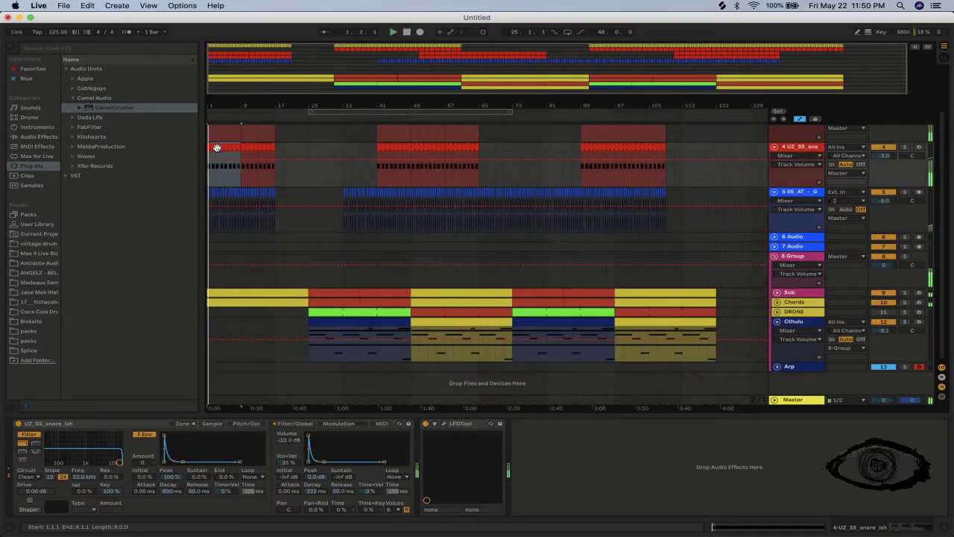
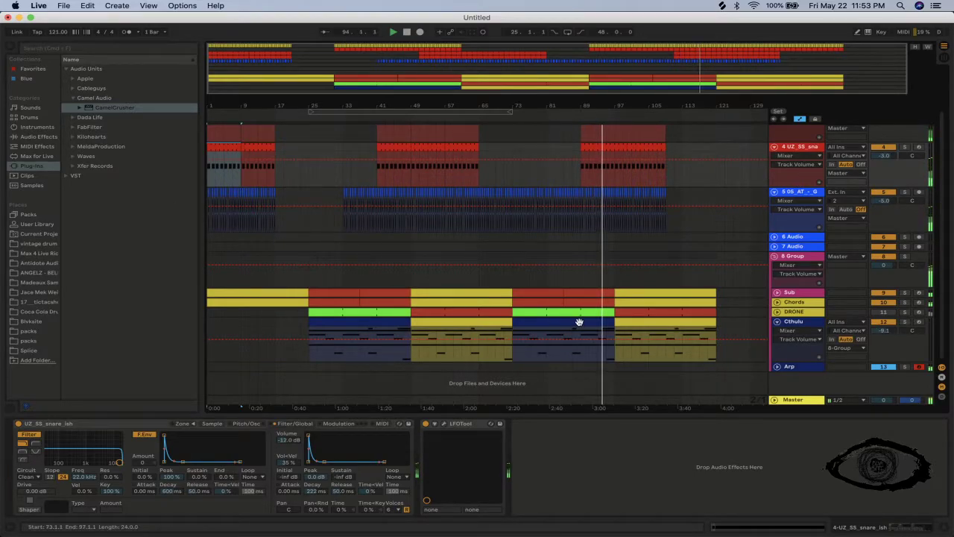
Start recording in Streamlabs OBS, return to Live, and play the arrangement with the Sub clip at bars 1 to 25 open.
click(252, 295)
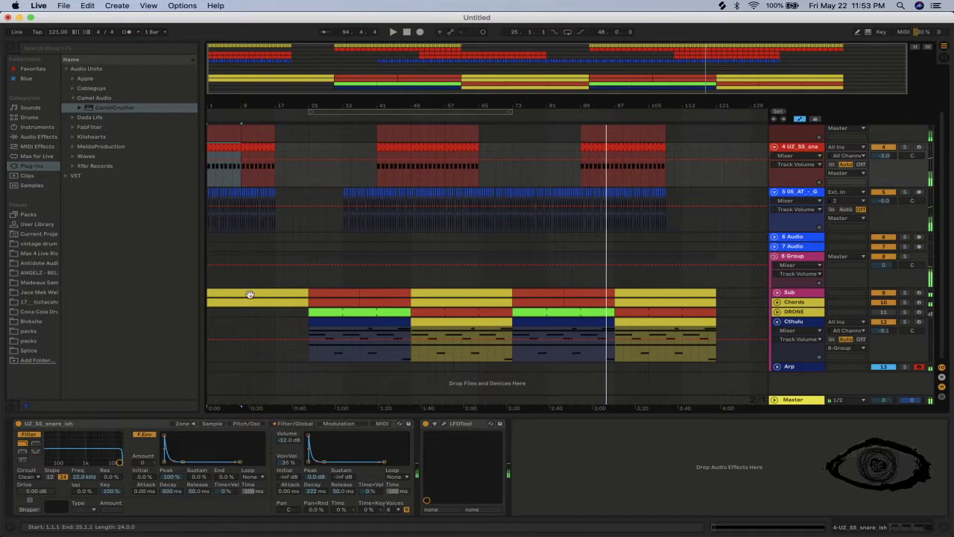
click(697, 530)
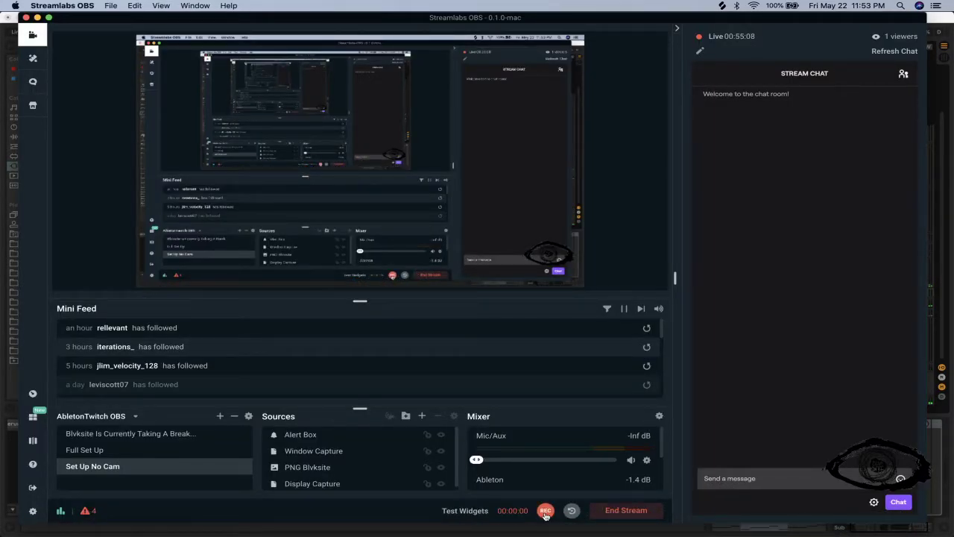
key(super+Tab)
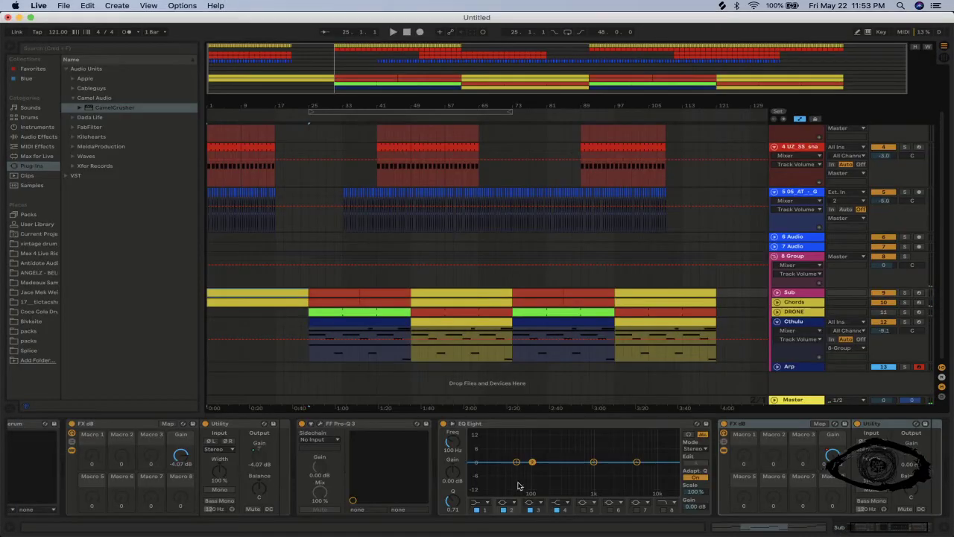
double_click(233, 290)
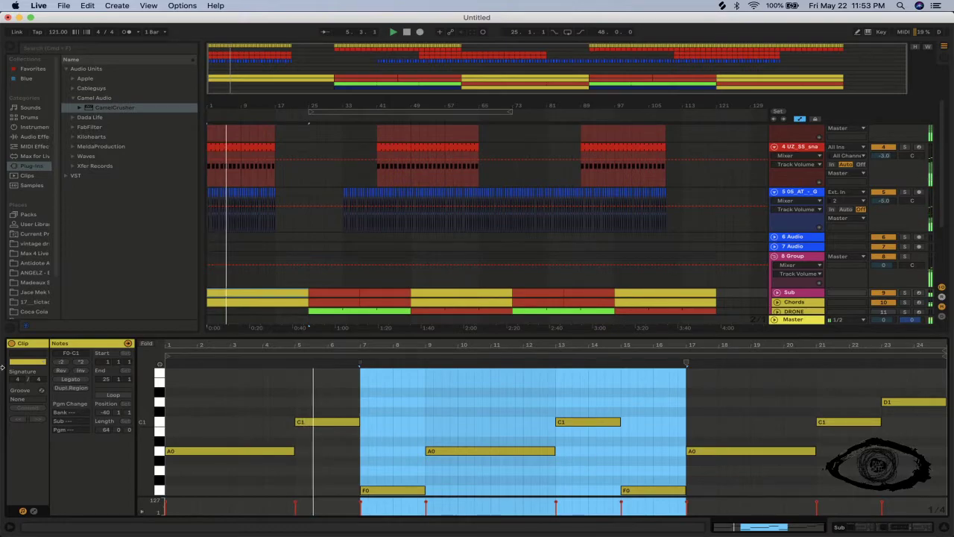
Switch to Streamlabs OBS, activate the Full Set Up scene, and return to Live.
key(super+Tab)
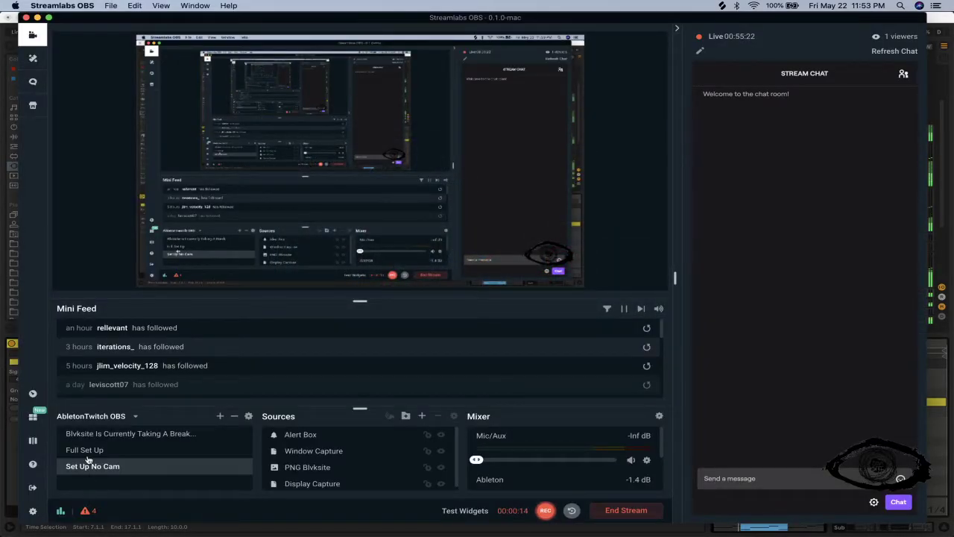
click(85, 450)
key(super+Tab)
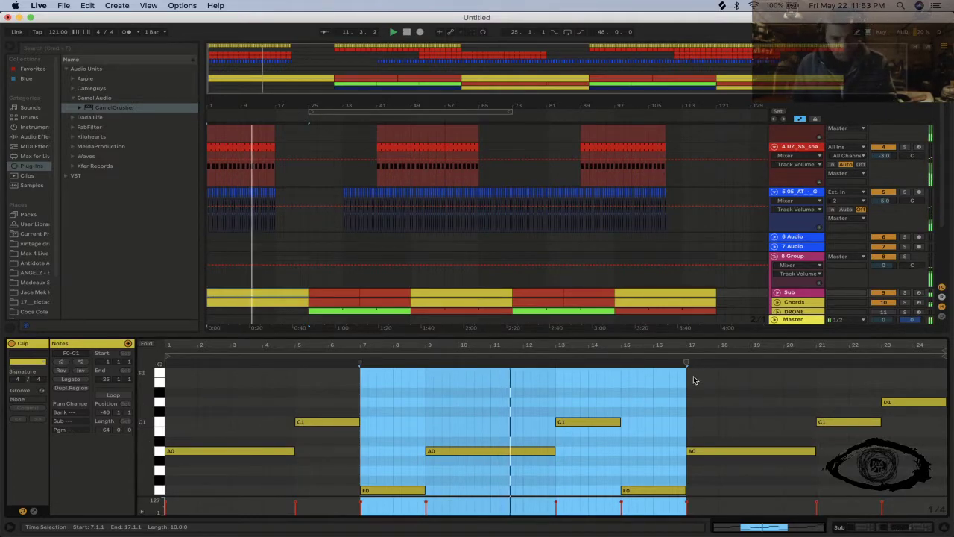
Hide the browser and open the Chords clip at bars 1 to 25 for note editing.
key(super+alt+l)
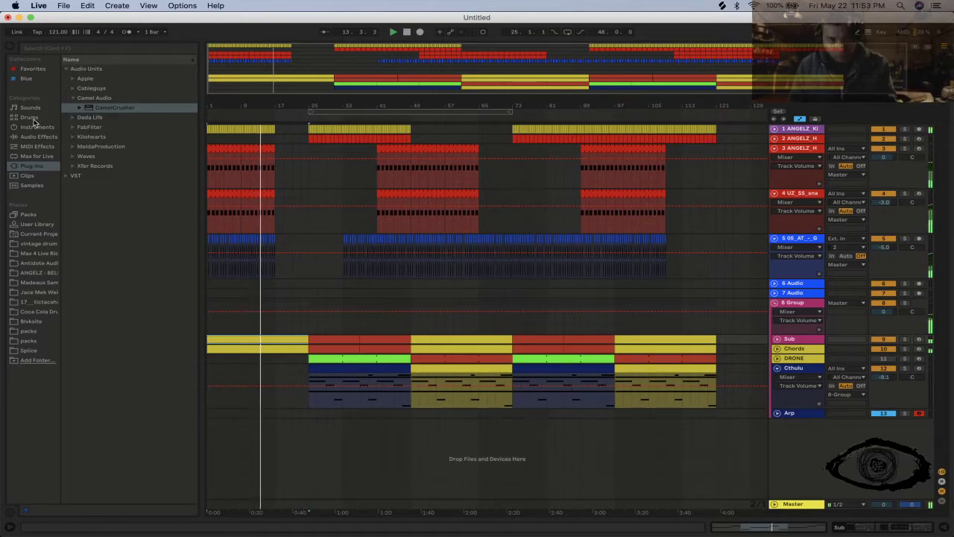
click(5, 43)
double_click(149, 347)
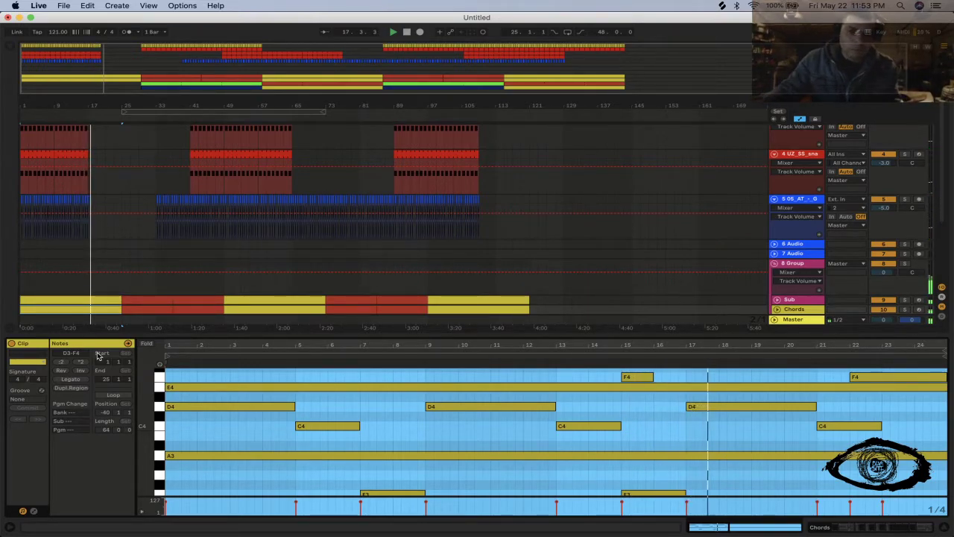
scroll(128, 292, down, 2)
click(128, 292)
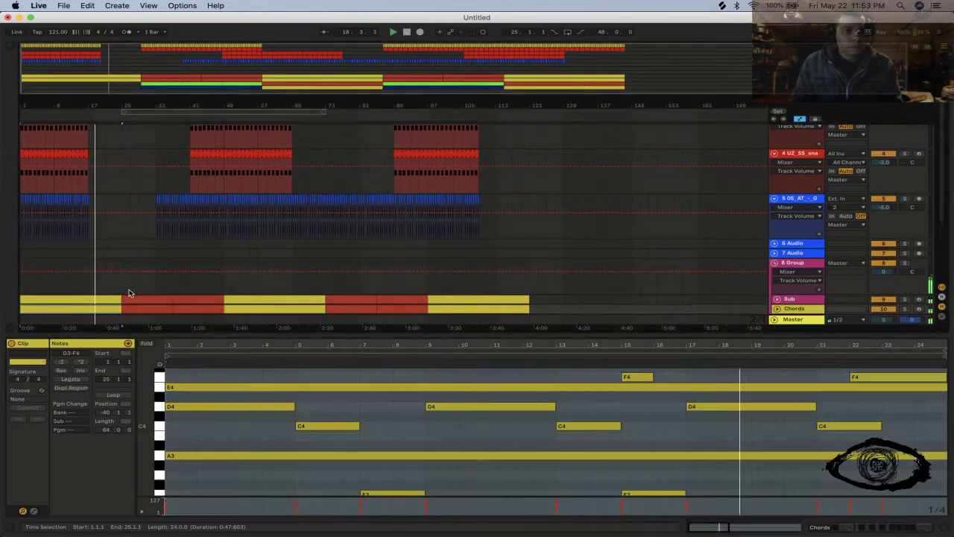
Deactivate all the DRONE track's clips from bar 25 to bar 121.
scroll(128, 292, down, 2)
click(153, 235)
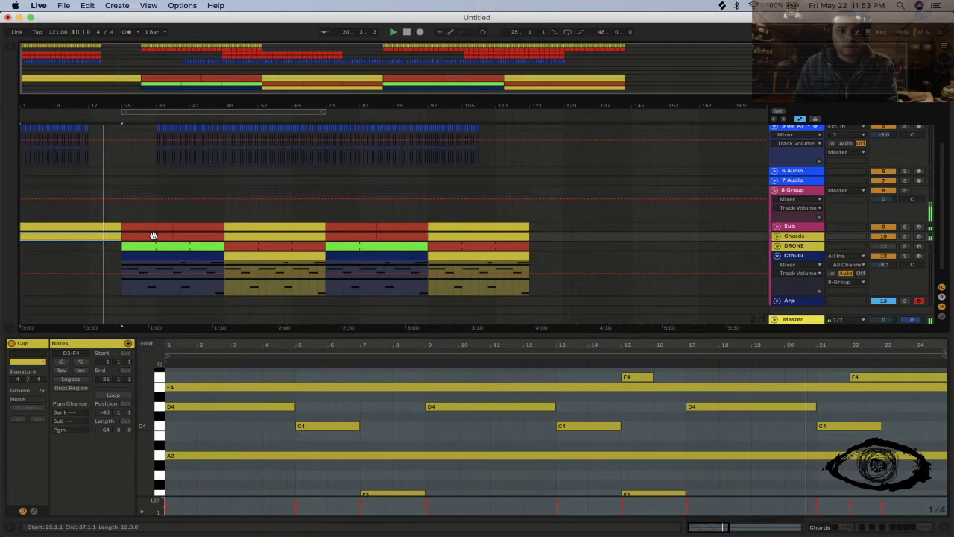
click(154, 257)
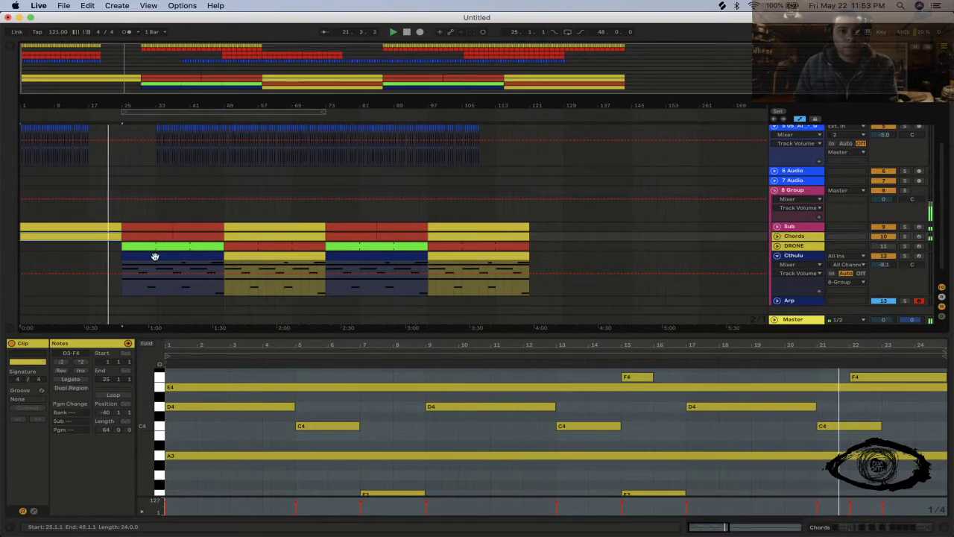
click(153, 255)
click(450, 246)
drag(556, 247, 101, 246)
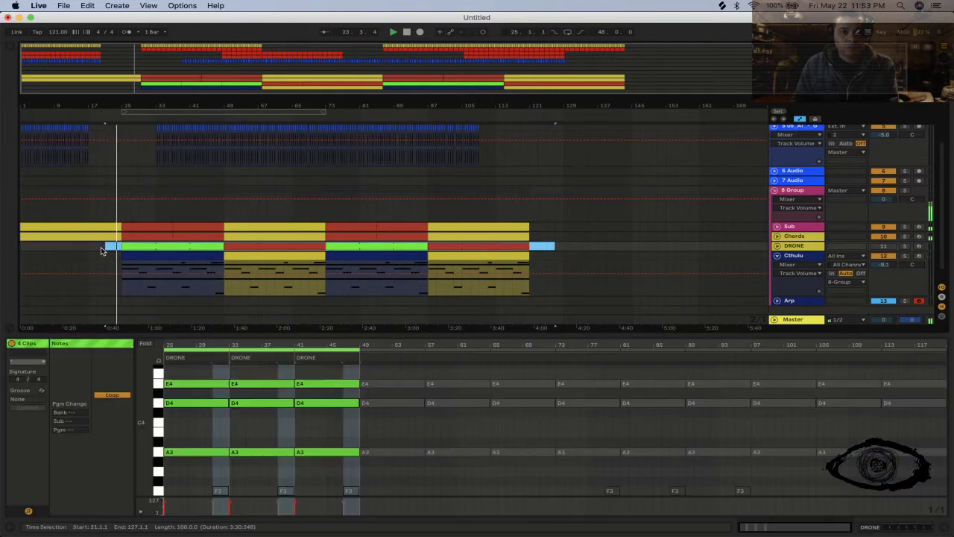
Open the Cthulu clip at bars 25 to 49, enlarge its note editor, and set the two F3 notes' velocity to 127.
click(143, 254)
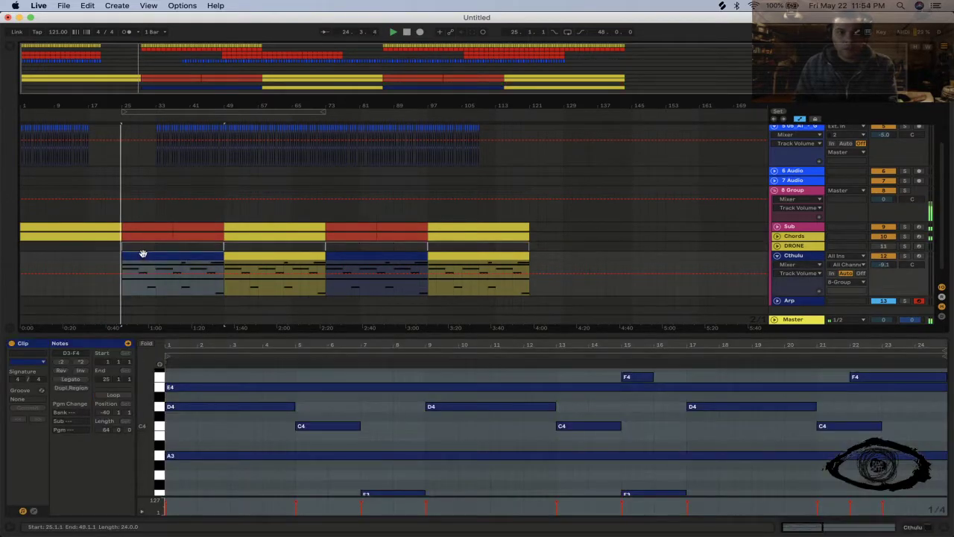
drag(309, 332, 304, 289)
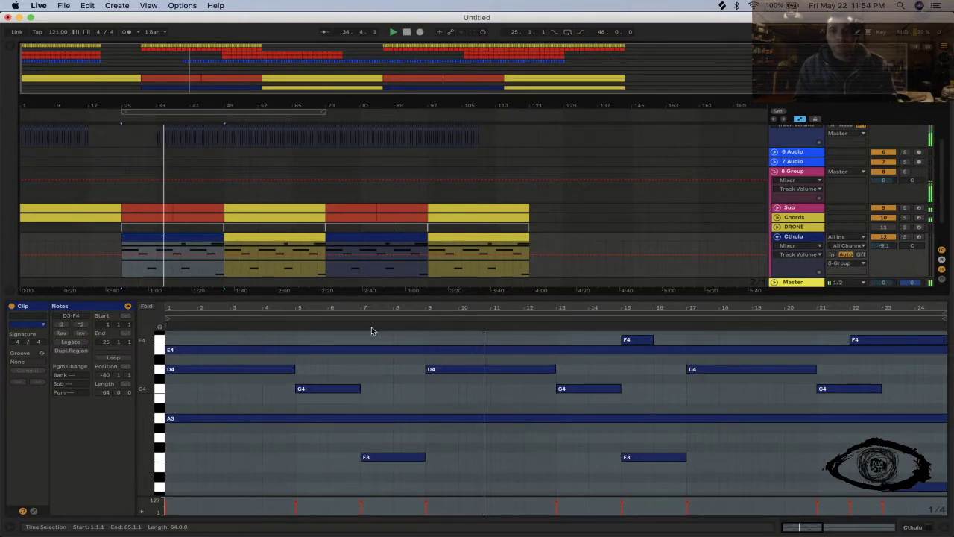
drag(290, 455, 785, 462)
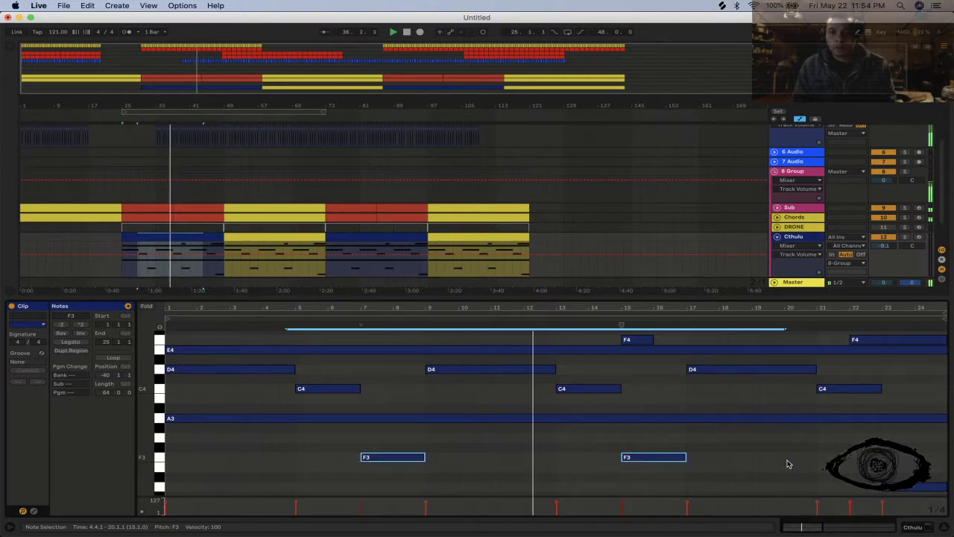
click(361, 502)
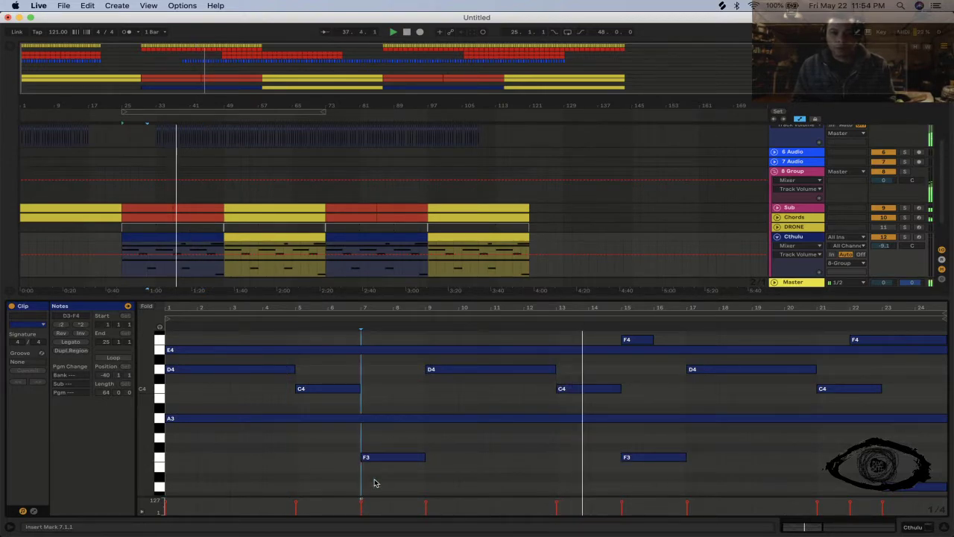
click(392, 457)
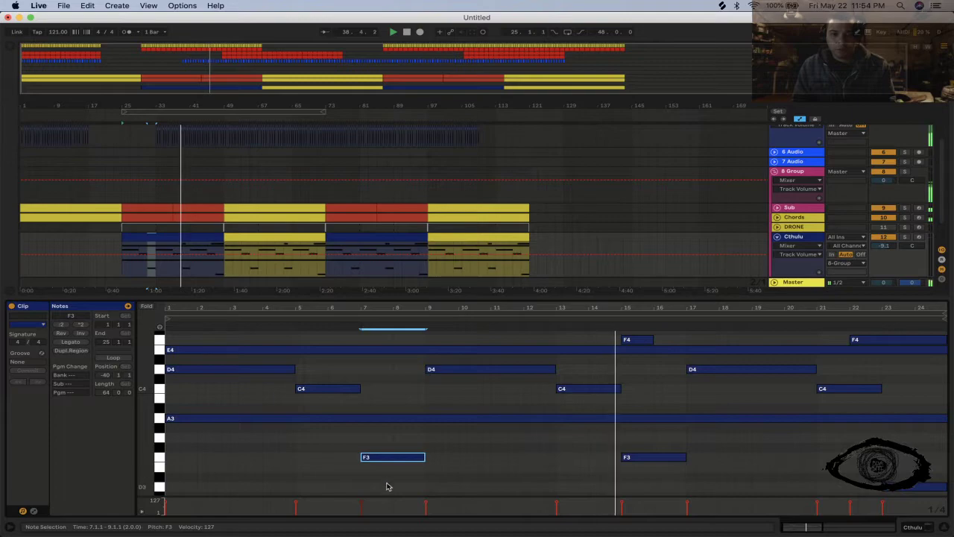
drag(392, 458, 651, 467)
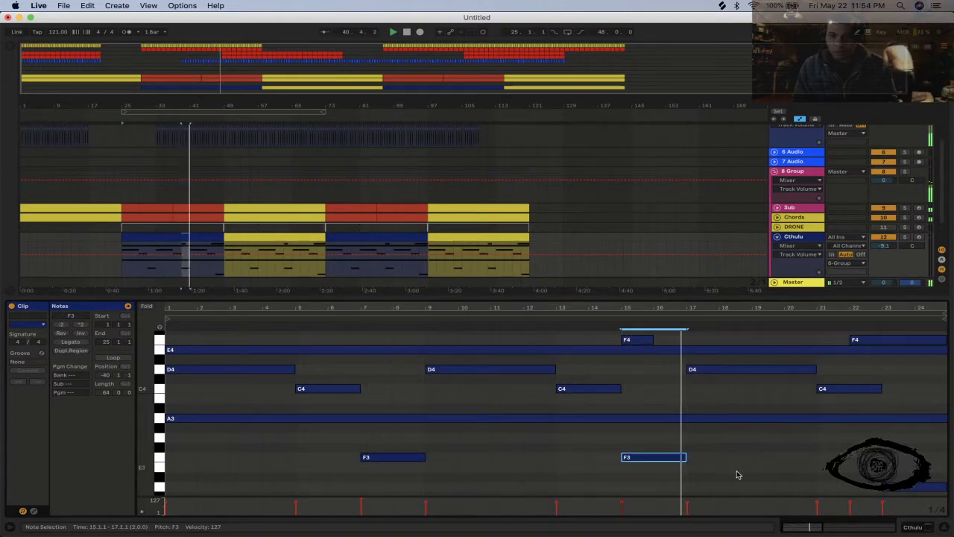
Select the D3 note at bar 23 in the Cthulu clip, and open the Chords clip at bars 49 to 73.
click(915, 487)
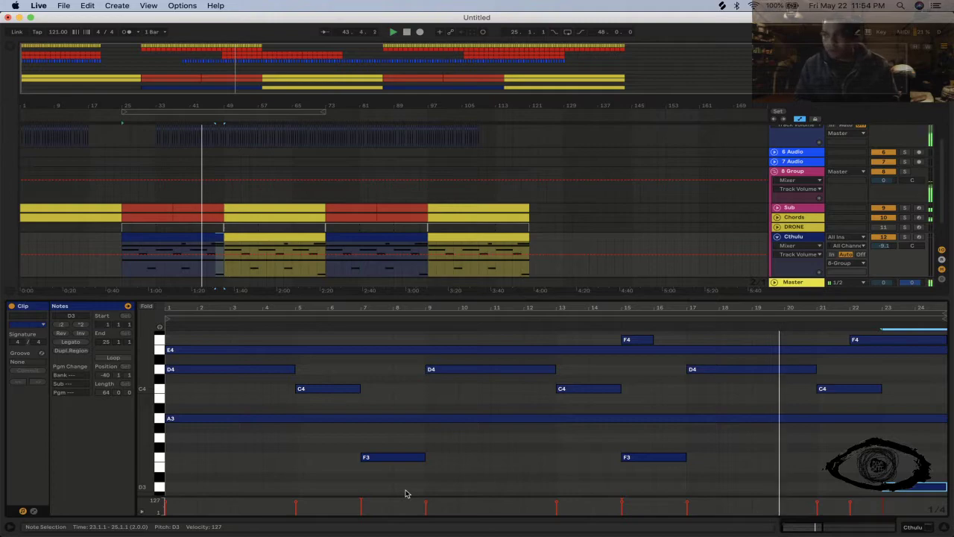
scroll(253, 235, down, 3)
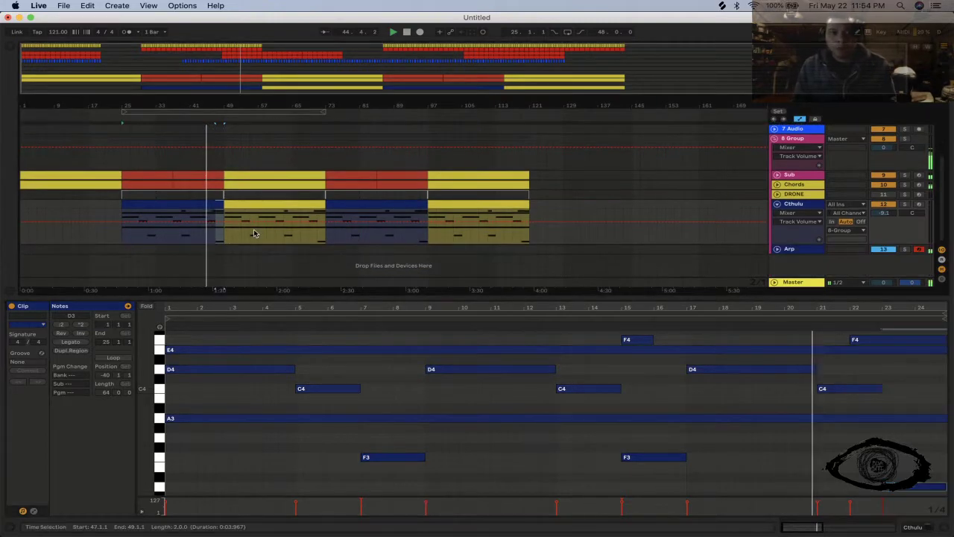
click(250, 187)
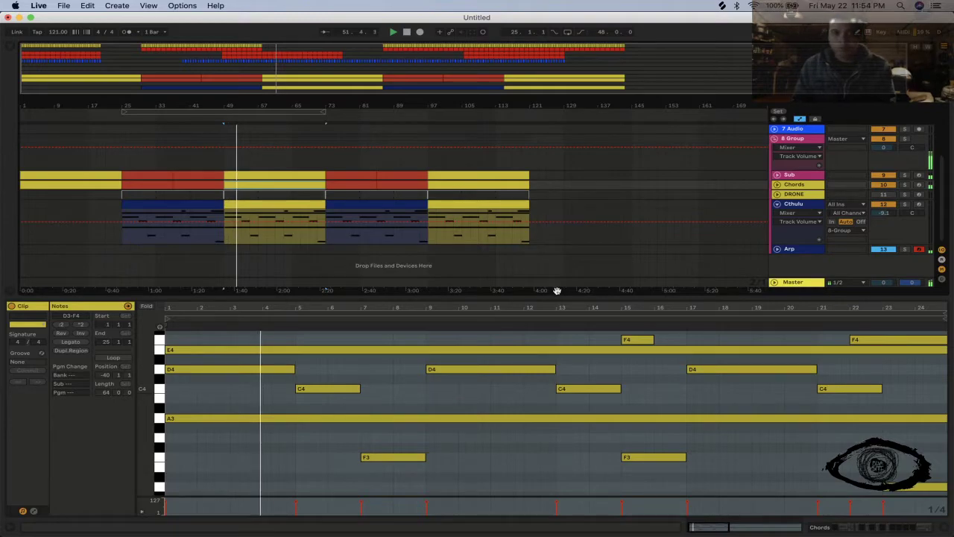
Open the snare clip on track 4 at bar 49 and the track 3 hat clip at bars 57 to 65.
scroll(553, 247, up, 5)
scroll(553, 247, up, 2)
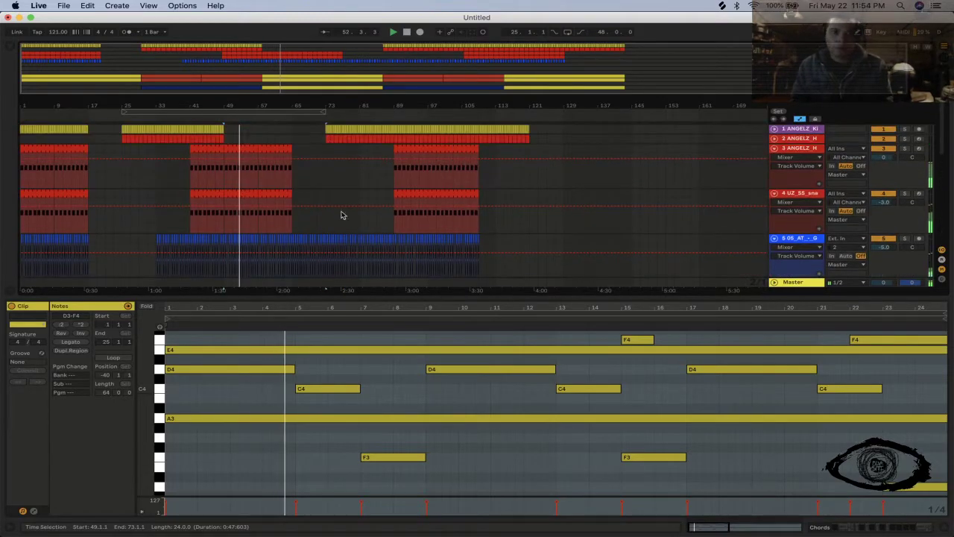
click(269, 195)
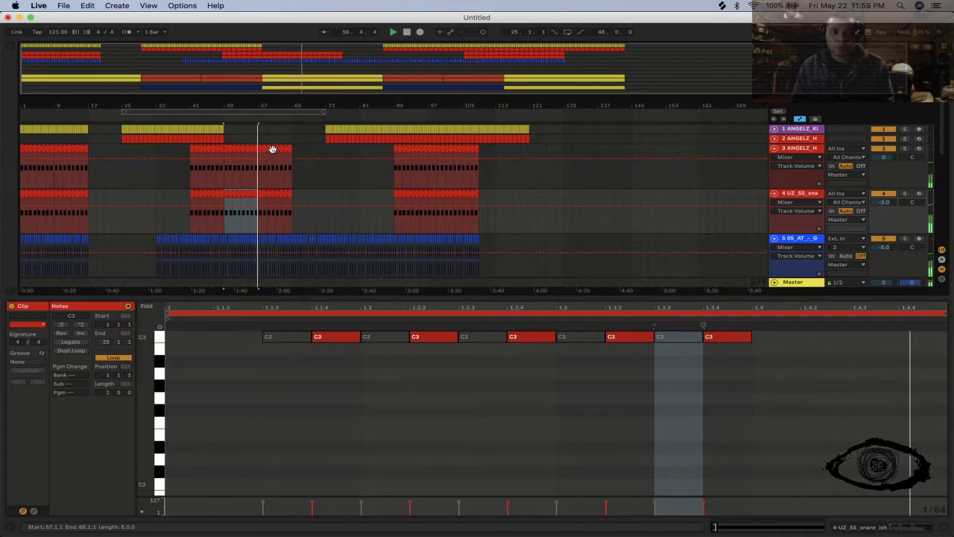
click(272, 150)
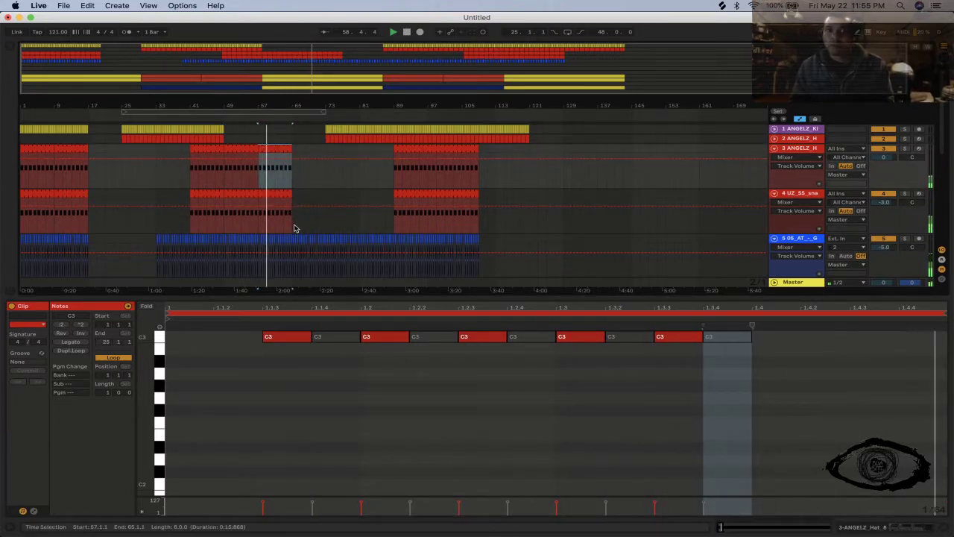
click(656, 246)
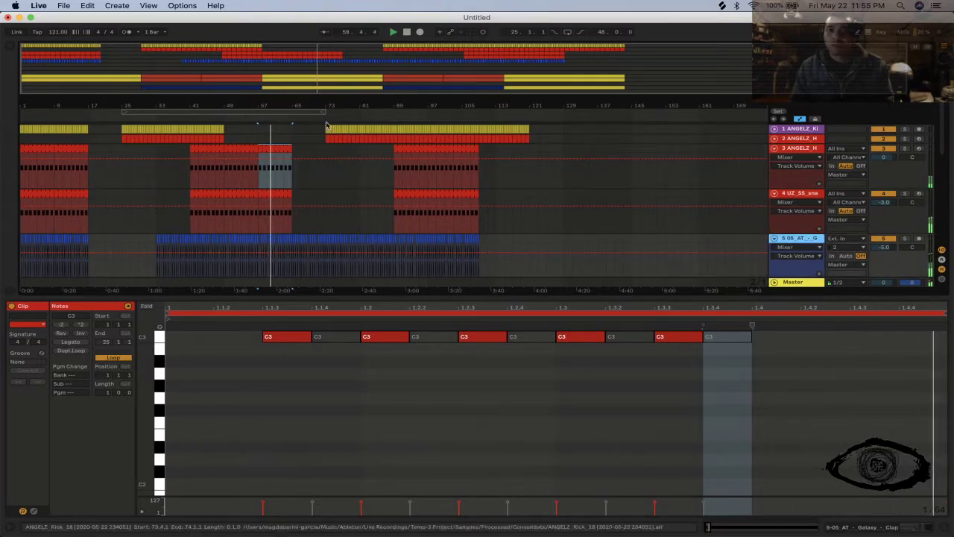
Hide the clip note editor and select the Sub clip at bars 73 to 85.
key(plus)
key(plus)
key(plus)
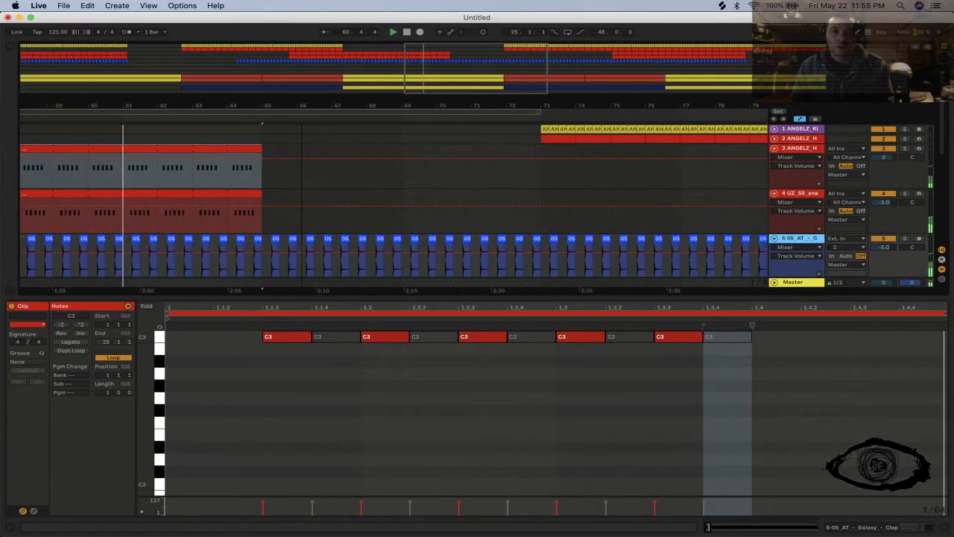
key(minus)
key(minus)
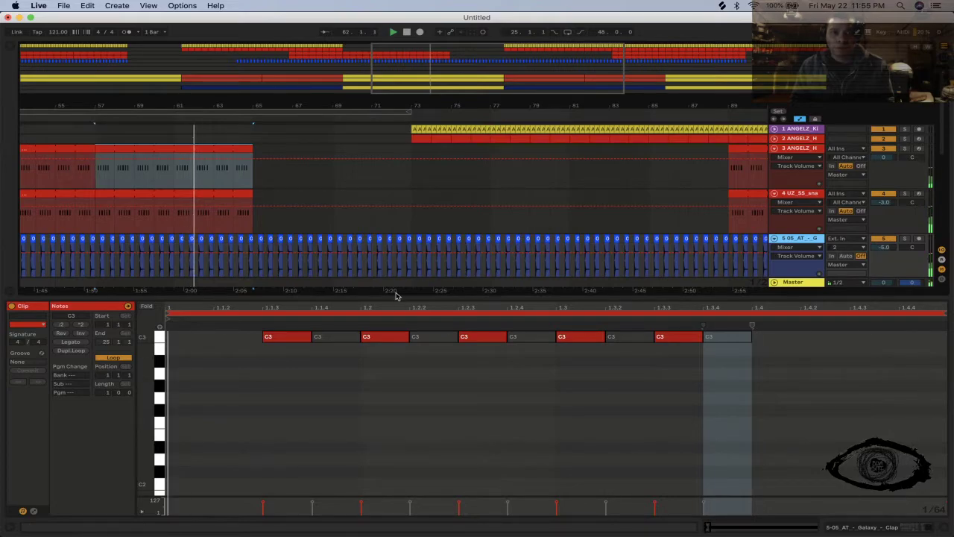
key(super+alt+l)
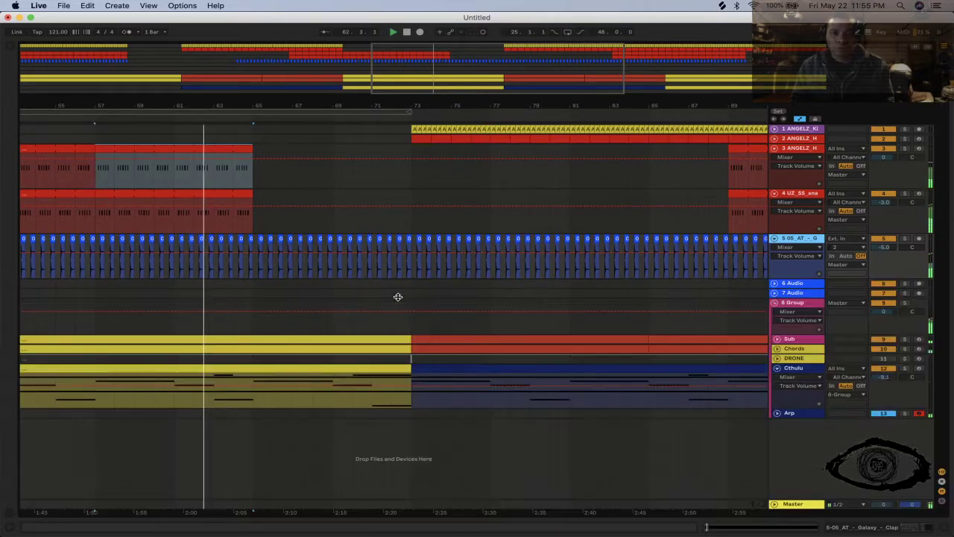
click(613, 340)
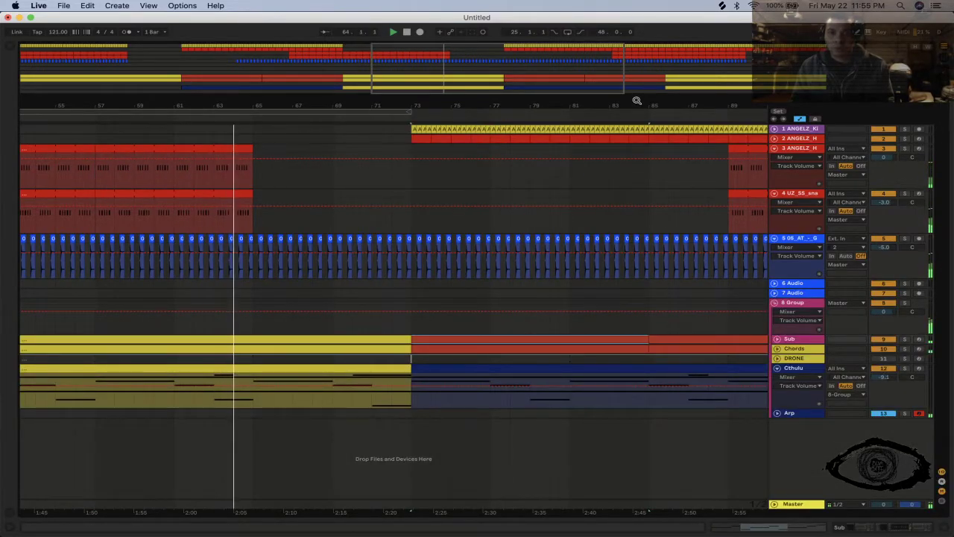
key(minus)
key(minus)
Set the loop range to the Cthulu clip at bars 73 to 97, and turn looping off.
click(506, 368)
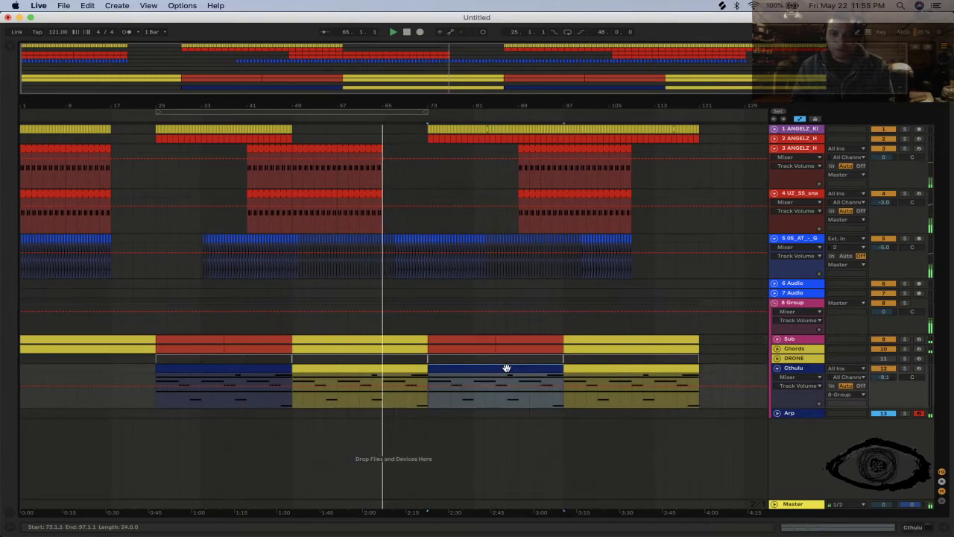
key(super+l)
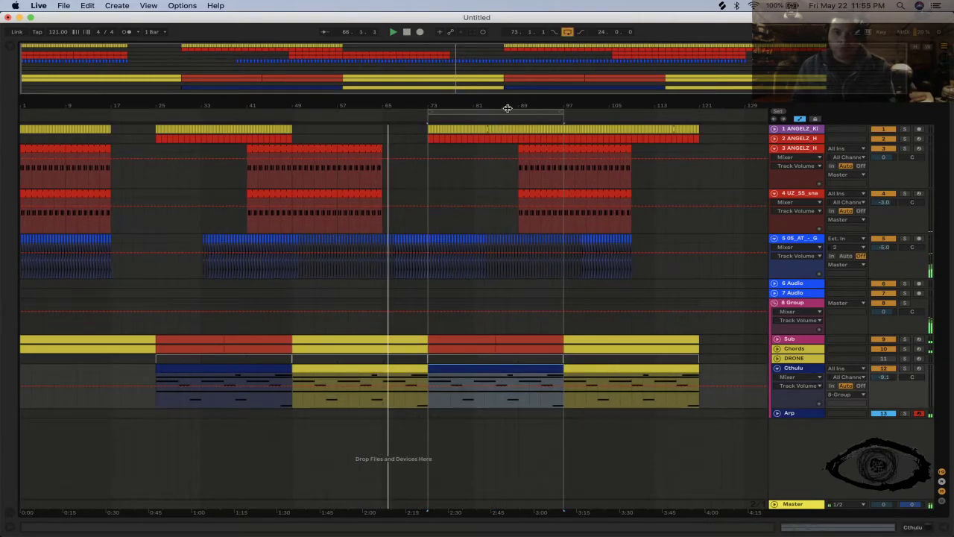
key(z)
click(568, 33)
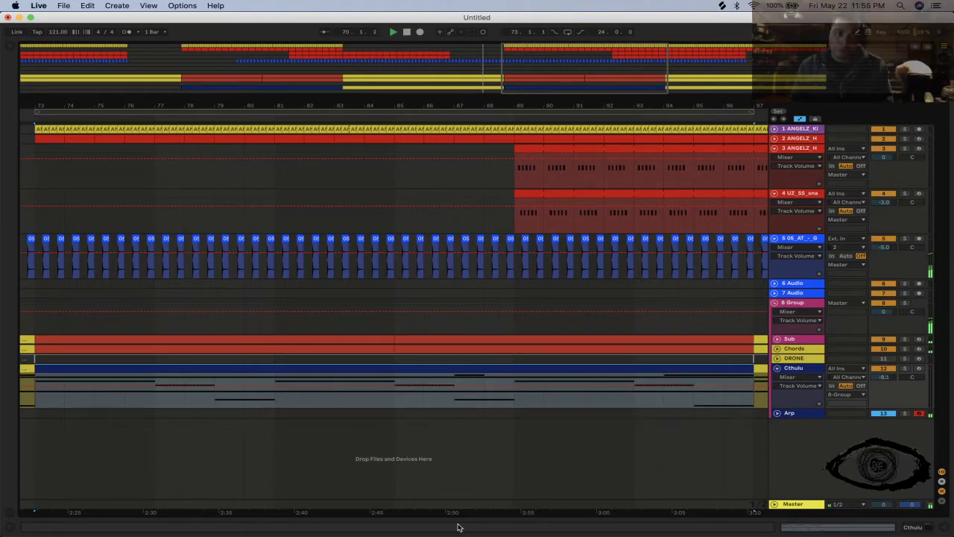
Select the Galaxy clap clip on beat 4 of bar 72 and show the whole arrangement.
click(31, 238)
click(31, 243)
scroll(31, 99, left, 3)
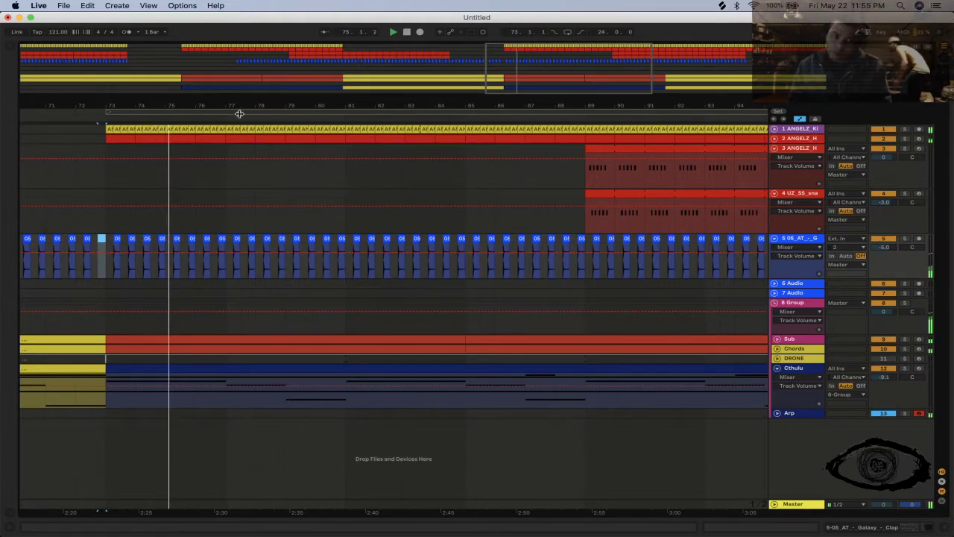
drag(452, 119, 452, 105)
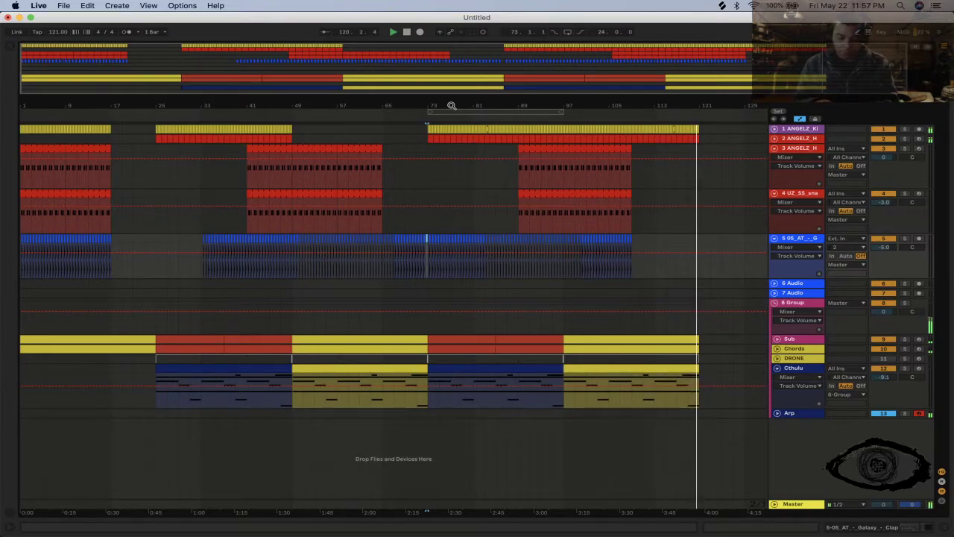
Switch to Streamlabs OBS, activate the Set Up No Cam scene, and return to Live.
mouse_move(527, 528)
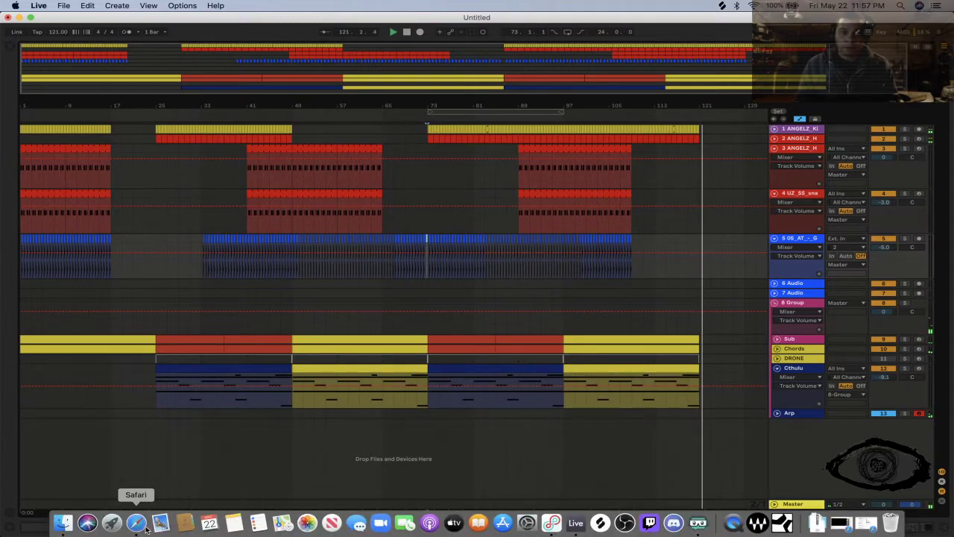
click(699, 523)
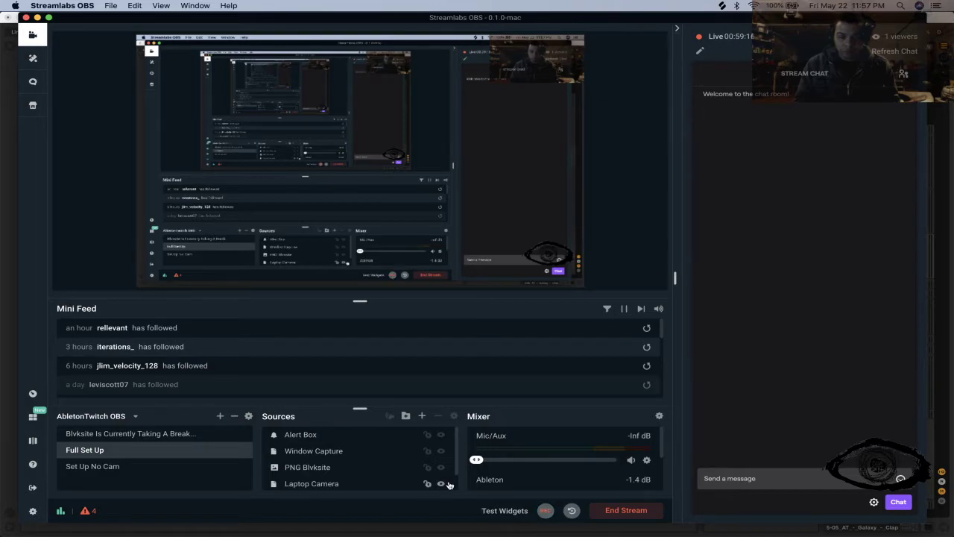
click(90, 465)
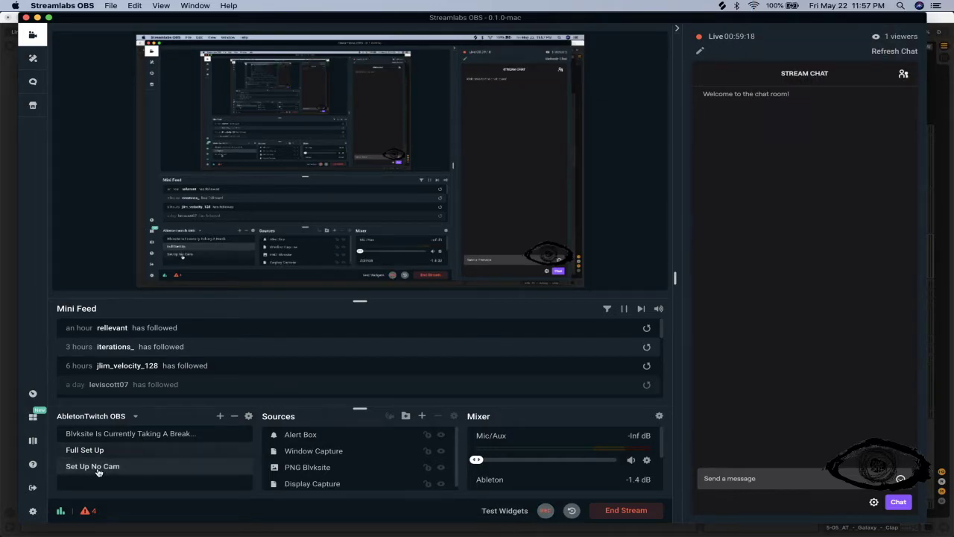
key(super+Tab)
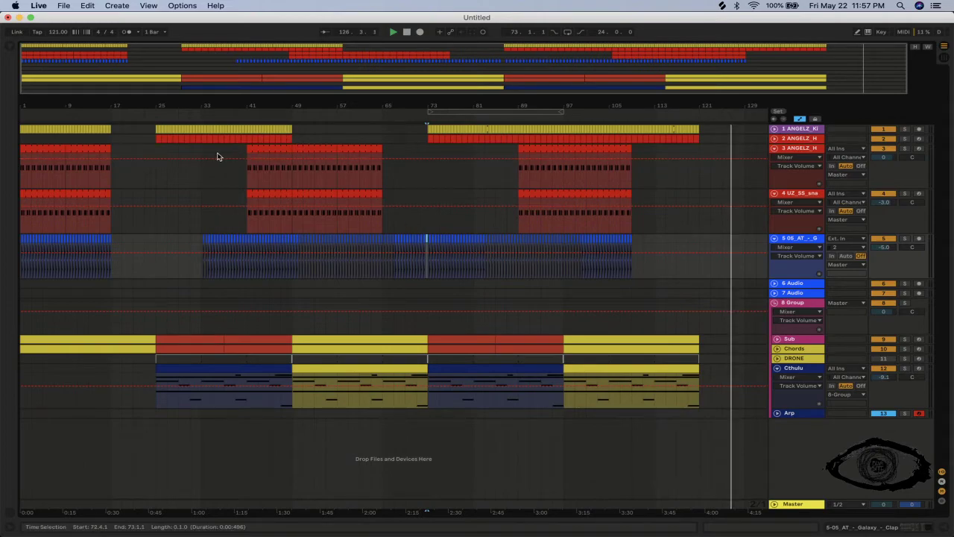
Save the Live Set as 121 destiny in the Splice folder and delete the temporary project files.
click(63, 5)
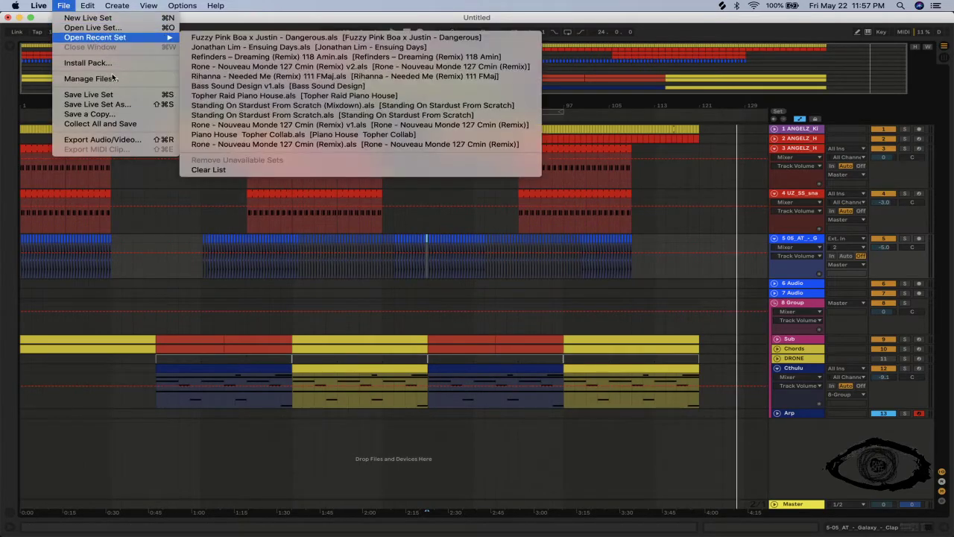
click(368, 81)
key(super+s)
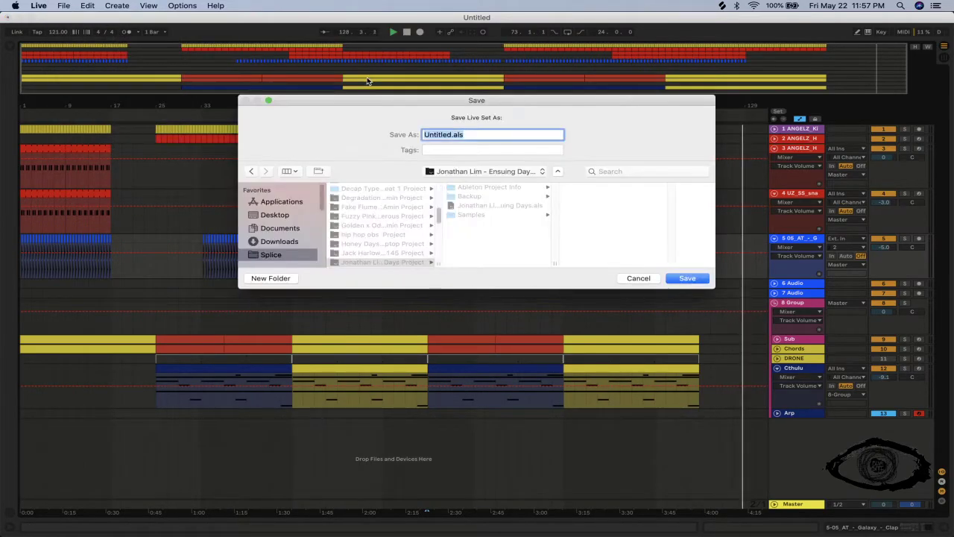
text(121 destiny)
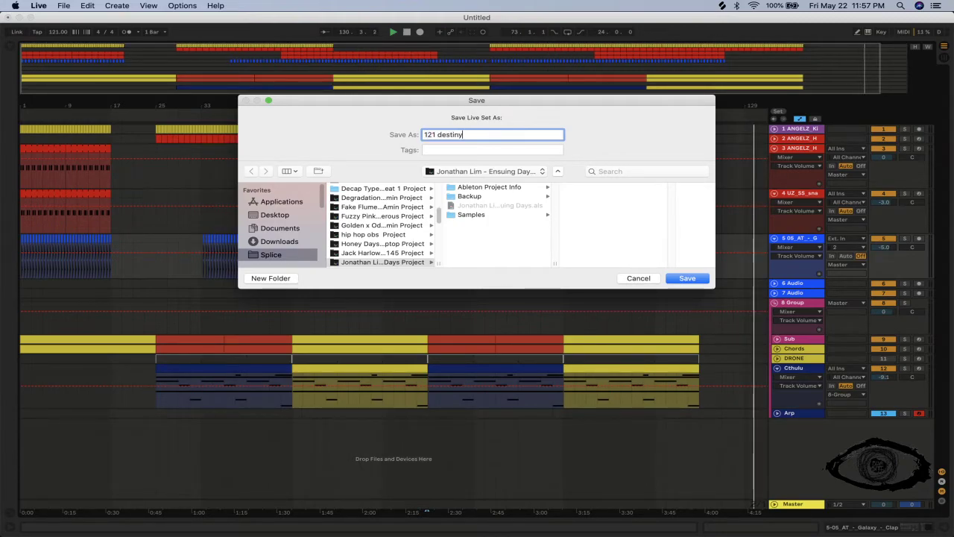
click(265, 255)
click(679, 279)
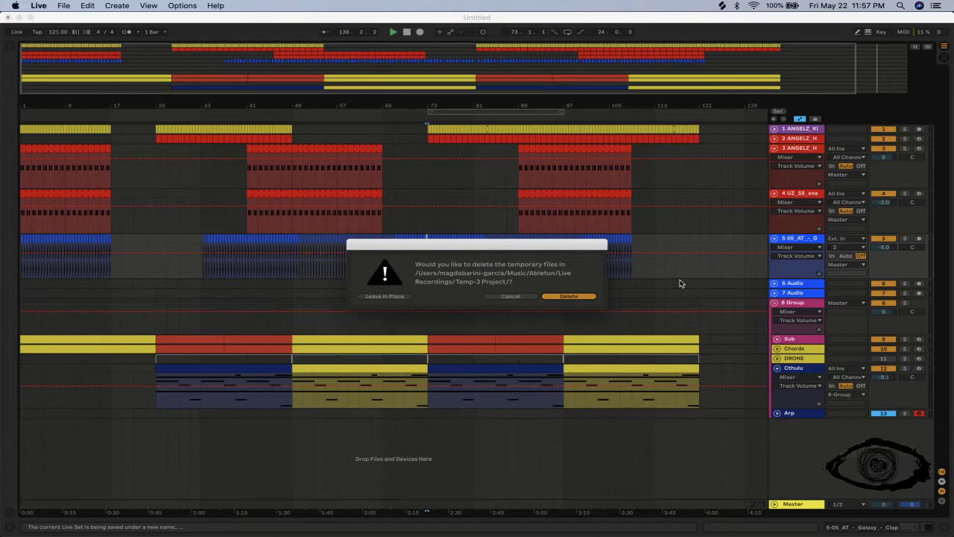
key(Return)
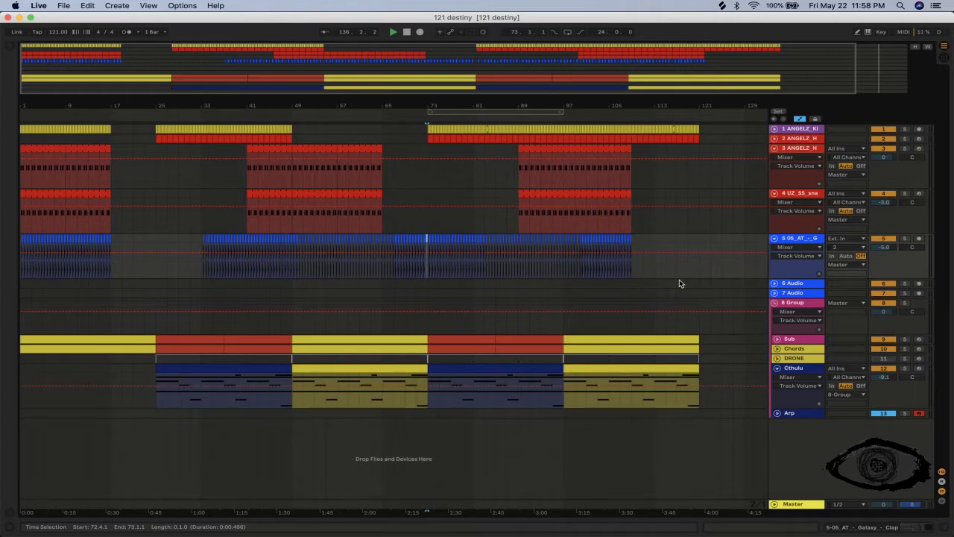
click(39, 5)
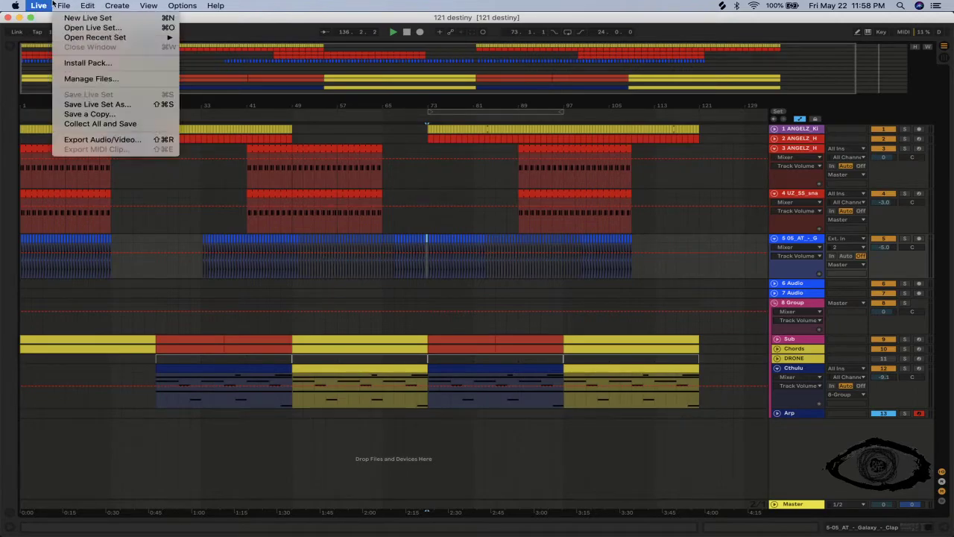
mouse_move(95, 38)
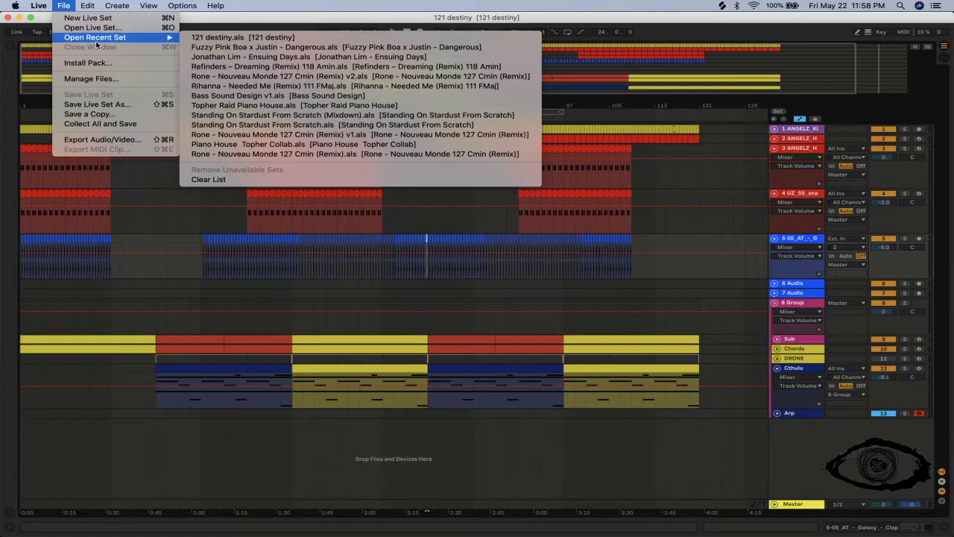
click(66, 4)
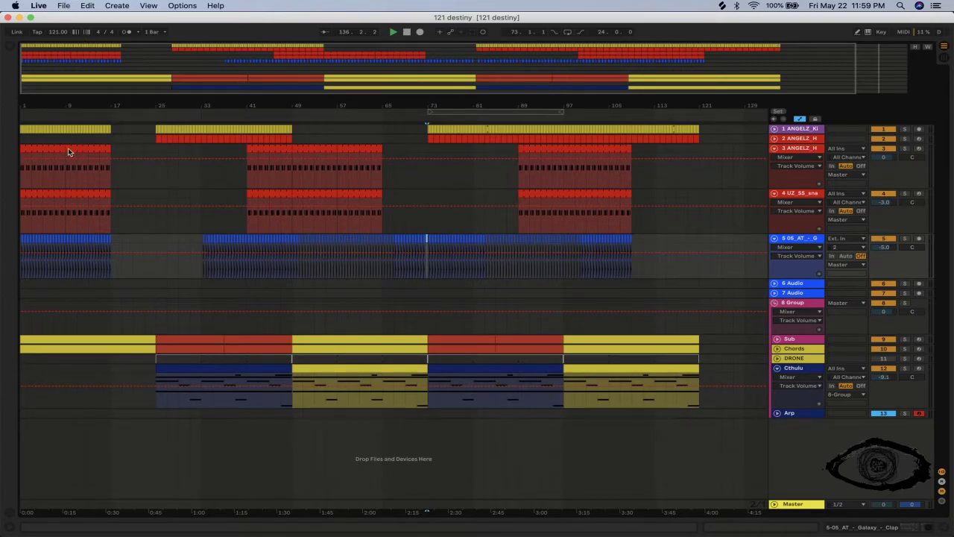
Play the arrangement, unfold the Sub track, and set its volume to 0 dB.
drag(44, 106, 43, 95)
key(space)
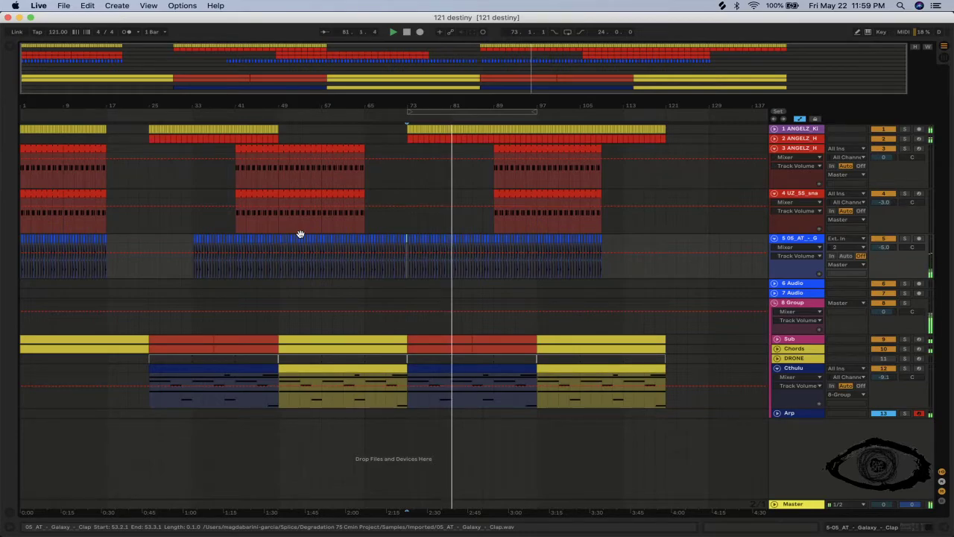
click(468, 272)
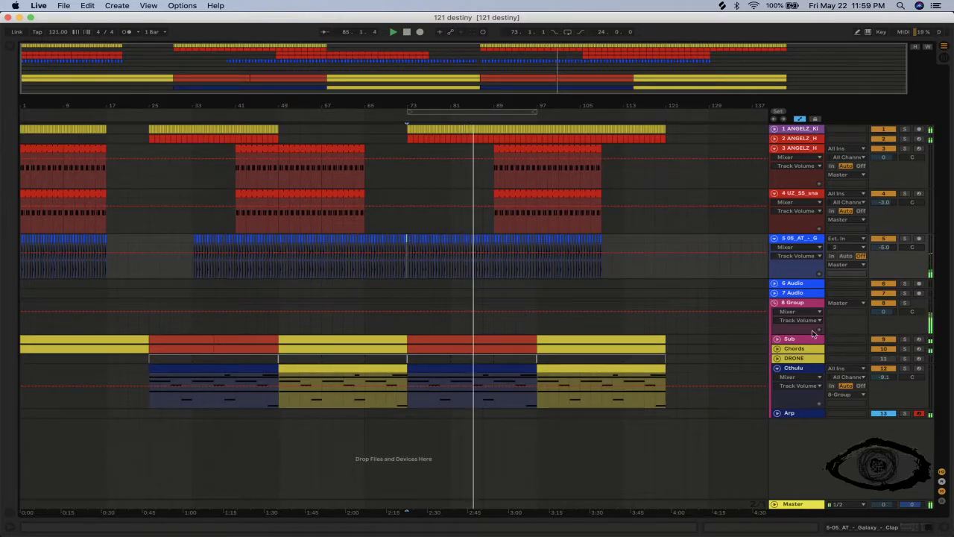
click(776, 339)
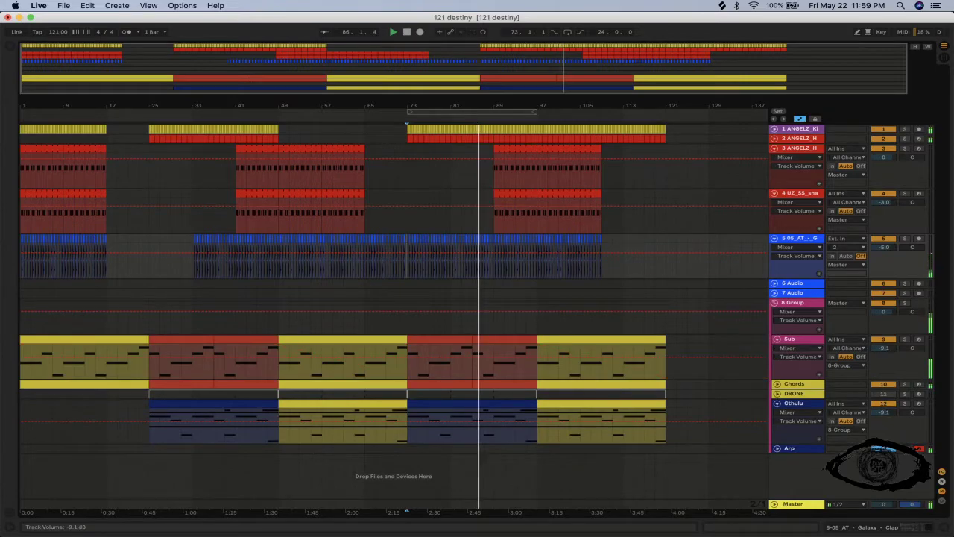
drag(885, 348, 885, 321)
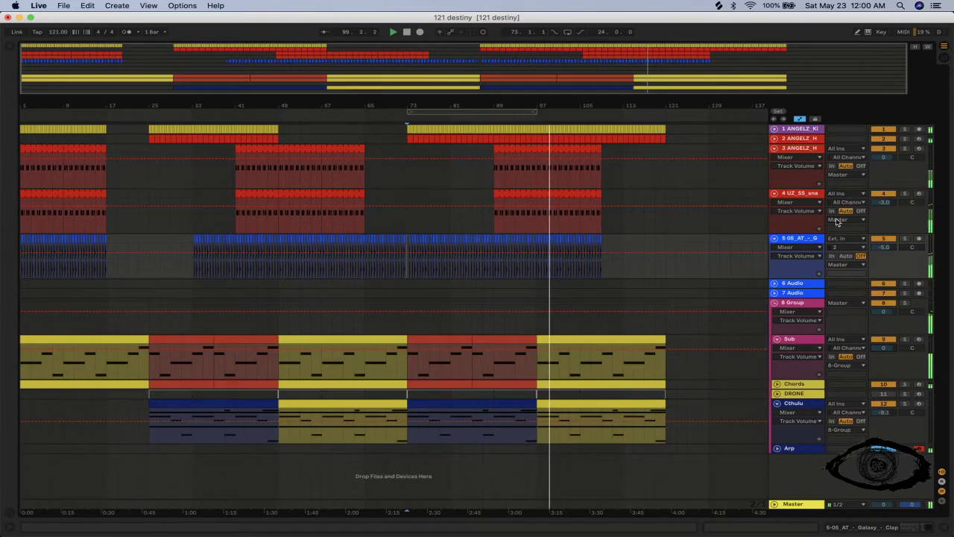
Reshape the ANGELZ_Hat_2 Sampler's volume envelope to 22.9 ms attack, 222 ms decay and -44 dB sustain, and unsolo the hat track.
double_click(812, 148)
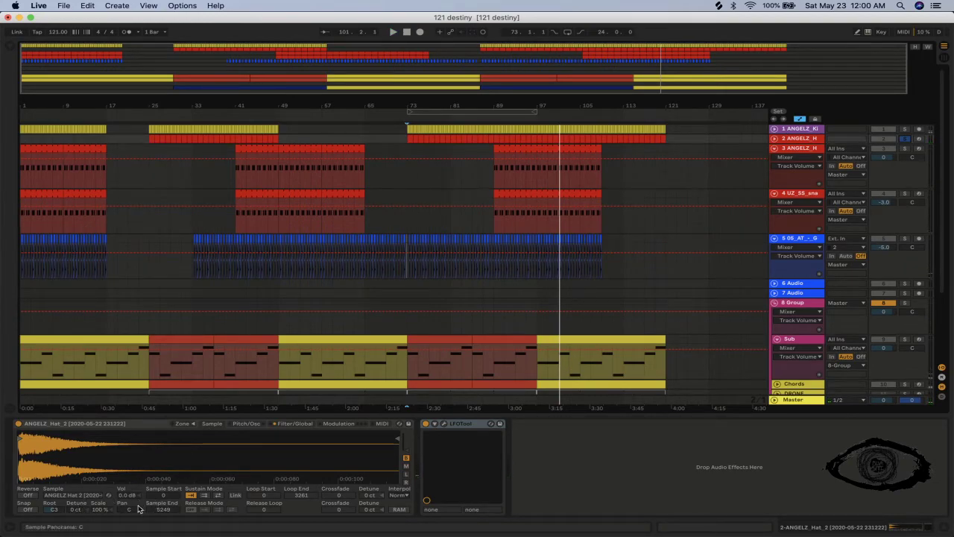
click(291, 425)
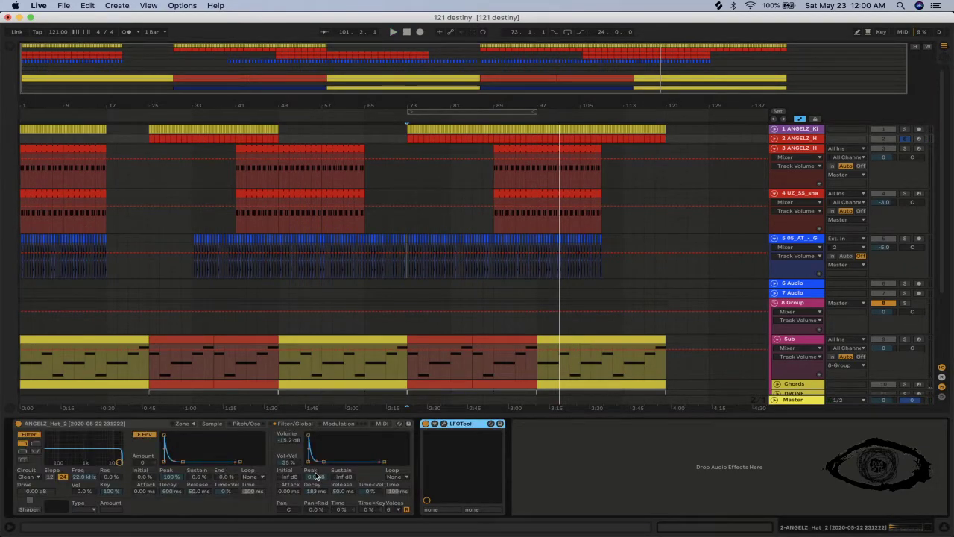
key(space)
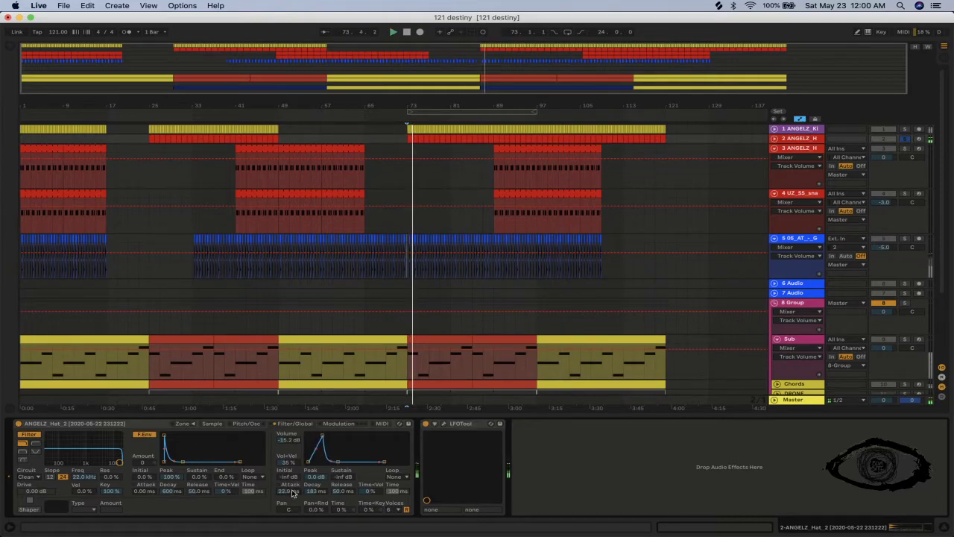
click(905, 139)
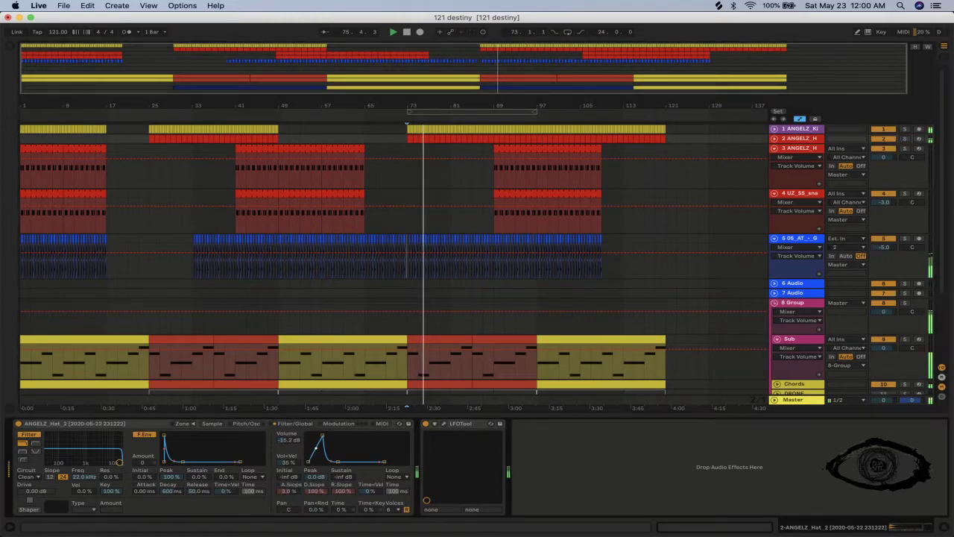
drag(316, 455, 338, 456)
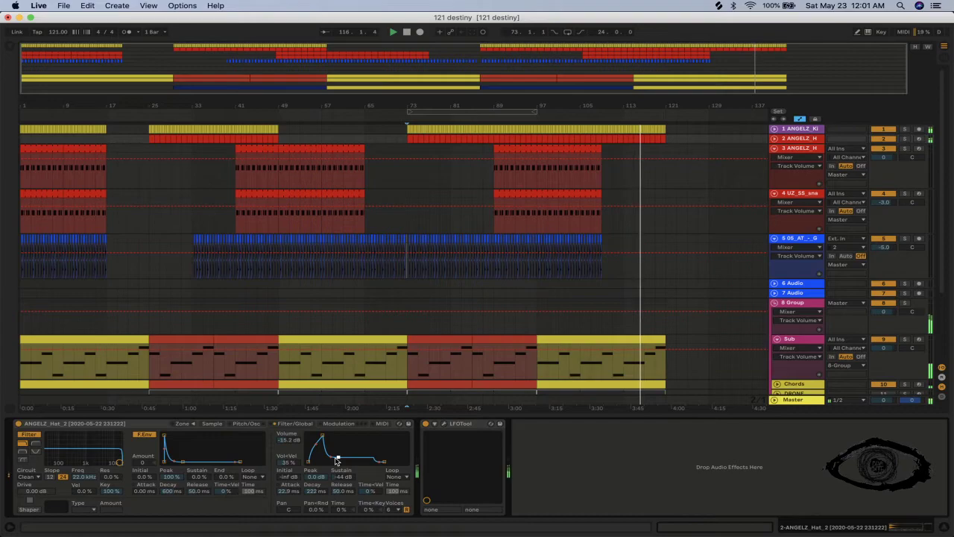
Play the arrangement from the start and delete the Sub clips spanning bars 1 to 25 and bars 97 to 121.
click(22, 328)
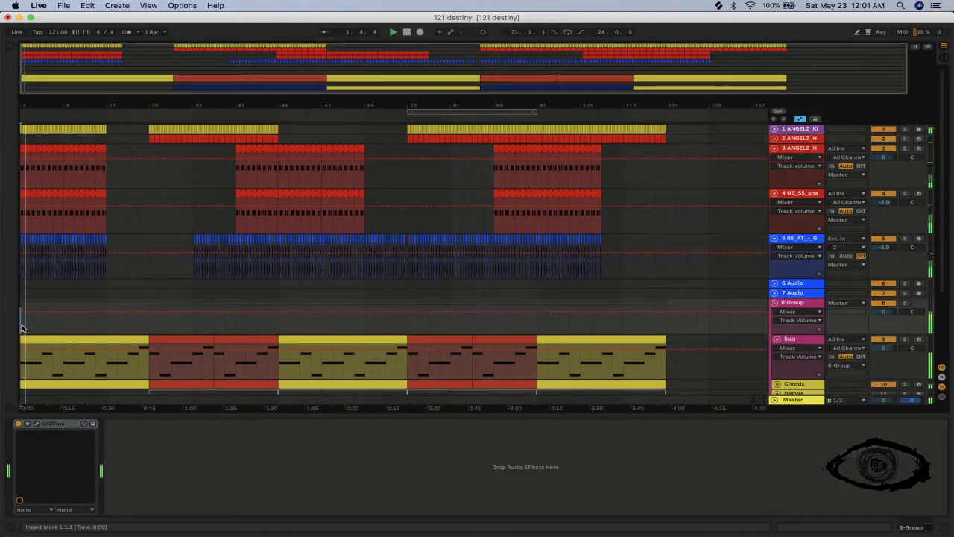
scroll(117, 363, down, 3)
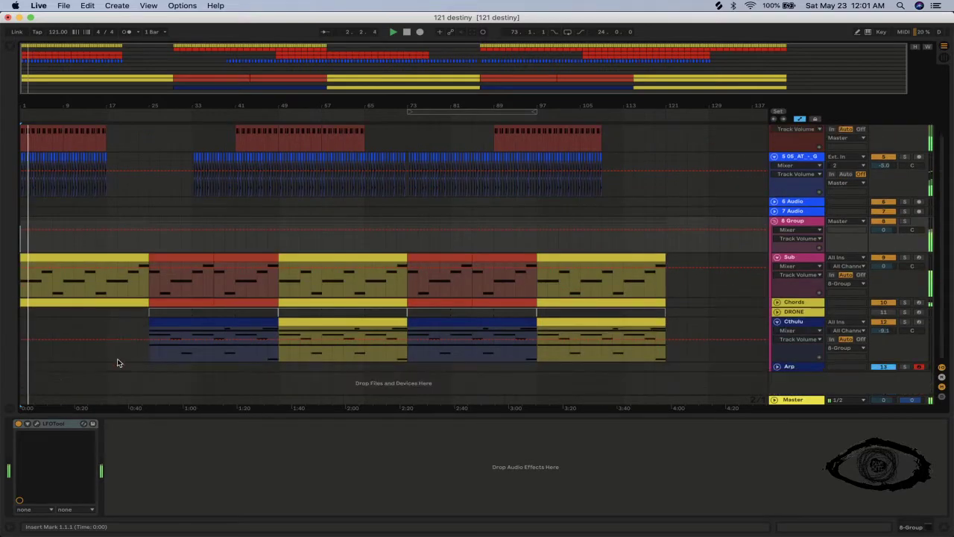
click(104, 259)
click(103, 258)
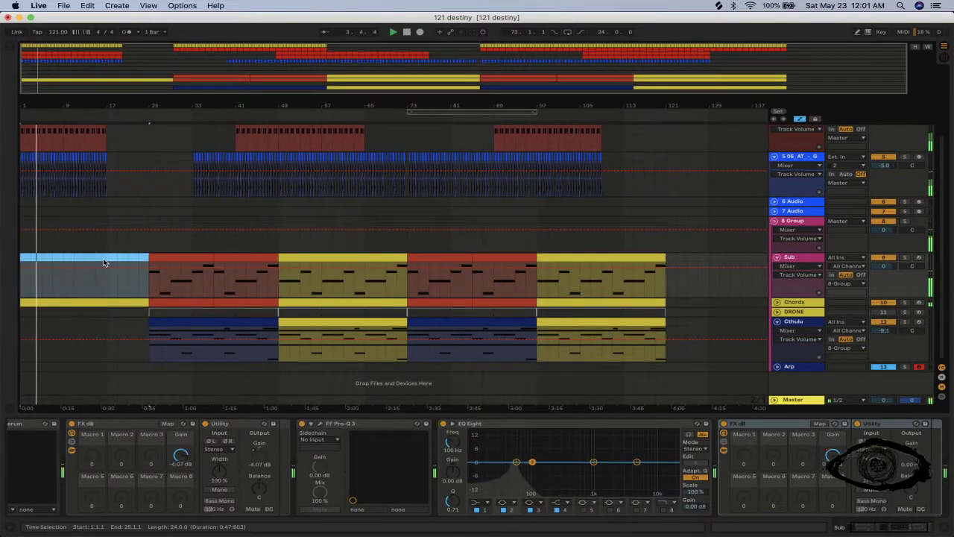
click(624, 261)
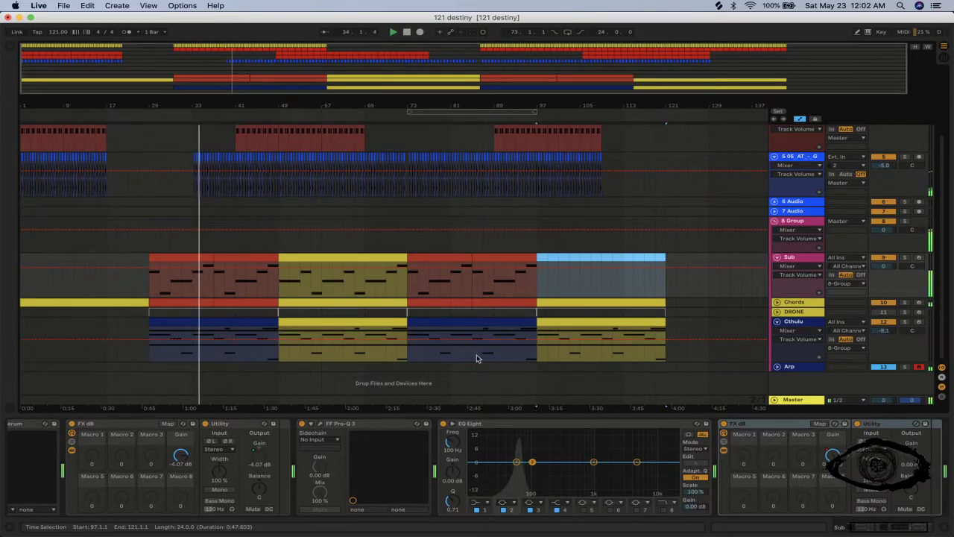
Open the Arp track's Pro-Q 3 and move its low cut to about 45 Hz.
click(791, 366)
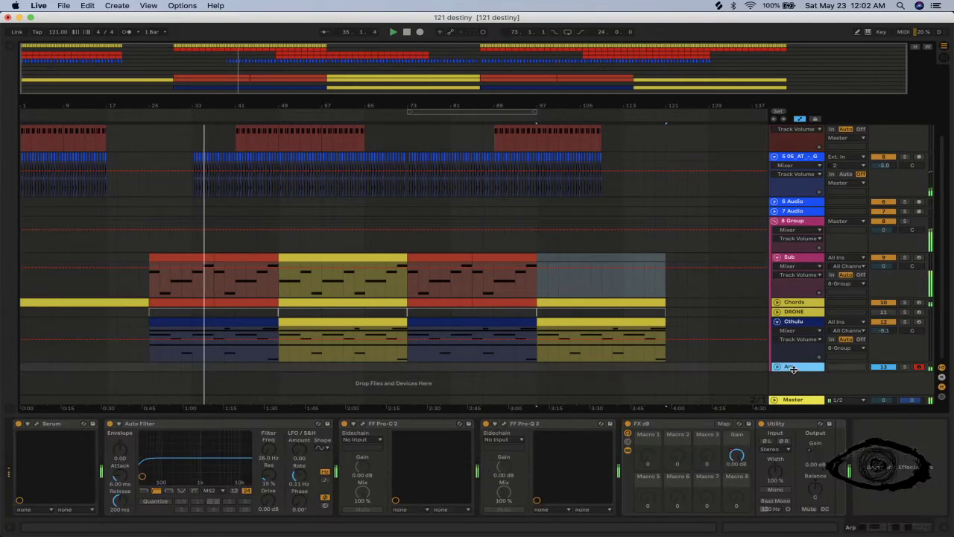
click(505, 425)
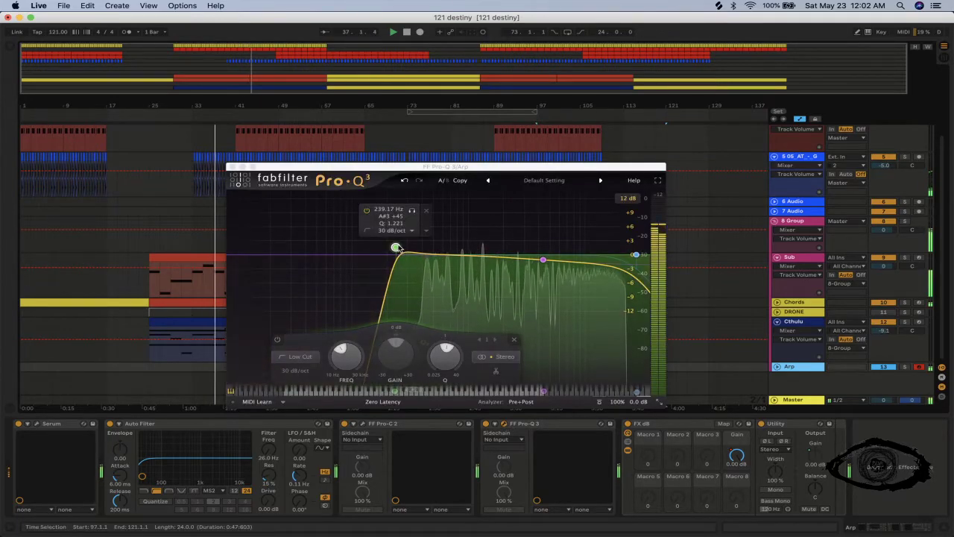
drag(381, 248, 311, 248)
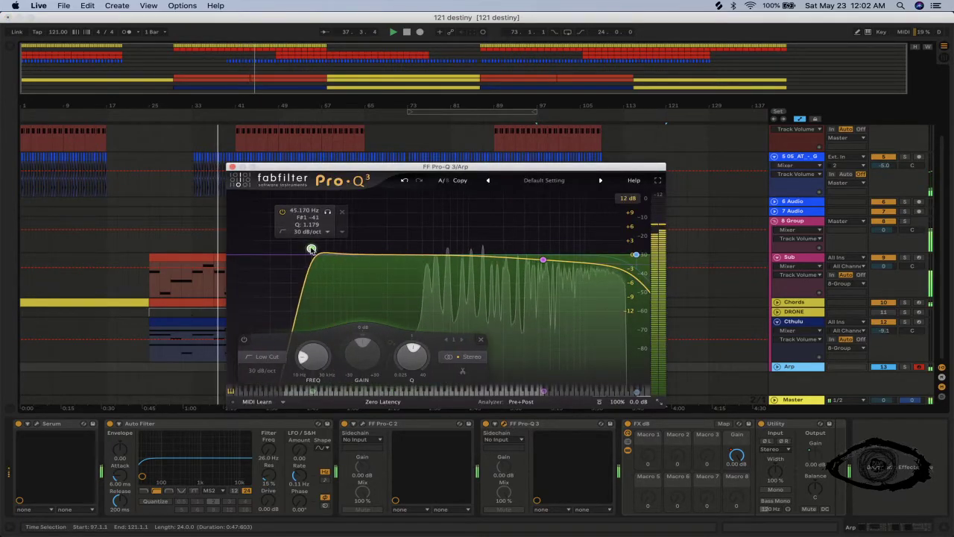
Add a bell boost of about 4.5 dB above 200 Hz to the Arp's EQ and set the low cut to about 78 Hz.
click(367, 255)
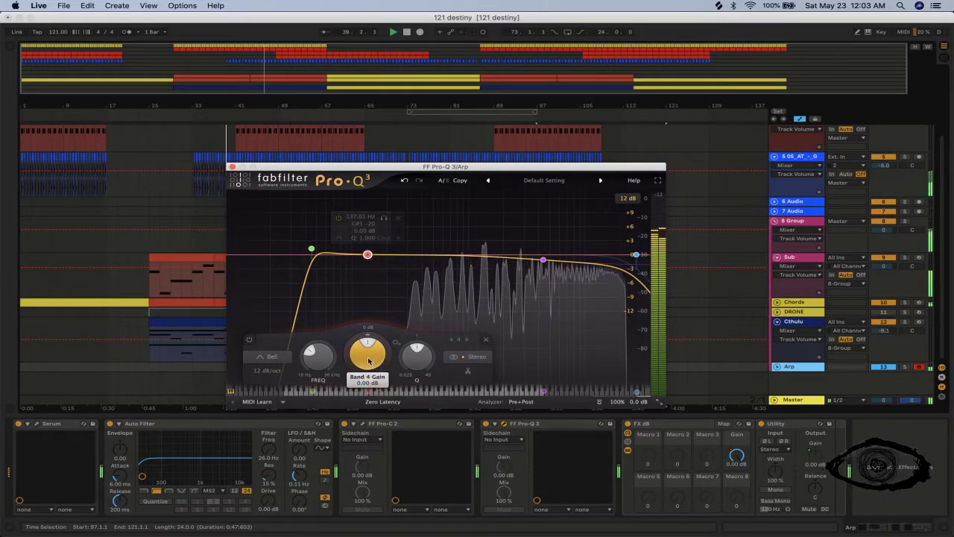
drag(366, 360, 368, 304)
mouse_move(373, 228)
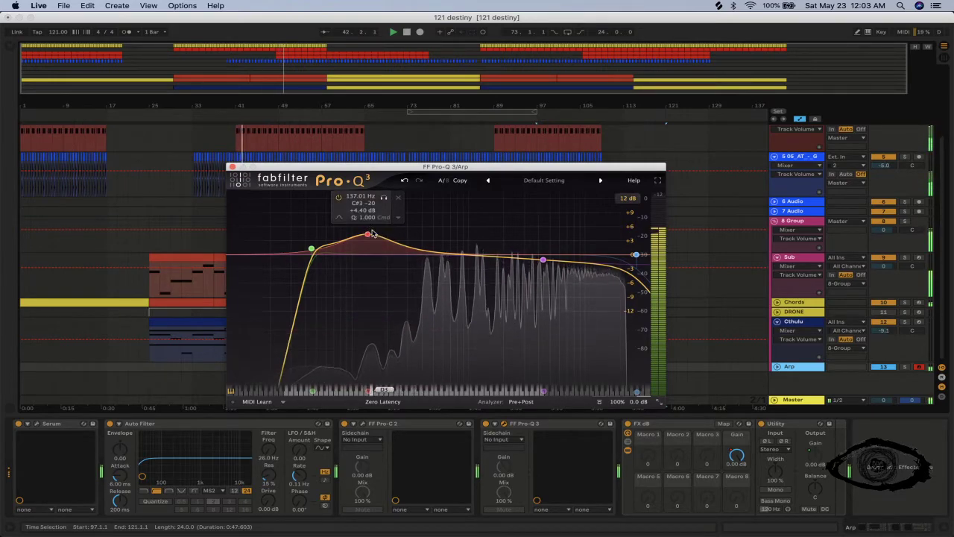
drag(365, 237, 389, 238)
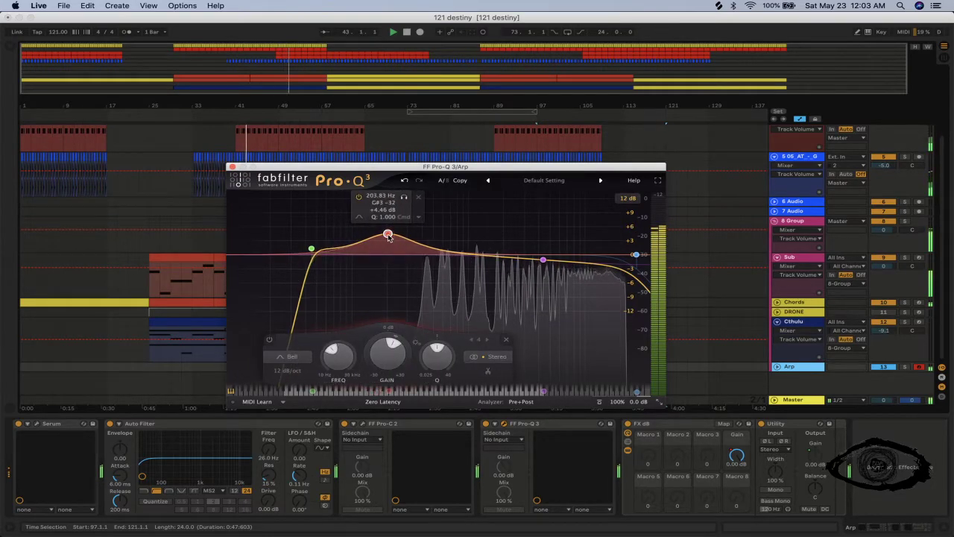
click(405, 197)
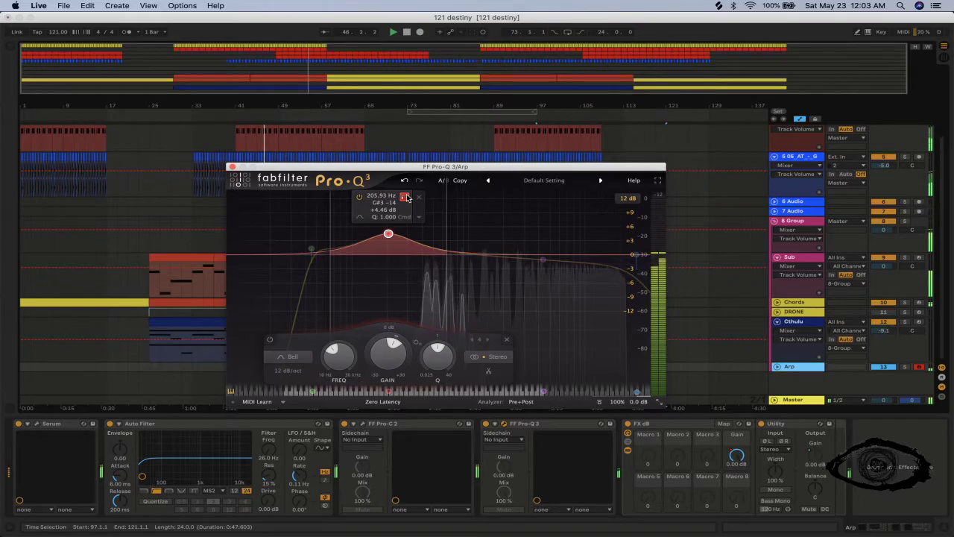
drag(406, 197, 421, 197)
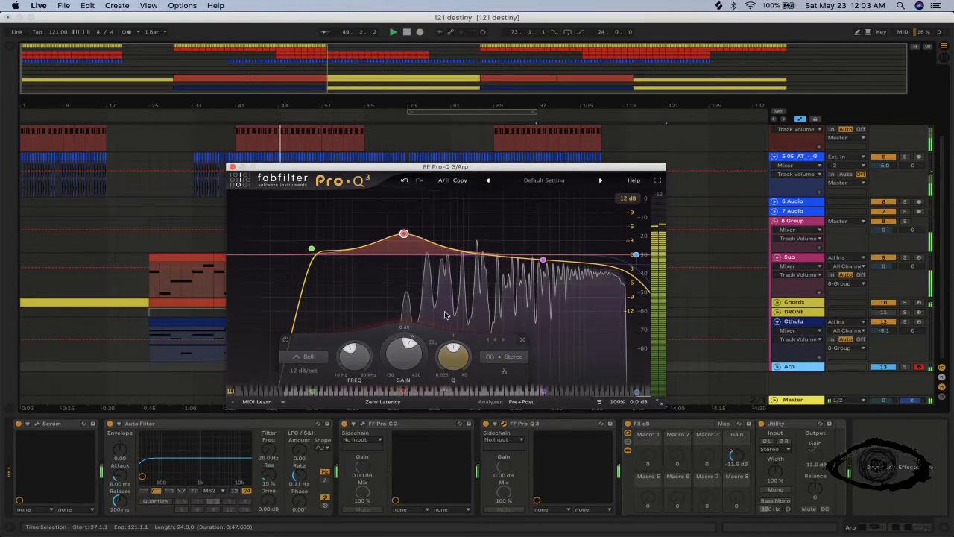
drag(311, 248, 341, 251)
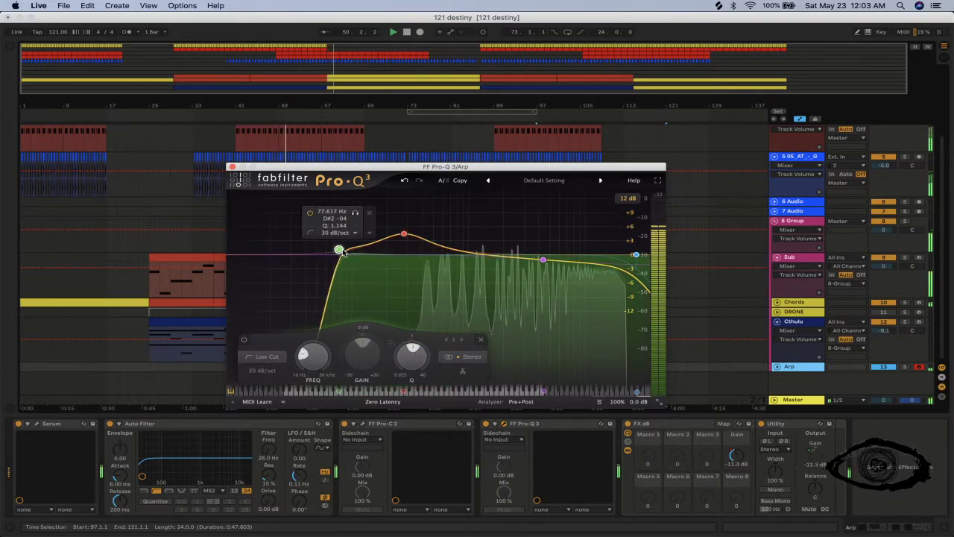
click(233, 167)
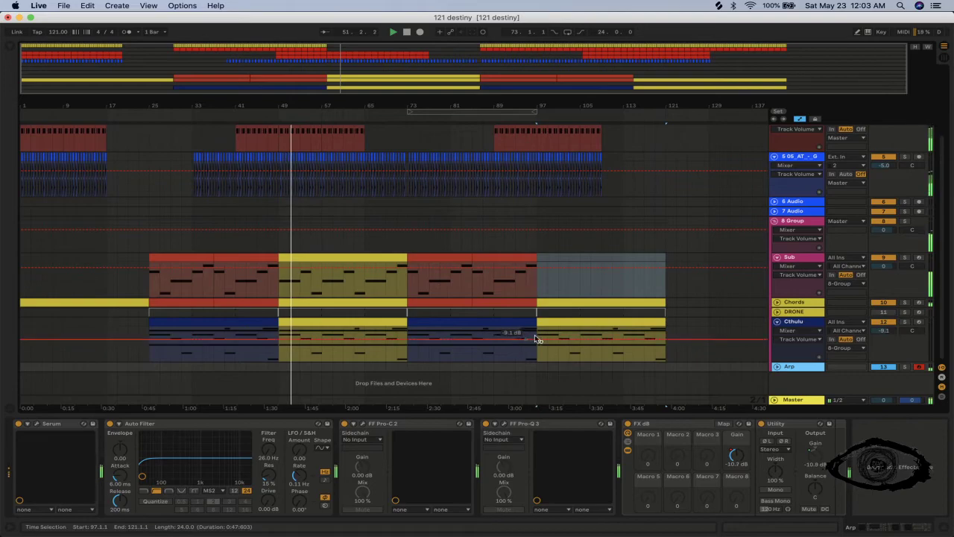
Review the Chords and Cthulu tracks' devices and recheck the Arp's Pro-Q 3 curve during playback.
click(794, 302)
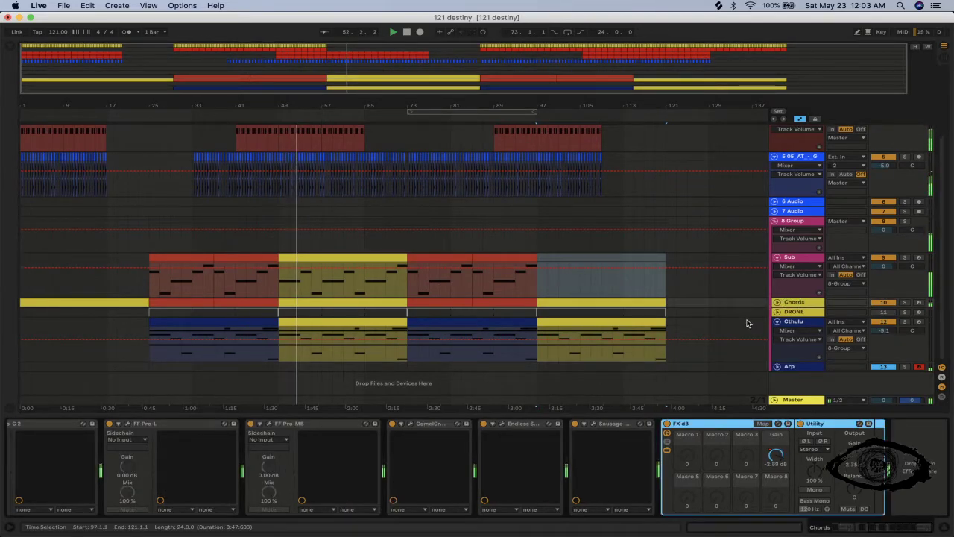
click(795, 367)
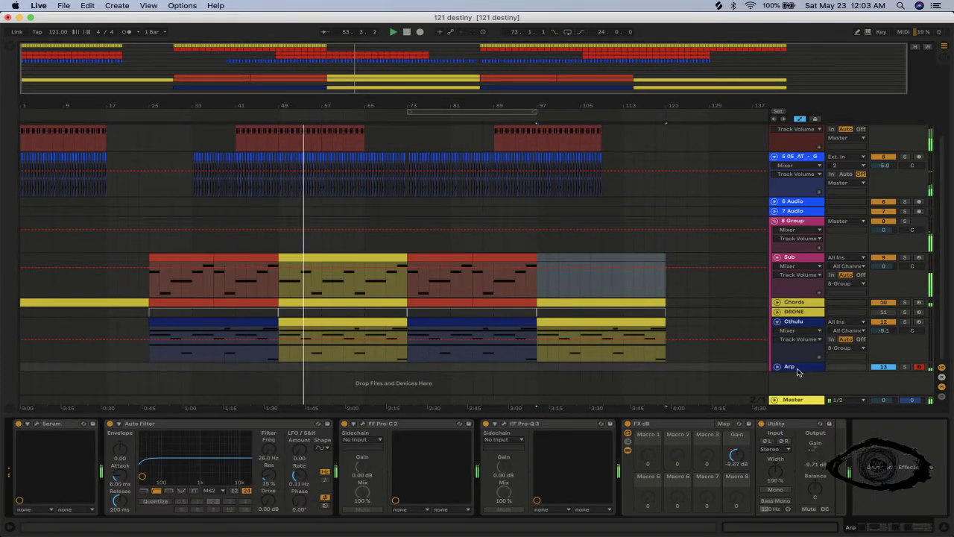
click(511, 426)
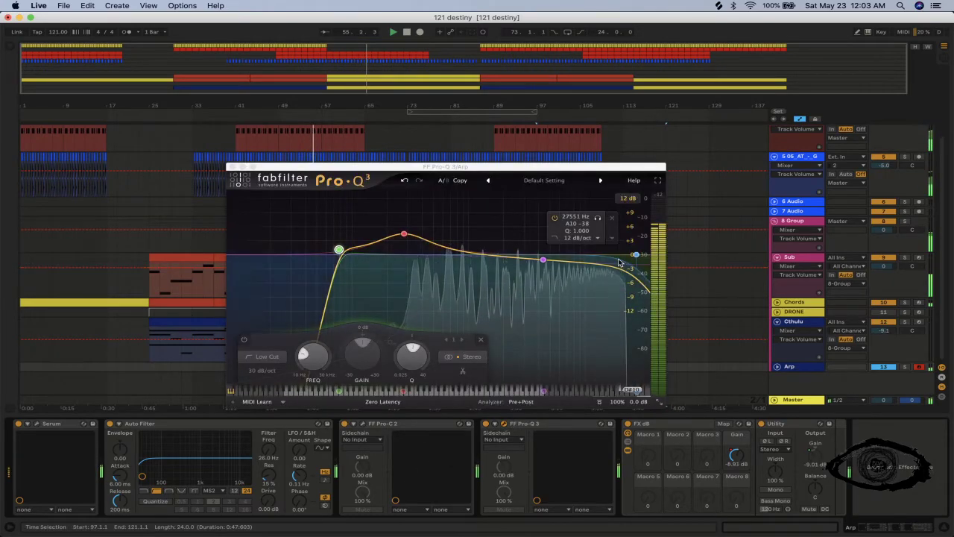
click(231, 166)
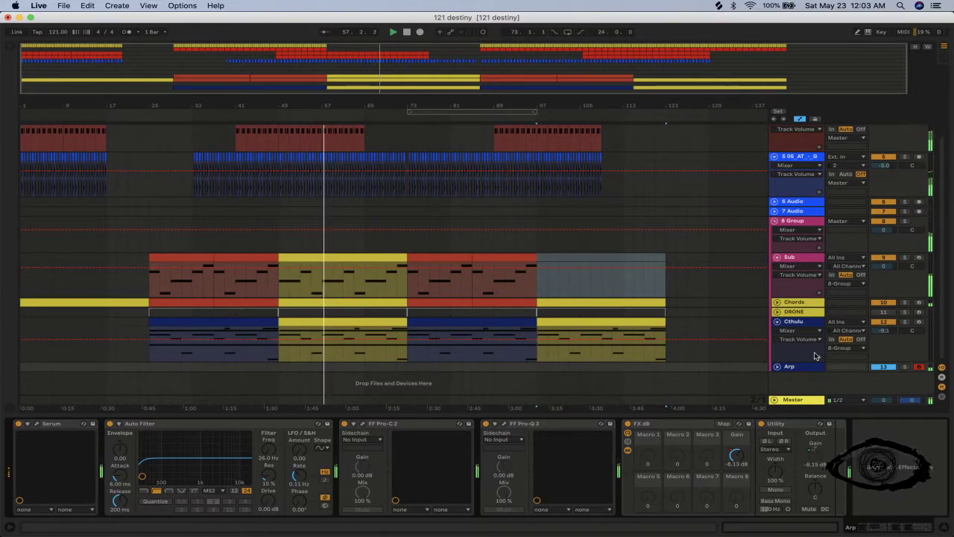
click(584, 346)
click(792, 322)
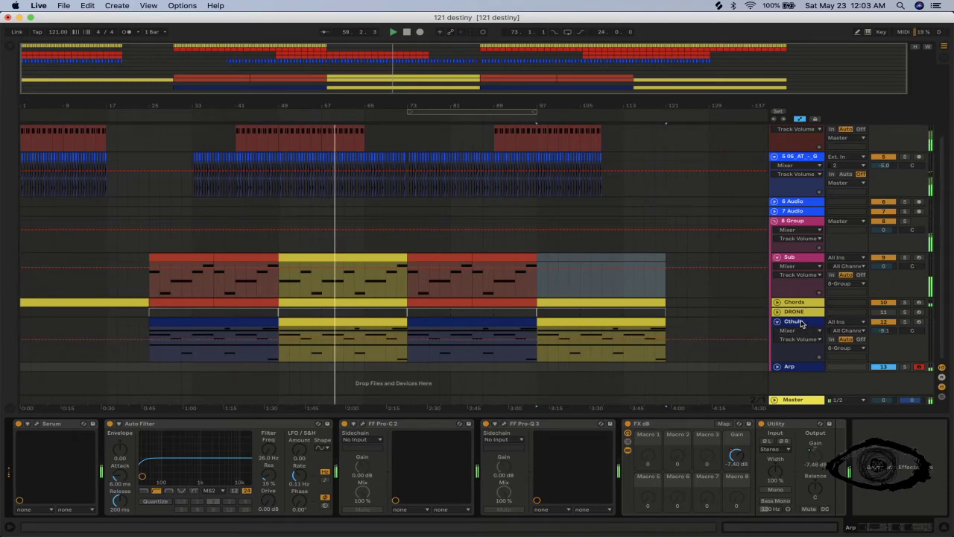
click(800, 322)
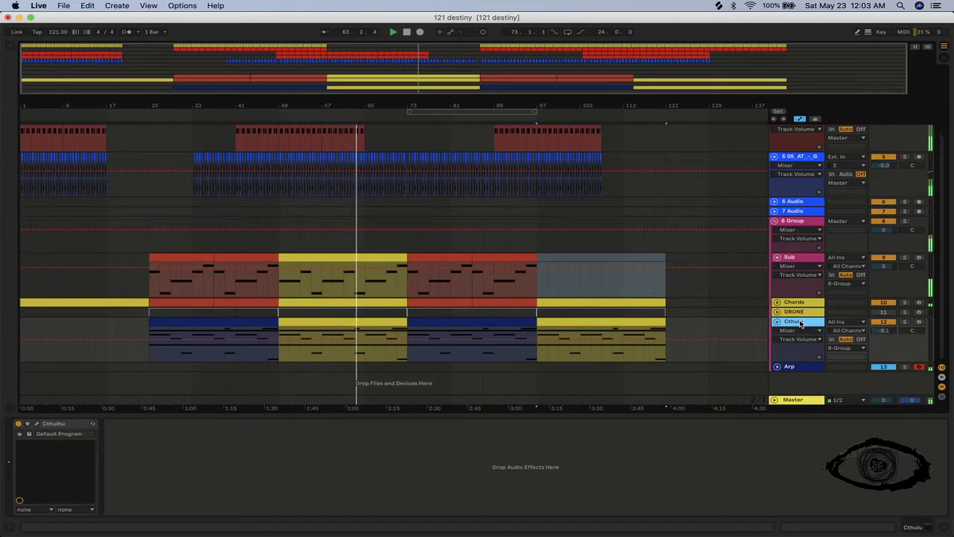
Delete the Galaxy clap on beat 2 of bar 72 and consolidate the clap clips from bar 65 to bar 73.
scroll(362, 324, up, 3)
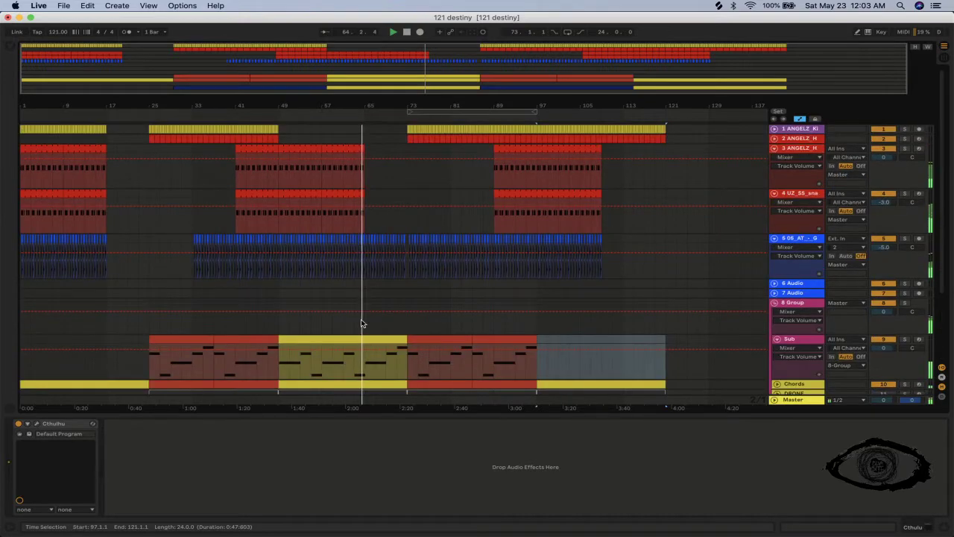
click(402, 134)
key(plus)
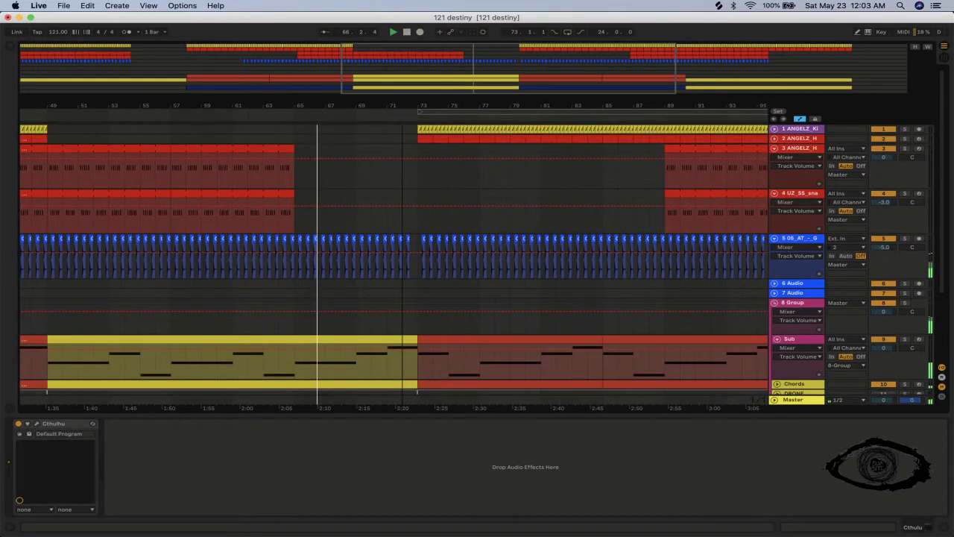
drag(418, 246, 295, 240)
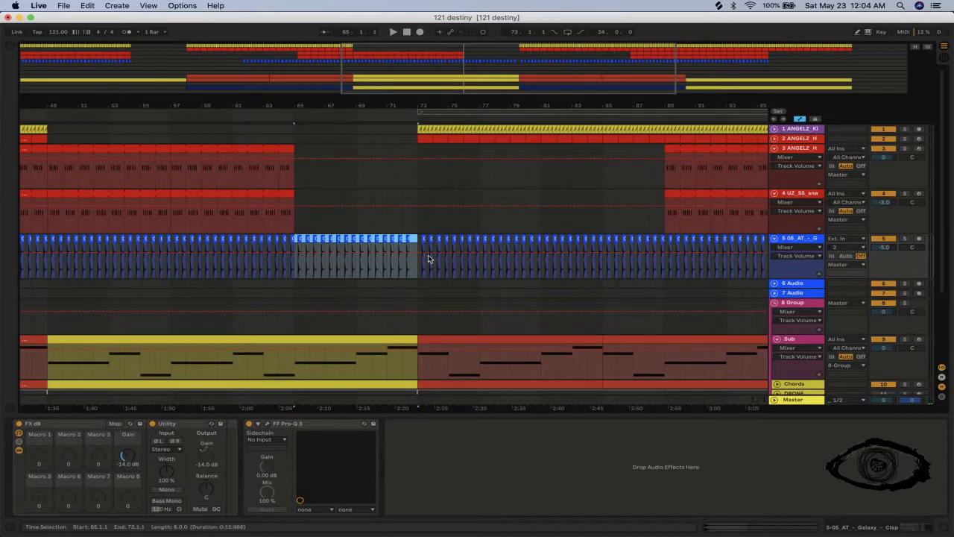
click(406, 237)
click(406, 239)
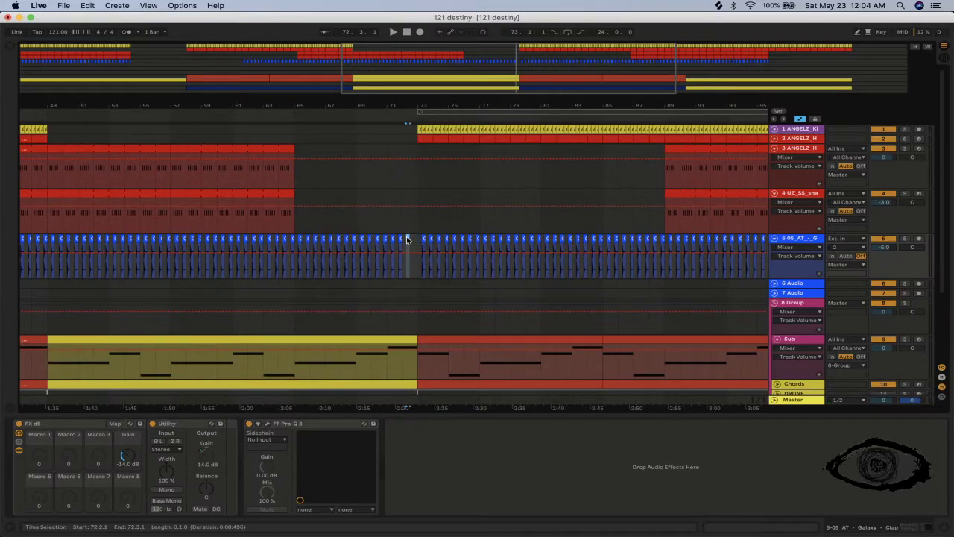
drag(416, 245, 347, 246)
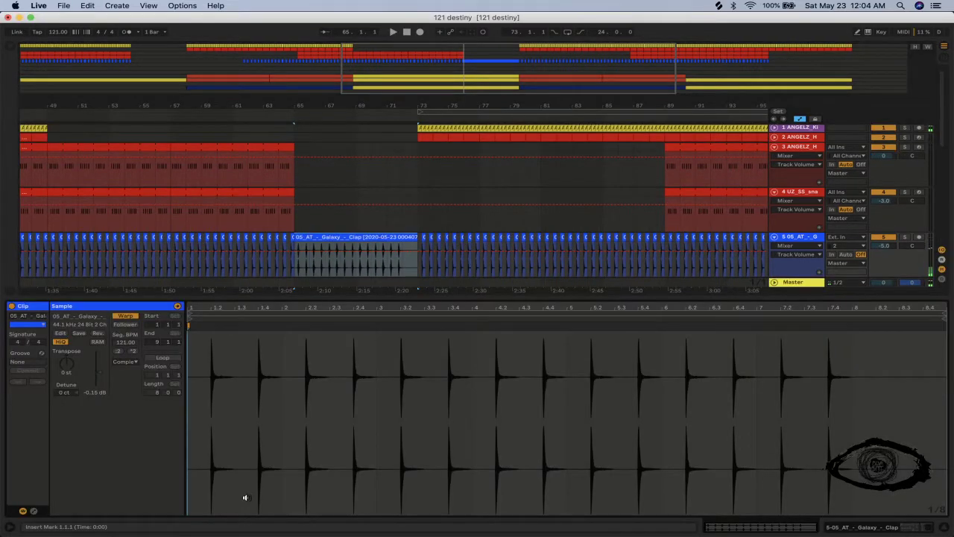
Show the consolidated clap clip's volume envelope and draw a gradual decrease from its start to its last clap.
click(34, 511)
click(203, 316)
click(235, 330)
click(209, 325)
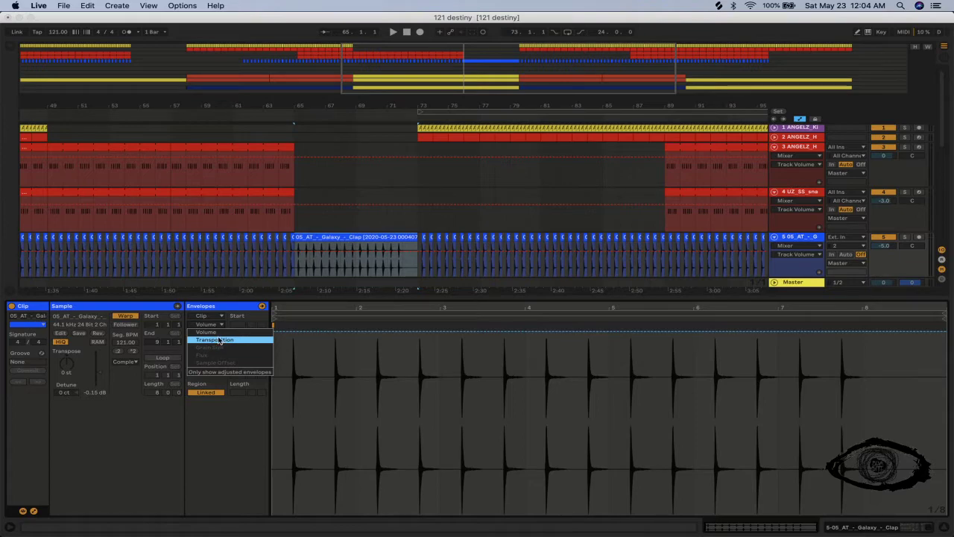
click(206, 332)
click(275, 335)
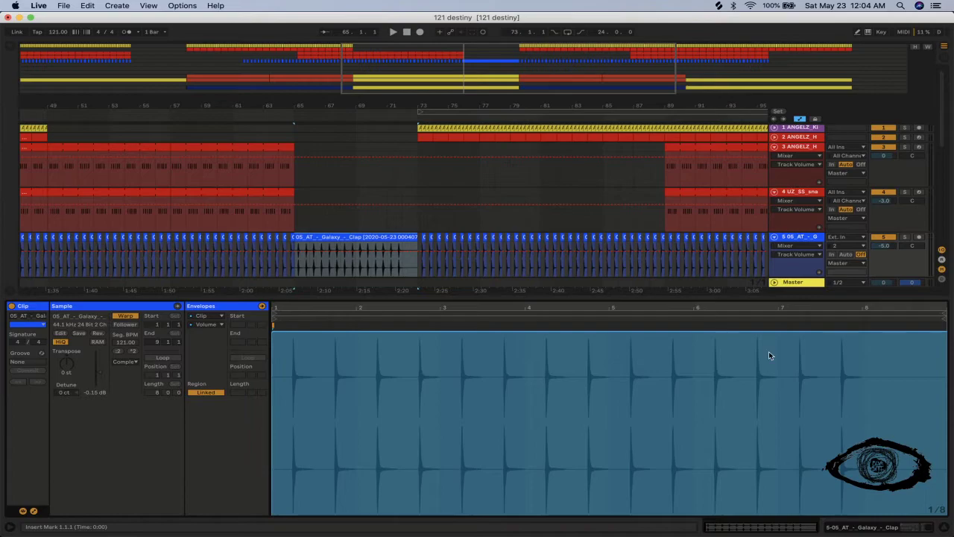
drag(845, 335, 842, 352)
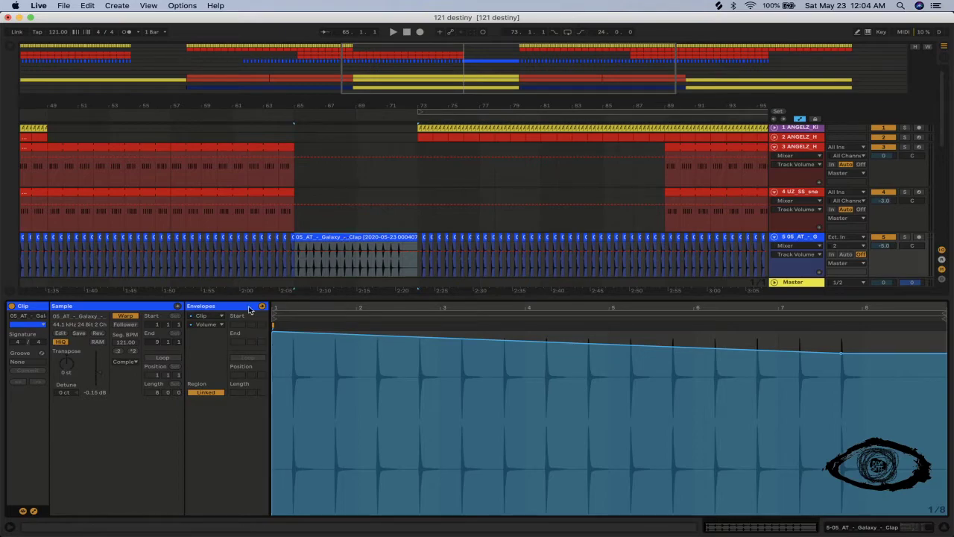
Draw a transposition envelope on the consolidated clap clip rising from 0 at its start to +12 st at its bar 8, and play it.
click(213, 324)
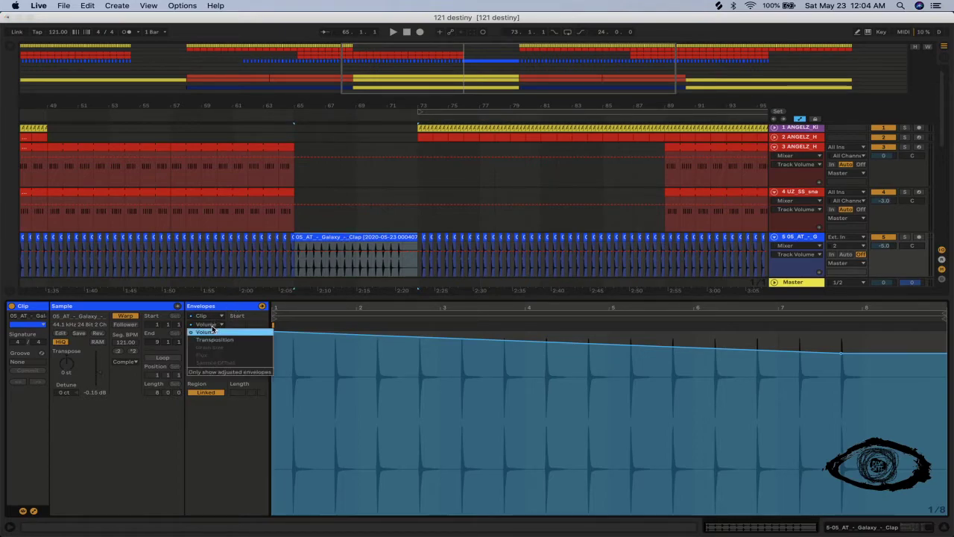
click(217, 341)
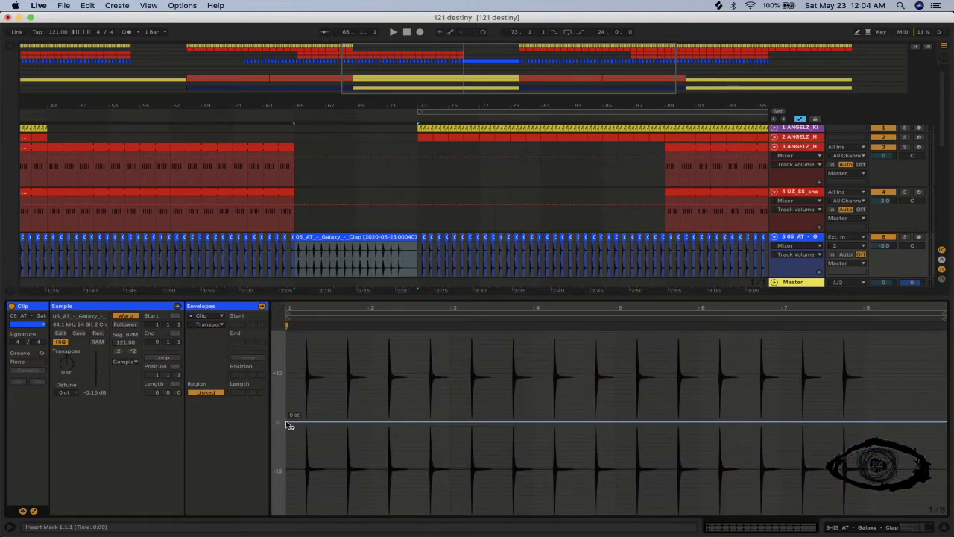
drag(866, 422, 867, 372)
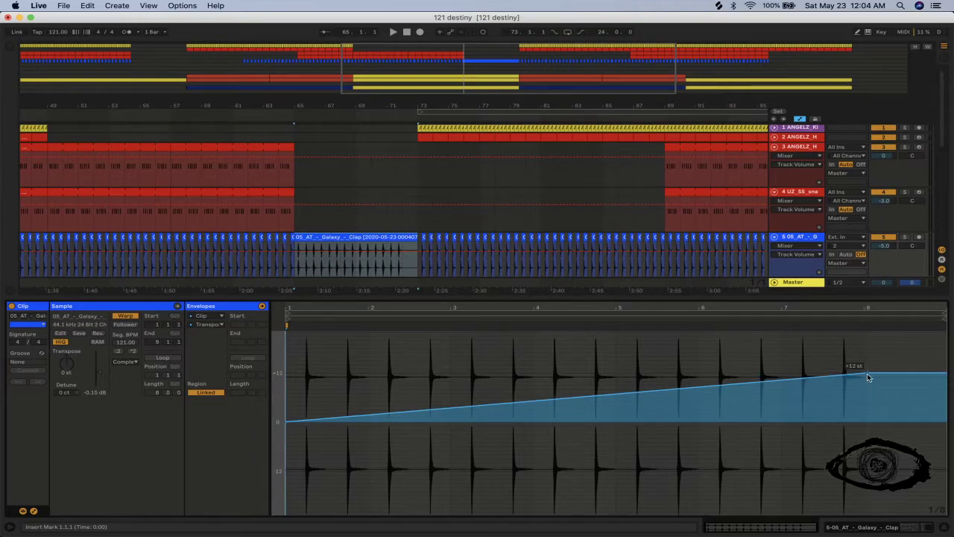
key(space)
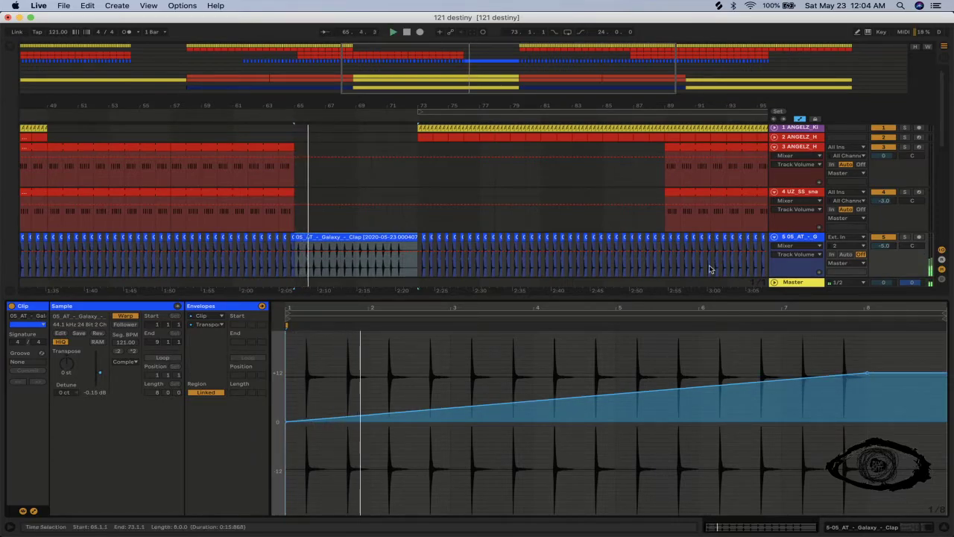
Copy the consolidated clap clip with its envelopes to bar 33 on the same track and play the arrangement.
drag(345, 104, 345, 82)
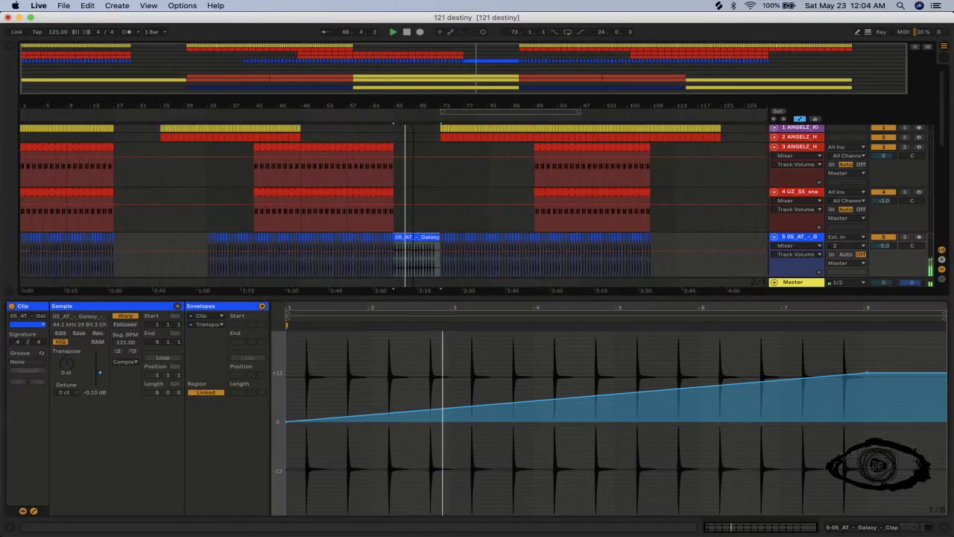
drag(415, 237, 518, 251)
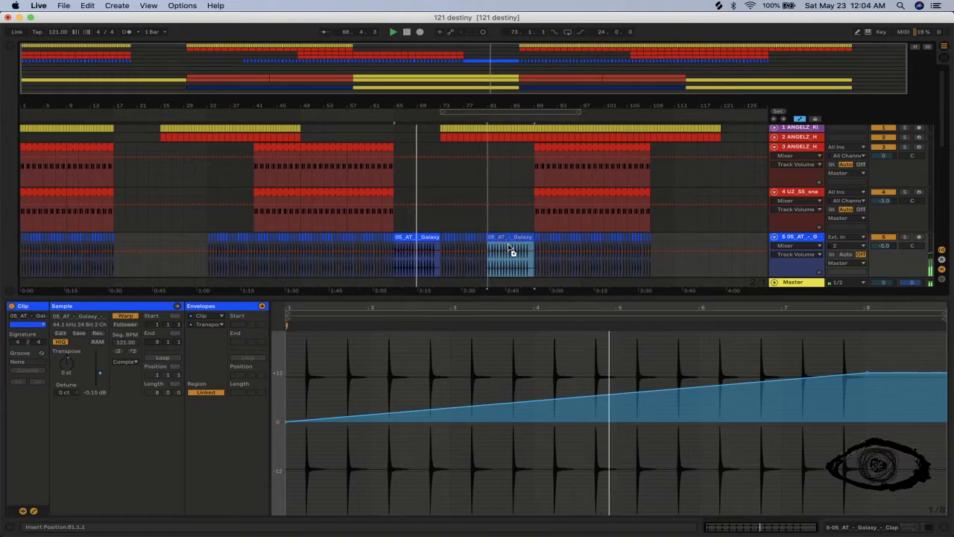
drag(512, 252, 230, 249)
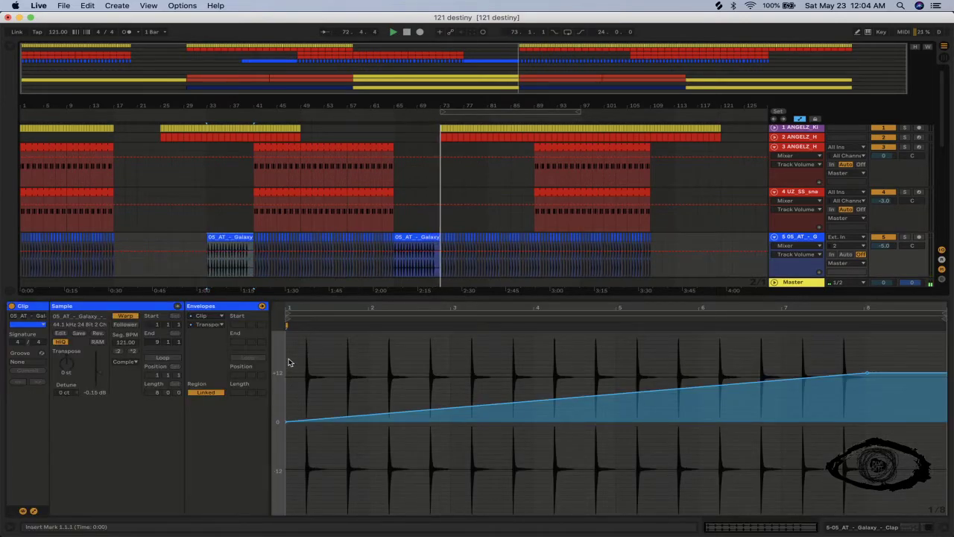
key(space)
key(space)
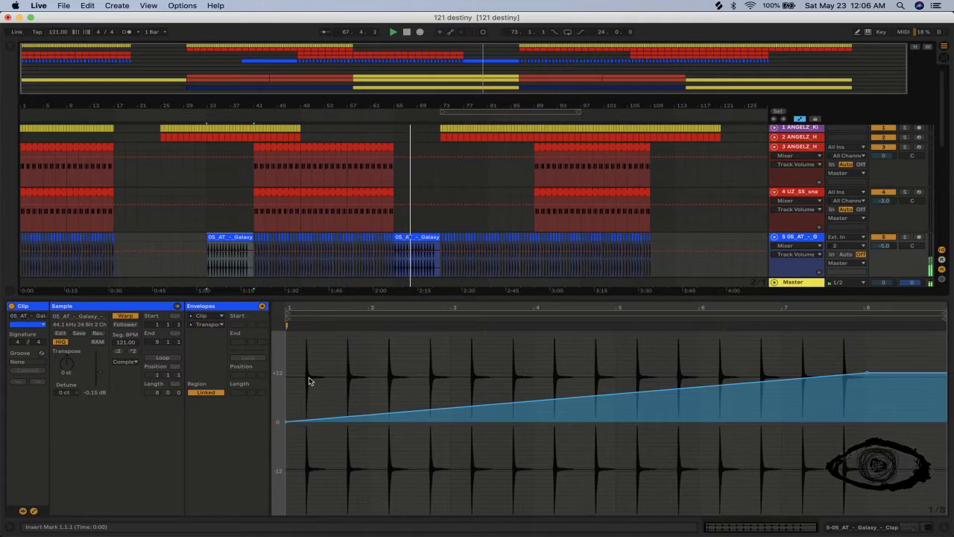
Try transposing all notes of the Cthulu clip at bar 49 up one octave and listen to it.
scroll(328, 382, down, 3)
scroll(505, 228, down, 8)
scroll(498, 227, down, 2)
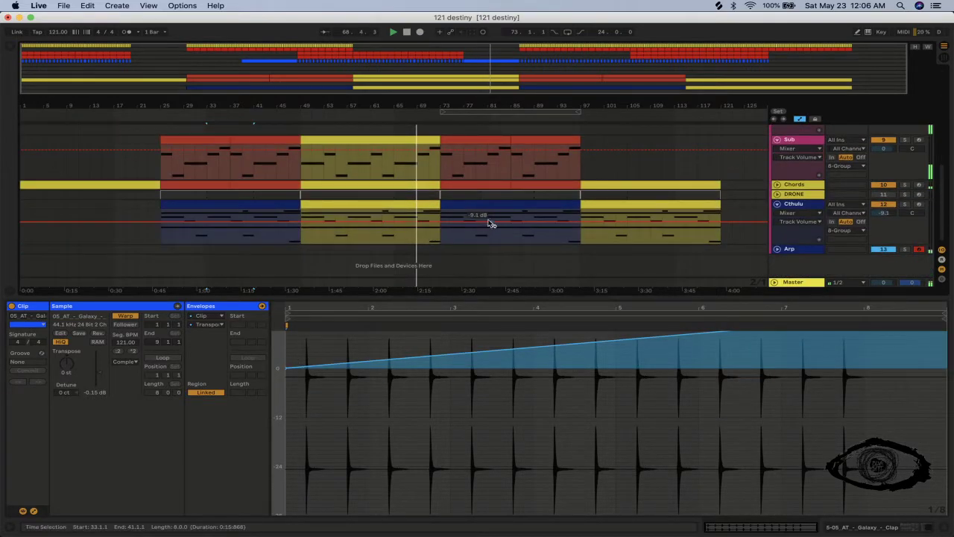
click(420, 202)
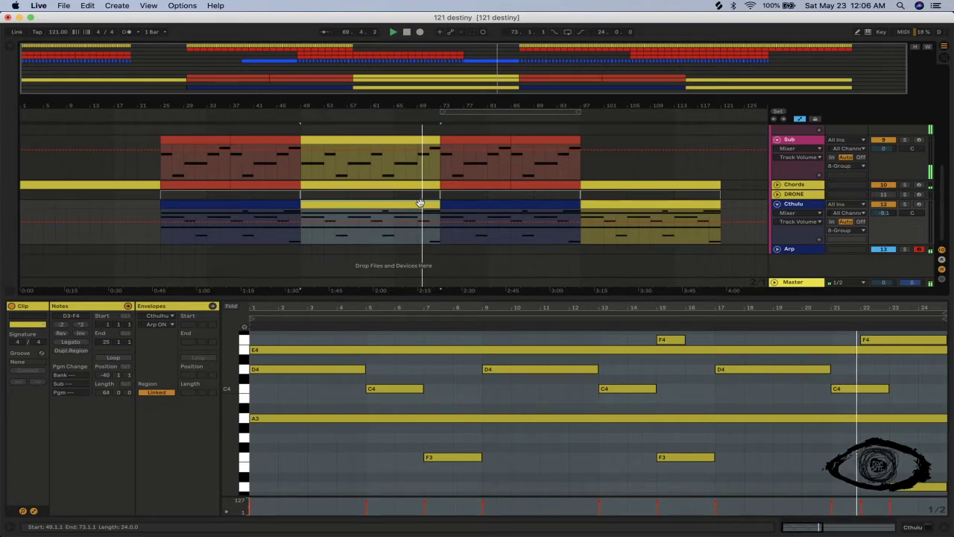
click(332, 462)
key(super+a)
key(space)
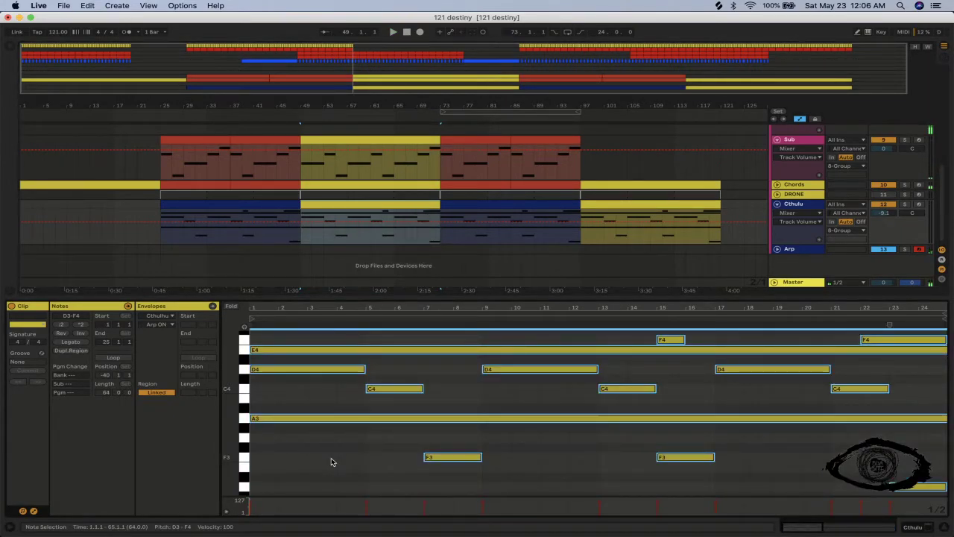
key(shift+Up)
key(space)
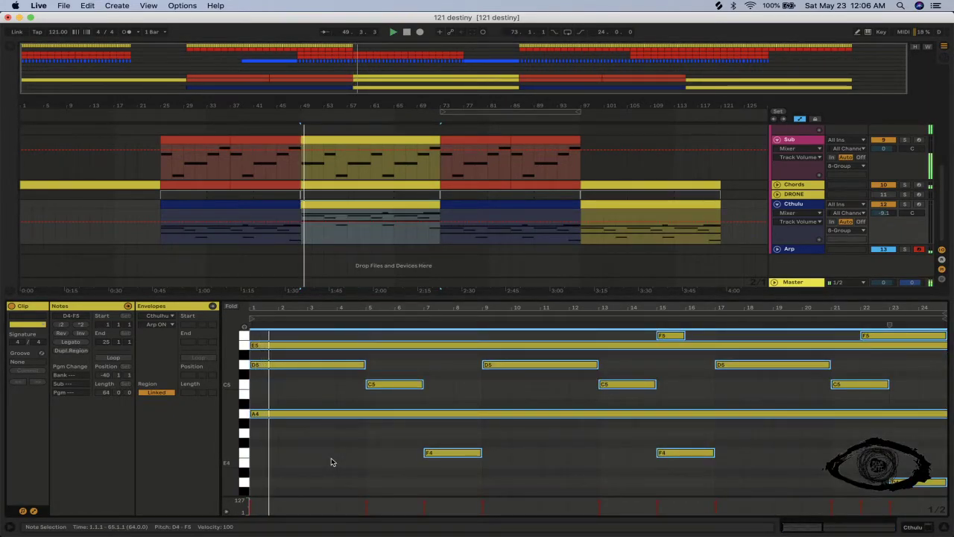
Transpose the notes of the Cthulu clip at bar 49 back down one octave.
drag(380, 221, 380, 241)
key(super+z)
key(space)
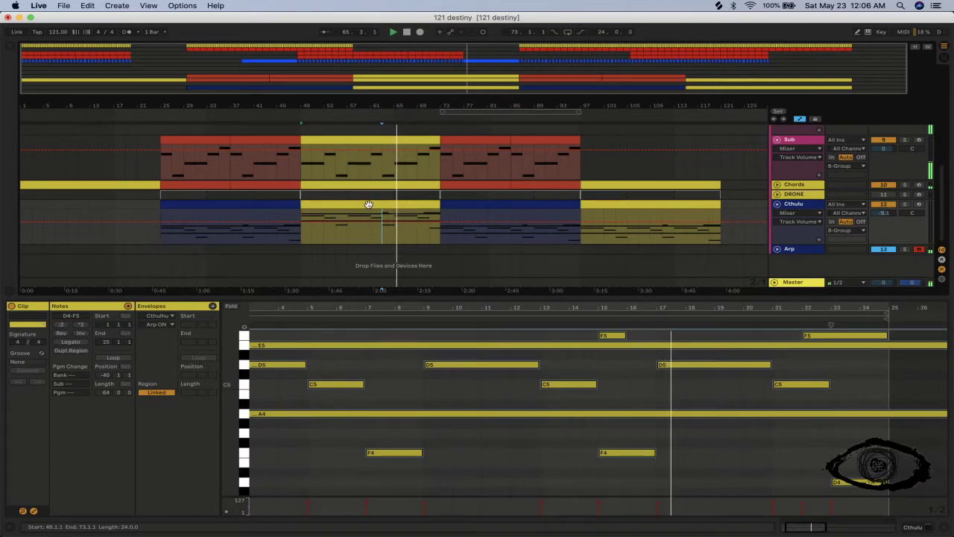
key(shift+Down)
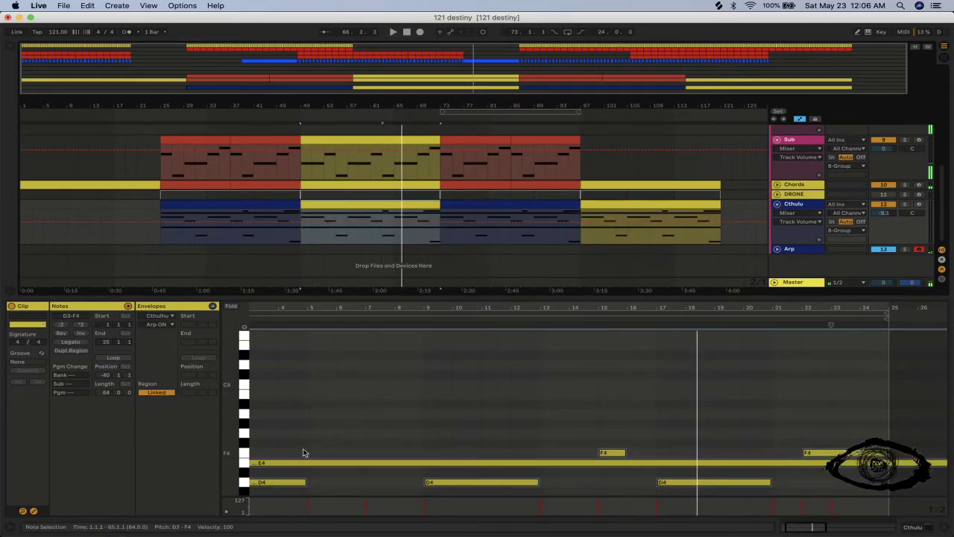
Show the Cthulu clip's MIDI pitch bend envelope and draw a ramp from 0 at clip bar 3 up to 8191 at clip bar 25.
click(35, 511)
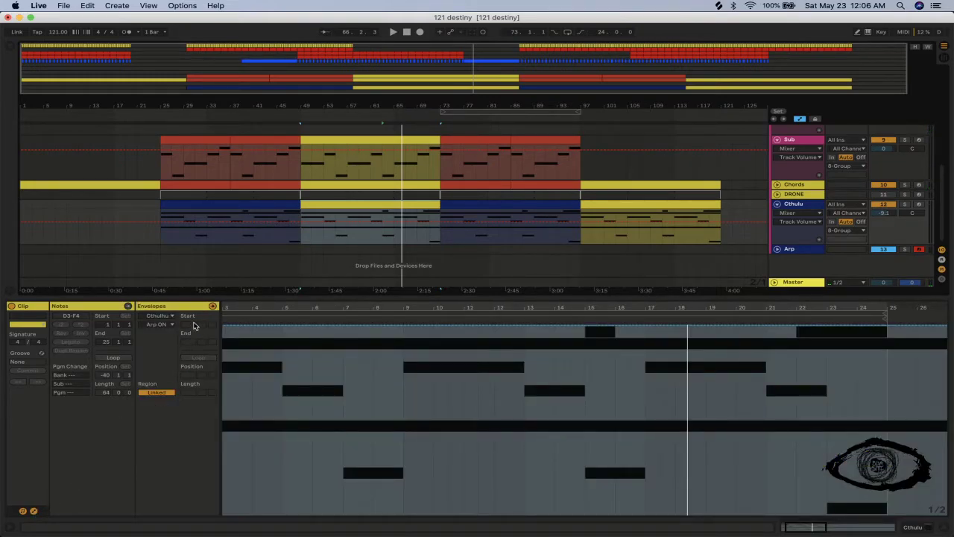
click(167, 317)
click(166, 319)
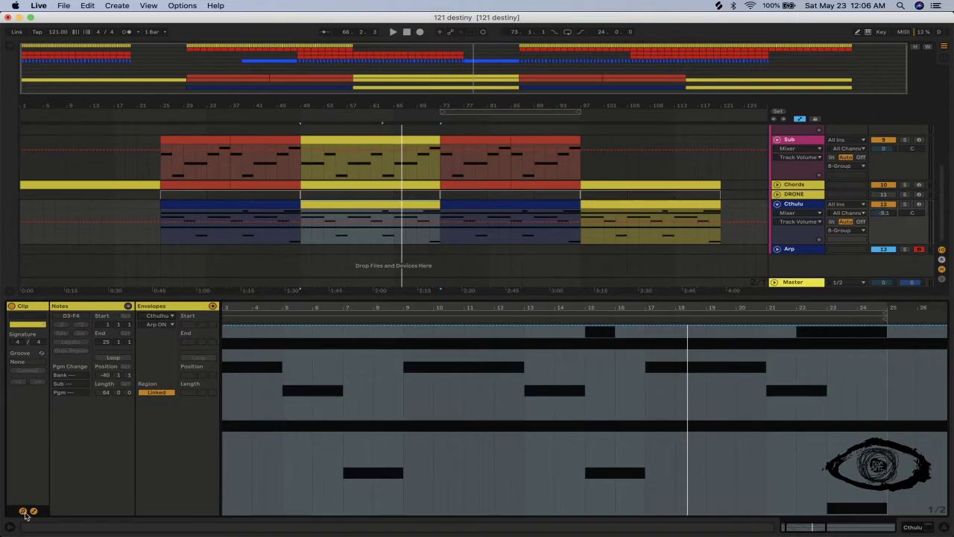
click(166, 315)
click(167, 326)
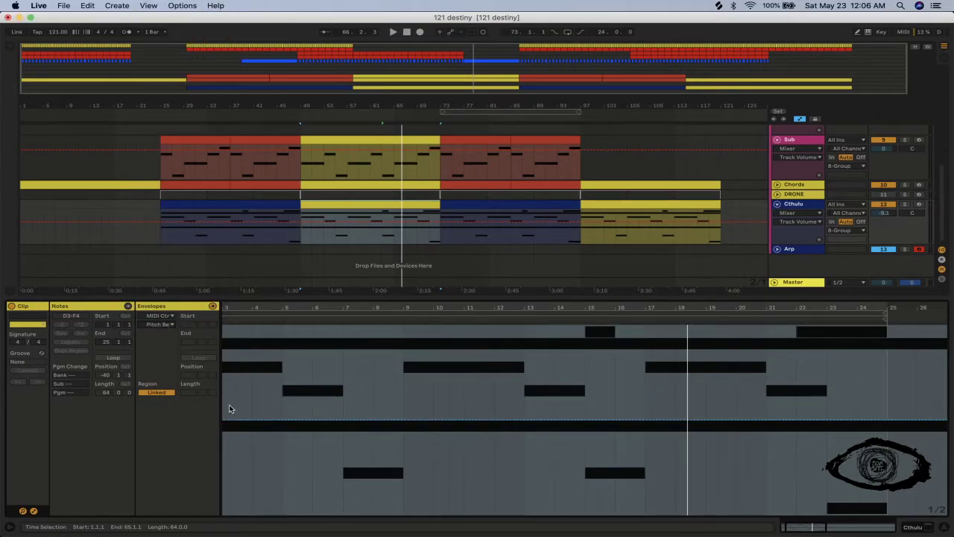
key(space)
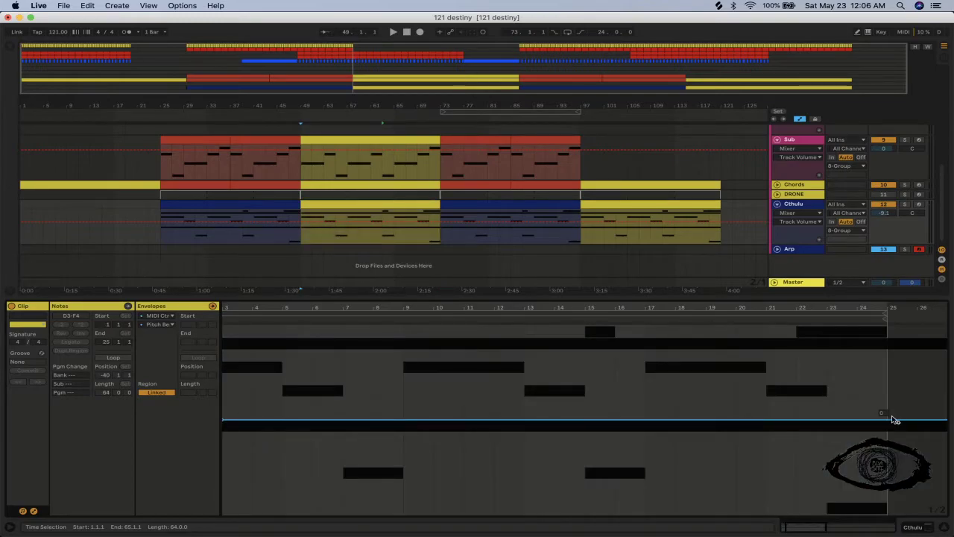
drag(888, 422, 887, 328)
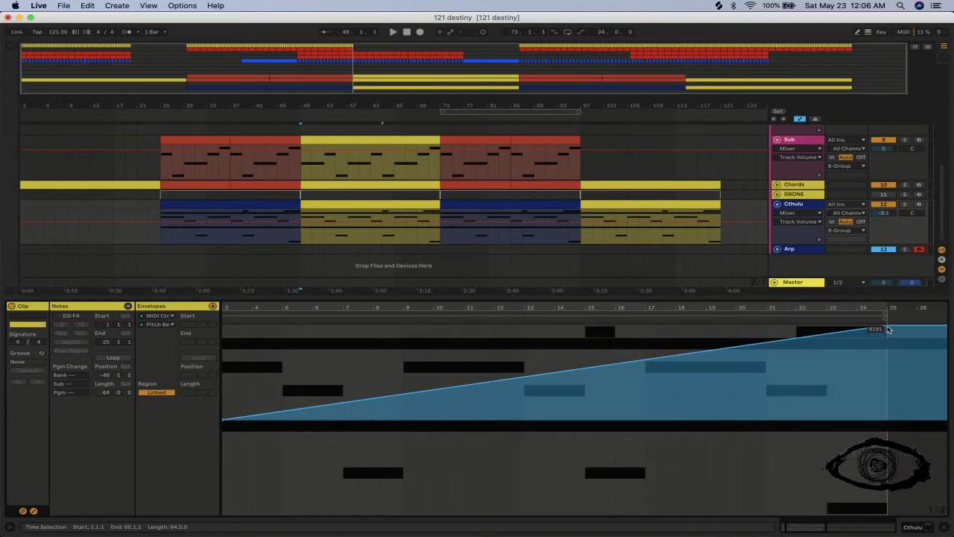
Set Serum's pitch bend range on the Arp track to 12 semitones up and -12 down, and play the section.
click(801, 210)
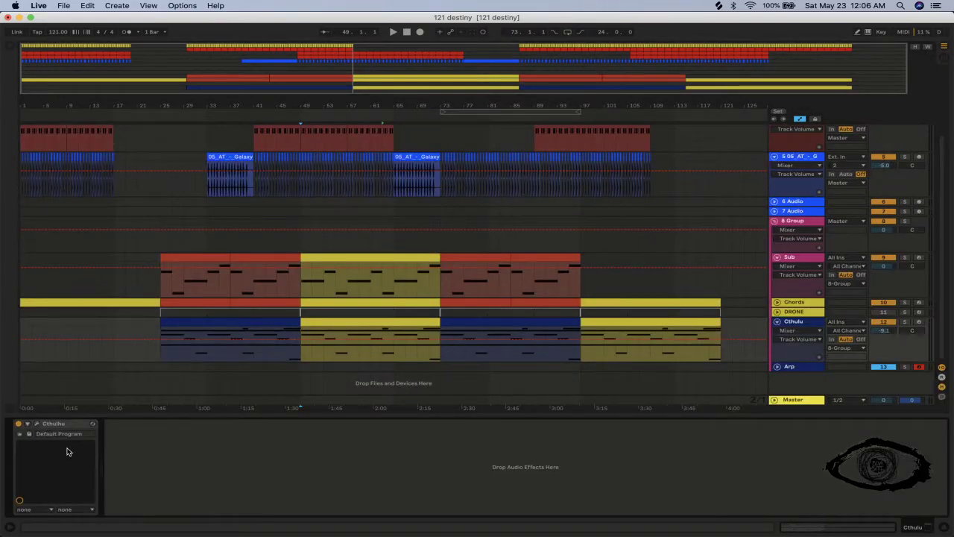
click(38, 424)
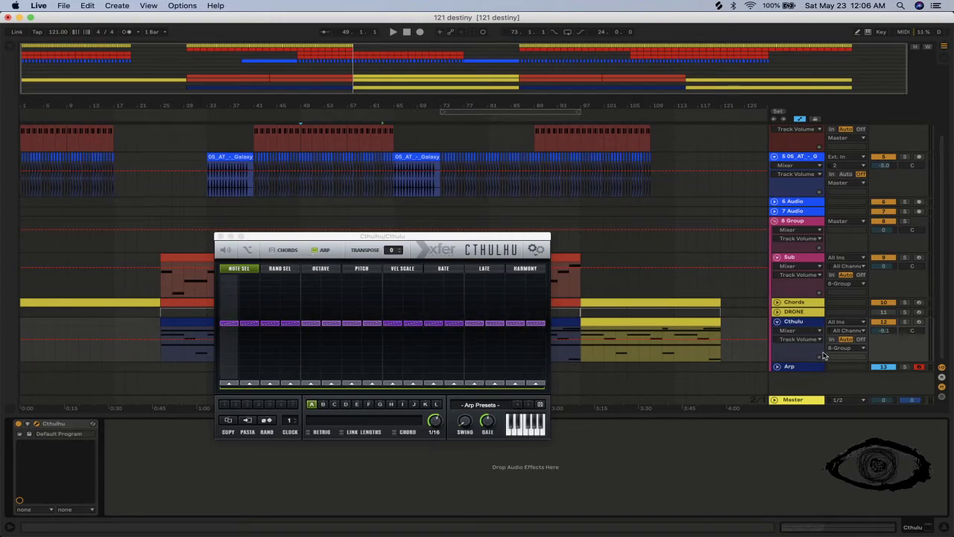
click(798, 366)
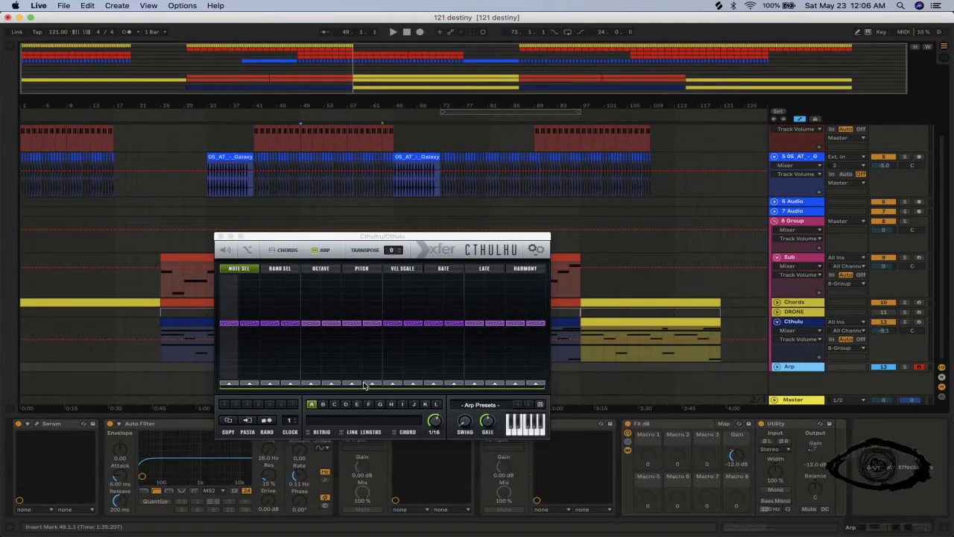
click(37, 425)
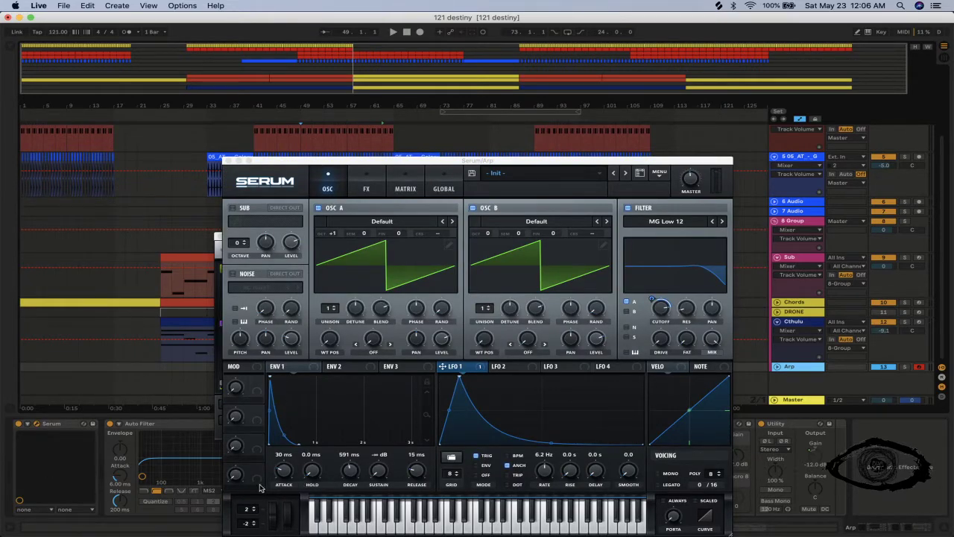
drag(254, 512, 248, 499)
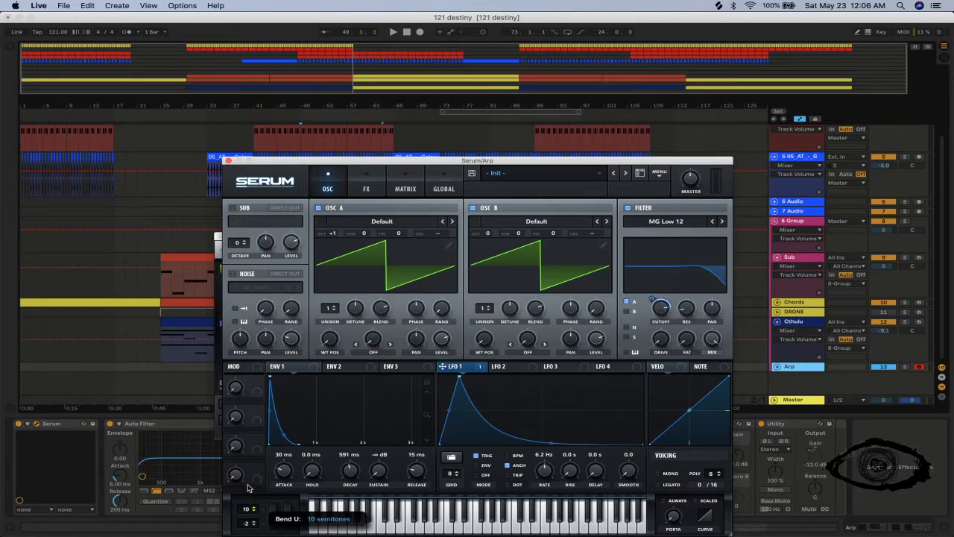
drag(250, 524, 252, 533)
drag(252, 531, 253, 527)
click(254, 527)
key(space)
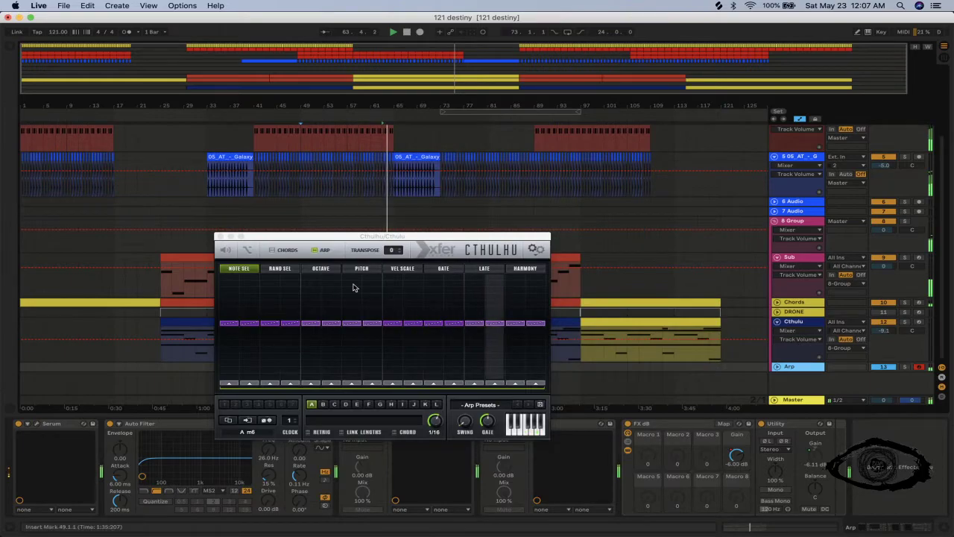
Recheck the Cthulu clip's pitch bend envelope and set the upward bend range in the Arp's Serum to 5 semitones.
click(220, 236)
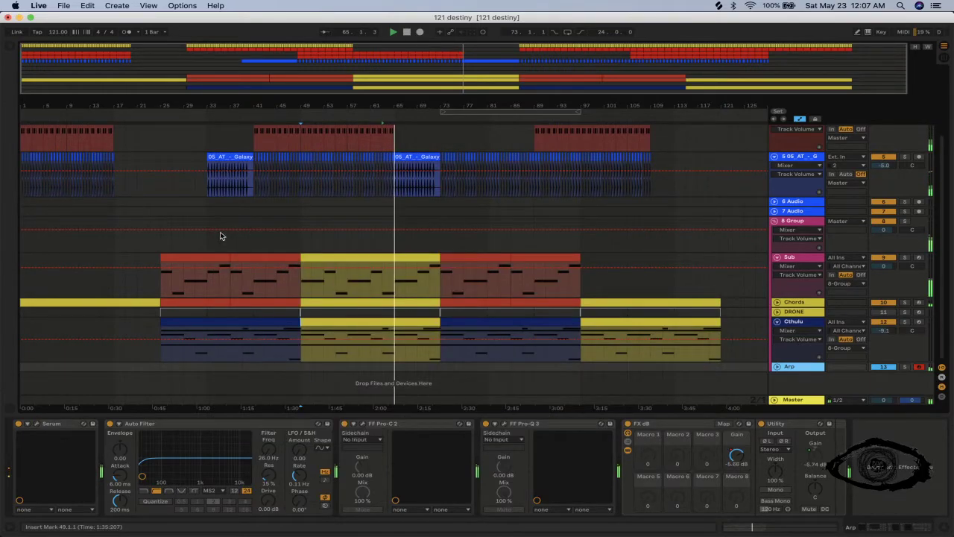
double_click(379, 324)
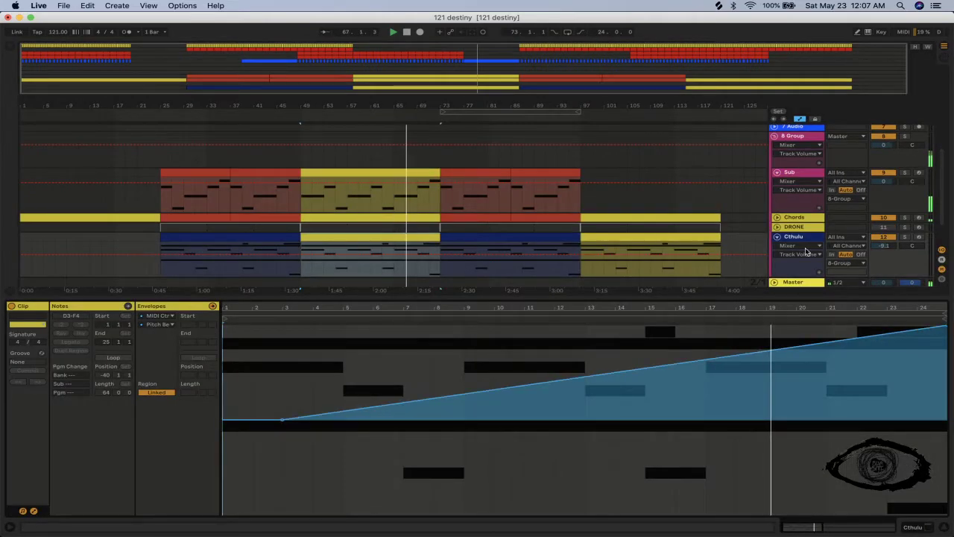
click(773, 262)
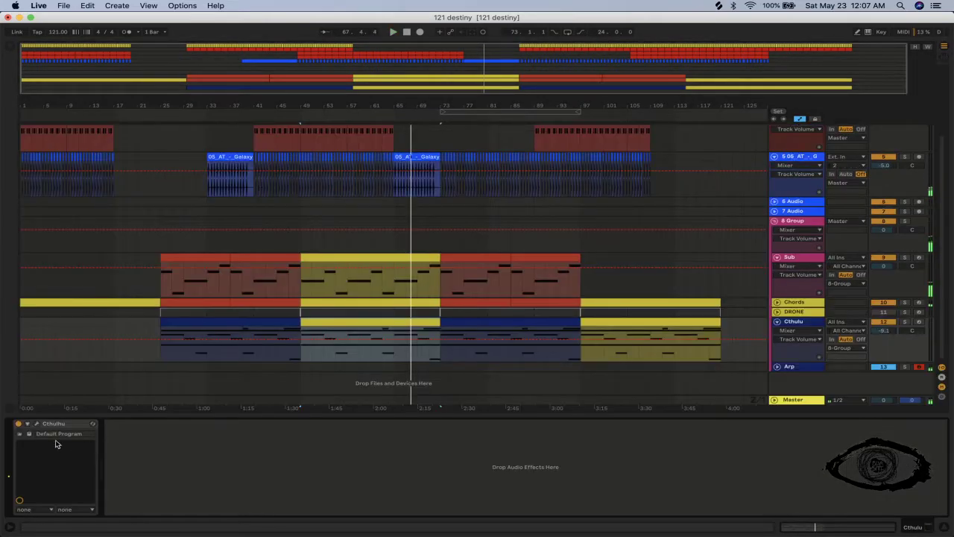
click(38, 425)
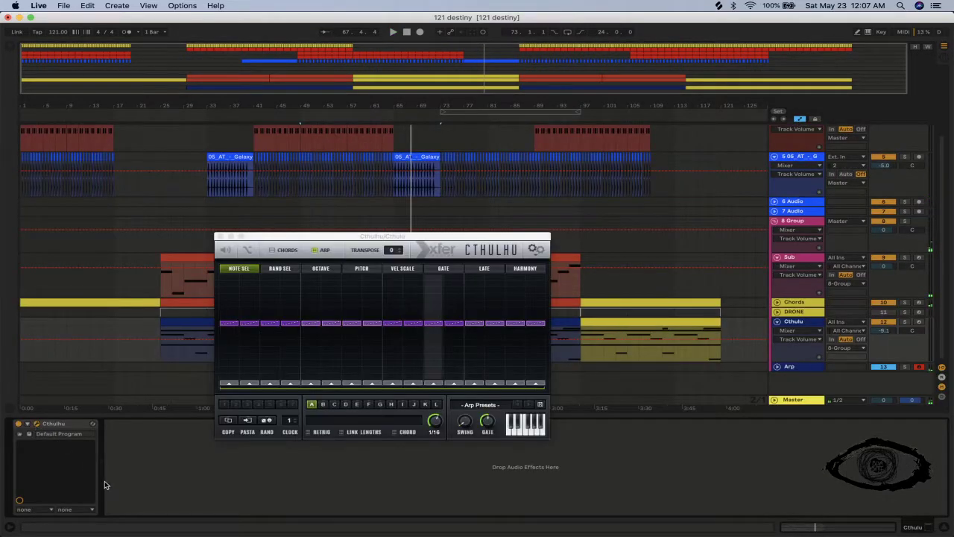
click(35, 424)
click(802, 369)
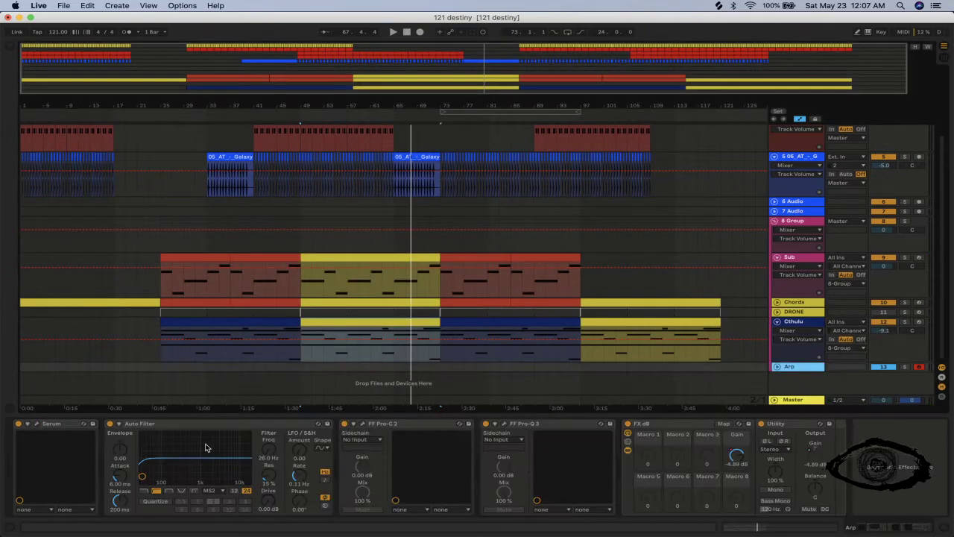
click(35, 425)
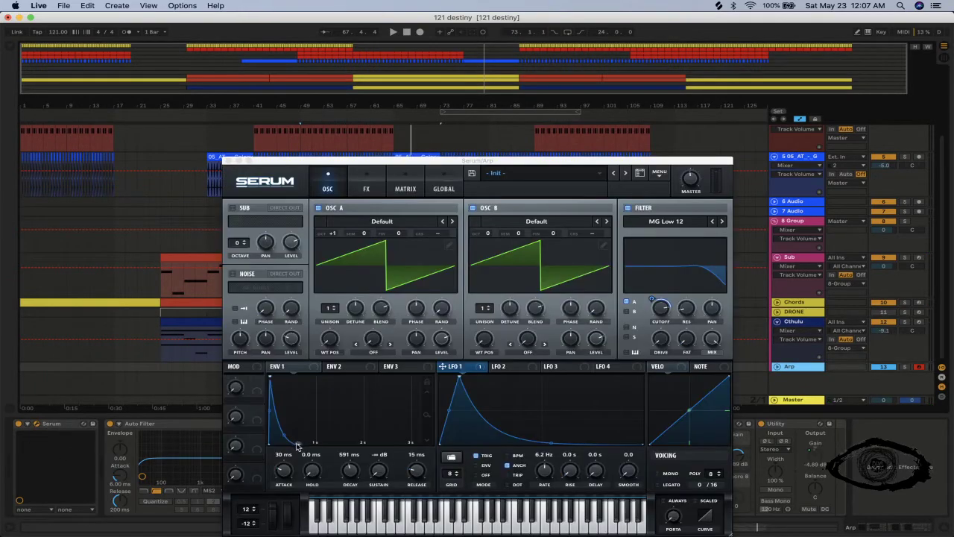
click(247, 510)
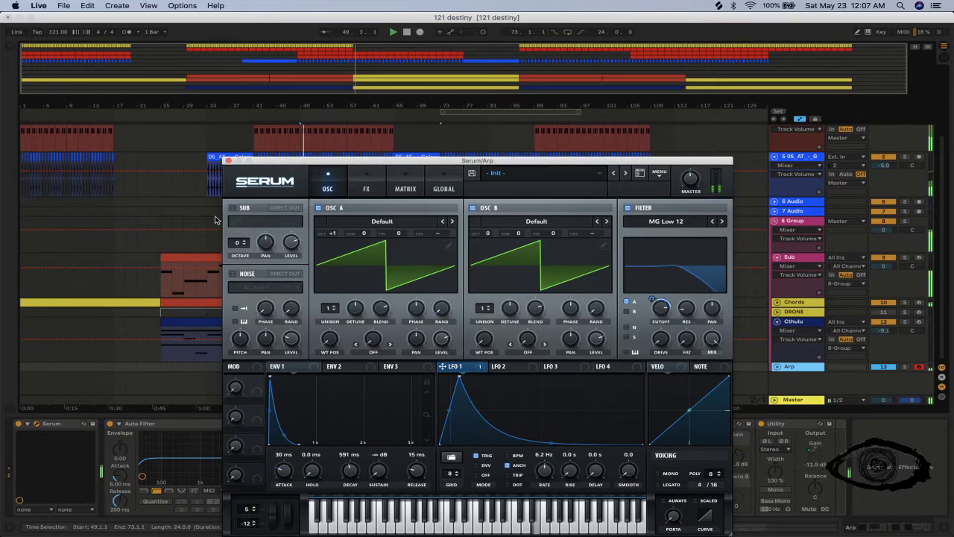
click(228, 160)
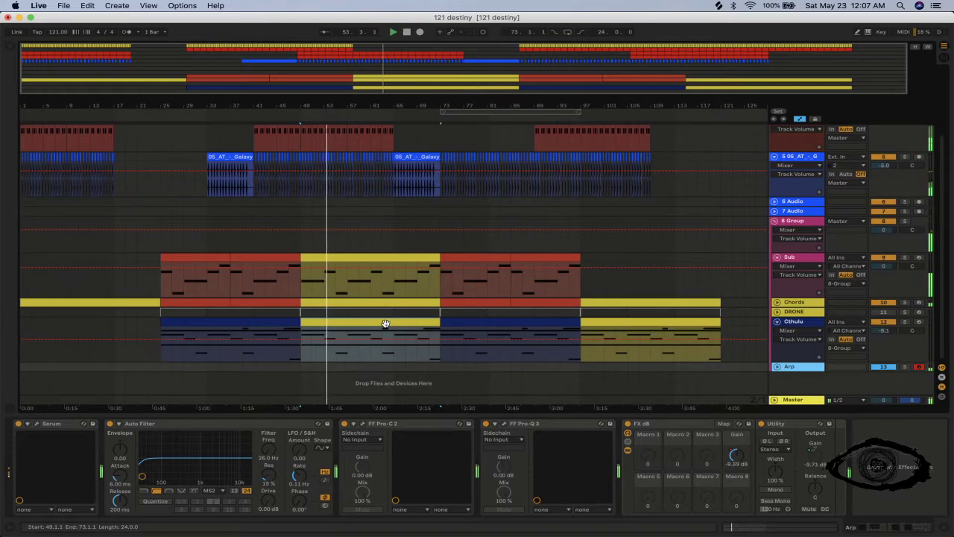
Set the upward pitch bend range of the Chords track's Serum to 5 semitones.
click(807, 304)
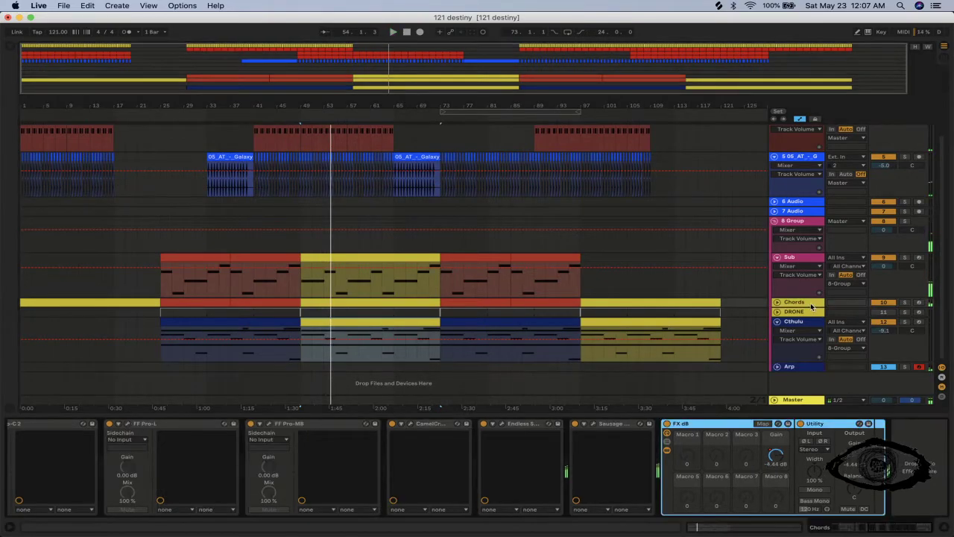
drag(907, 531, 858, 531)
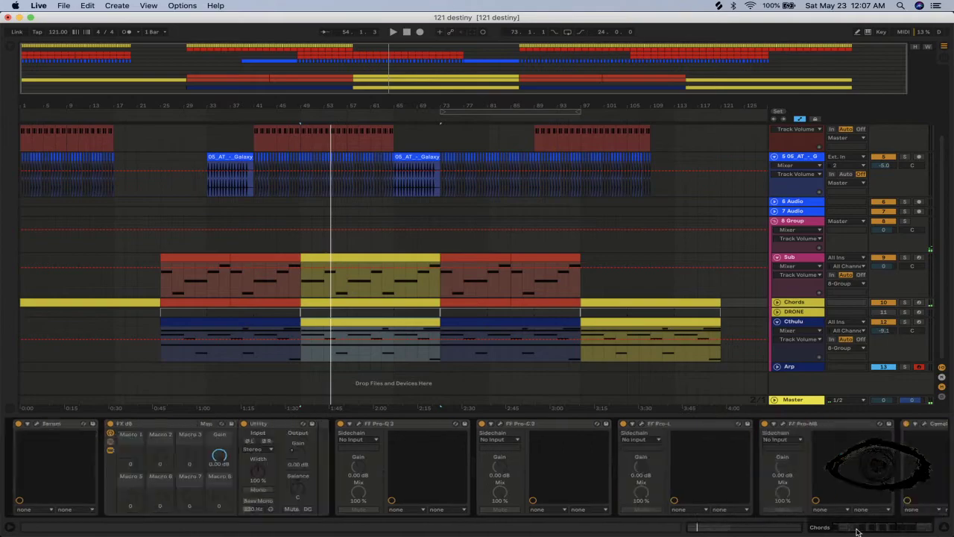
click(33, 425)
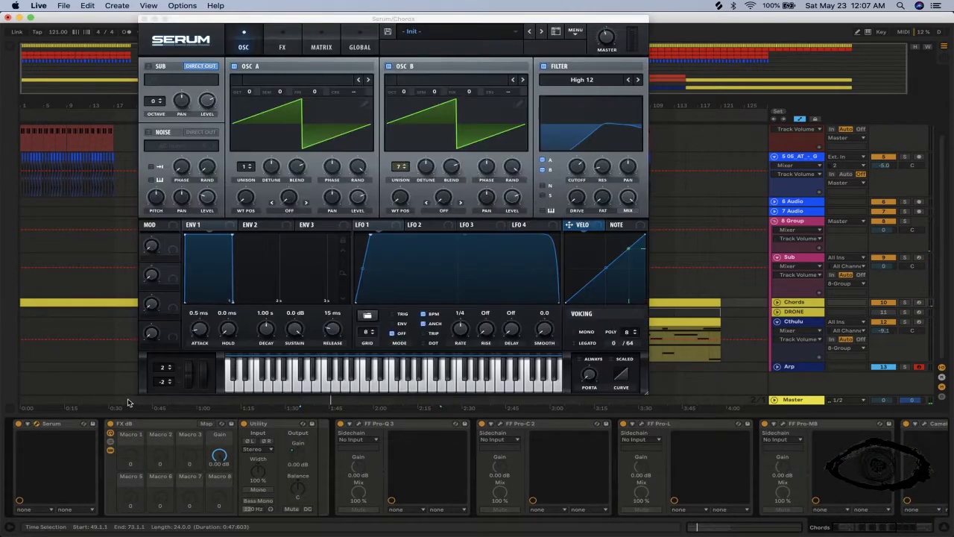
click(167, 369)
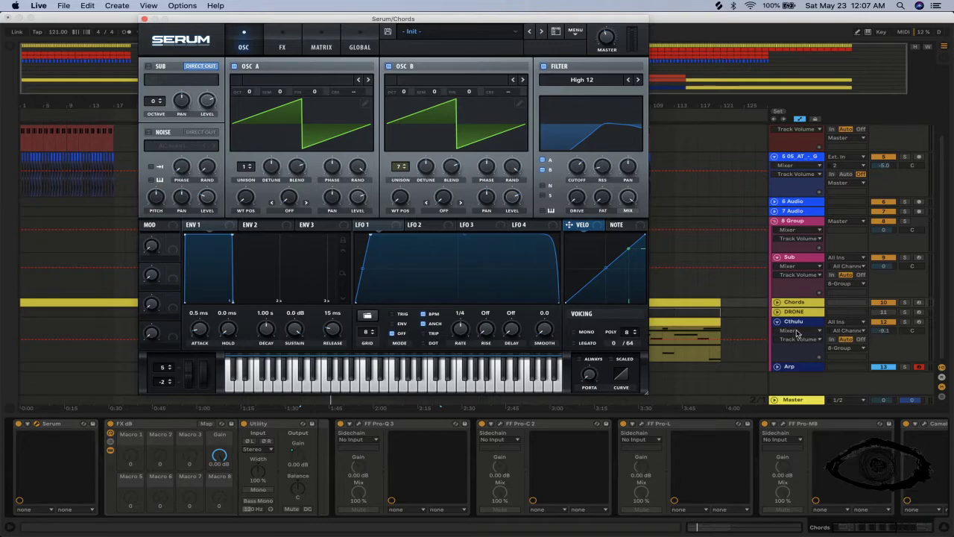
click(146, 20)
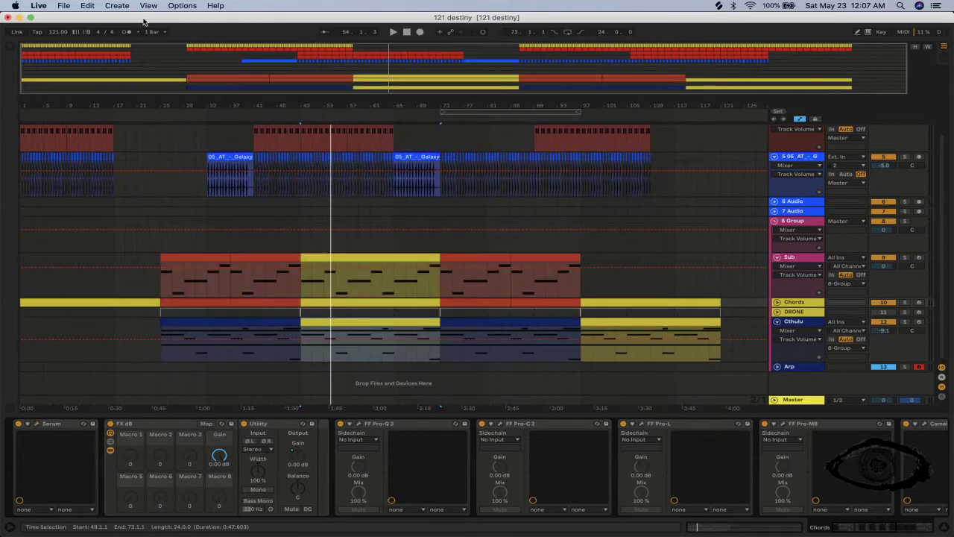
Show the MIDI pitch bend envelope of the Chords clip at bar 49 and draw a ramp from 0 up to 8191 at clip bar 25.
click(777, 306)
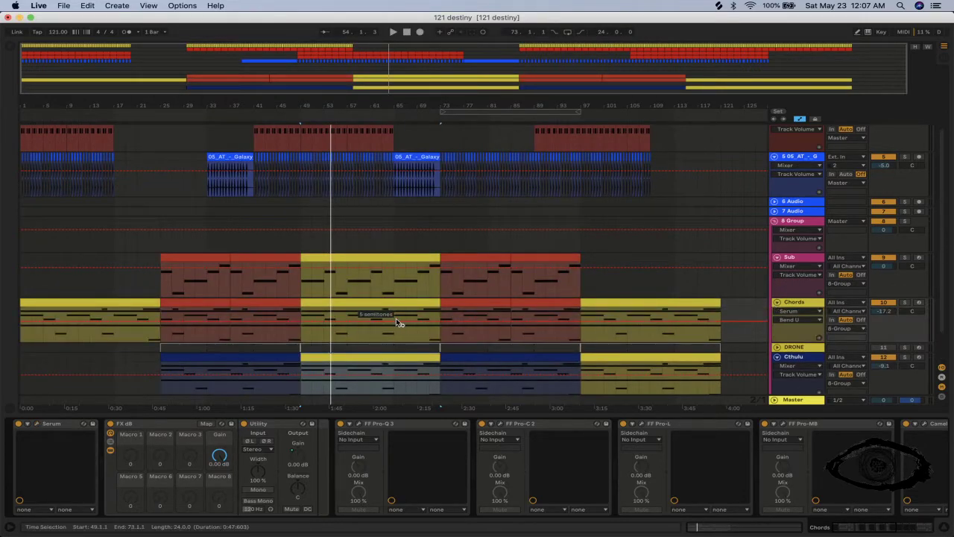
double_click(374, 303)
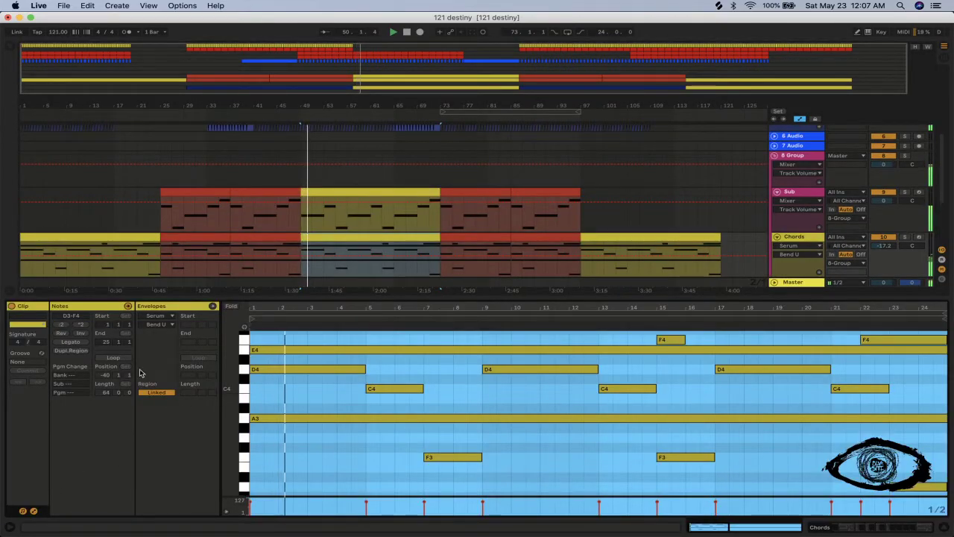
click(156, 316)
click(159, 325)
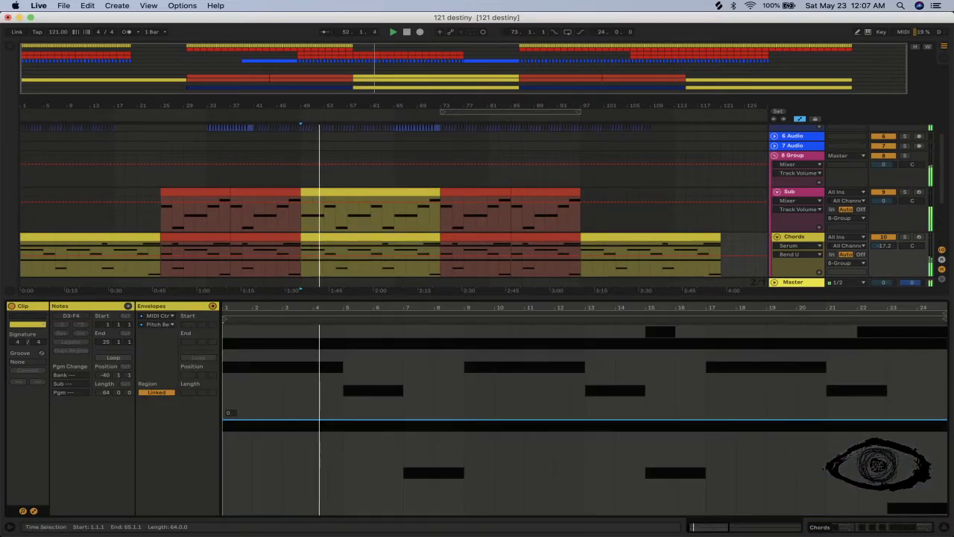
drag(944, 423, 944, 321)
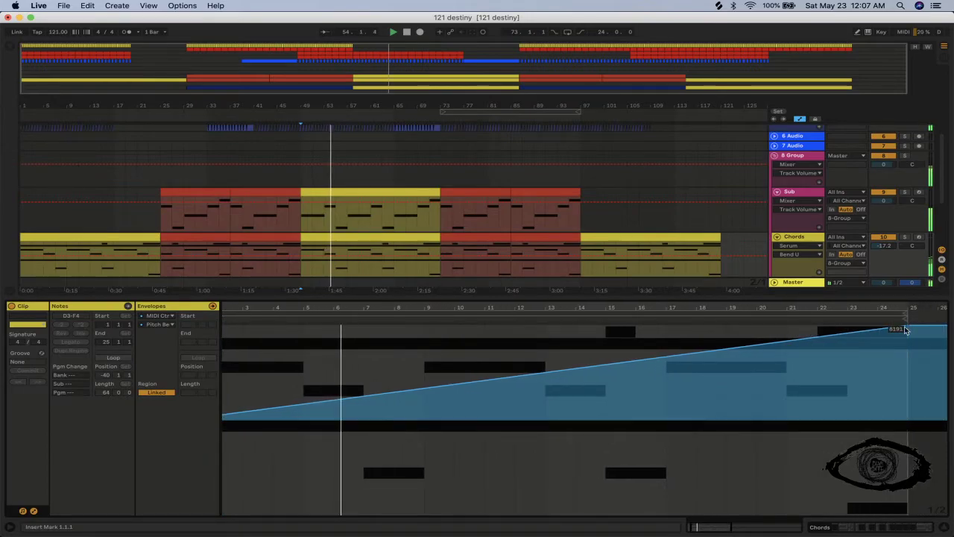
scroll(435, 271, down, 2)
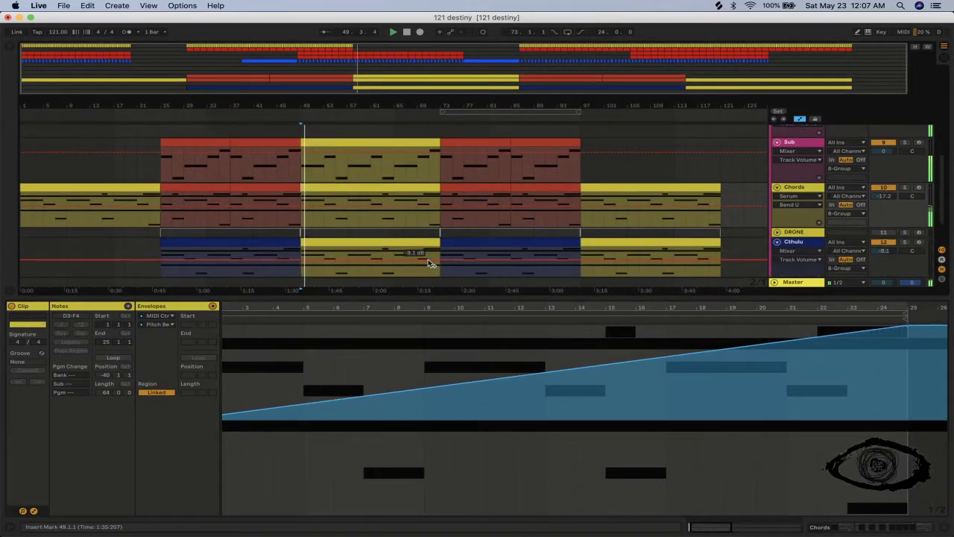
Move the start of the pitch bend ramp in the Cthulu clip at bar 49 to clip bar 1 at 0, and play the section.
scroll(429, 261, down, 3)
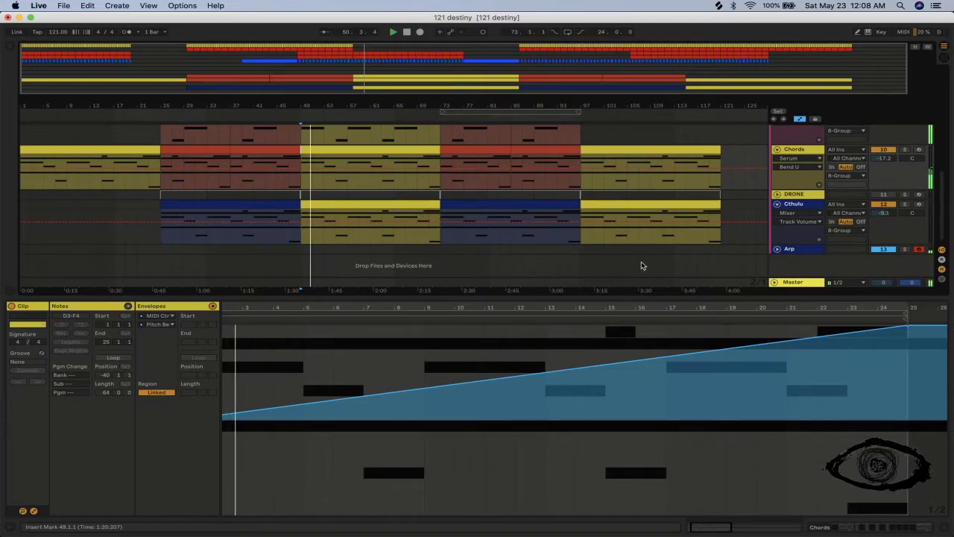
click(389, 206)
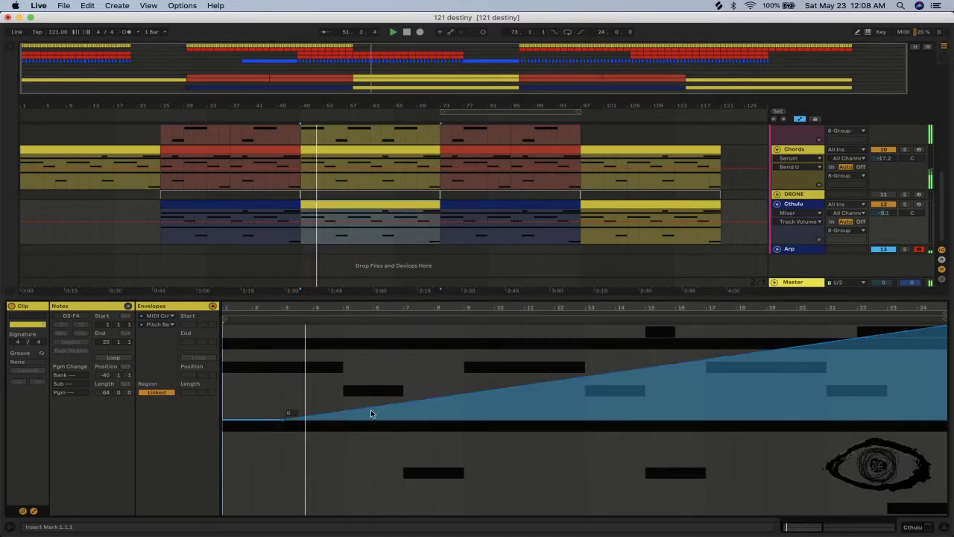
drag(284, 421, 226, 419)
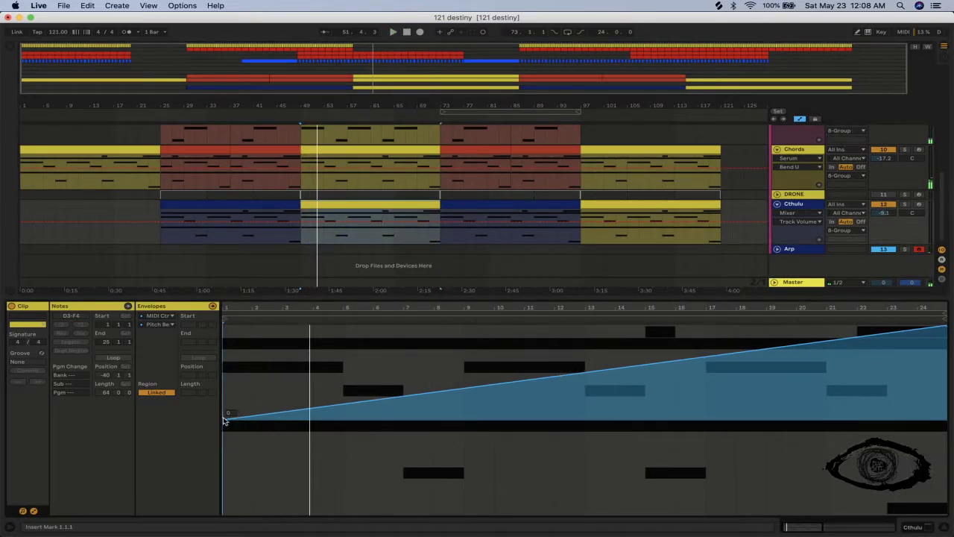
key(space)
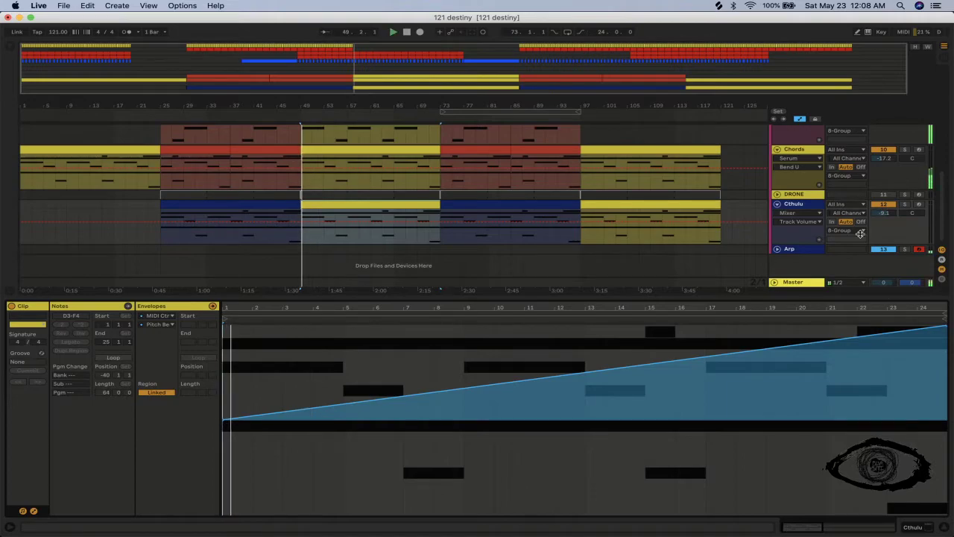
Check the pitch bend range in the Arp track's Serum.
click(799, 252)
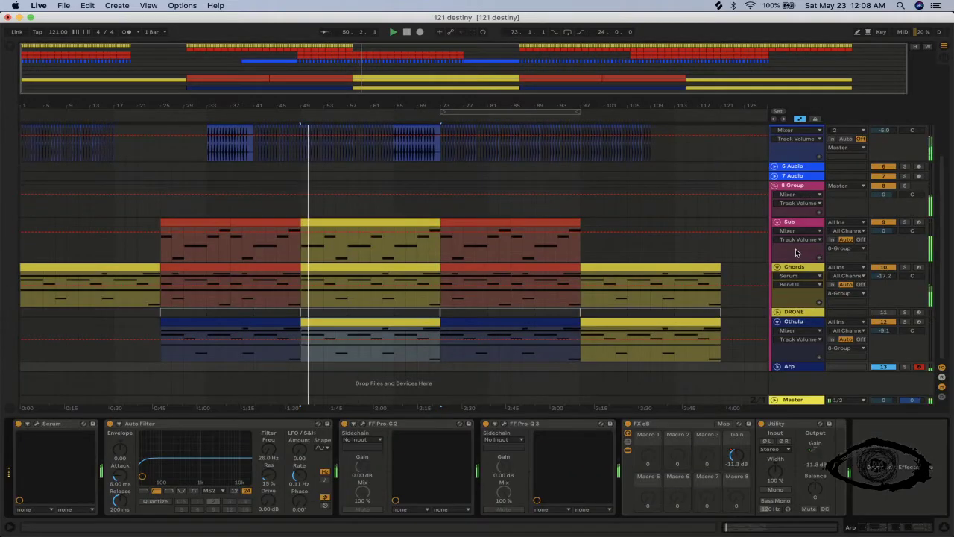
click(38, 425)
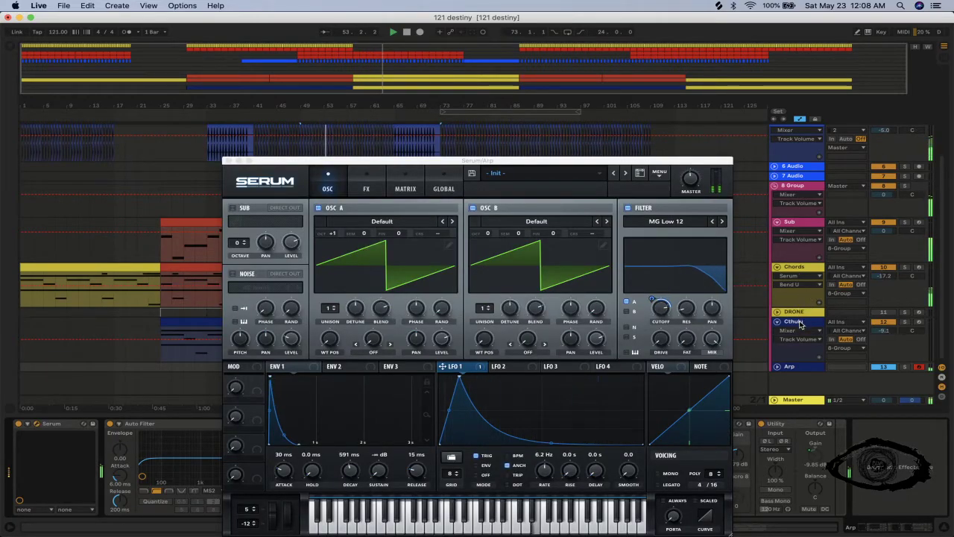
click(228, 161)
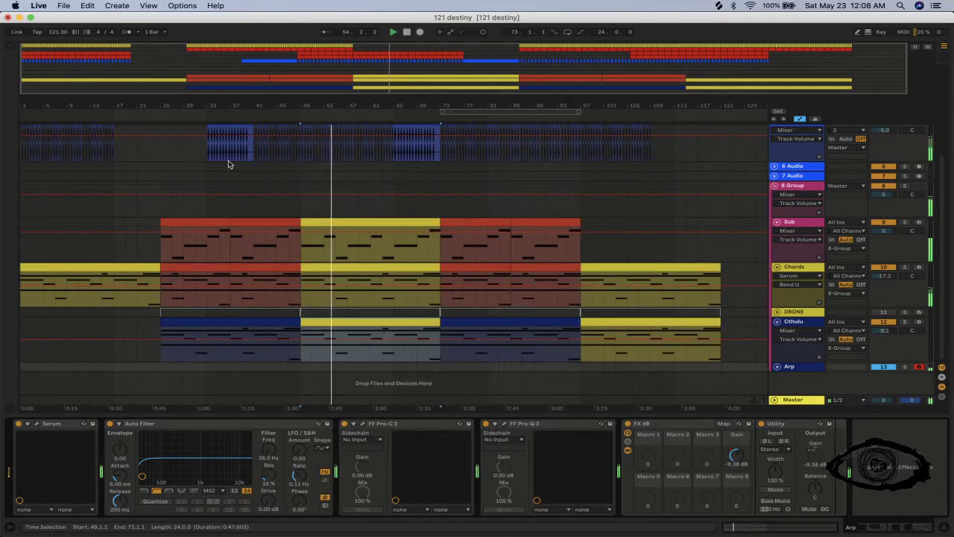
Set the upward pitch bend range of the Sub track's Serum to 5 semitones.
click(412, 222)
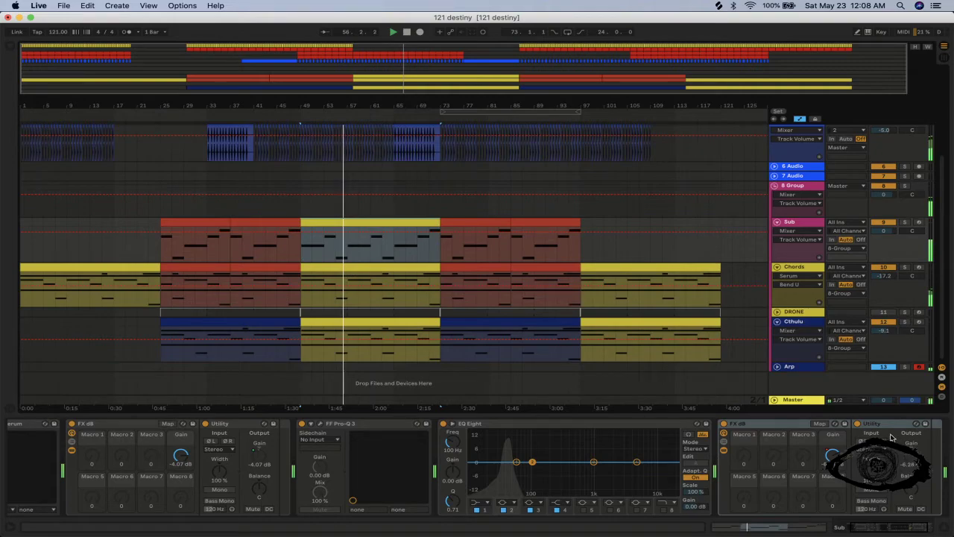
click(882, 518)
click(40, 423)
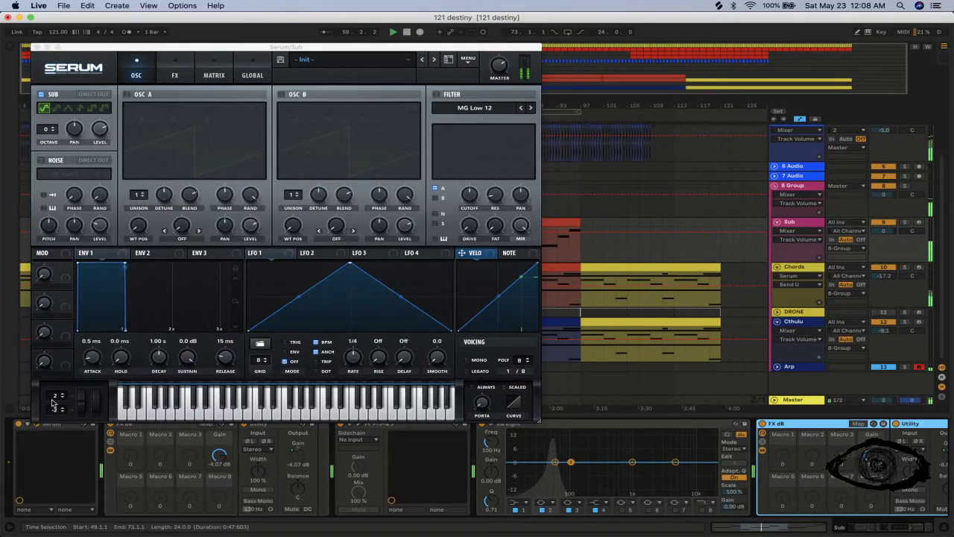
click(63, 395)
click(64, 395)
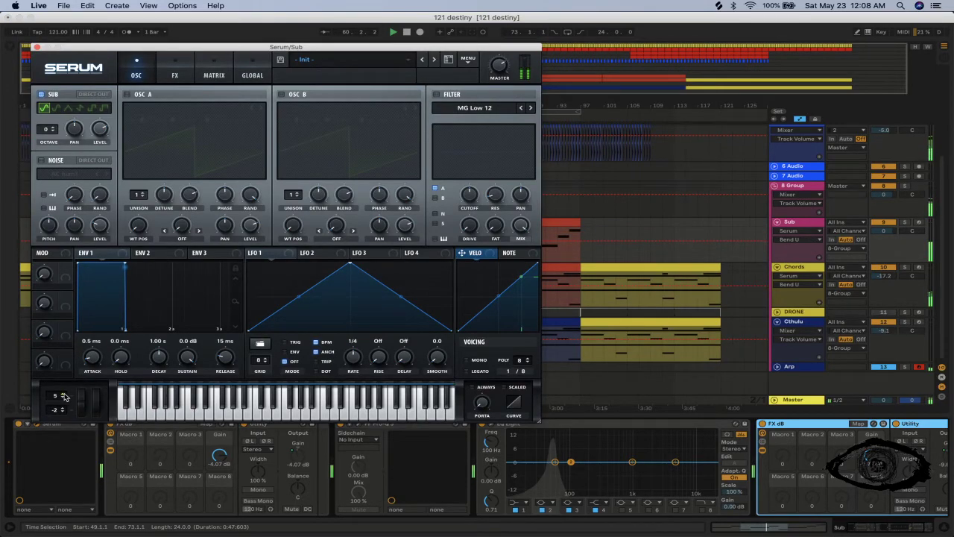
click(37, 47)
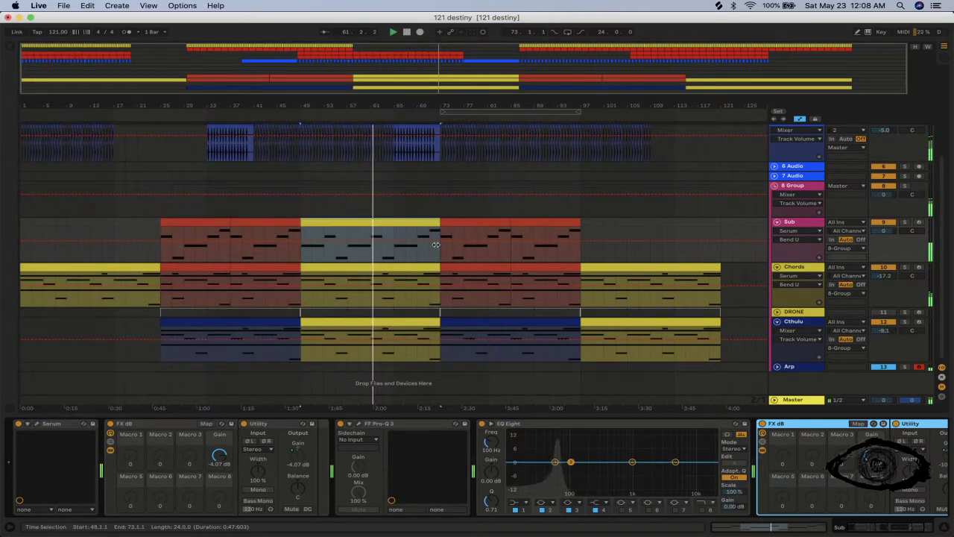
Draw a MIDI pitch bend ramp in the Sub clip at bar 49 from 0 to about 8149 at clip bar 25, and play the section.
double_click(392, 221)
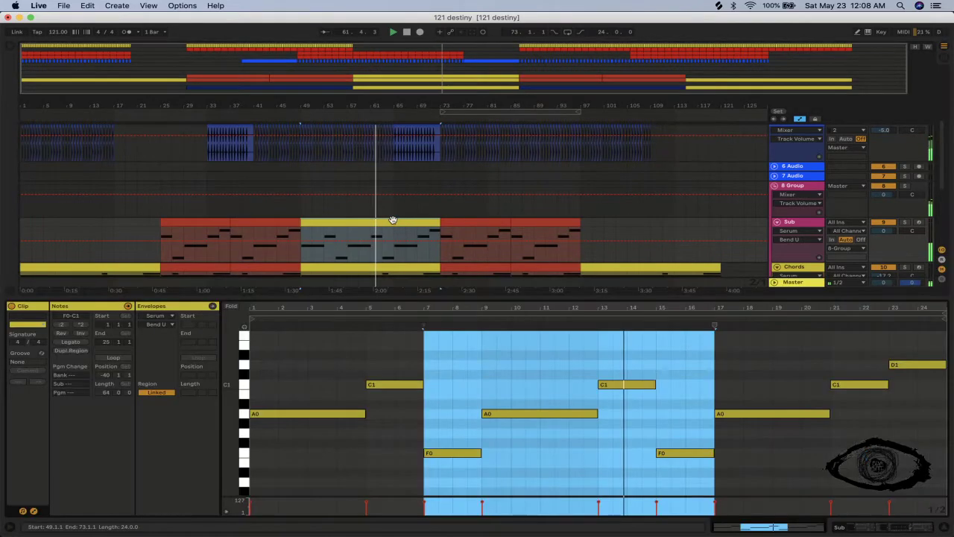
click(34, 512)
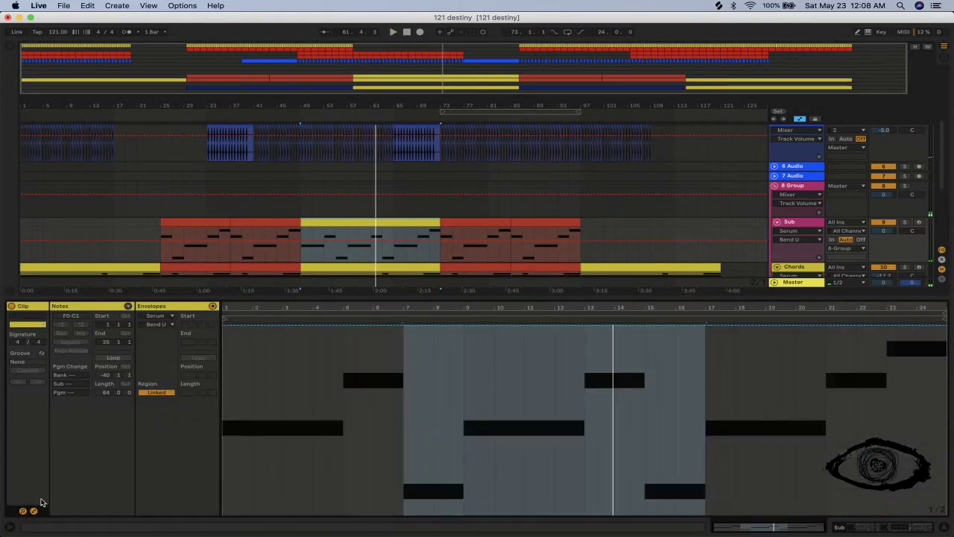
click(156, 316)
click(153, 323)
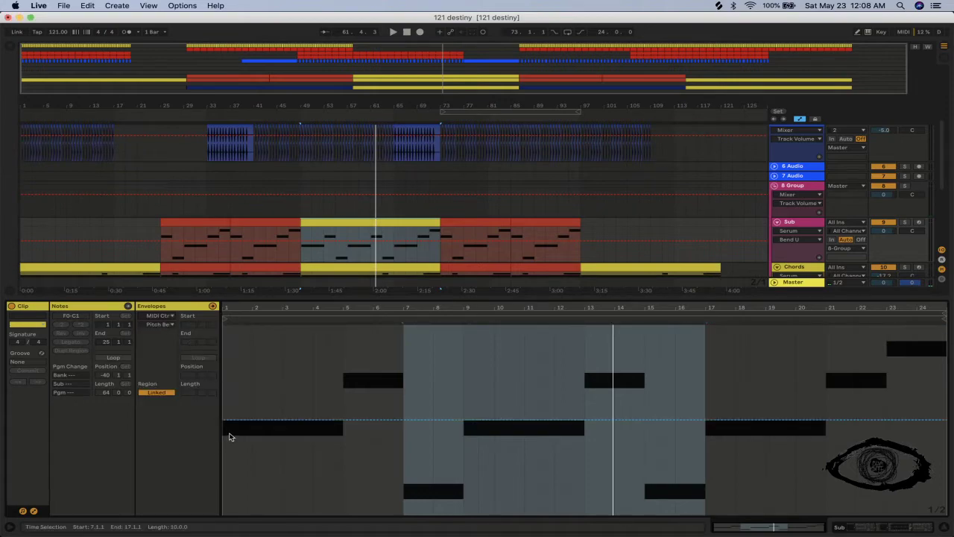
click(235, 423)
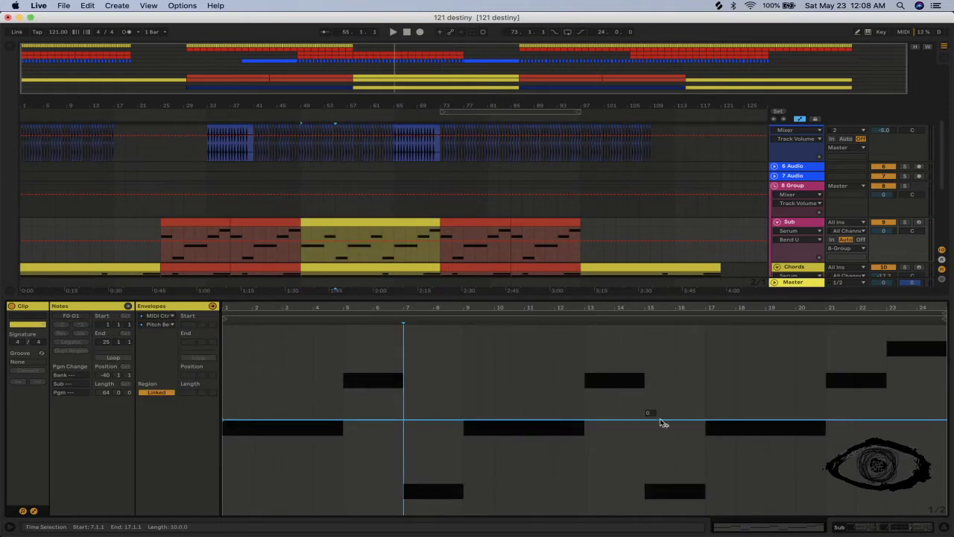
drag(946, 421, 945, 330)
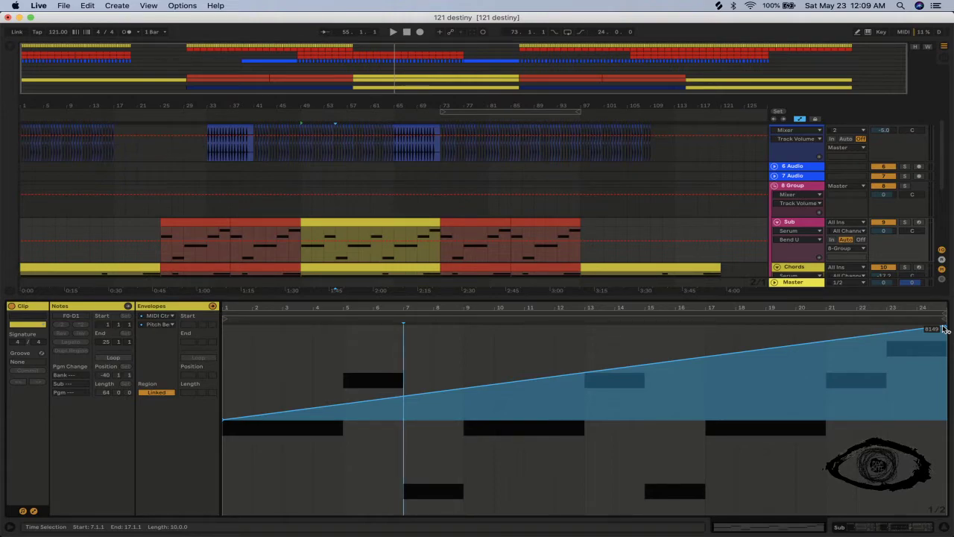
key(space)
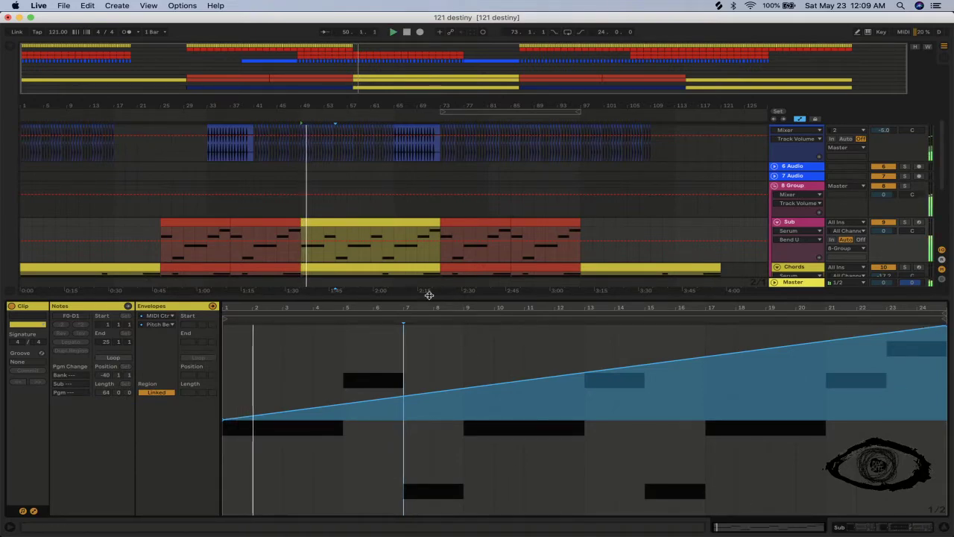
key(super+alt+l)
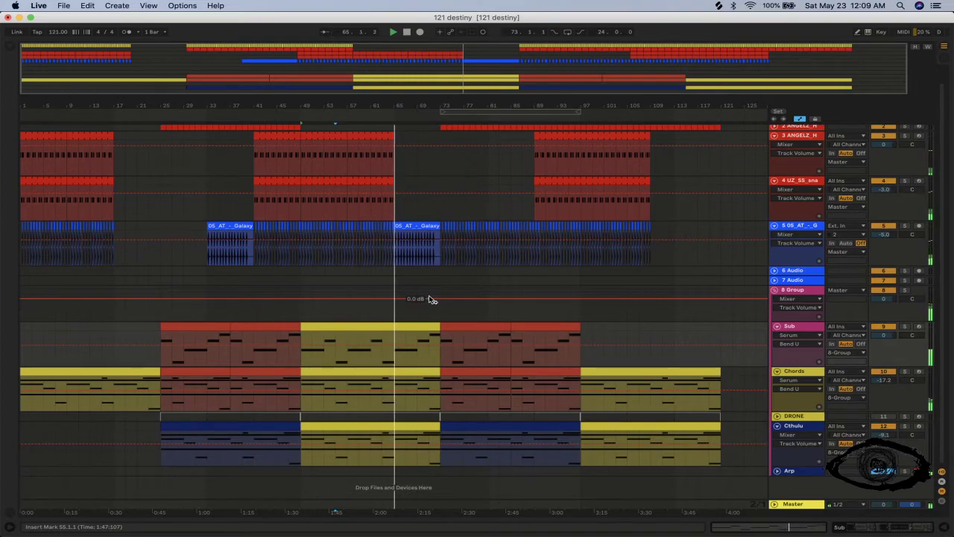
Switch to Safari and load the Twitch home page in the tab with the a man apart search.
key(super+Tab)
key(super+Tab)
key(super+Tab)
key(super+Tab)
key(super+Tab)
key(super+Tab)
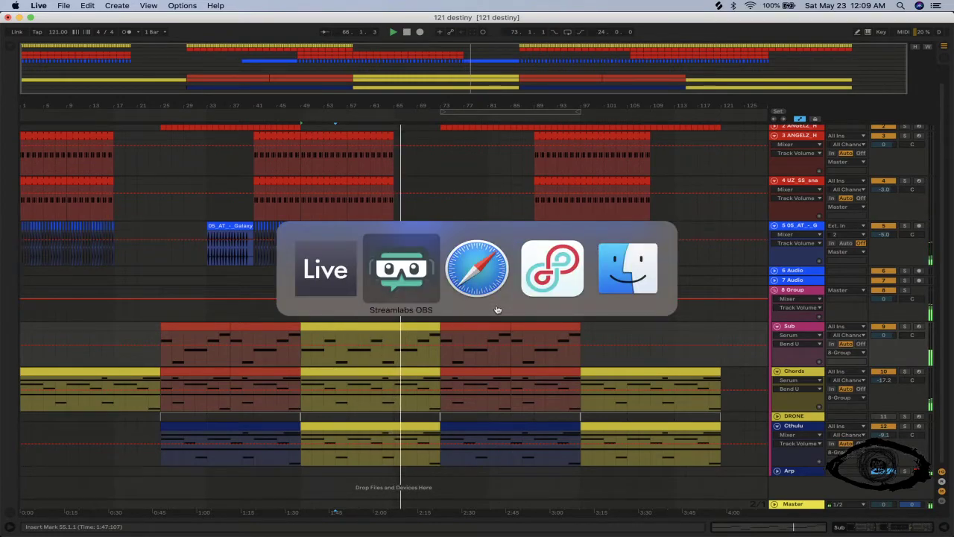
key(super+Tab)
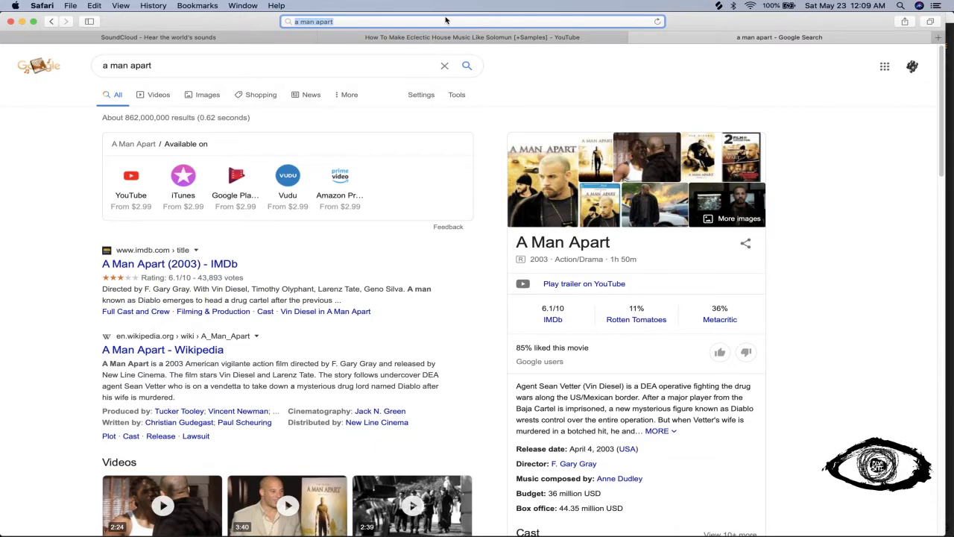
text(t)
text(wit)
text(ch)
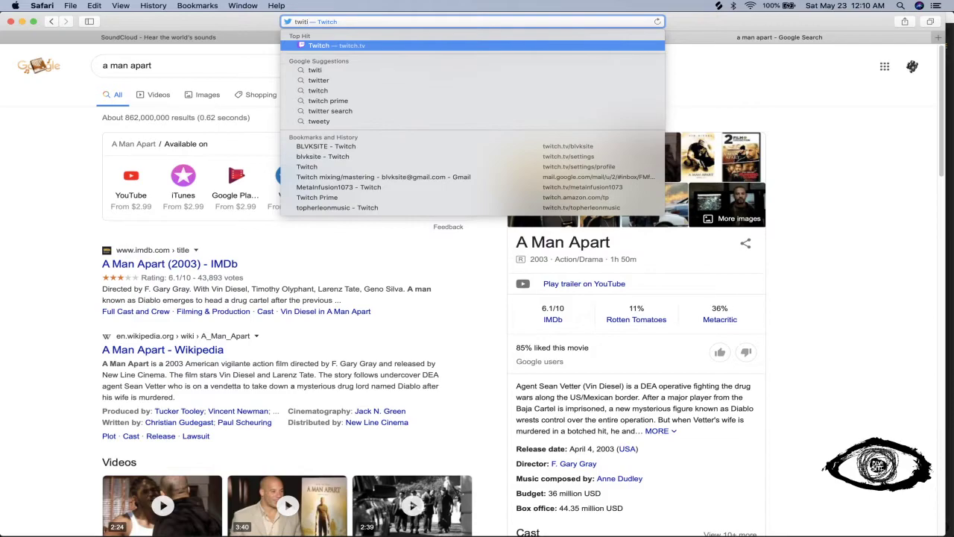
key(Return)
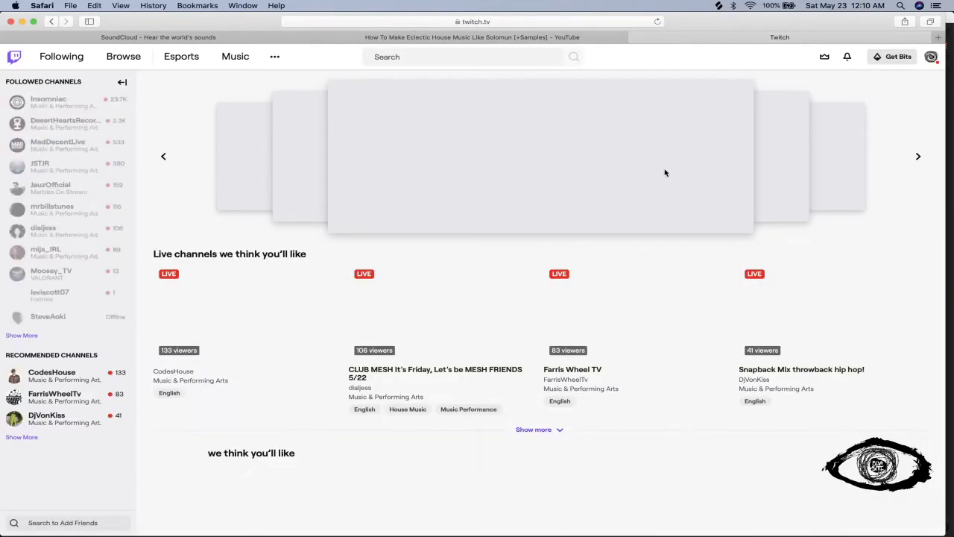
Open Video Producer, add the 1:57:06 past broadcast from May 22 to the Mixing and Mastering Clients collection, and look over the video list.
click(931, 57)
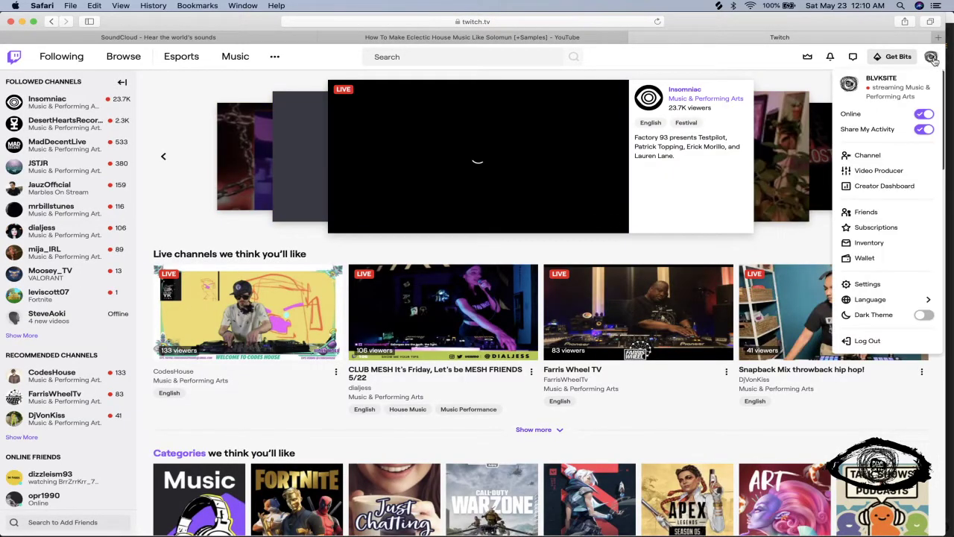
click(879, 171)
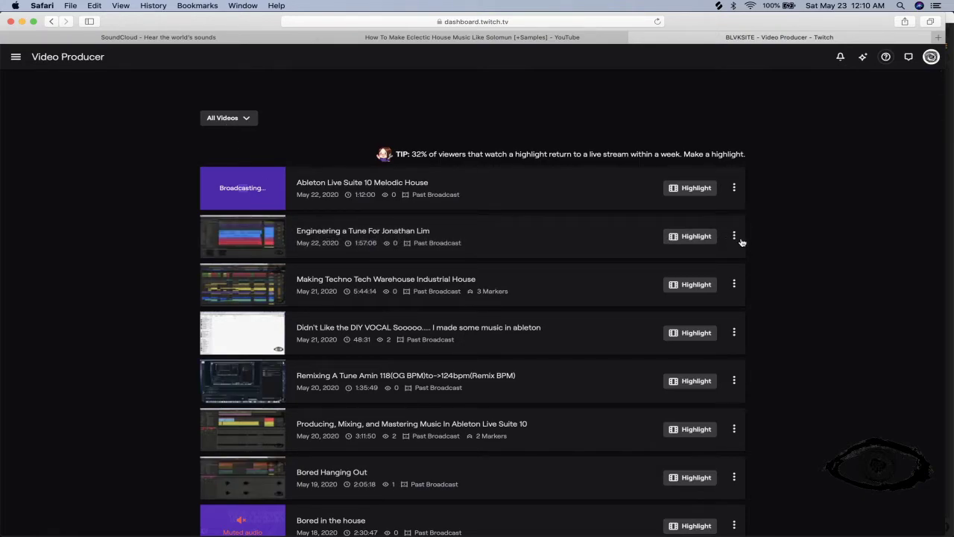
click(734, 237)
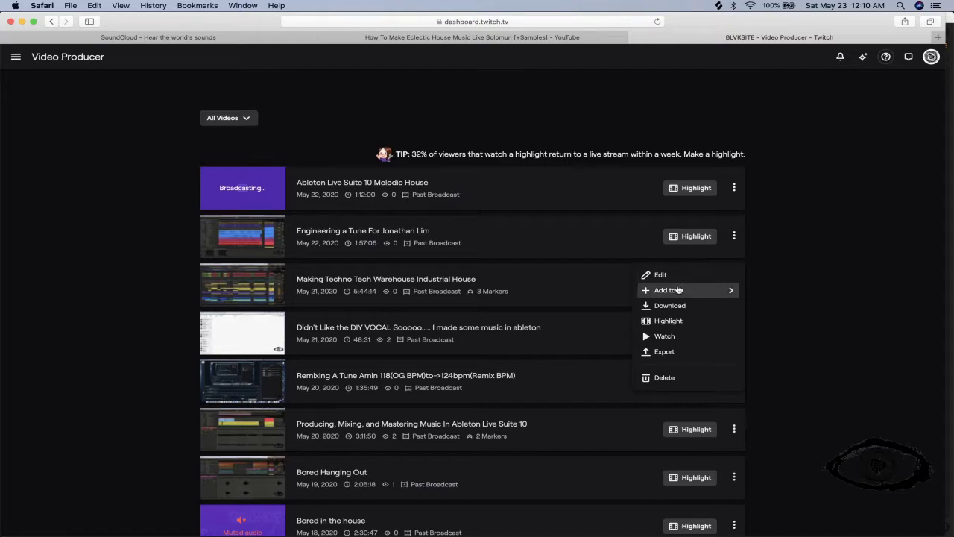
click(679, 291)
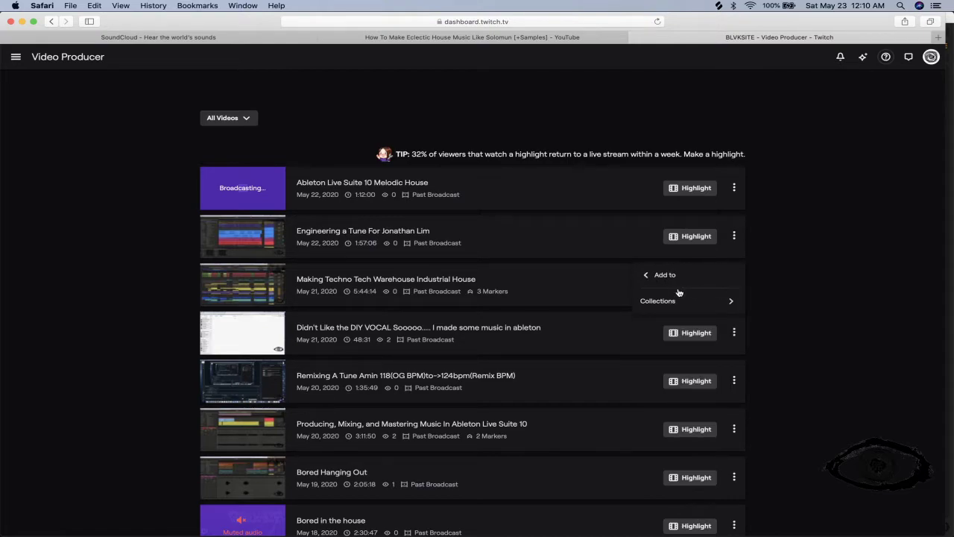
click(679, 301)
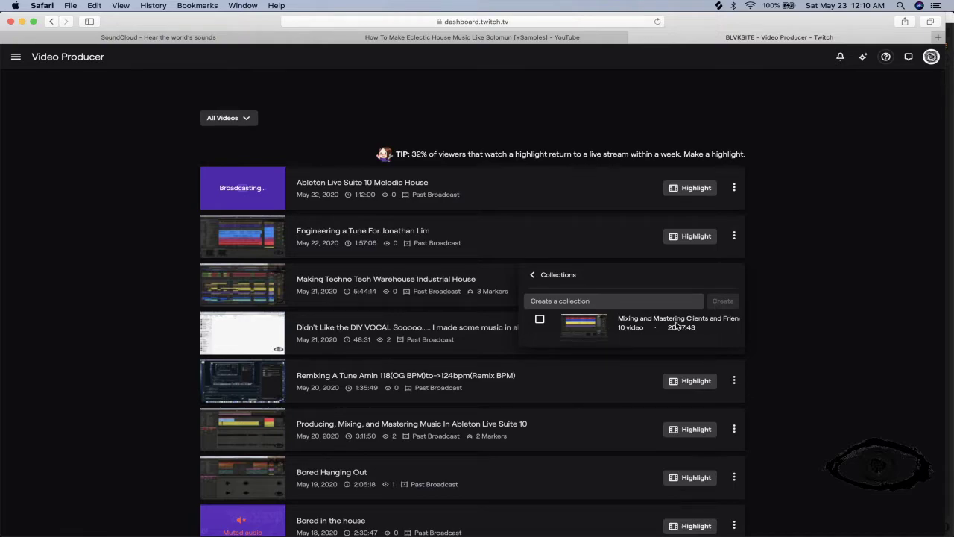
click(540, 320)
click(764, 269)
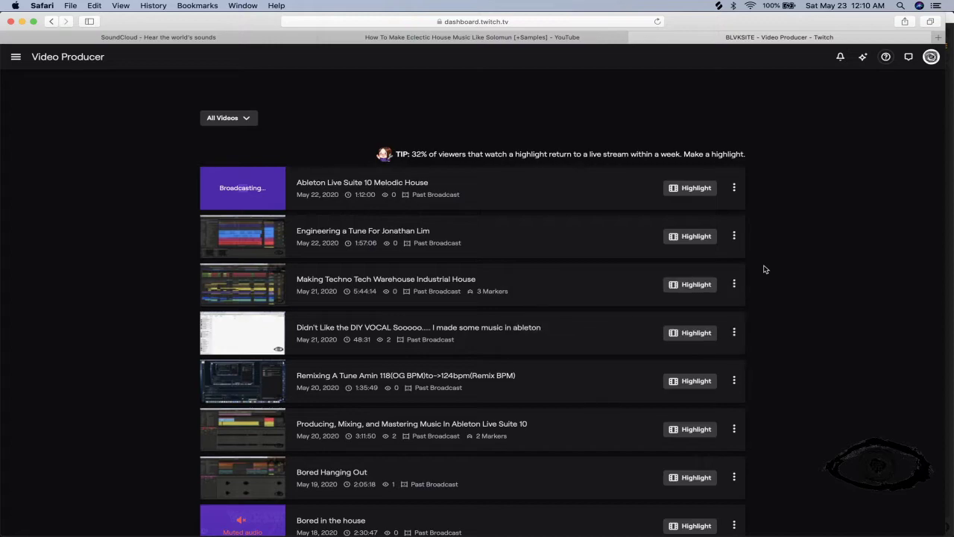
scroll(324, 399, down, 4)
scroll(324, 399, up, 3)
scroll(324, 399, down, 8)
scroll(324, 399, up, 8)
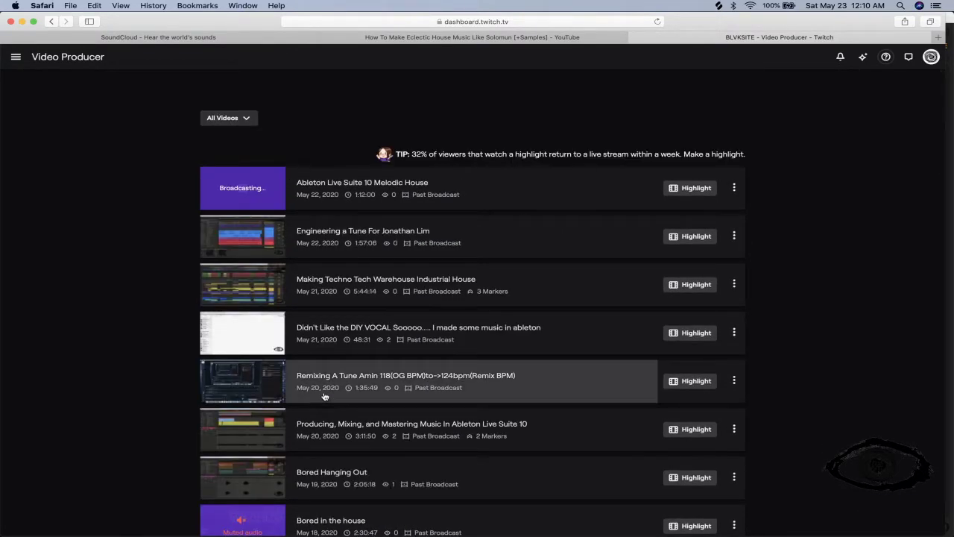
Switch to Ableton Live and audition the arrangement, starting from the first Sub clip at bar 25.
key(super+Tab)
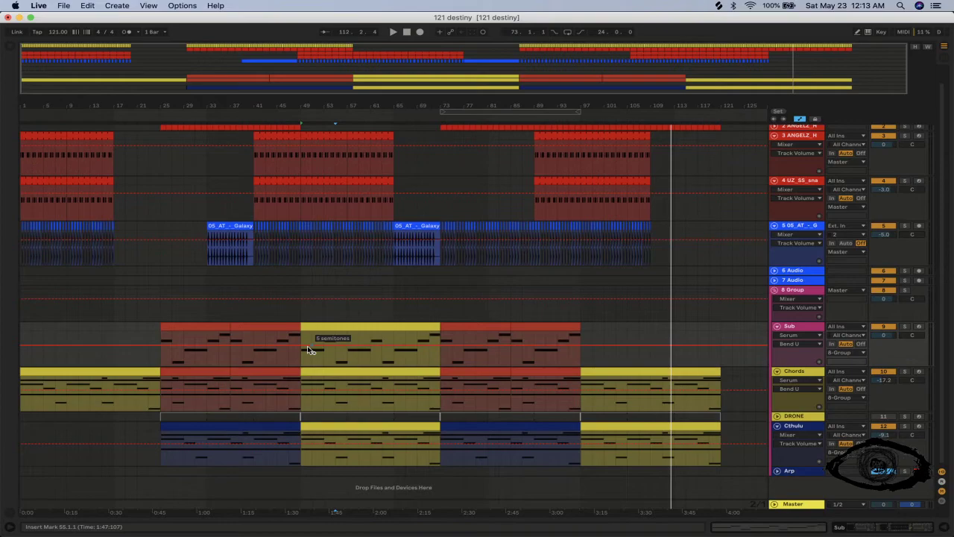
click(334, 340)
key(space)
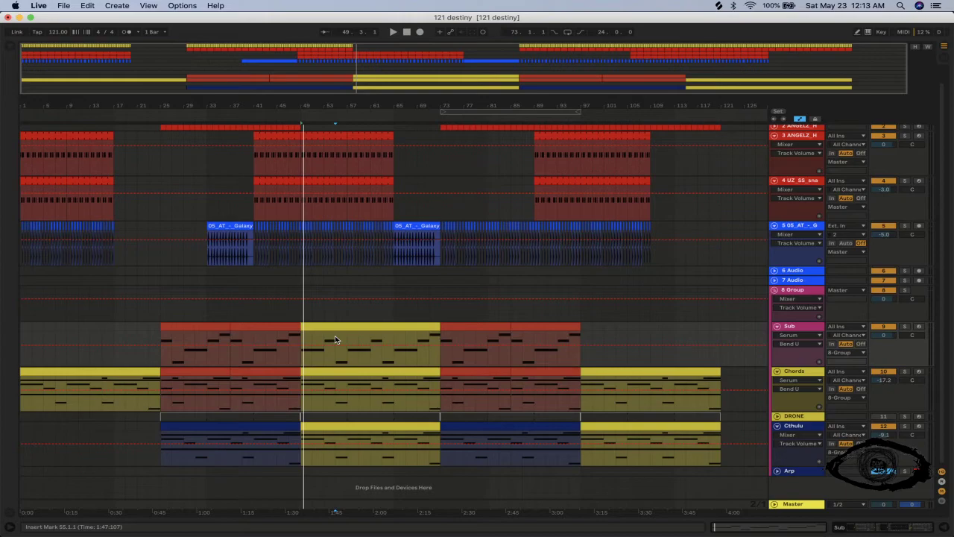
click(173, 328)
key(space)
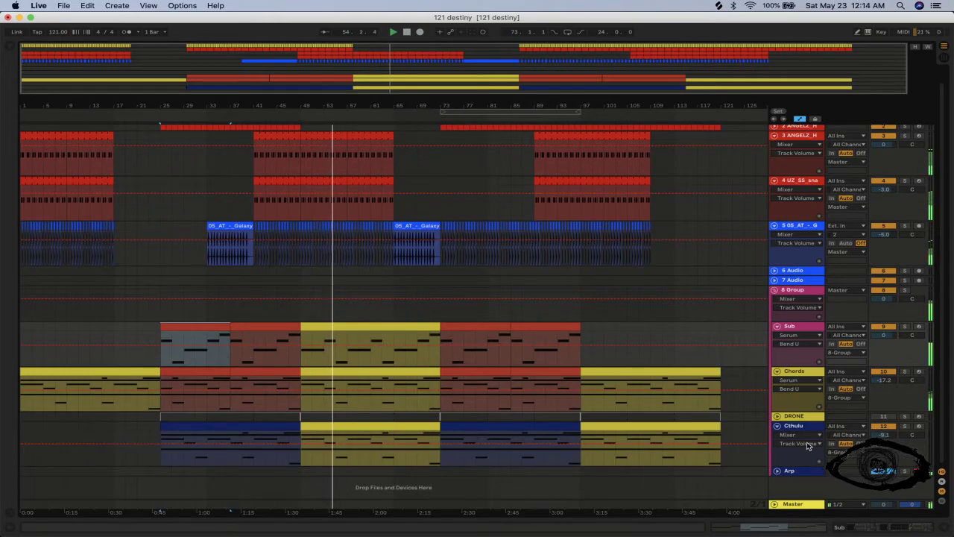
Show the Arp track's FX dB Gain automation, slope it from bar 97 down to about -9.93 dB at bar 121, and open that value for editing.
click(775, 472)
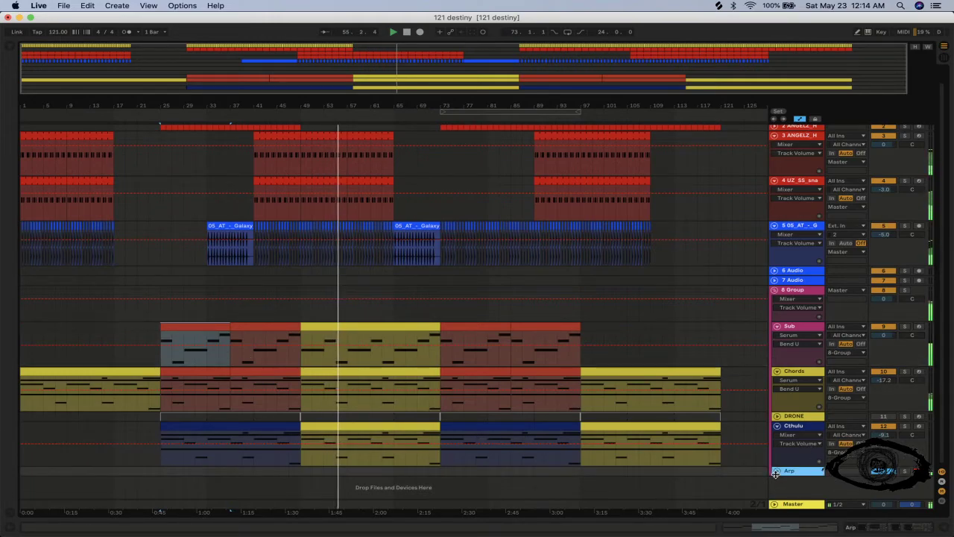
click(776, 471)
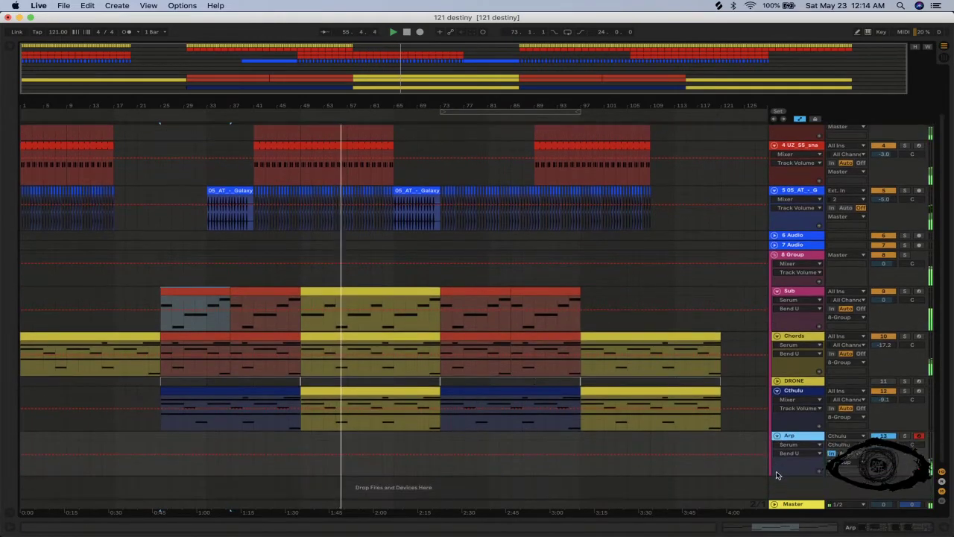
click(815, 446)
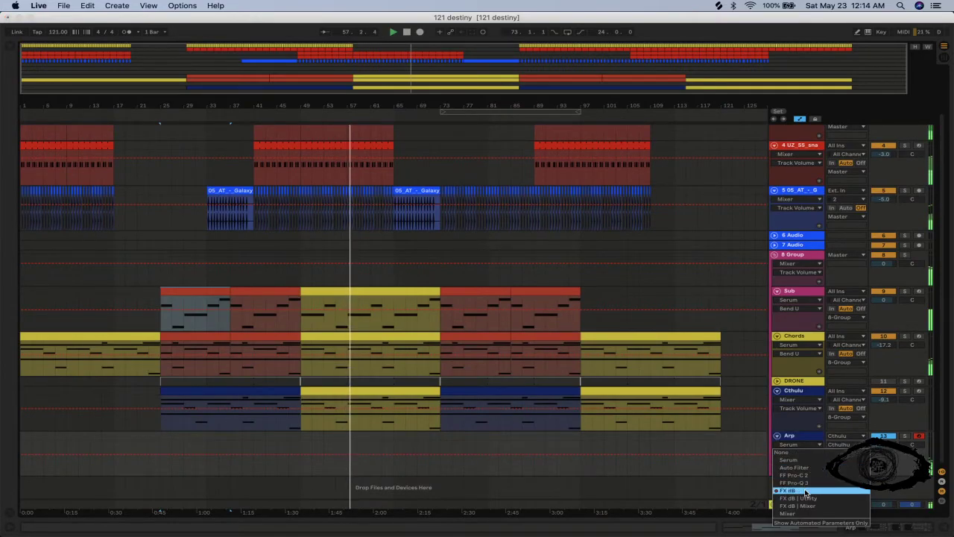
click(805, 490)
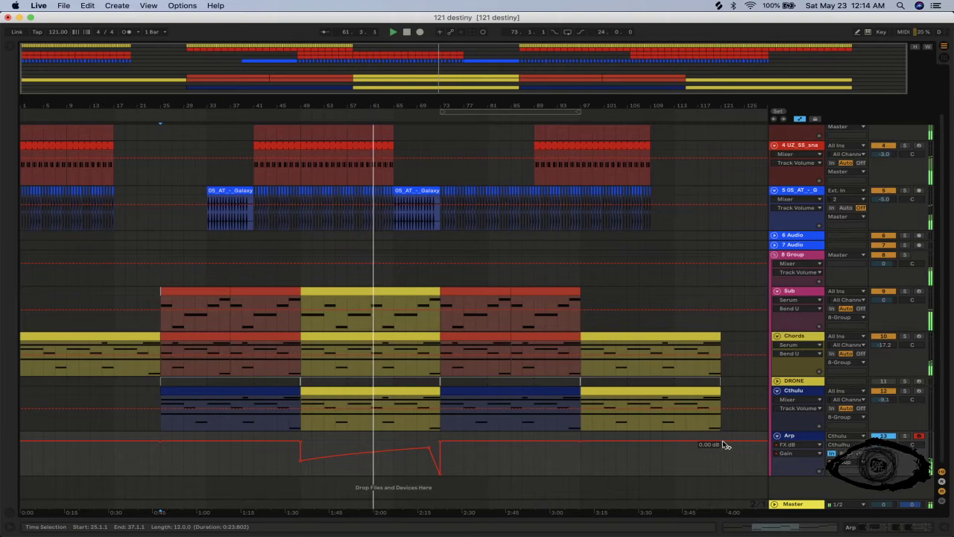
drag(724, 445, 721, 456)
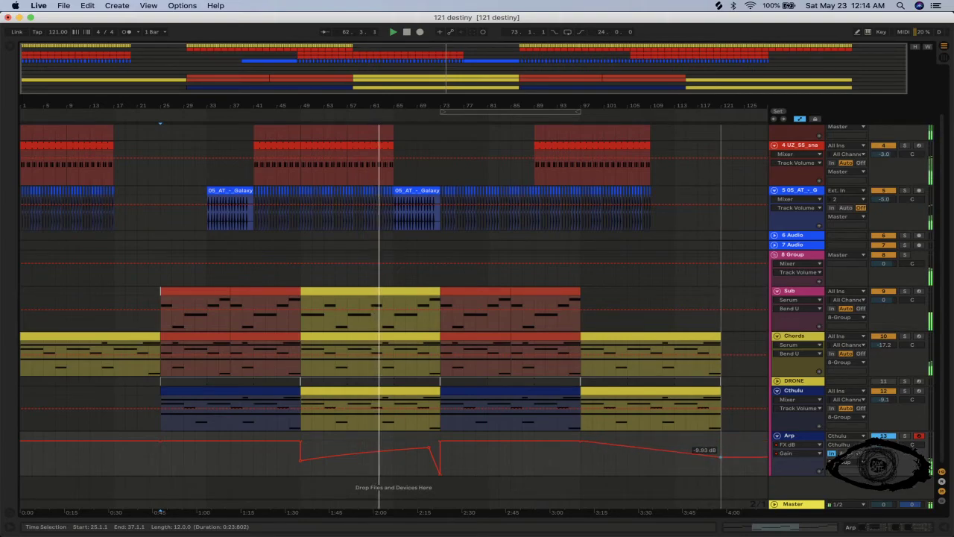
right_click(721, 457)
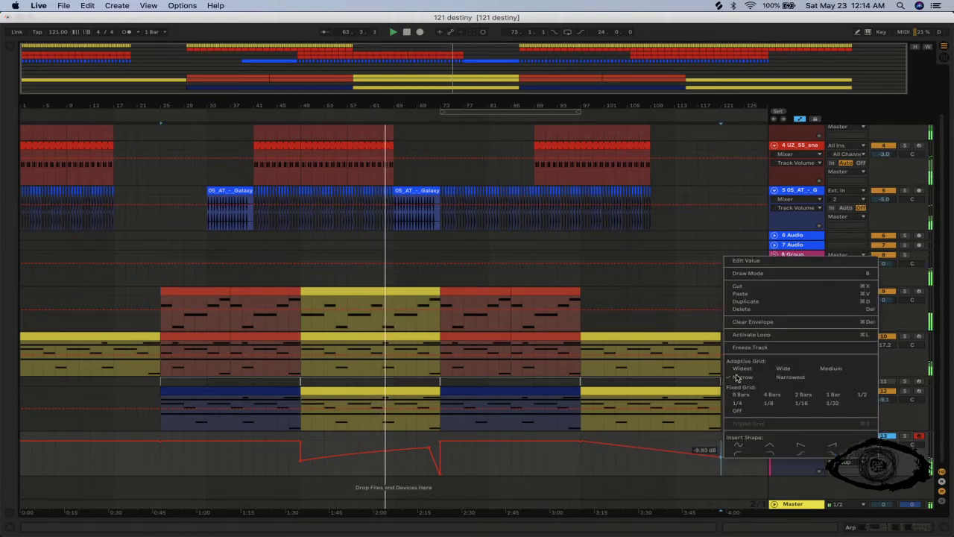
click(749, 261)
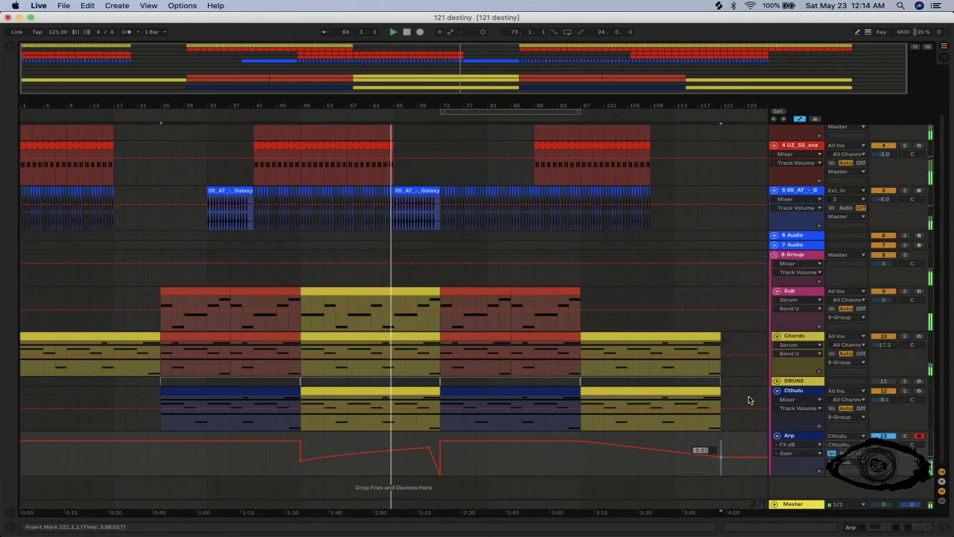
click(725, 442)
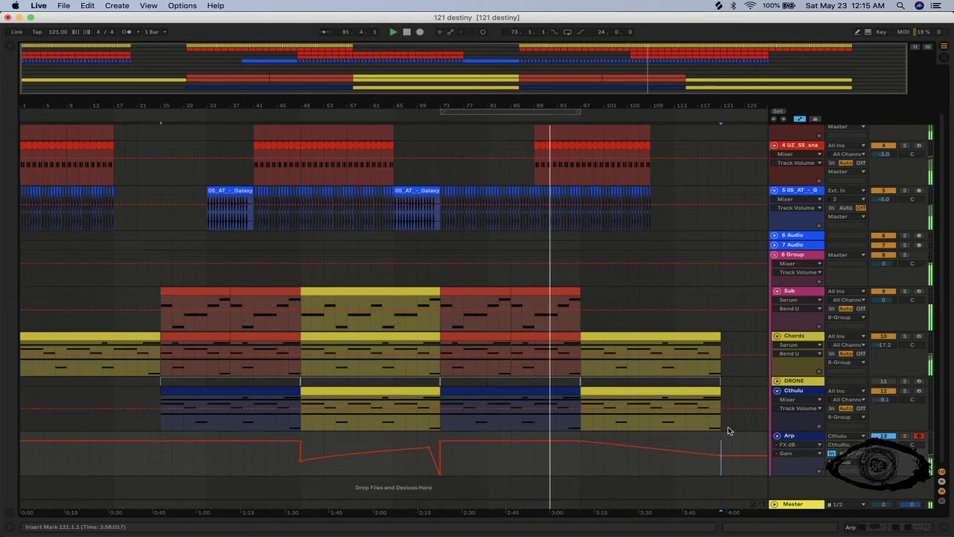
Audition the arrangement from bar 25 and from bar 17, and toggle the recording in Streamlabs OBS before returning to Live.
click(179, 289)
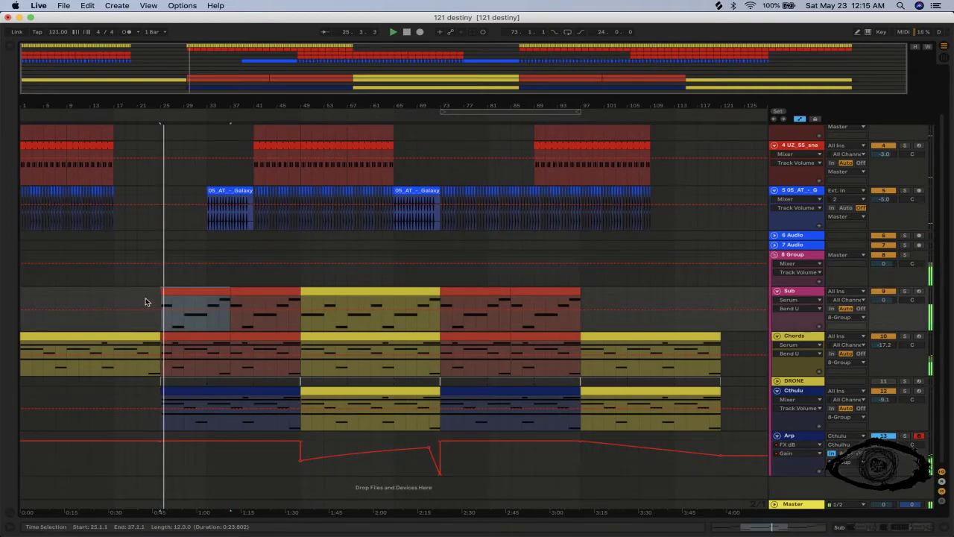
click(113, 292)
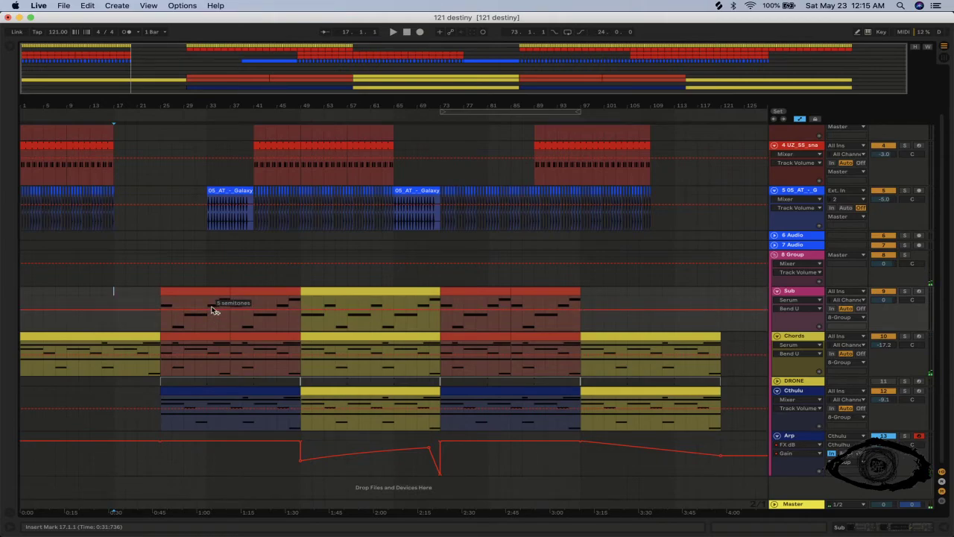
mouse_move(676, 531)
click(698, 524)
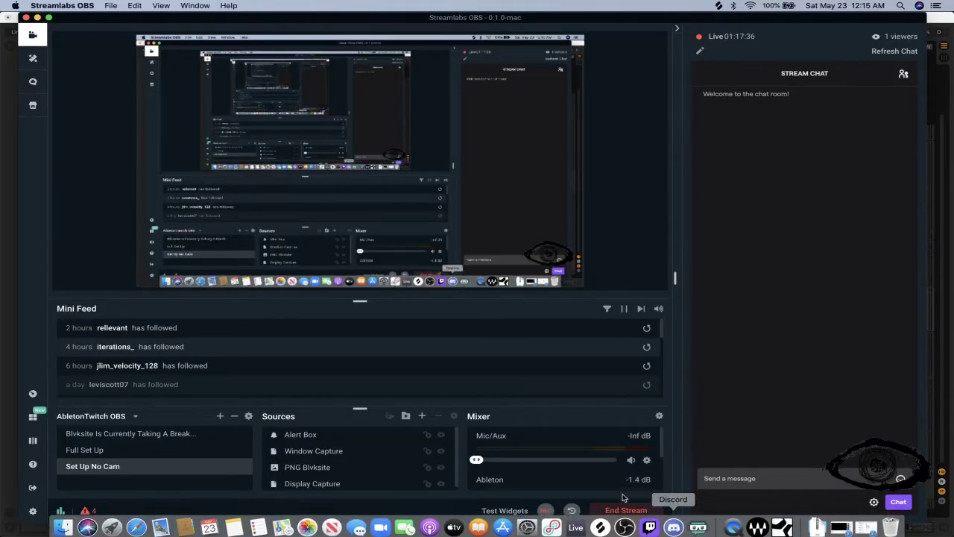
click(546, 511)
key(super+Tab)
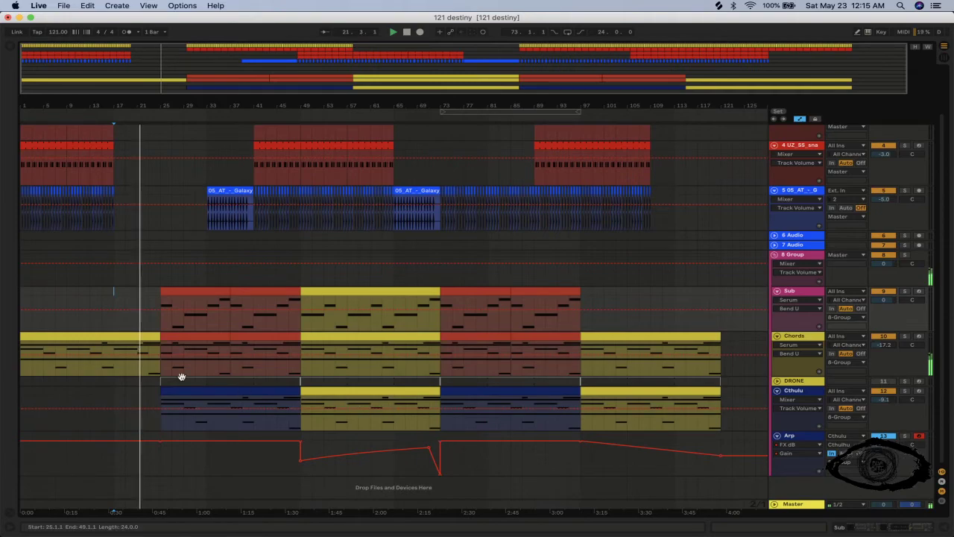
Examine the notes and pitch bend envelopes of the Chords clip at bar 1 and the Cthulu clip at bar 25.
click(143, 335)
double_click(144, 335)
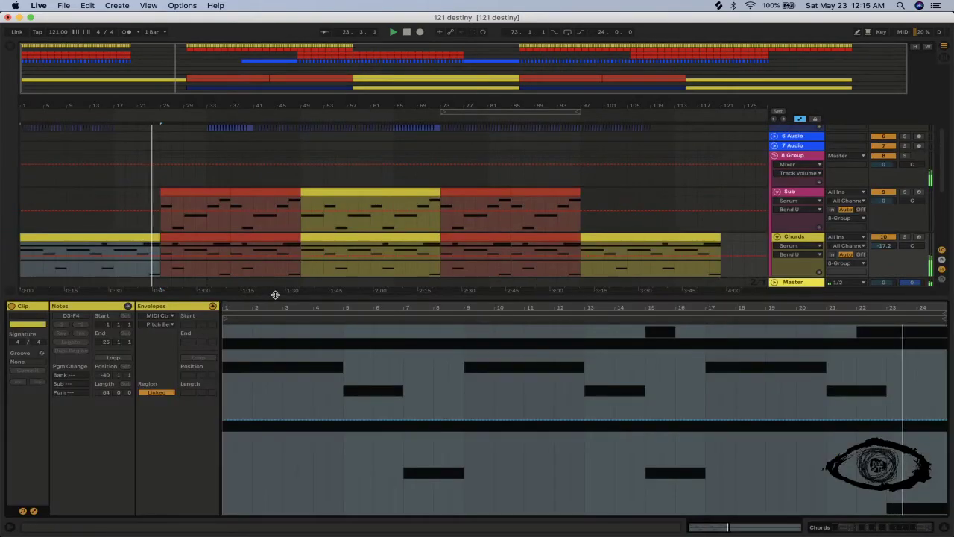
scroll(272, 272, down, 2)
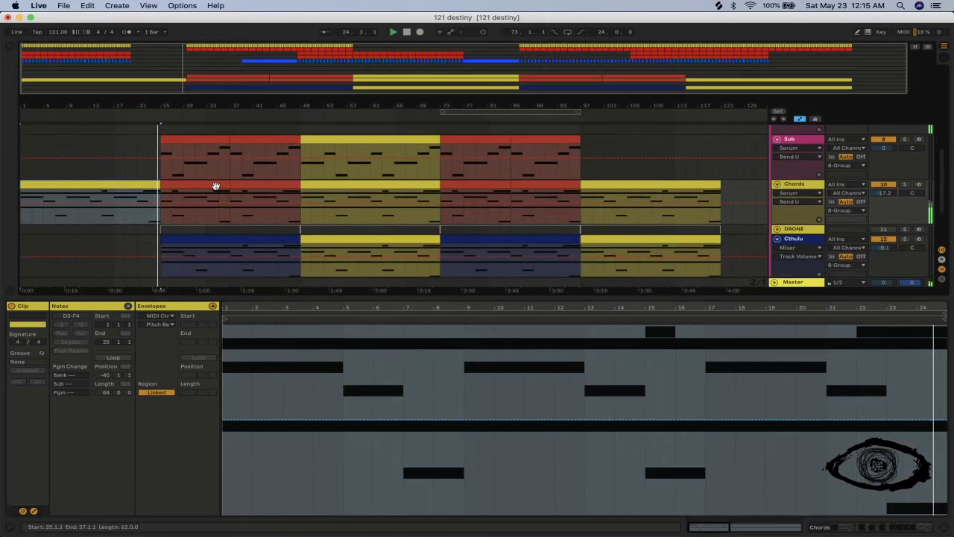
click(219, 254)
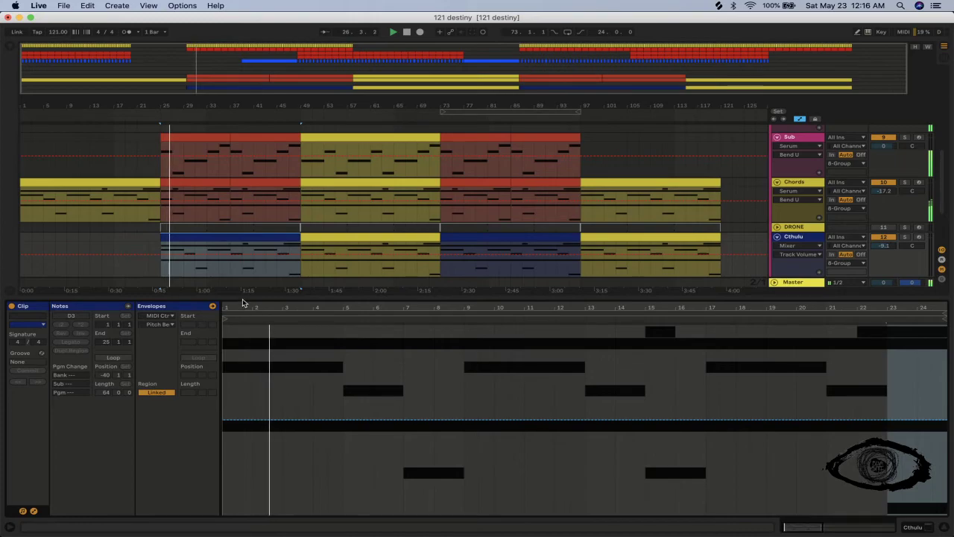
key(super+alt+l)
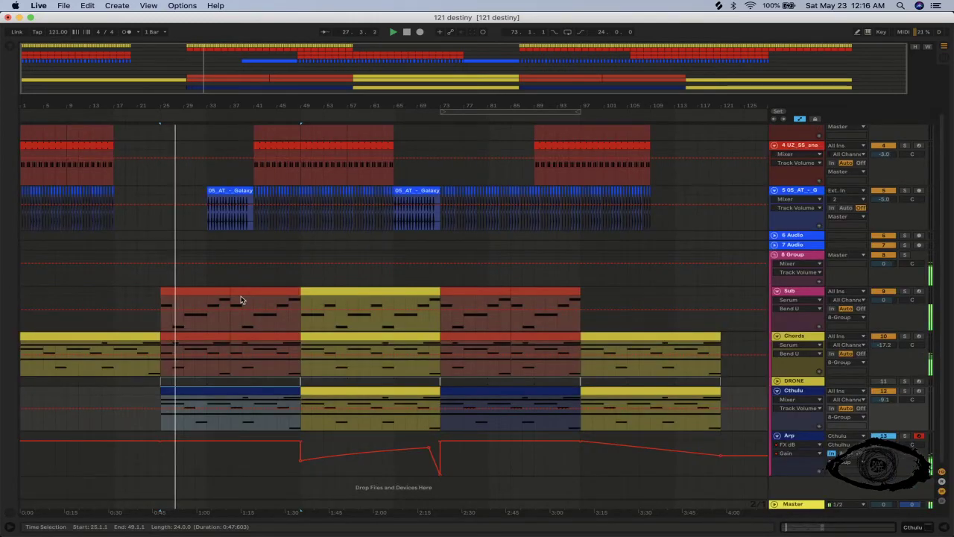
double_click(250, 394)
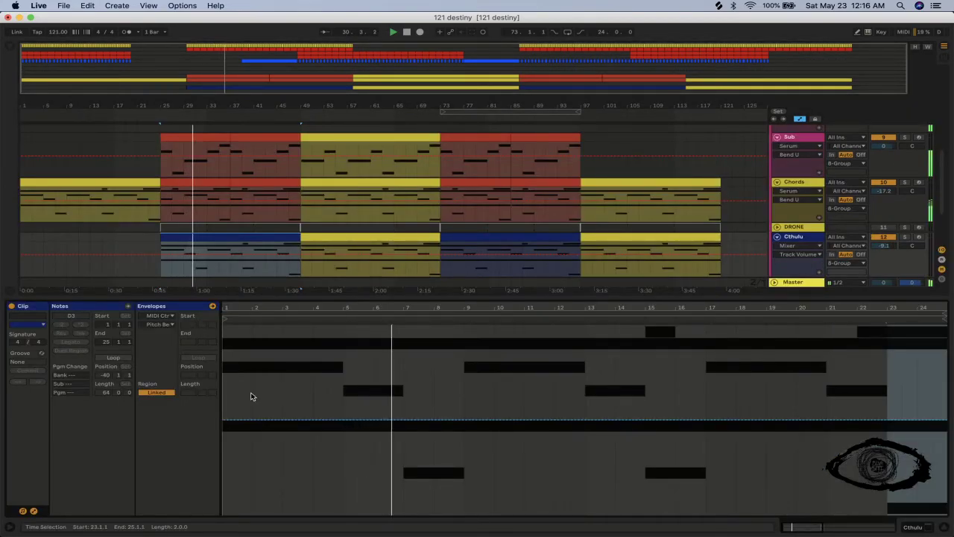
Group the Cthulu and Arp tracks inside the existing group and name the new group ARP.
scroll(411, 268, down, 3)
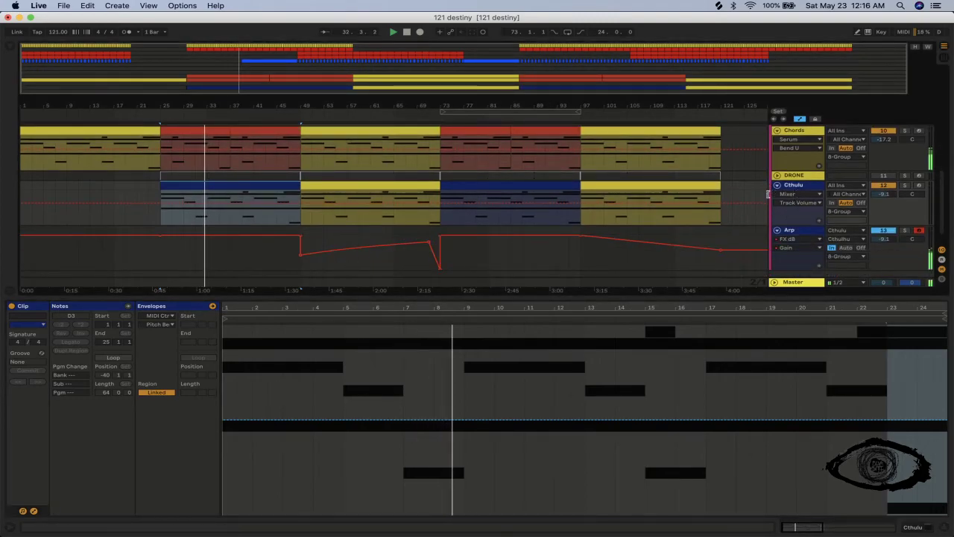
key(super+g)
click(792, 191)
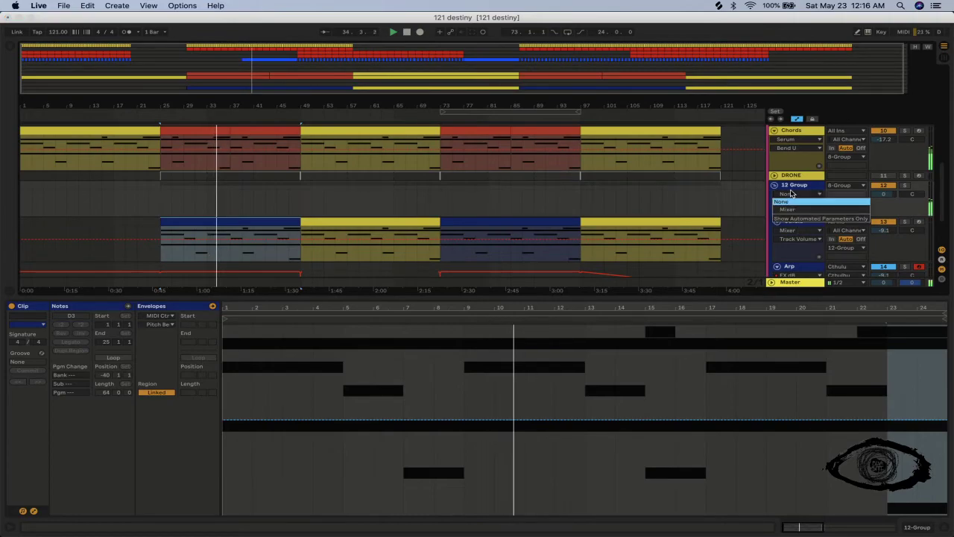
click(791, 189)
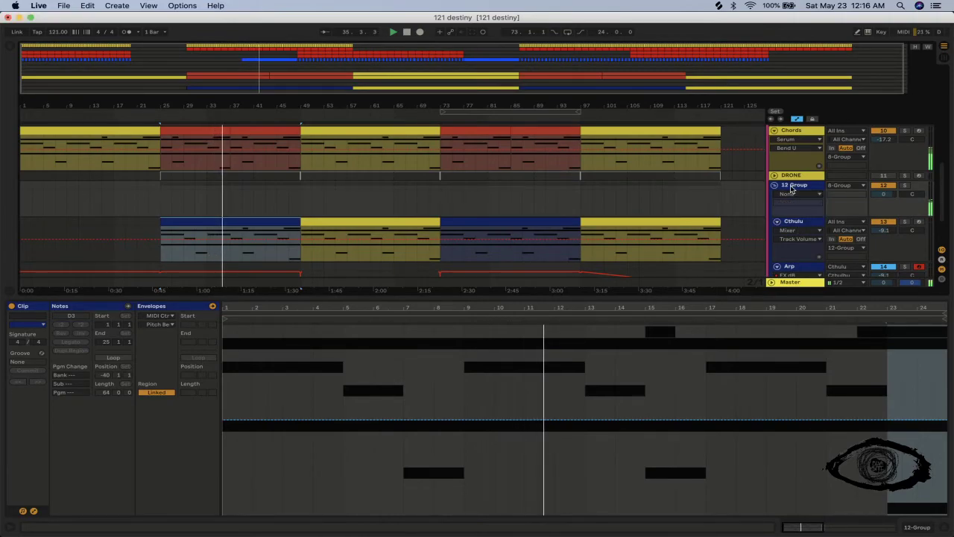
click(792, 188)
key(super+r)
text(Arp)
key(Return)
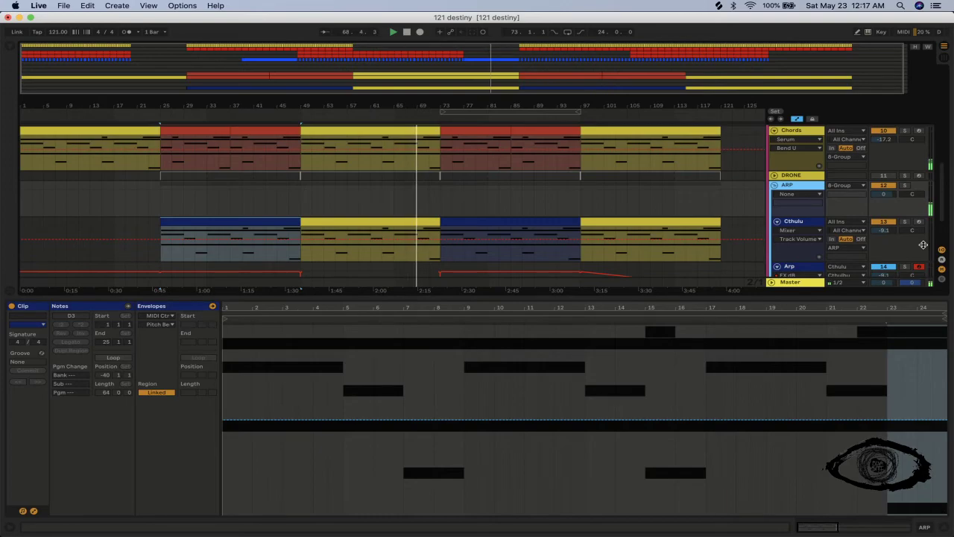
Hide the clip detail view and look over all tracks of the arrangement during playback.
scroll(719, 271, down, 2)
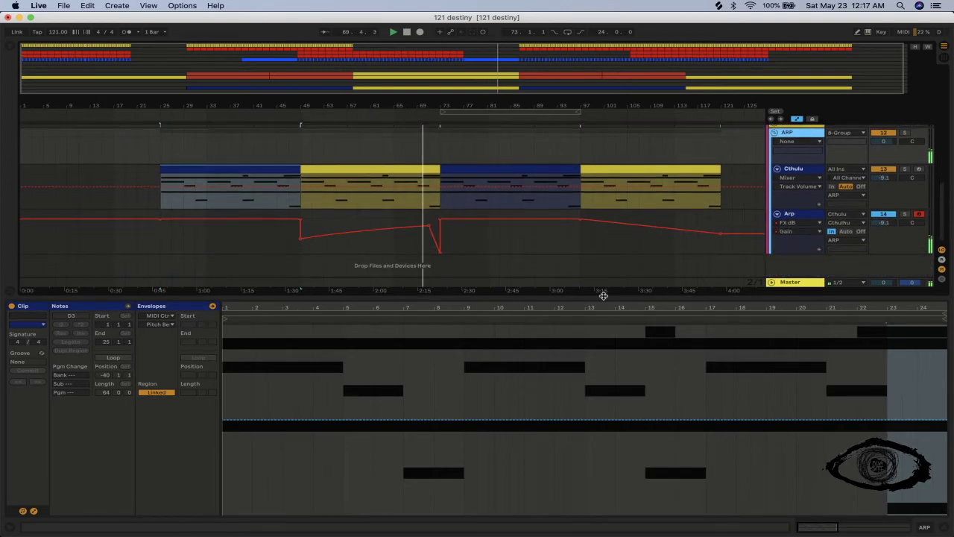
key(super+alt+l)
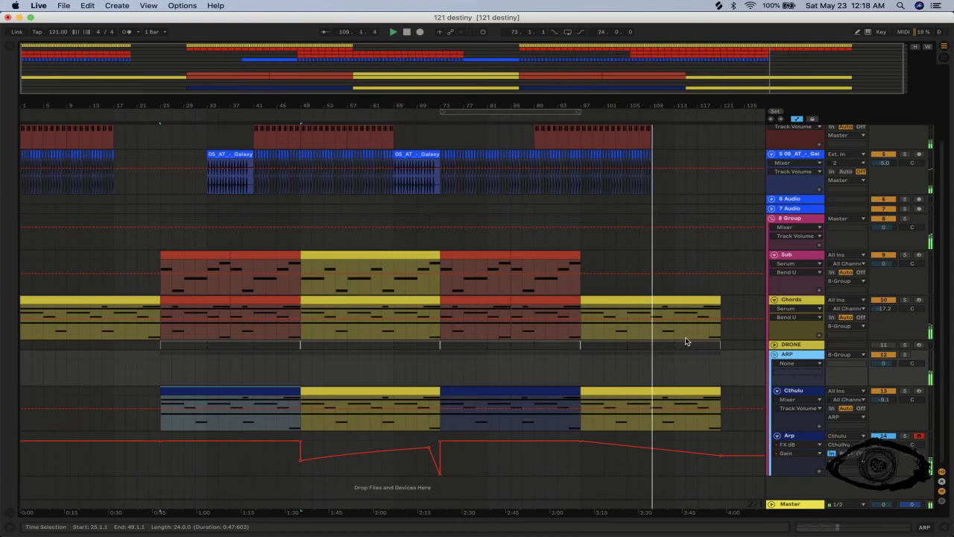
scroll(686, 341, up, 3)
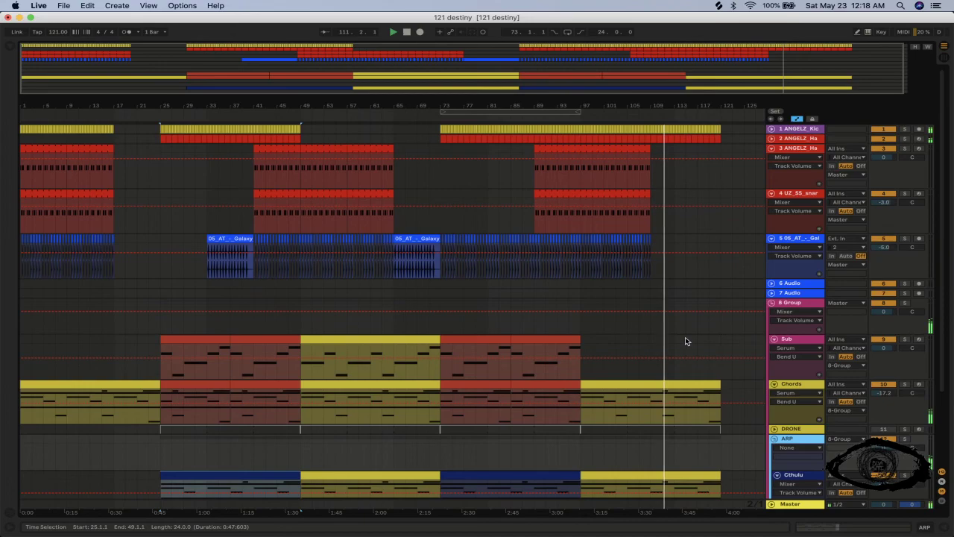
scroll(667, 483, down, 3)
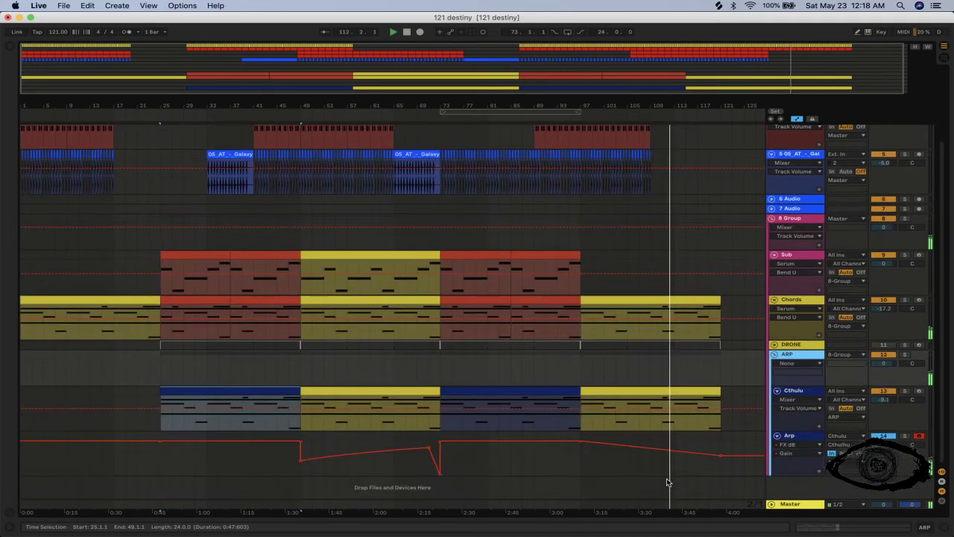
Check the live stream and its chat in Streamlabs OBS, and return to Live.
mouse_move(552, 532)
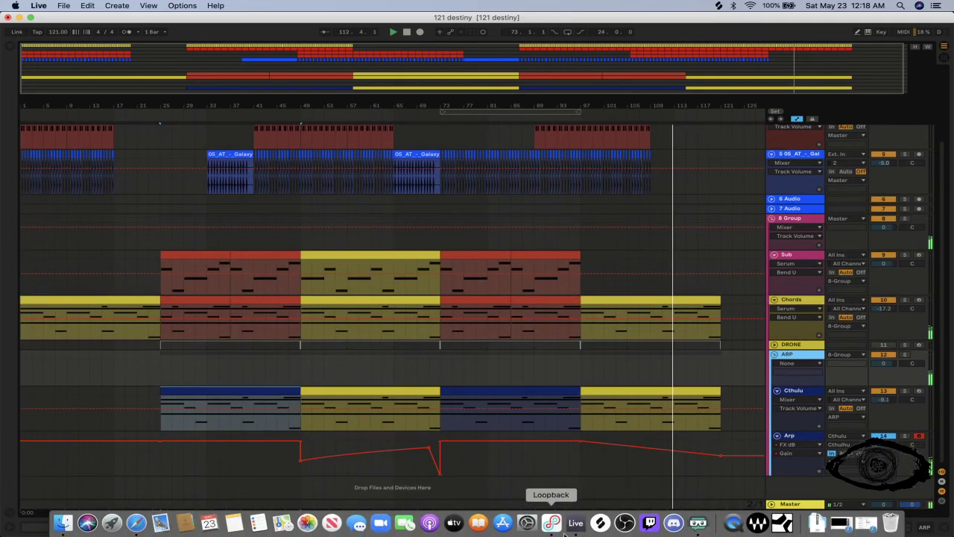
click(698, 524)
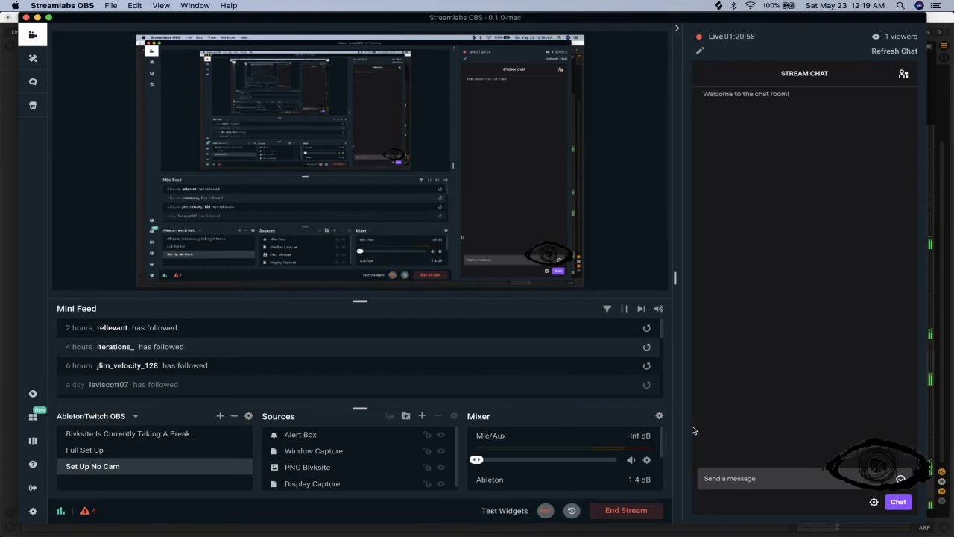
key(super+Tab)
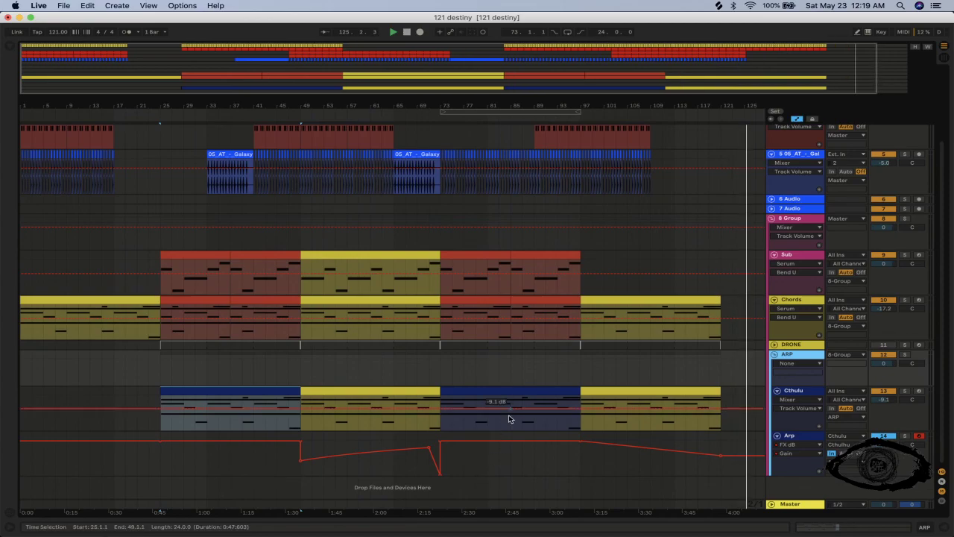
Restart the arrangement playback from bar 25 and save the Live set.
key(space)
key(space)
key(super+s)
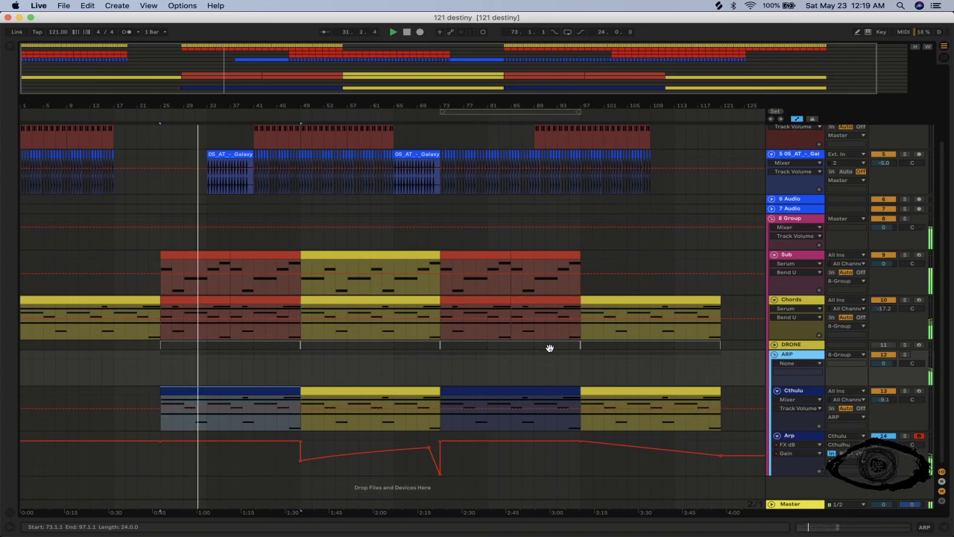
Open the recently used Dangerous Live set, accepting that the audio playback stops.
key(super+shift+r)
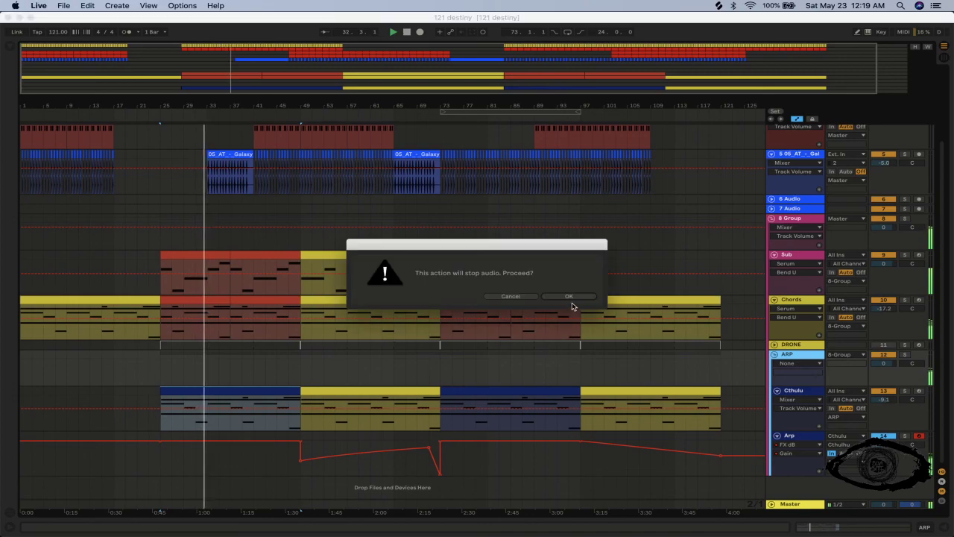
click(513, 297)
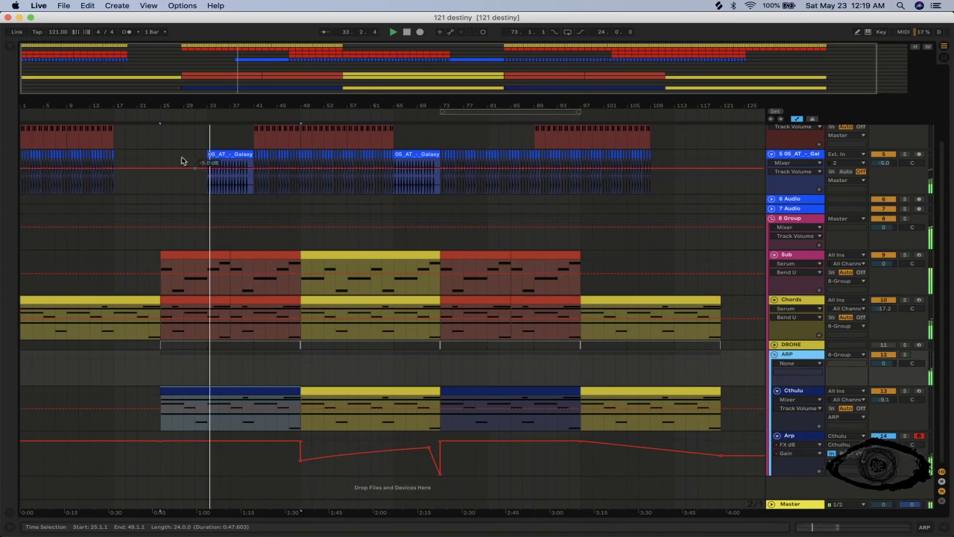
click(64, 5)
mouse_move(78, 37)
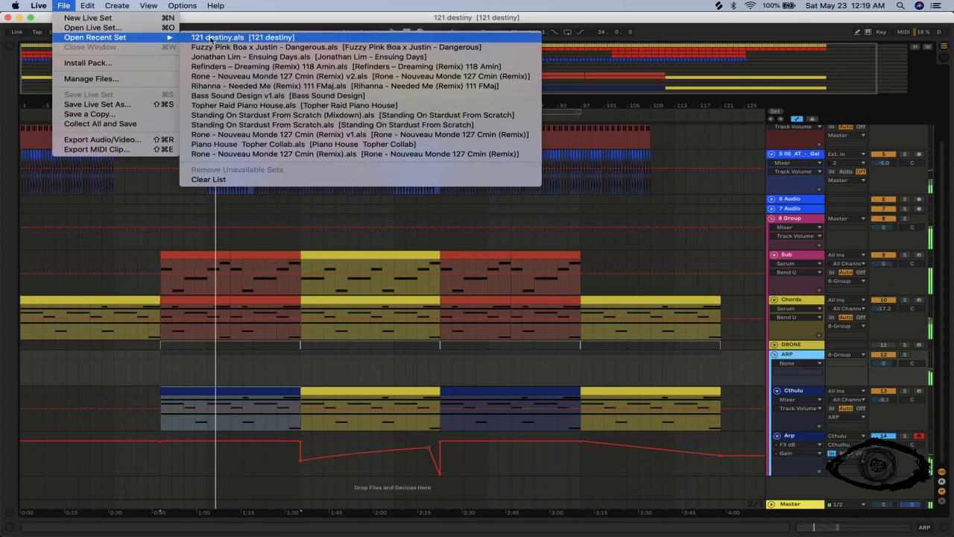
click(223, 47)
click(562, 296)
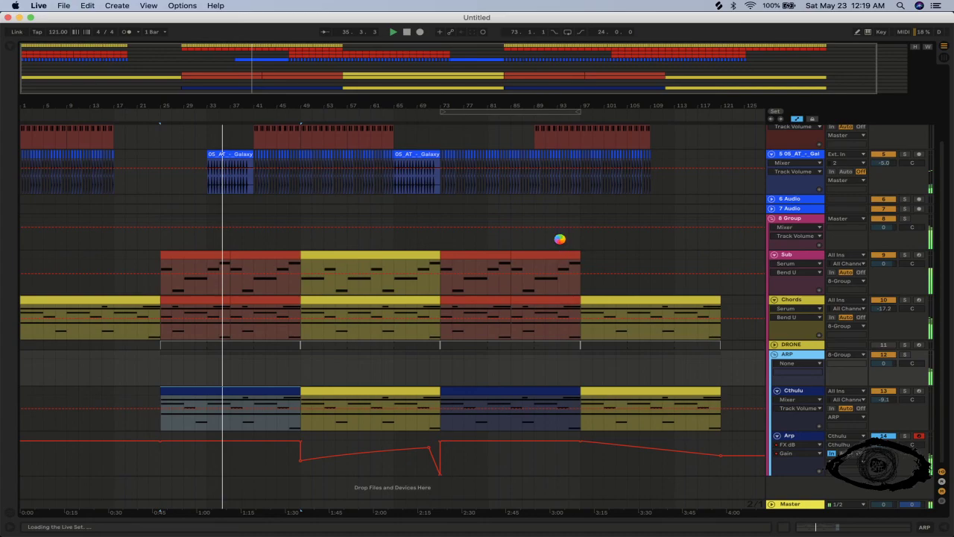
Switch to Streamlabs OBS while the set loads and end the live stream.
key(super+Tab)
key(super+Tab)
key(super+Tab)
key(super+Tab)
key(super+Tab)
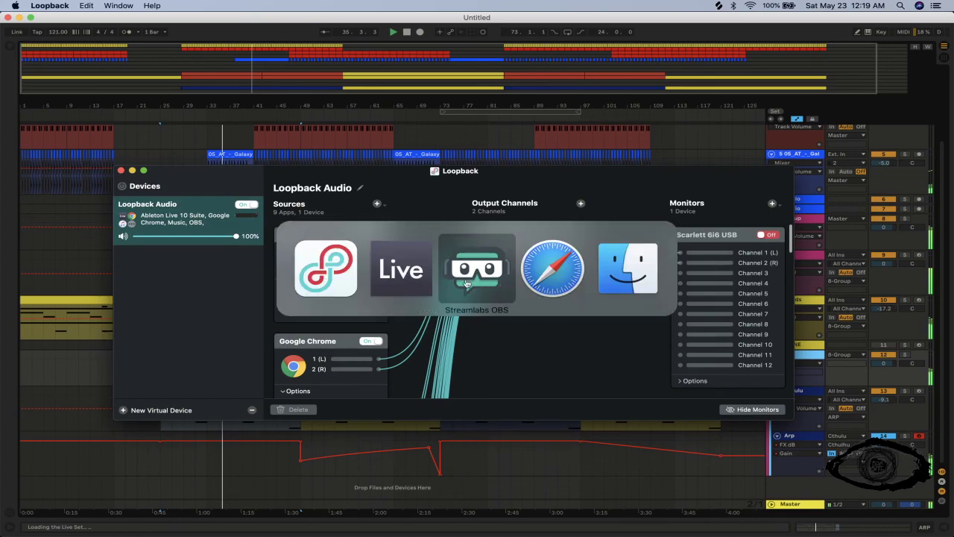
click(480, 306)
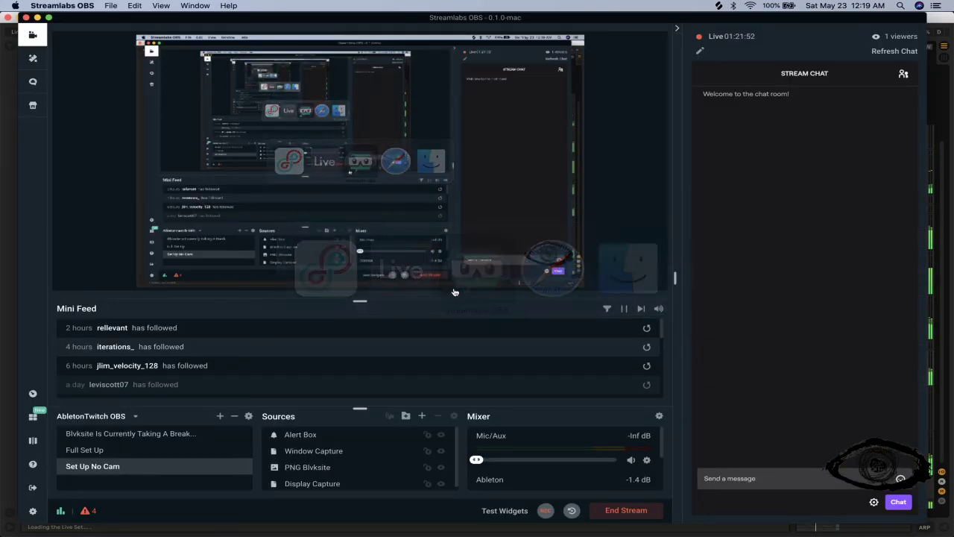
click(635, 510)
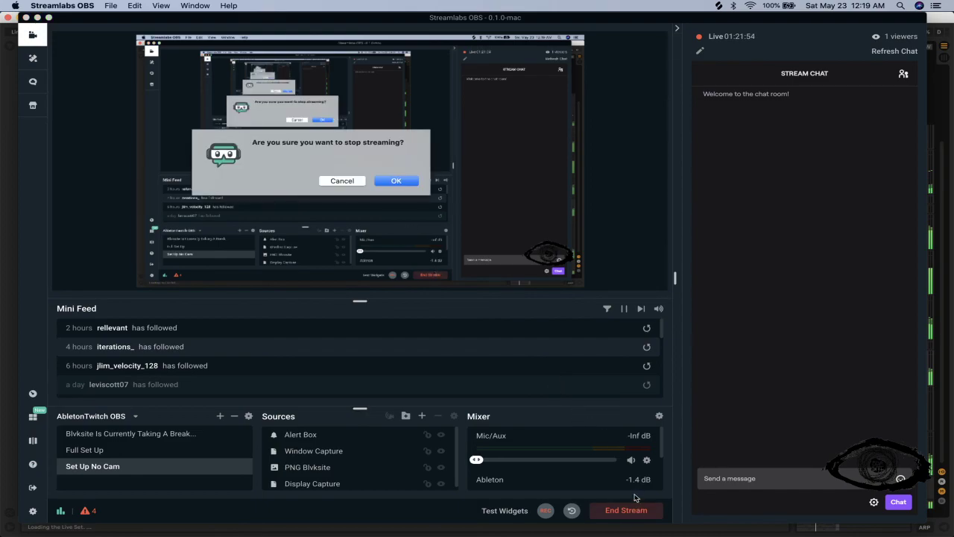